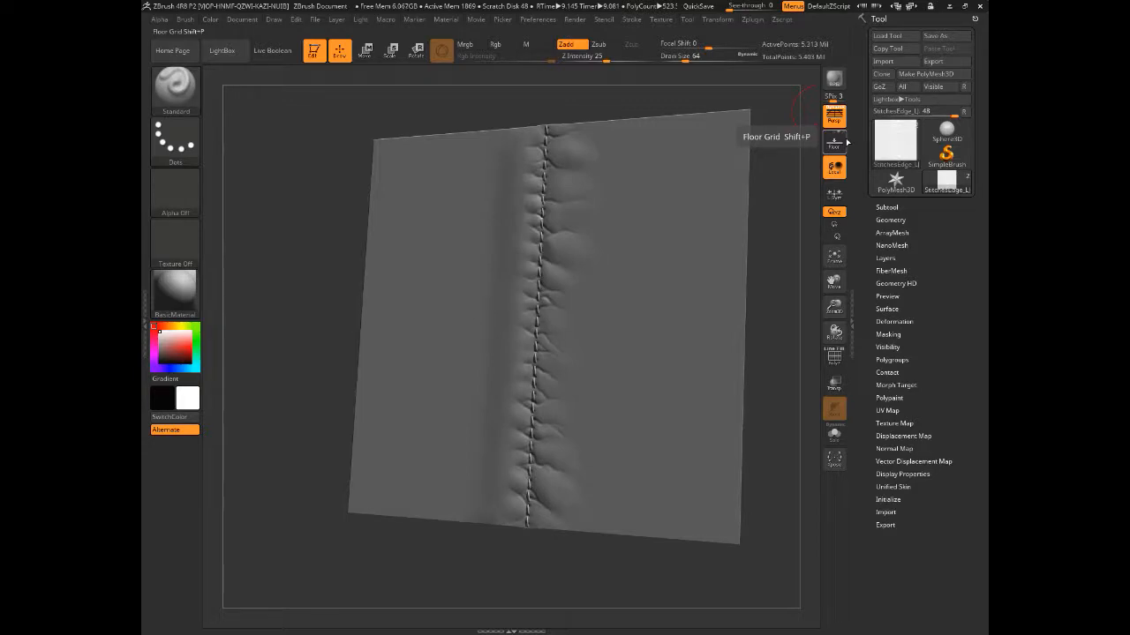
pyautogui.moveTo(278, 274); pyautogui.dragTo(257, 282)
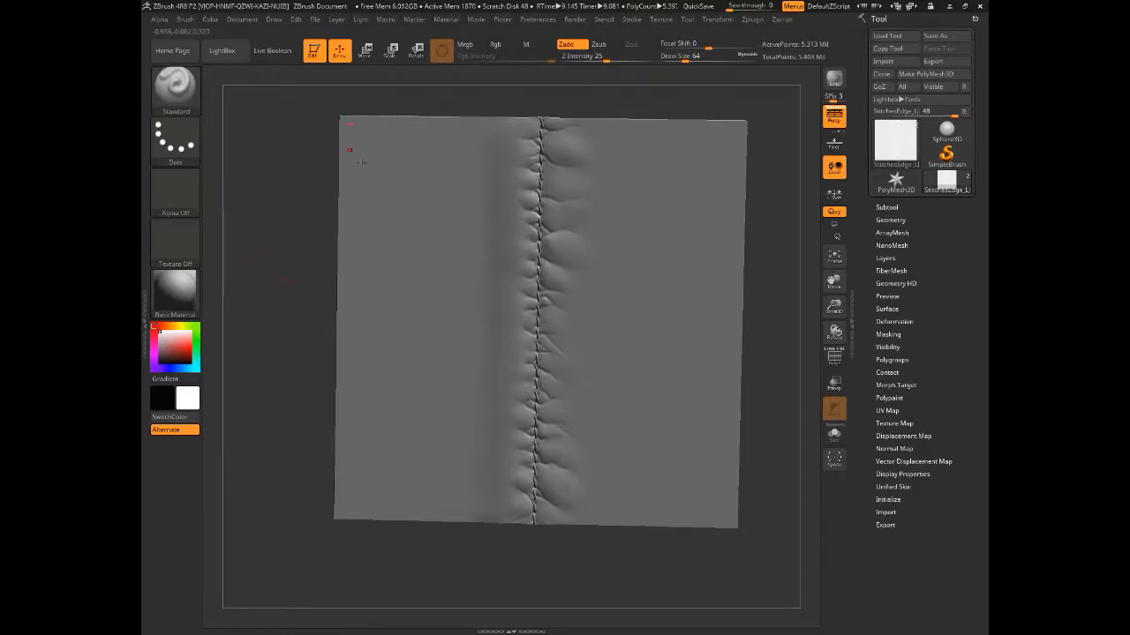
pyautogui.moveTo(291, 300)
pyautogui.mouseDown()
pyautogui.moveTo(293, 313)
pyautogui.moveTo(286, 288)
pyautogui.mouseUp()
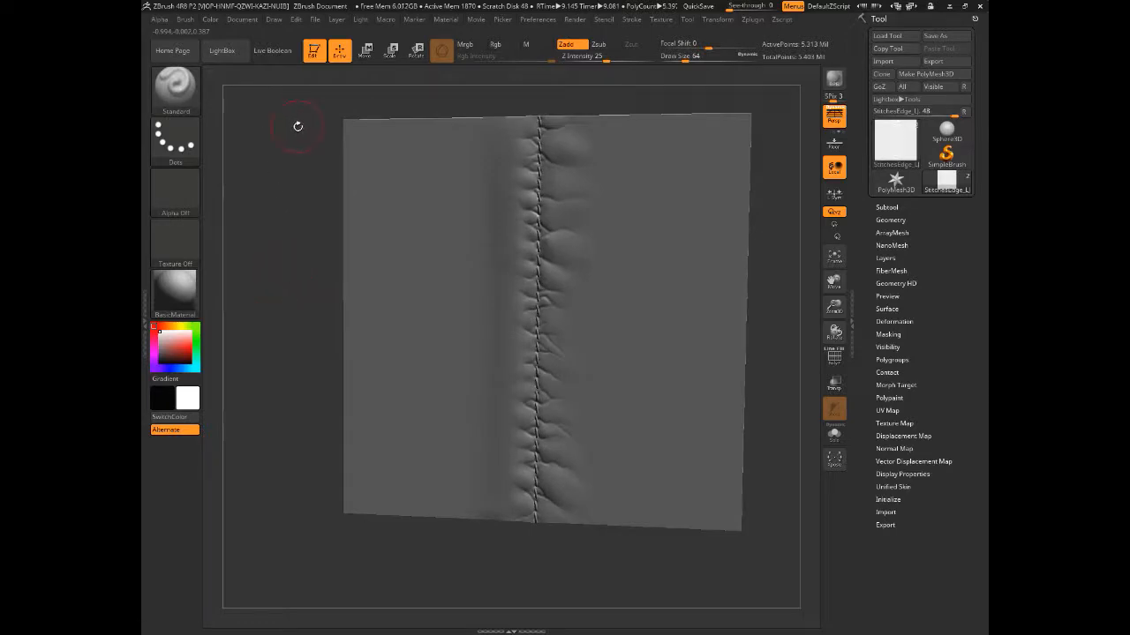
pyautogui.moveTo(297, 136); pyautogui.dragTo(300, 139)
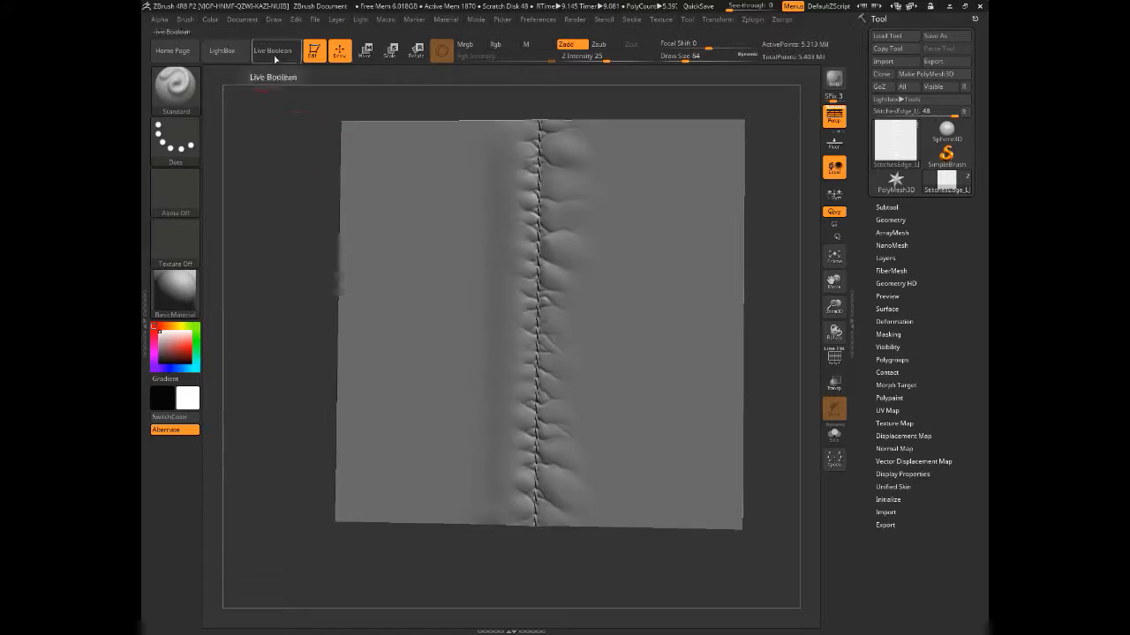
pyautogui.moveTo(290, 252); pyautogui.dragTo(289, 267)
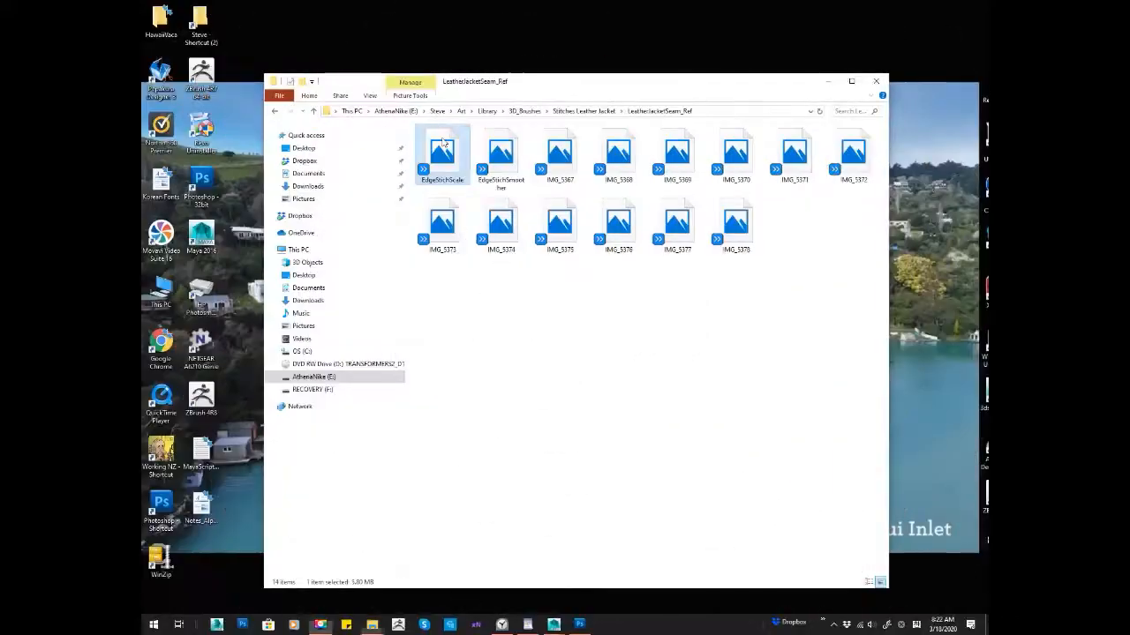
# Open the EdgeStichScale photo from the LeatherJacketSeam_Ref folder and examine the jacket seam reference photos through IMG_5372
pyautogui.doubleClick(444, 149)
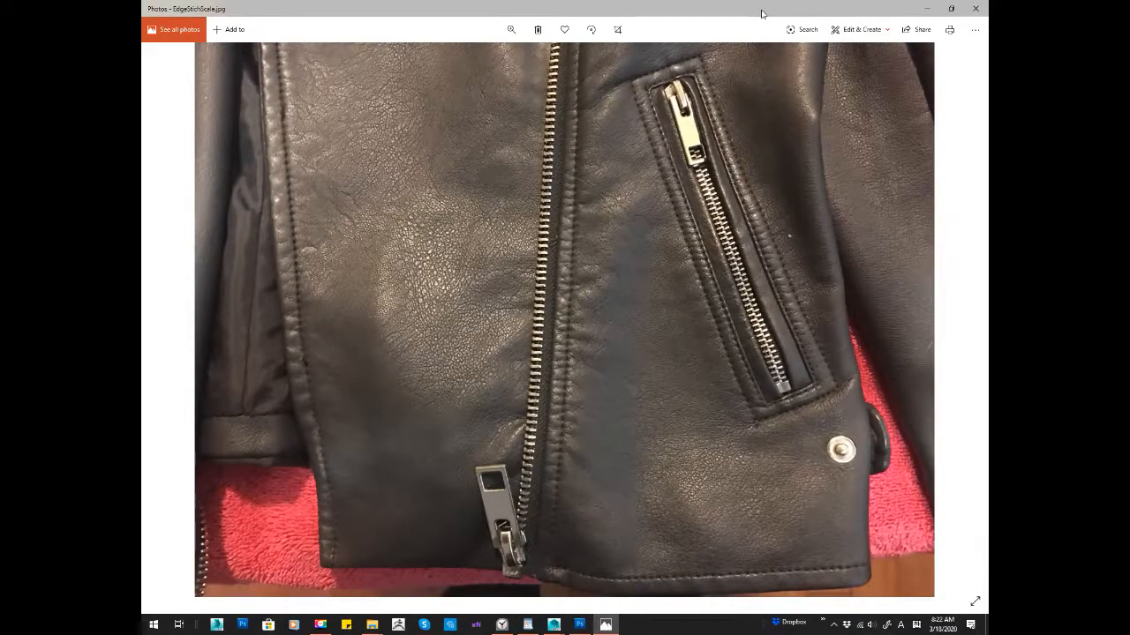
pyautogui.press('Right')
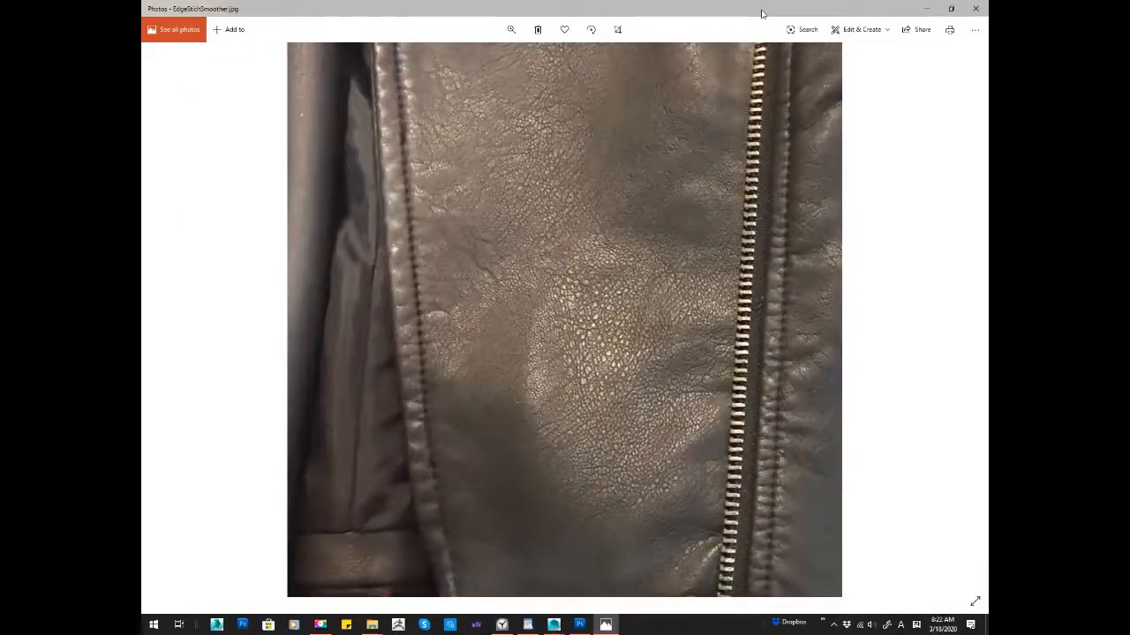
pyautogui.press('Right')
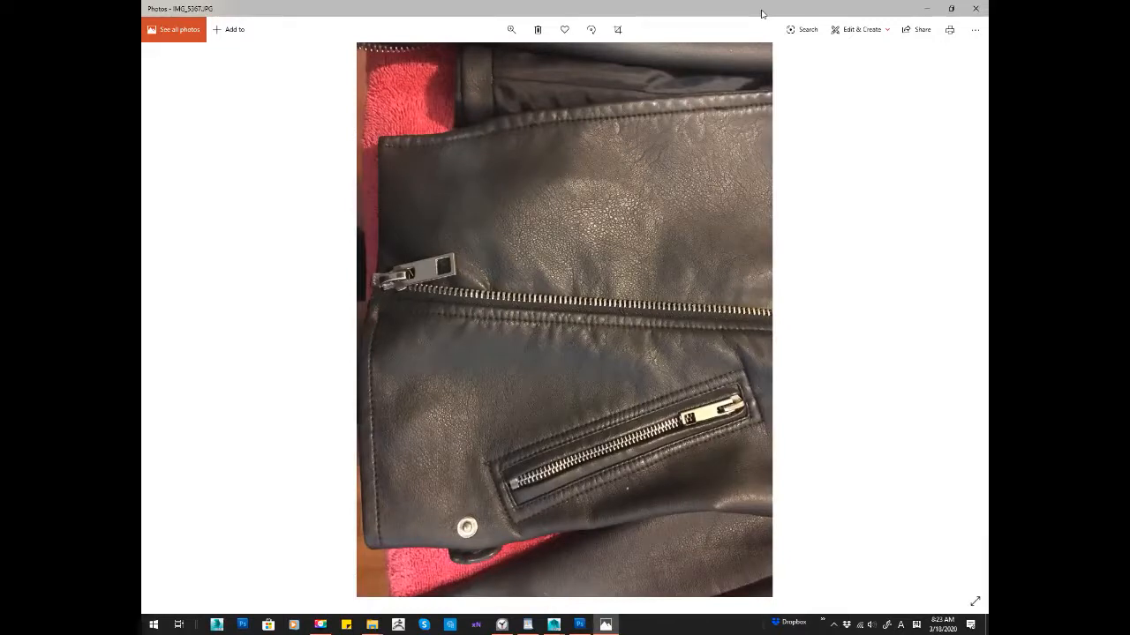
pyautogui.press('Right')
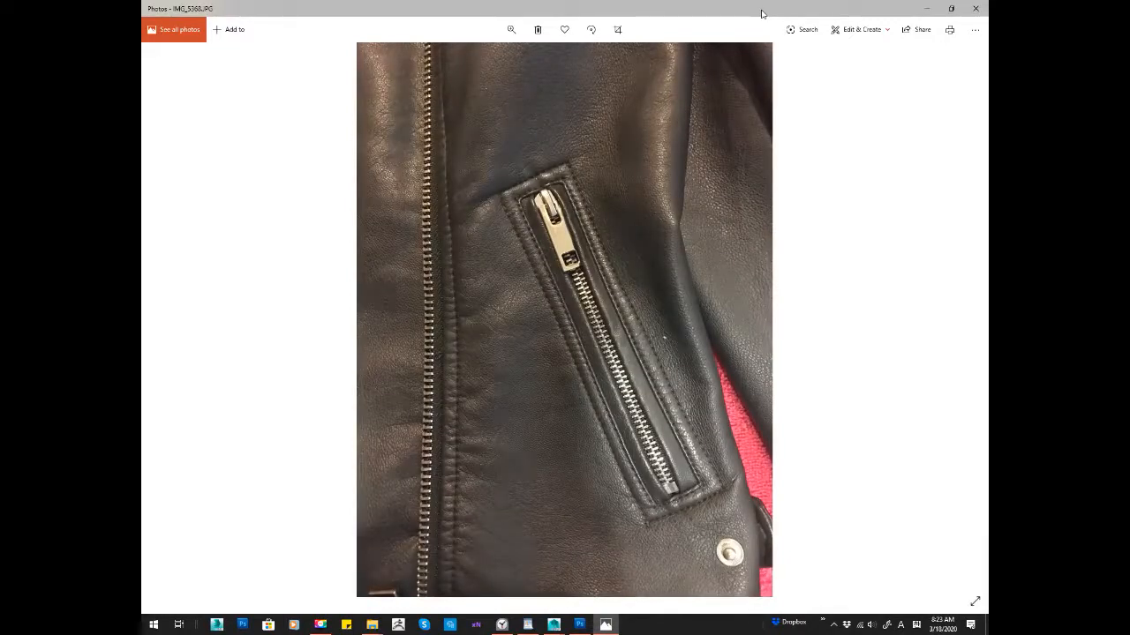
pyautogui.press('Right')
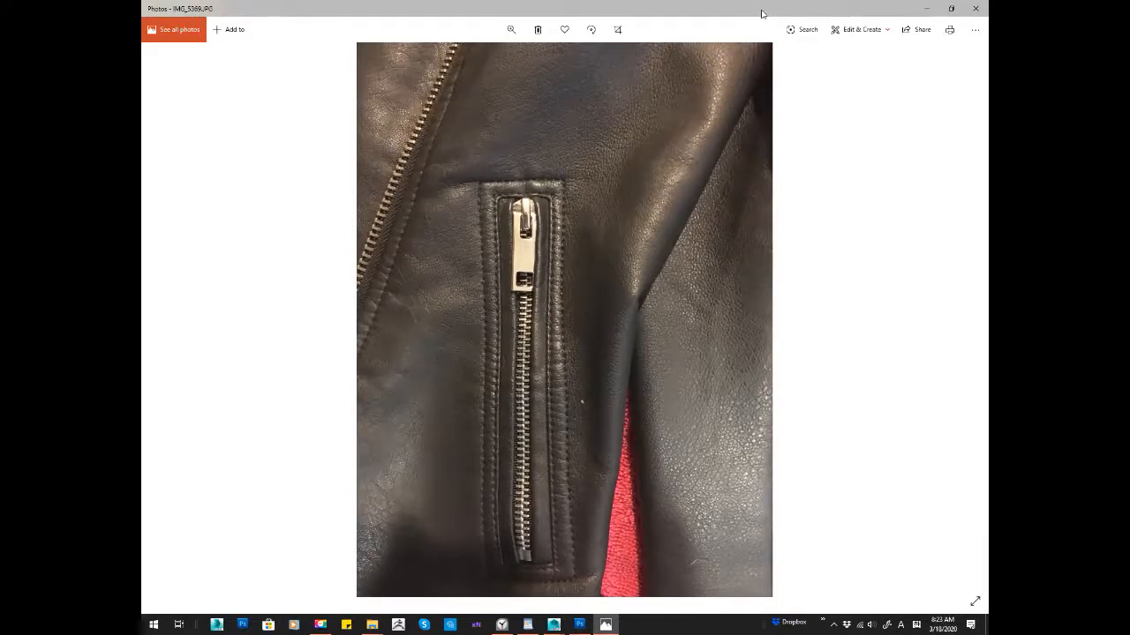
pyautogui.press('Right')
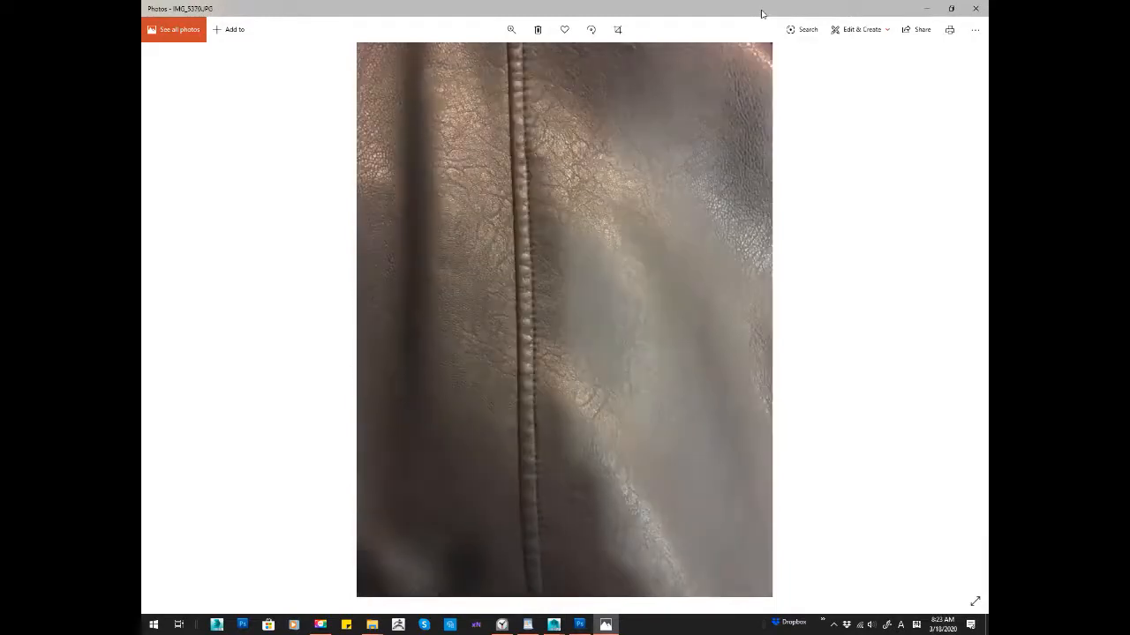
pyautogui.press('Right')
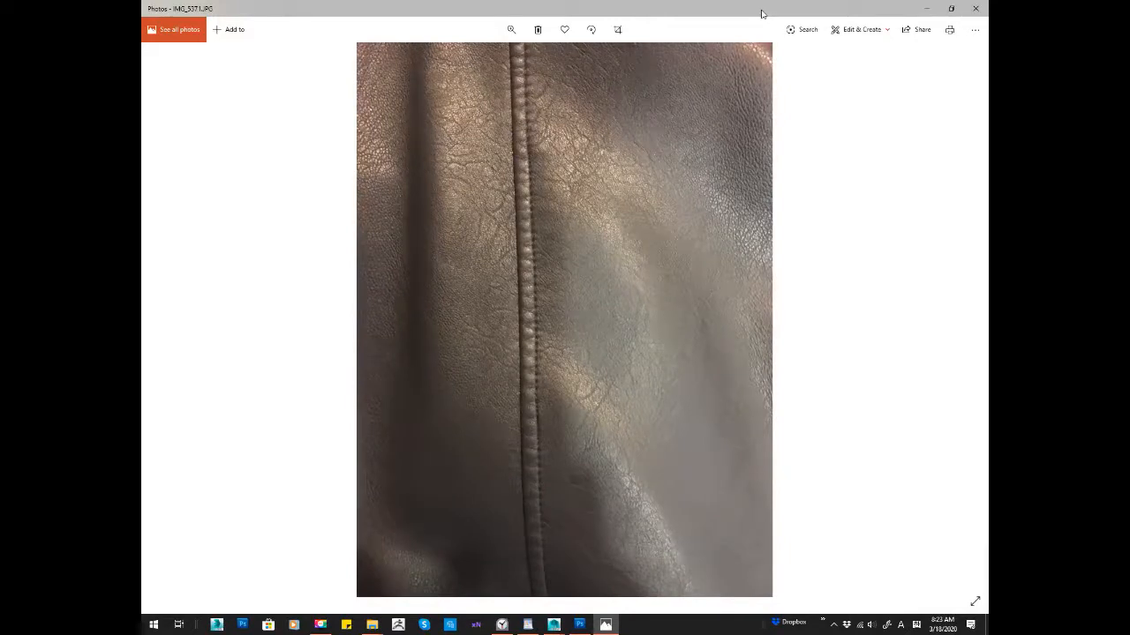
pyautogui.press('Right')
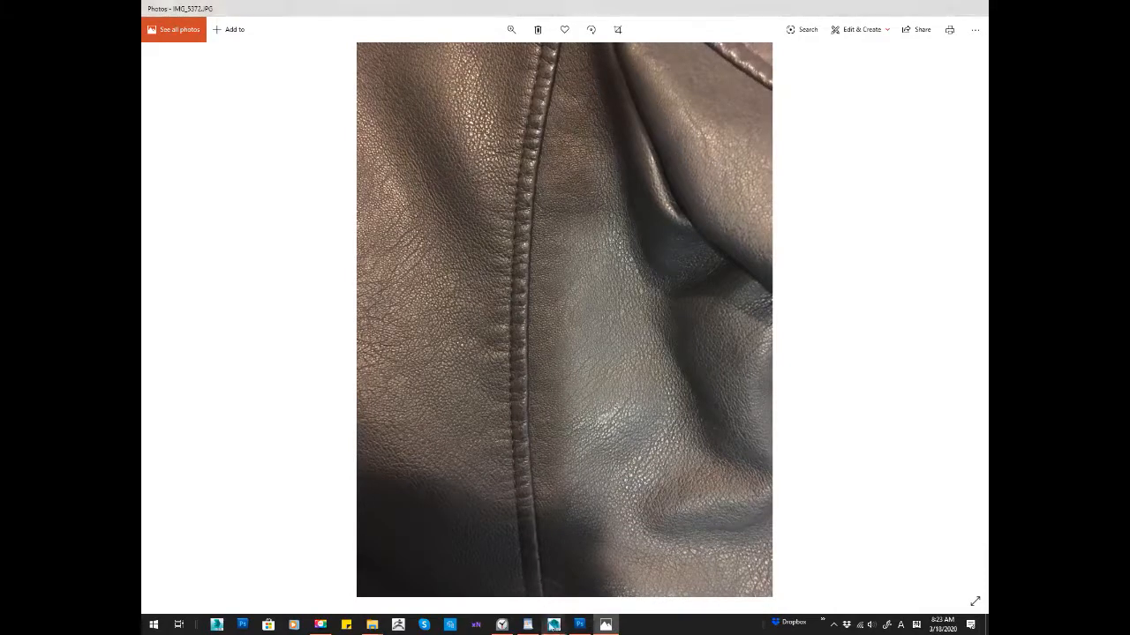
# Switch to Maya and try out a default polygon plane, removing it after framing it in the perspective view
pyautogui.moveTo(553, 624)
pyautogui.click(581, 574)
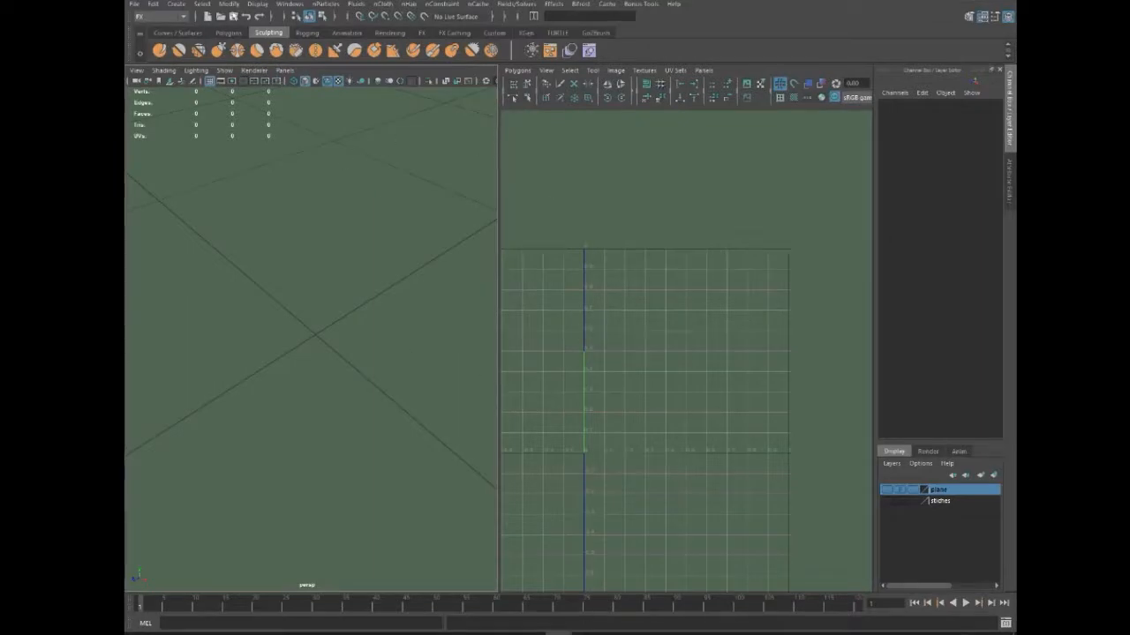
pyautogui.click(229, 5)
pyautogui.moveTo(238, 33)
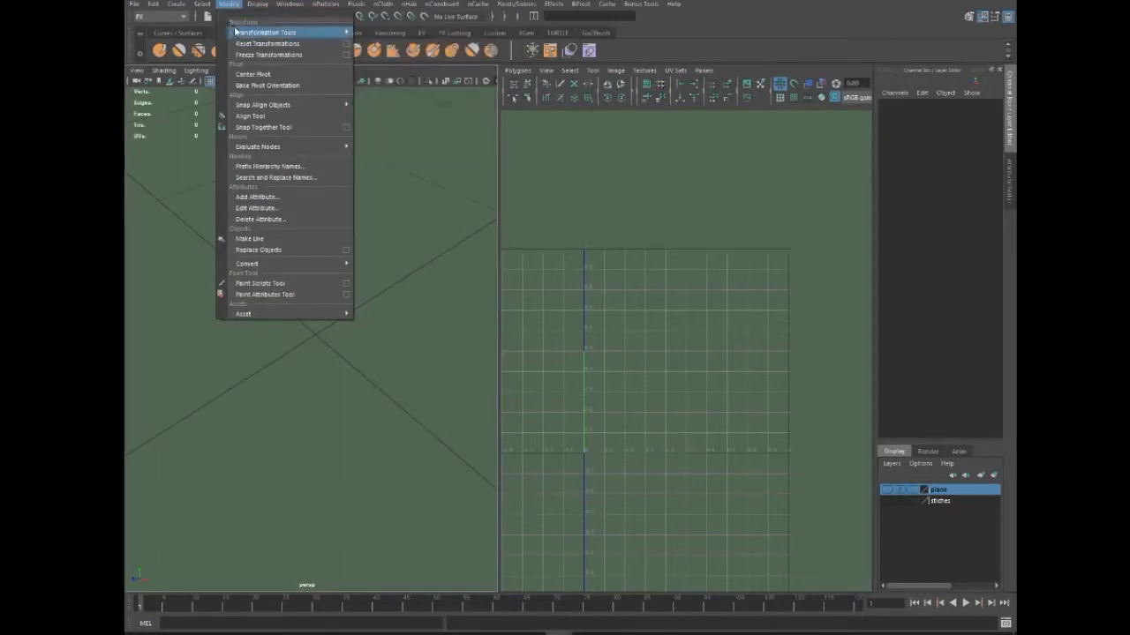
pyautogui.moveTo(185, 8)
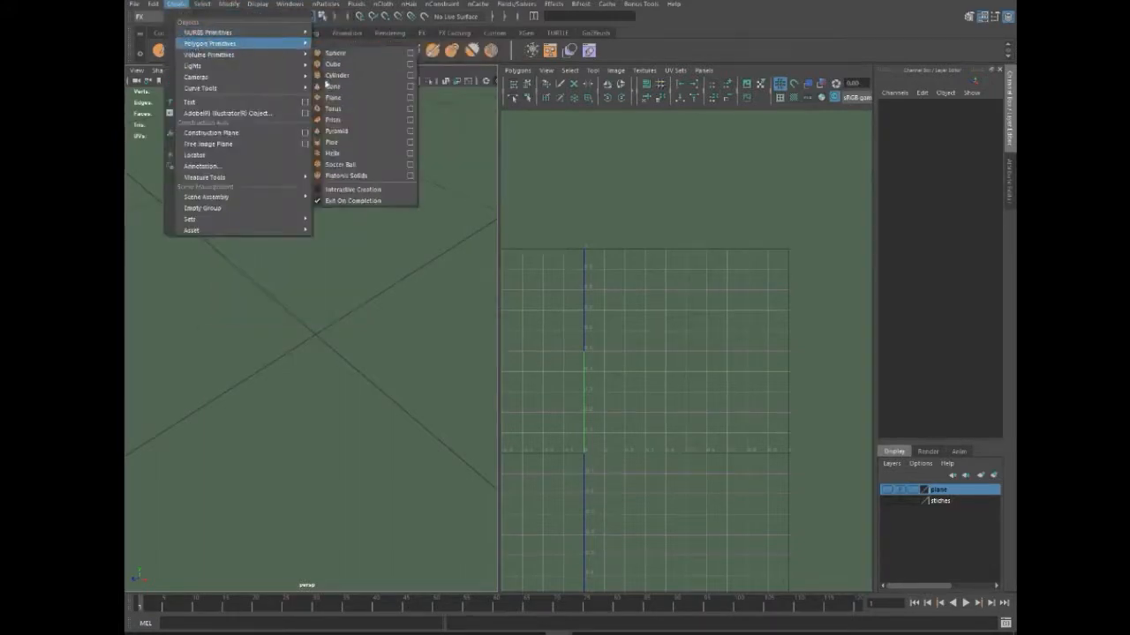
pyautogui.click(332, 100)
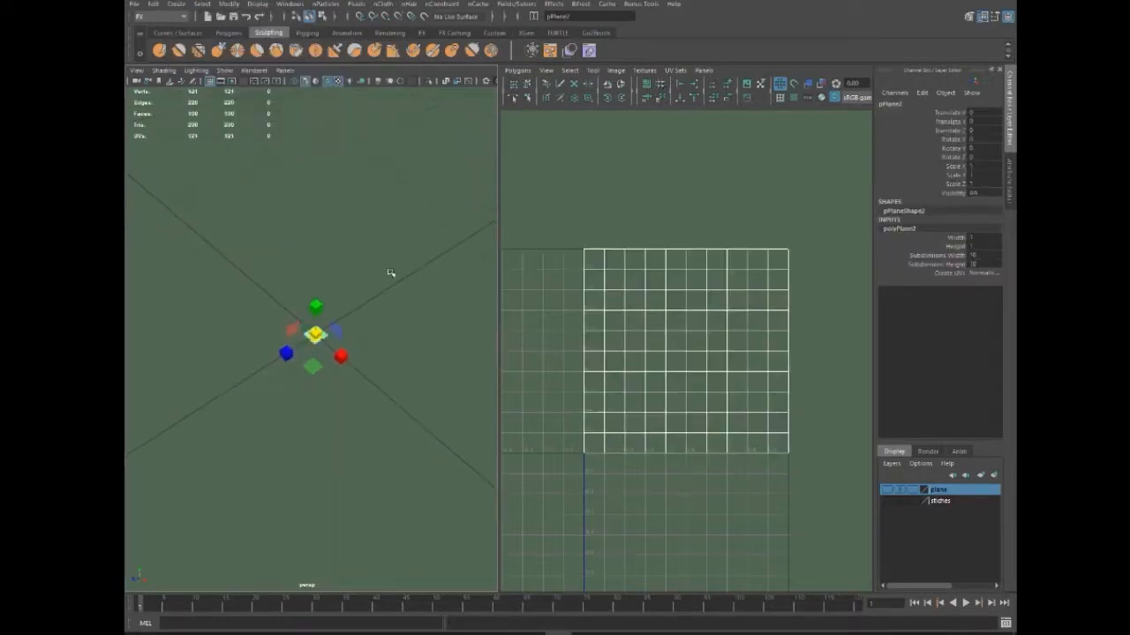
pyautogui.press('f')
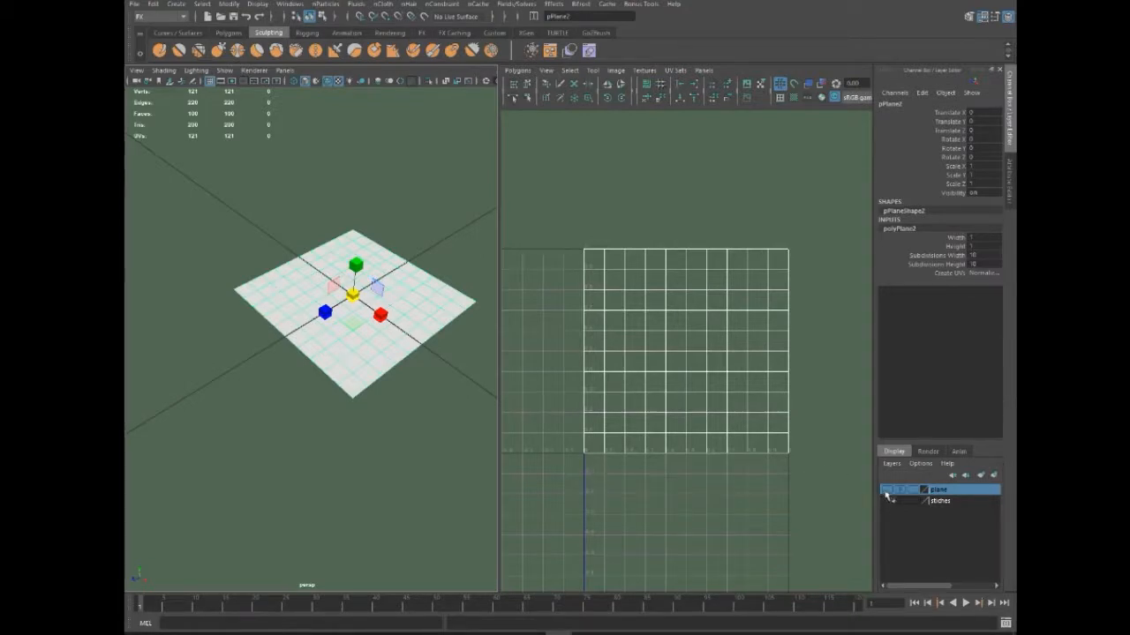
pyautogui.press('Delete')
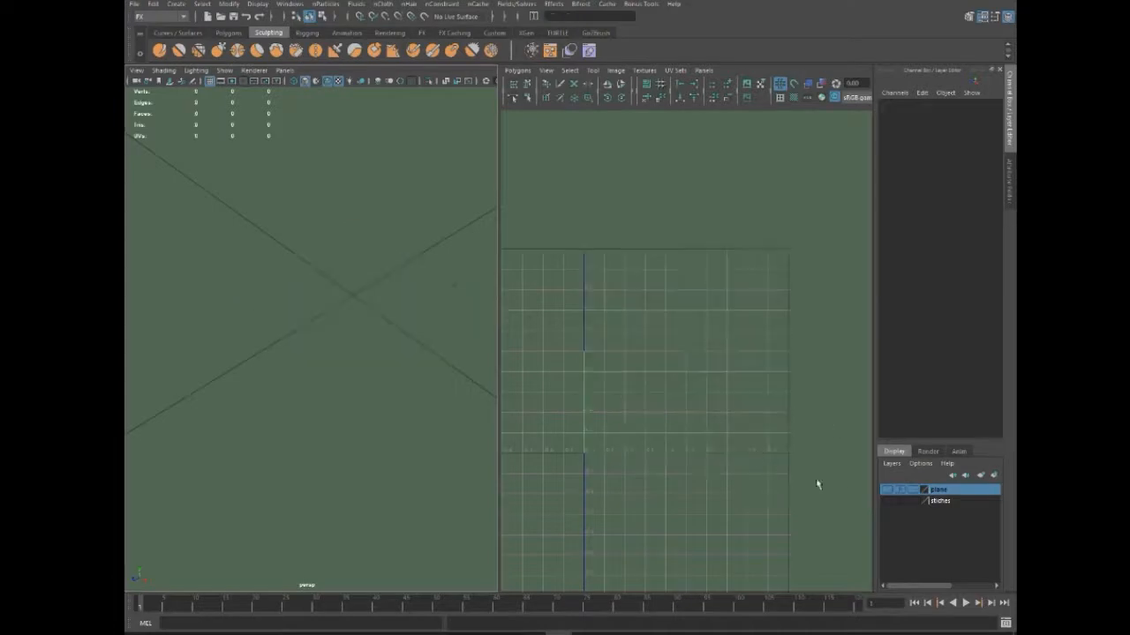
# Show the plane and stiches layers and maximize the perspective view on the row of stitches
pyautogui.click(886, 490)
pyautogui.click(886, 501)
pyautogui.press('f')
pyautogui.moveTo(347, 207)
pyautogui.keyDown('alt'); pyautogui.mouseDown()
pyautogui.moveTo(347, 224)
pyautogui.moveTo(365, 212)
pyautogui.mouseUp(); pyautogui.keyUp('alt')
pyautogui.press('space')
pyautogui.scroll(5, 365, 227)
pyautogui.scroll(2, 365, 212)
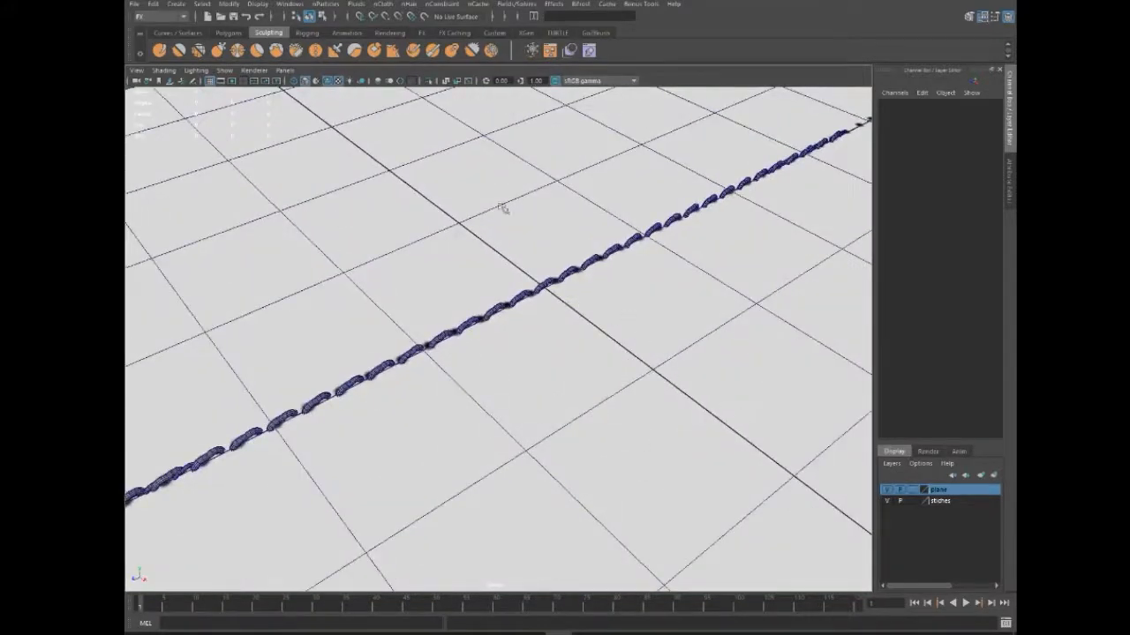
# Hide the plane layer and examine the row of stitch meshes on its own
pyautogui.click(887, 489)
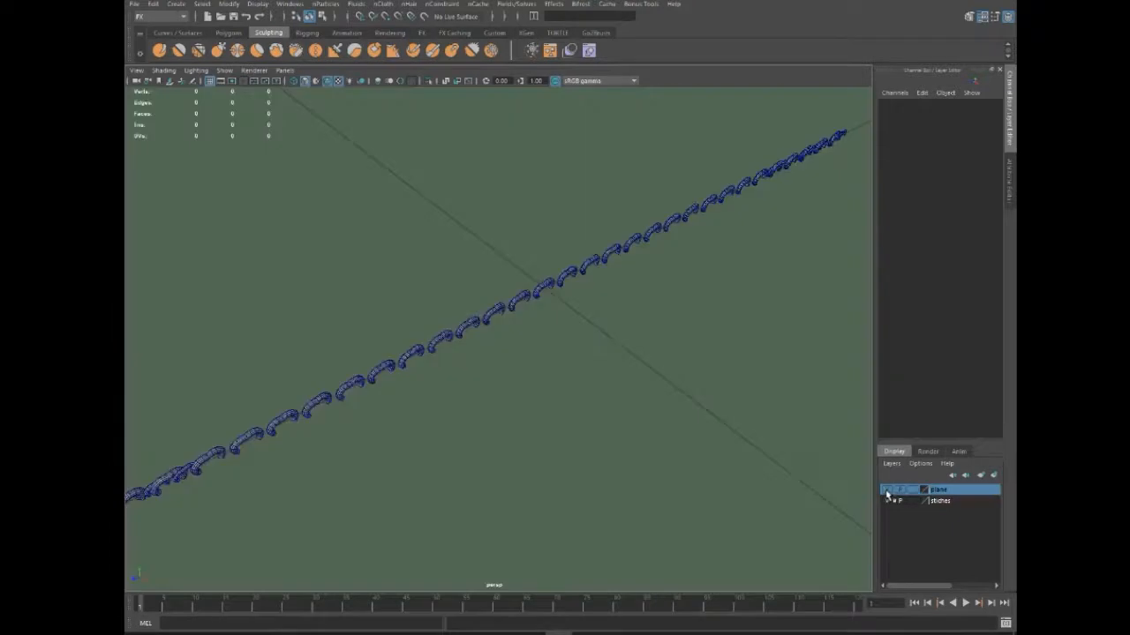
pyautogui.keyDown('alt'); pyautogui.moveTo(575, 371); pyautogui.dragTo(571, 328); pyautogui.keyUp('alt')
pyautogui.scroll(-10, 542, 330)
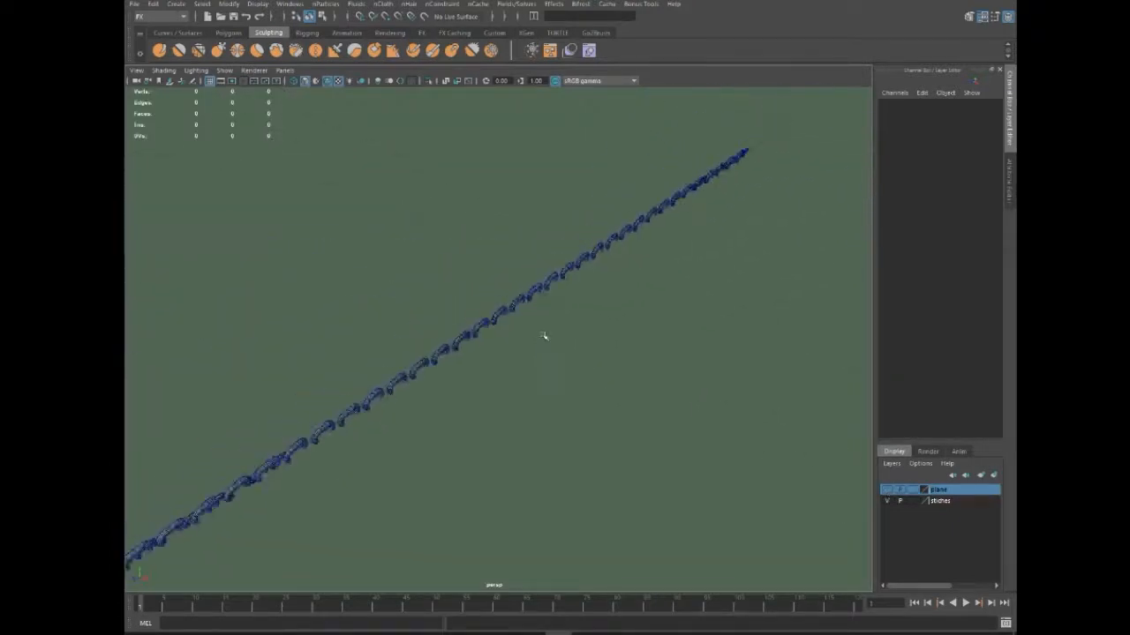
# Make only the plane layer visible and turn off Wireframe on Shaded for the perspective view
pyautogui.click(886, 489)
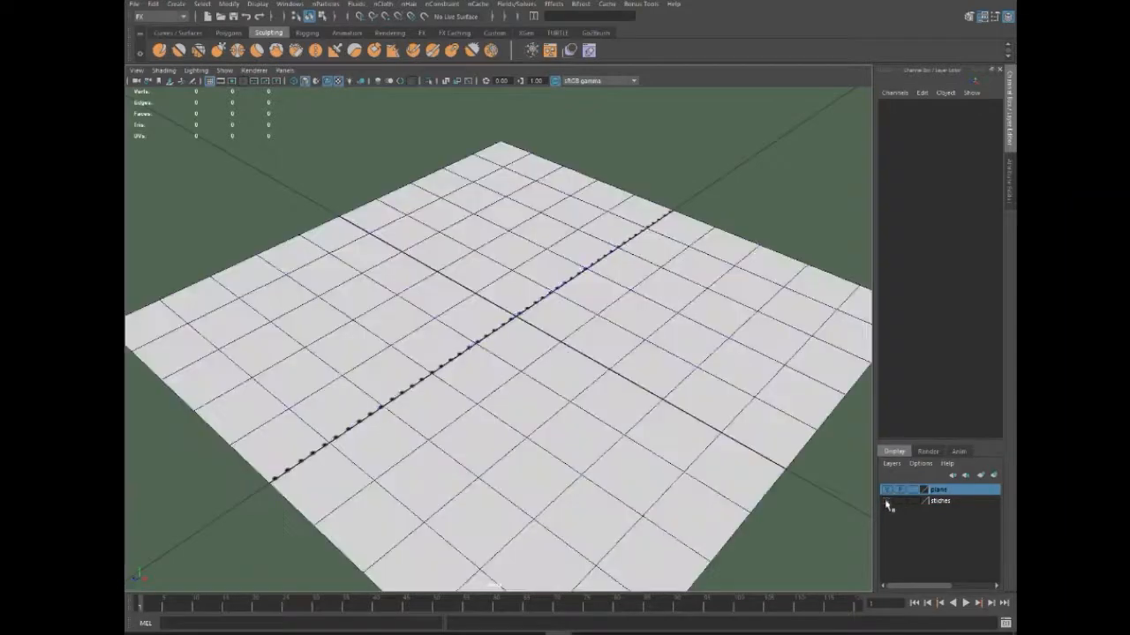
pyautogui.scroll(3, 706, 248)
pyautogui.keyDown('alt'); pyautogui.moveTo(705, 231); pyautogui.dragTo(730, 272); pyautogui.keyUp('alt')
pyautogui.press('space')
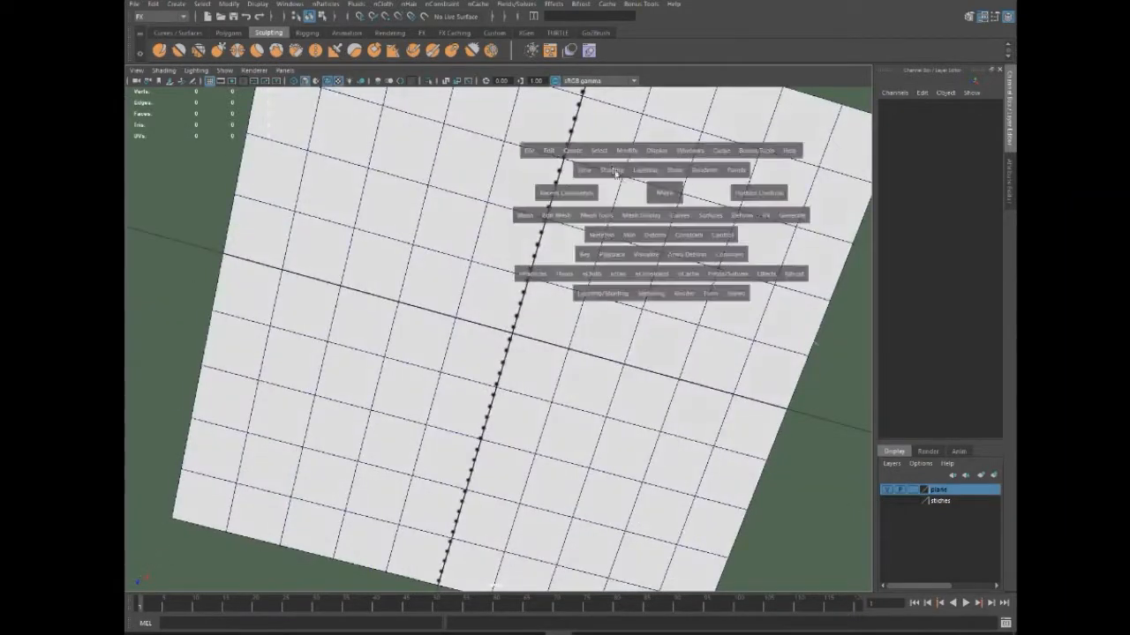
pyautogui.click(612, 171)
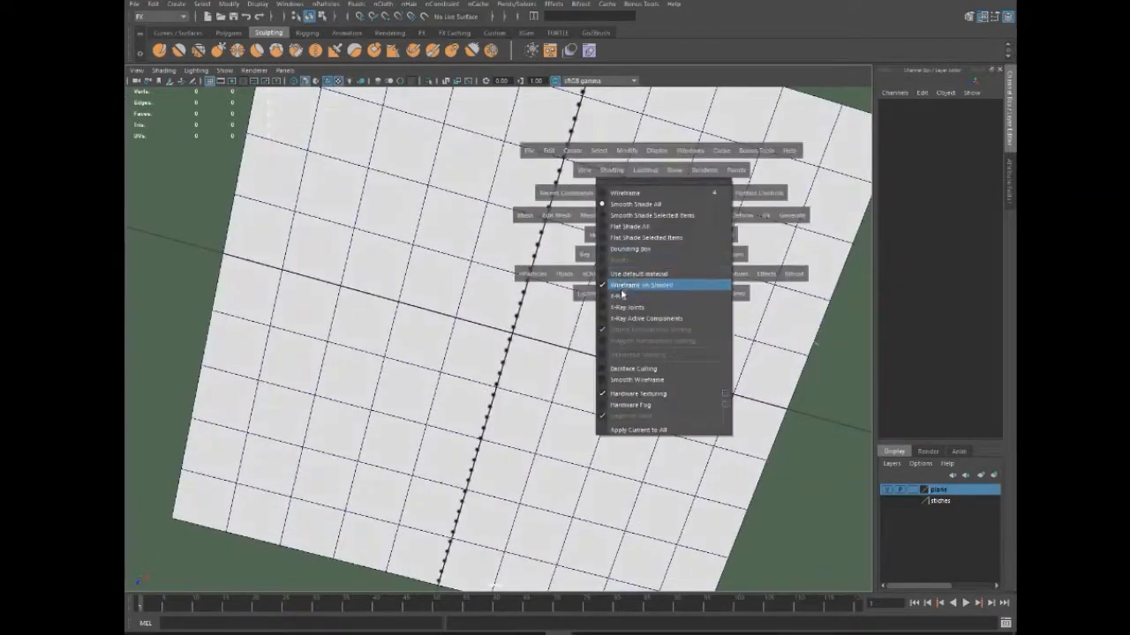
pyautogui.click(641, 285)
# Switch to Photoshop to hide Layer 3 in StitchHoles_master.psd, and return to the textured plane in Maya
pyautogui.moveTo(801, 391)
pyautogui.keyDown('alt'); pyautogui.mouseDown()
pyautogui.moveTo(672, 320)
pyautogui.moveTo(682, 327)
pyautogui.mouseUp(); pyautogui.keyUp('alt')
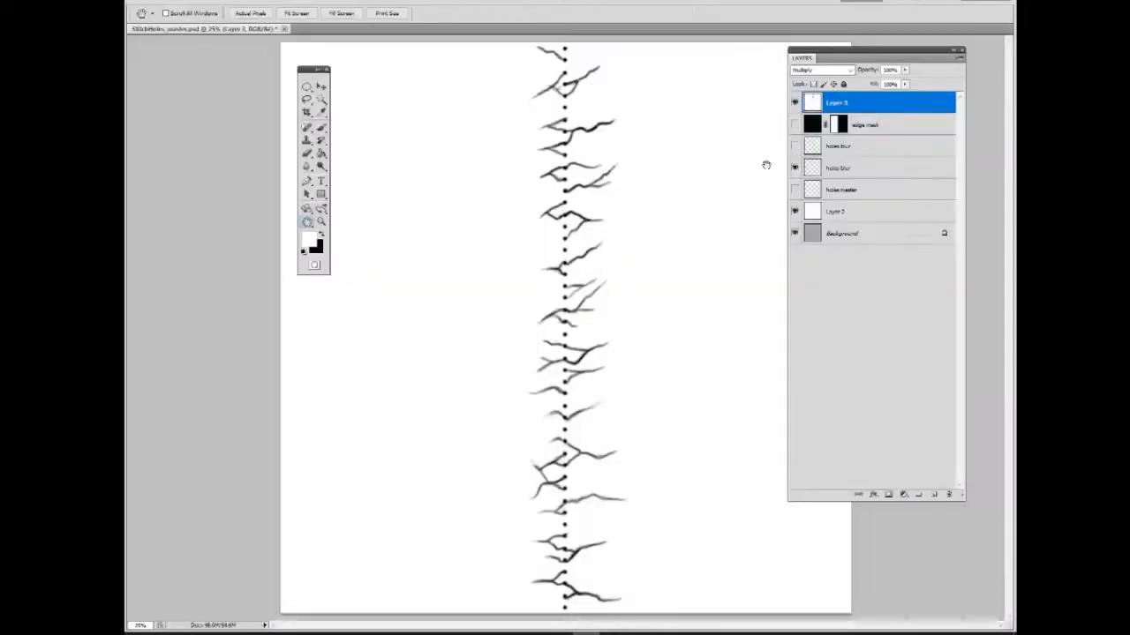
pyautogui.click(795, 104)
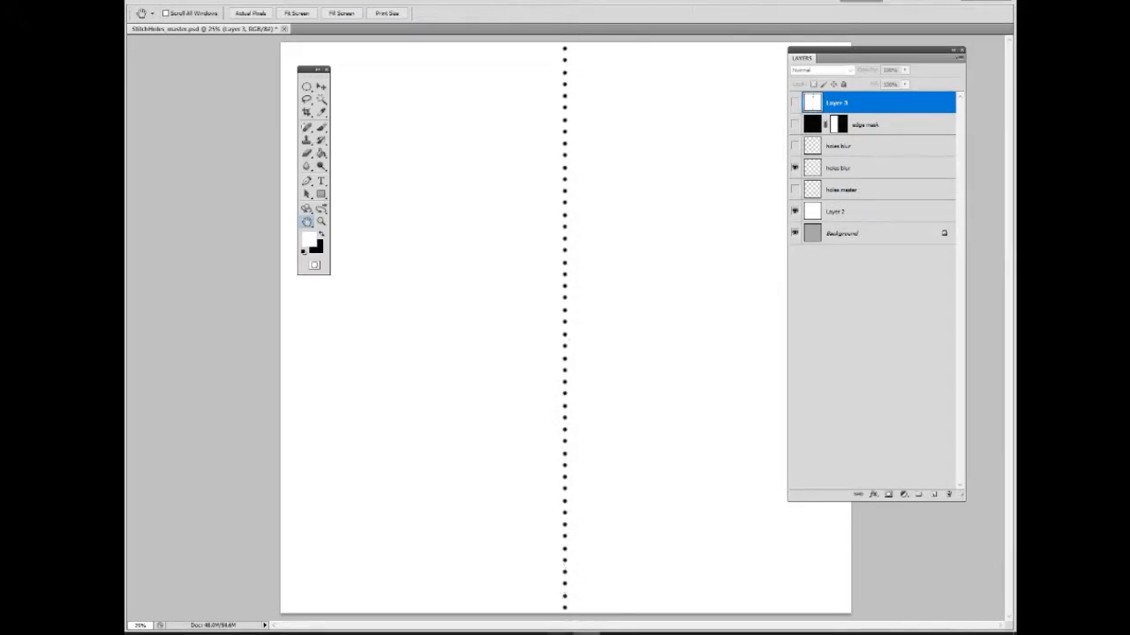
pyautogui.moveTo(559, 630)
pyautogui.click(561, 605)
pyautogui.keyDown('alt'); pyautogui.moveTo(724, 454); pyautogui.dragTo(682, 456); pyautogui.keyUp('alt')
pyautogui.scroll(-5, 715, 466)
pyautogui.scroll(6, 705, 478)
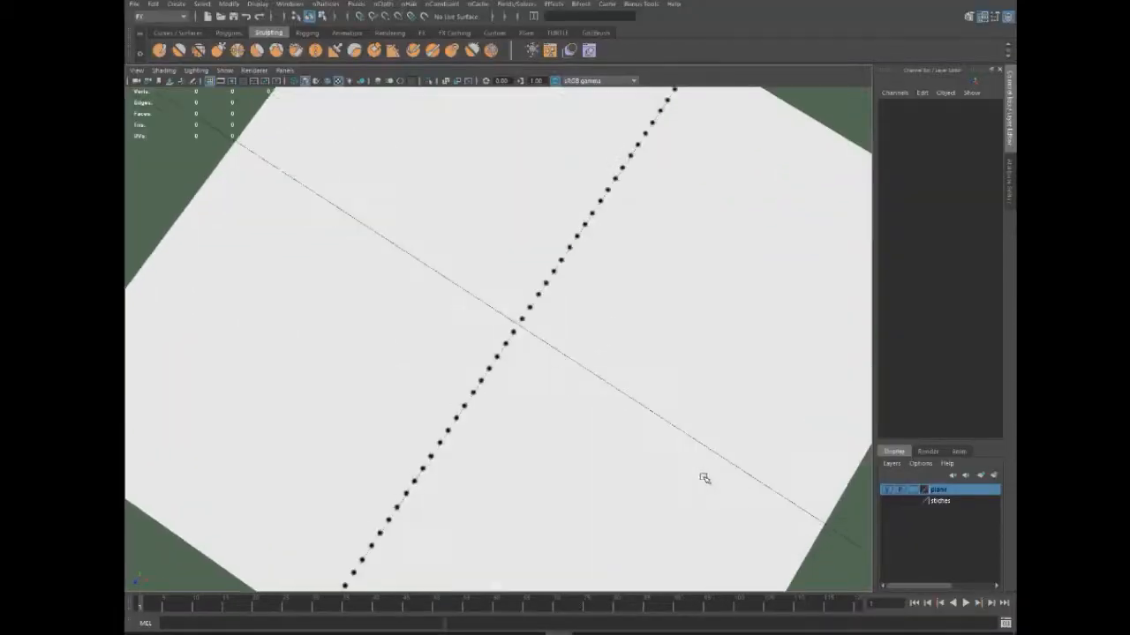
# Show the stiches layer and inspect how the stitches line up with the hole texture along the plane
pyautogui.click(888, 501)
pyautogui.keyDown('alt'); pyautogui.moveTo(605, 387); pyautogui.dragTo(634, 434); pyautogui.keyUp('alt')
pyautogui.scroll(-2, 573, 389)
pyautogui.scroll(6, 572, 389)
pyautogui.scroll(4, 567, 410)
pyautogui.scroll(-8, 567, 410)
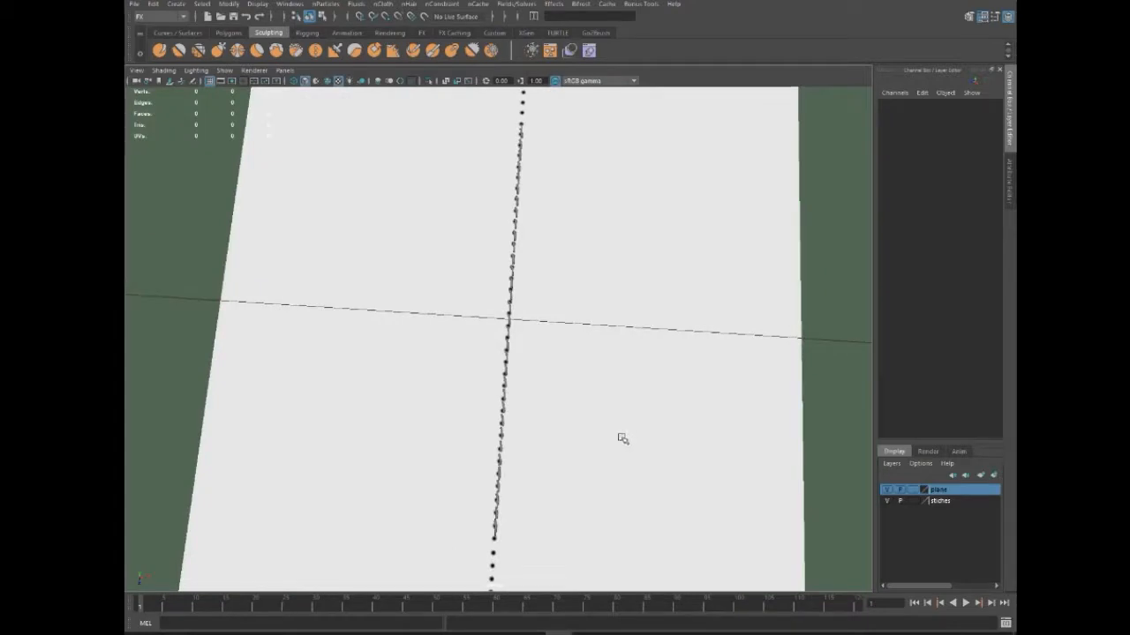
pyautogui.keyDown('alt'); pyautogui.moveTo(604, 365); pyautogui.dragTo(562, 340); pyautogui.keyUp('alt')
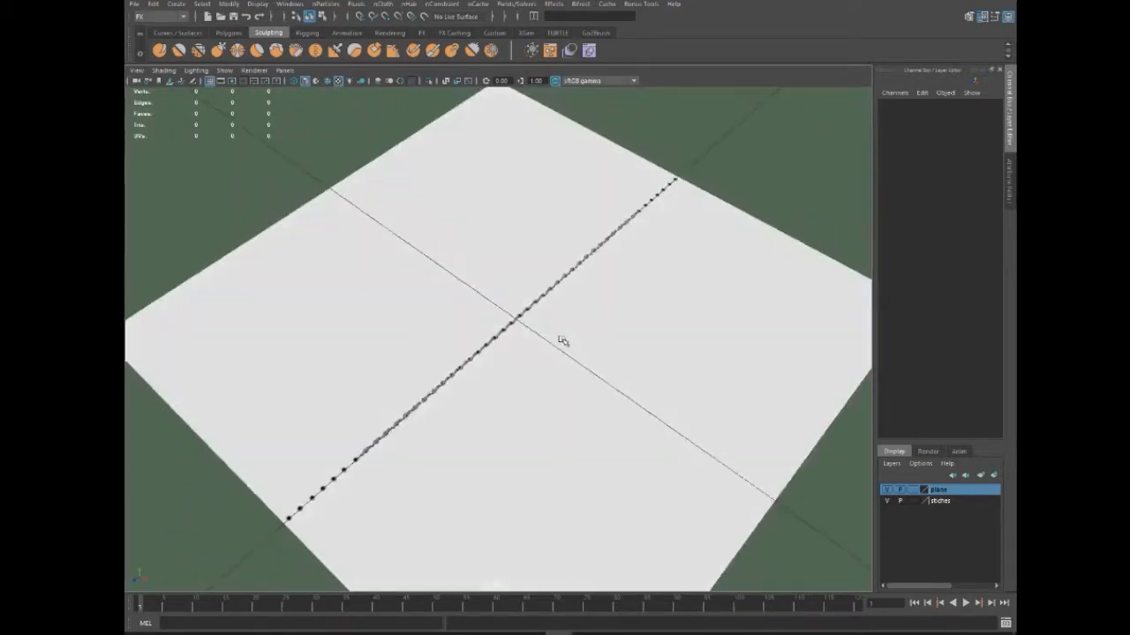
pyautogui.scroll(8, 562, 340)
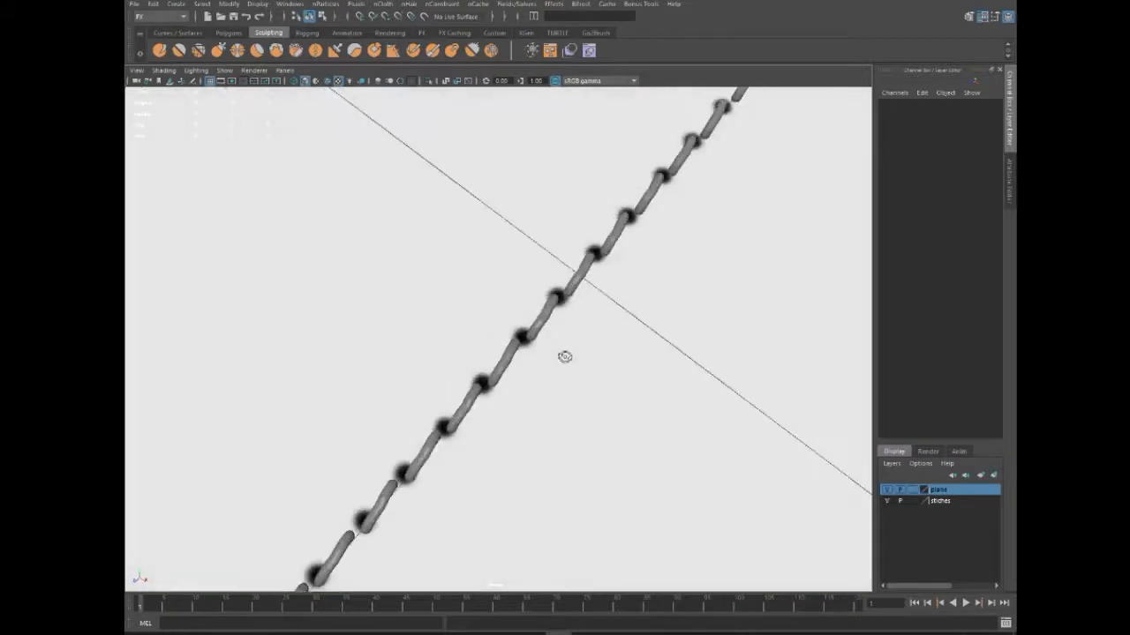
pyautogui.scroll(-2, 566, 357)
pyautogui.scroll(-5, 565, 354)
pyautogui.keyDown('alt'); pyautogui.moveTo(565, 353); pyautogui.dragTo(505, 327); pyautogui.keyUp('alt')
pyautogui.scroll(5, 579, 350)
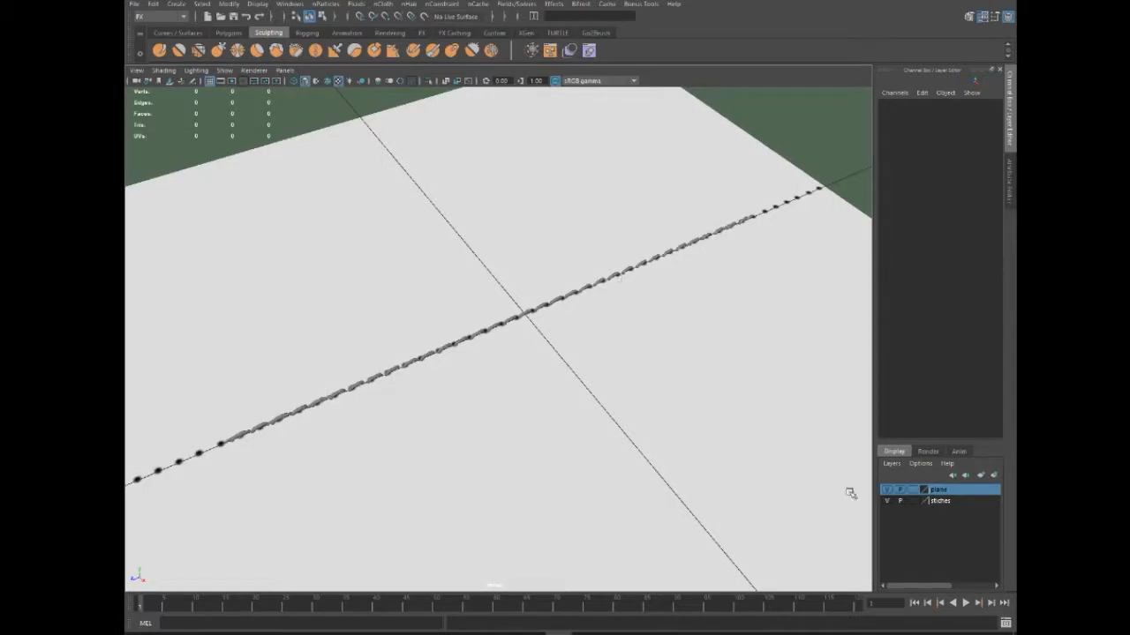
# Hide the plane layer again and inspect the shaded stitch geometry up close and from farther away
pyautogui.click(887, 489)
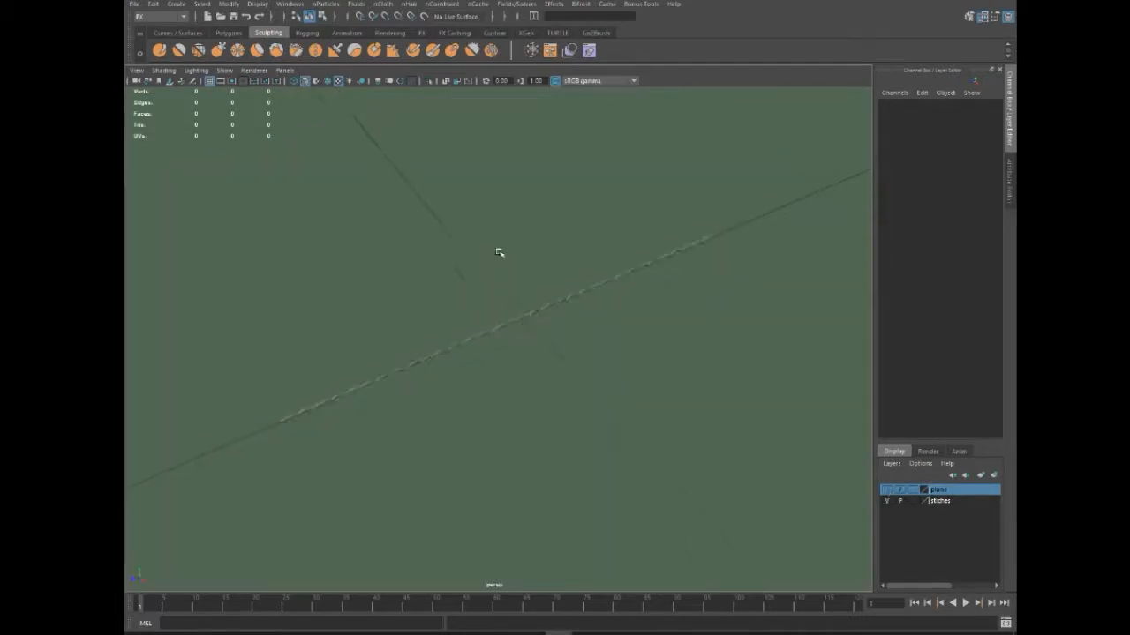
pyautogui.scroll(4, 494, 255)
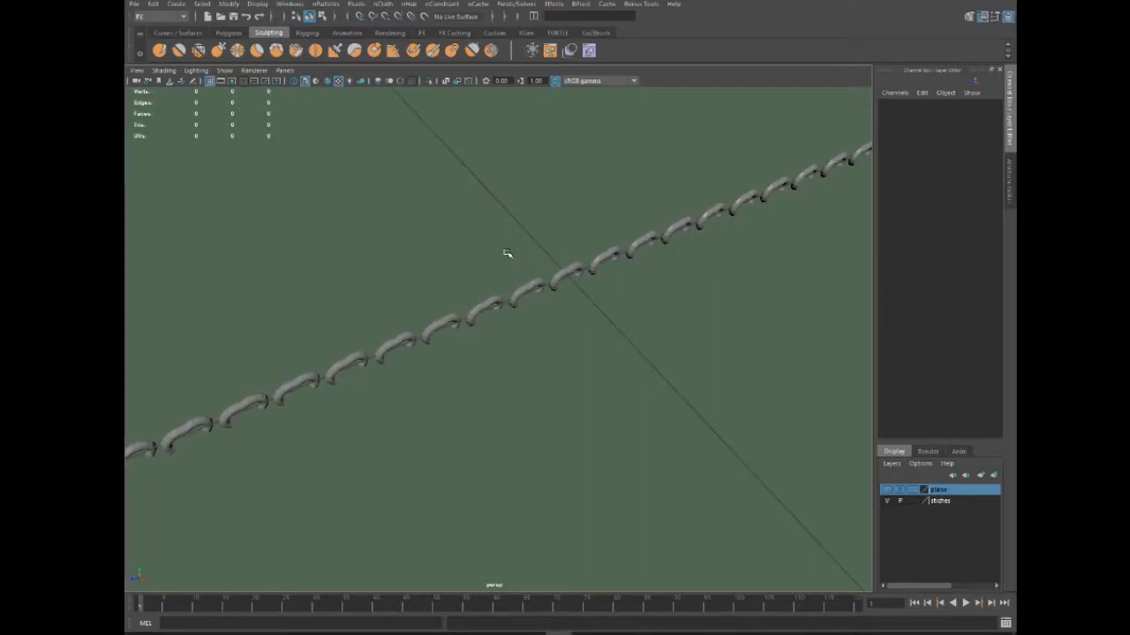
pyautogui.scroll(-5, 500, 256)
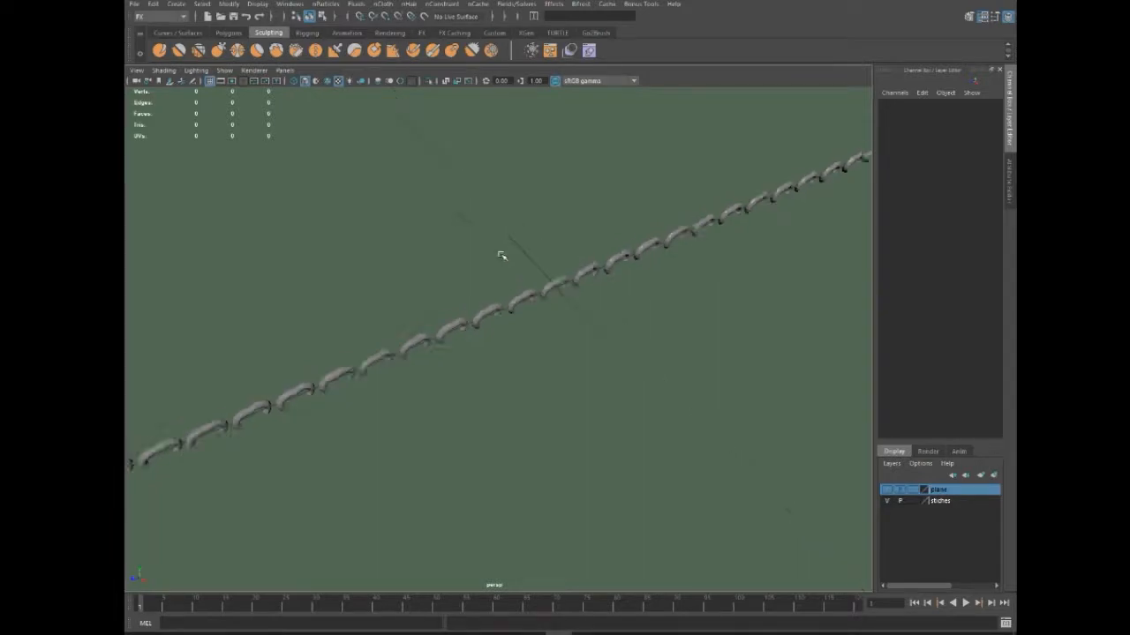
pyautogui.moveTo(486, 252)
pyautogui.keyDown('alt'); pyautogui.mouseDown()
pyautogui.moveTo(499, 272)
pyautogui.moveTo(492, 285)
pyautogui.moveTo(439, 242)
pyautogui.moveTo(501, 268)
pyautogui.mouseUp(); pyautogui.keyUp('alt')
pyautogui.scroll(-5, 500, 270)
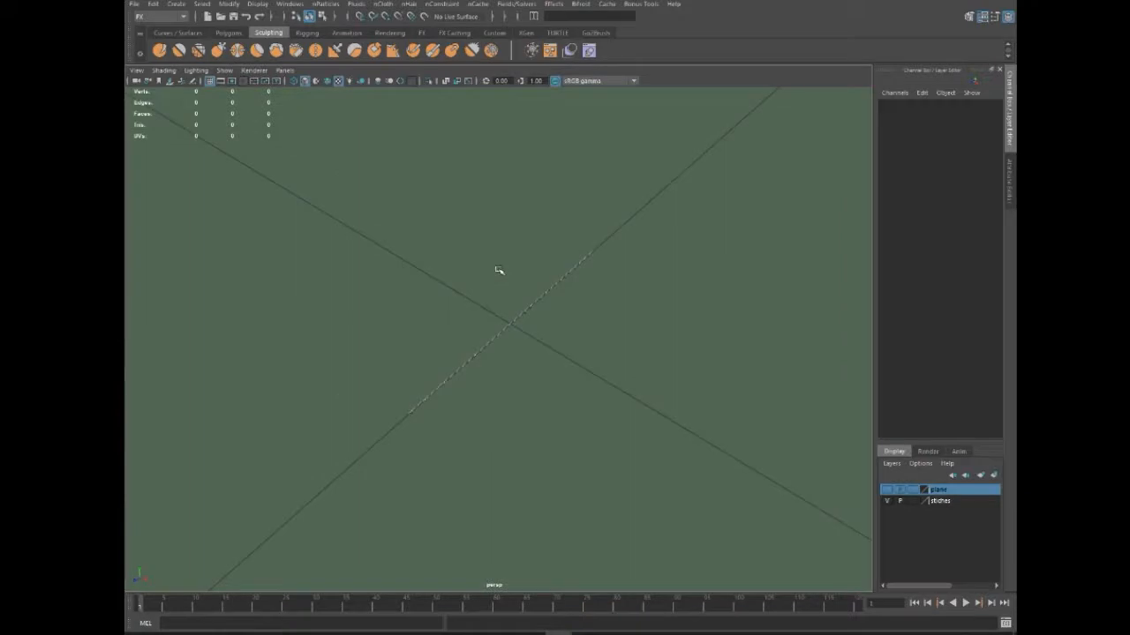
# Inspect the row of stitch meshes in the perspective view from several angles, both close up and along its full length
pyautogui.scroll(8, 499, 271)
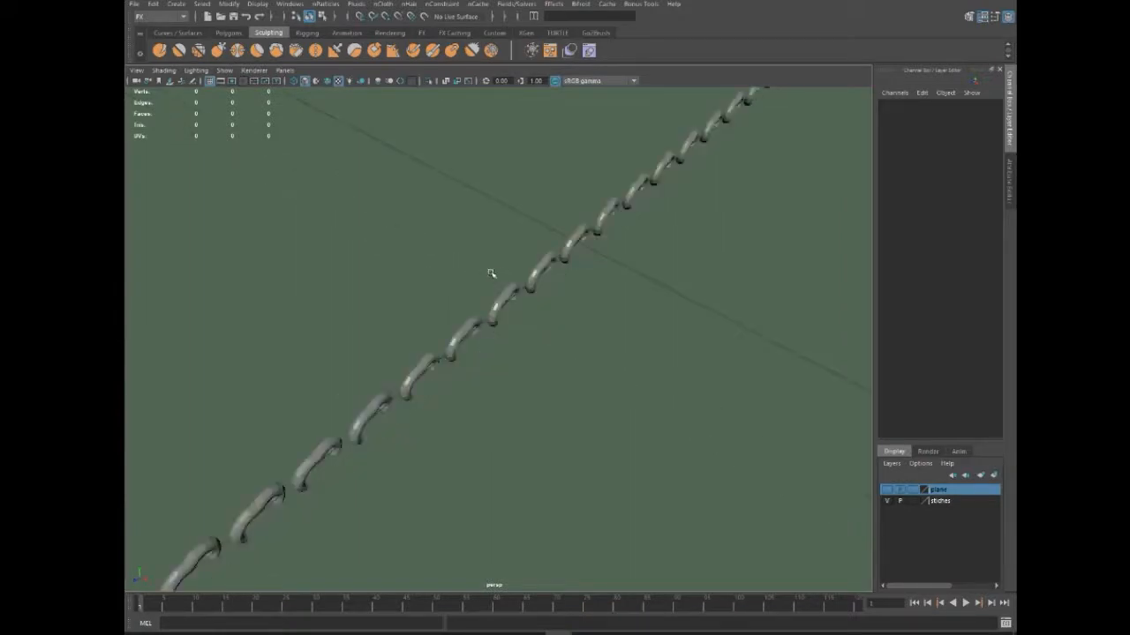
pyautogui.scroll(-2, 491, 274)
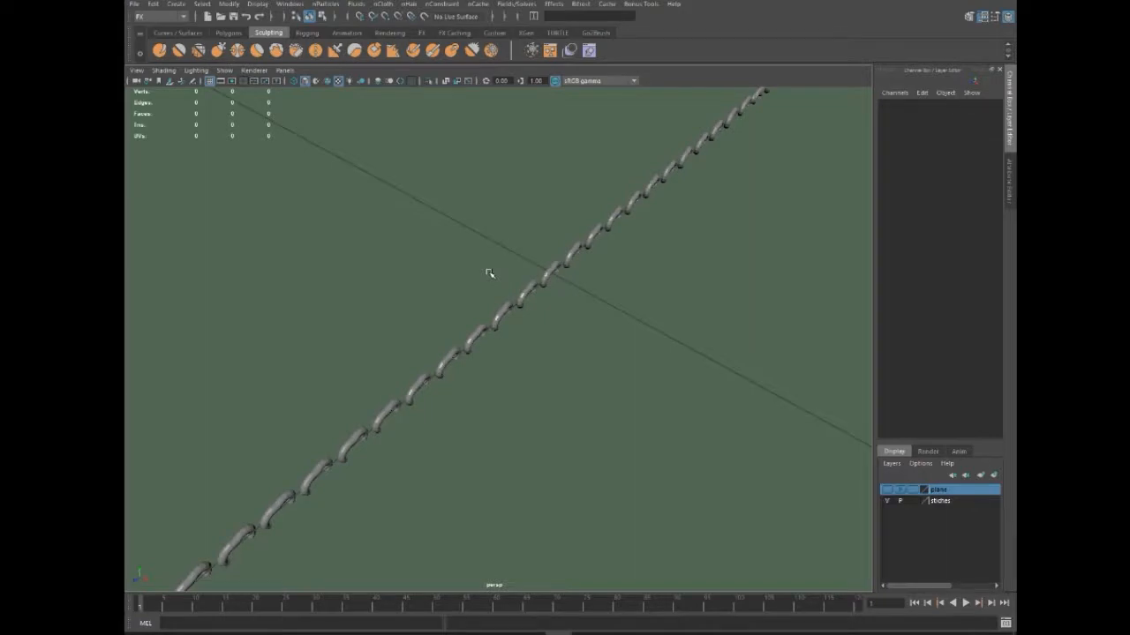
pyautogui.scroll(-2, 491, 275)
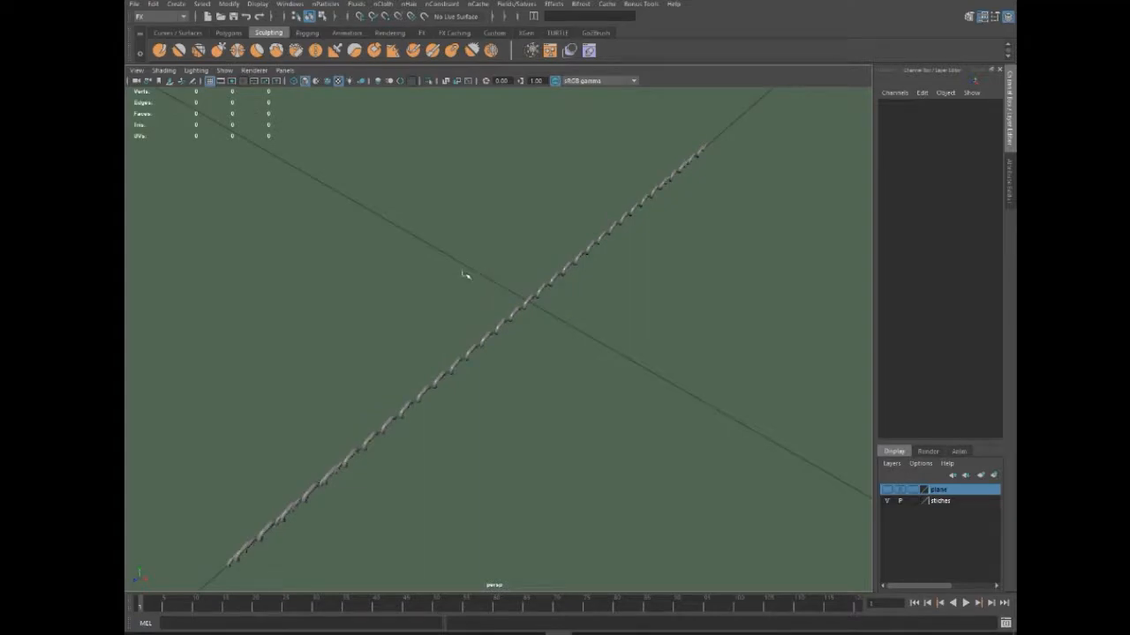
pyautogui.keyDown('alt'); pyautogui.moveTo(461, 259); pyautogui.dragTo(454, 285); pyautogui.keyUp('alt')
pyautogui.scroll(4, 448, 278)
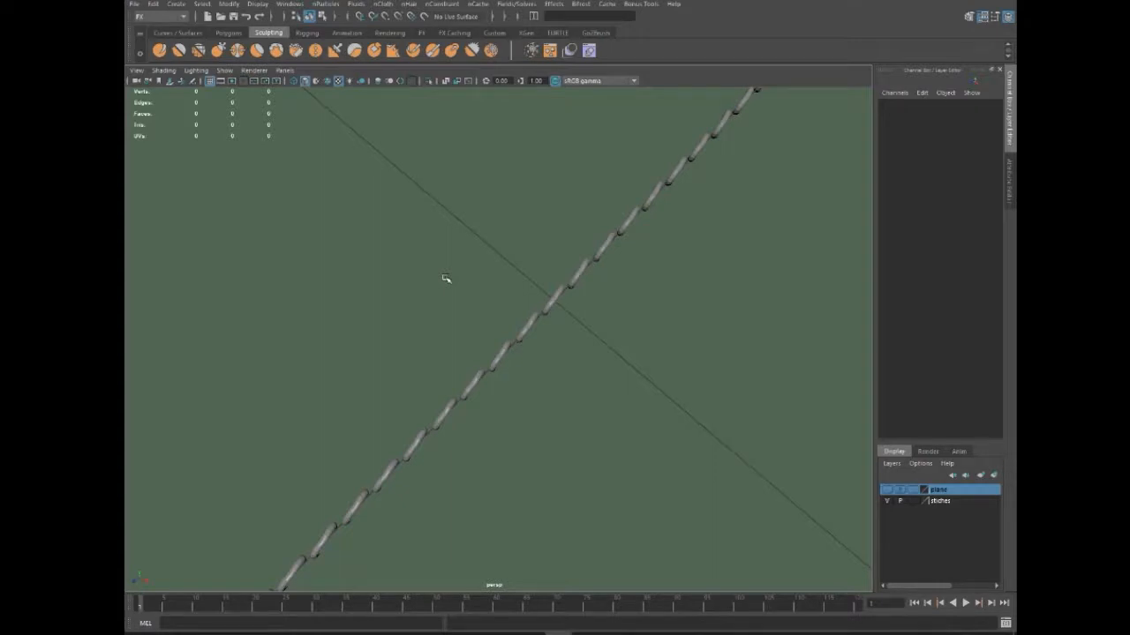
pyautogui.keyDown('alt'); pyautogui.moveTo(445, 278); pyautogui.dragTo(416, 265, button='right'); pyautogui.keyUp('alt')
pyautogui.keyDown('alt'); pyautogui.moveTo(416, 265); pyautogui.dragTo(397, 244); pyautogui.keyUp('alt')
pyautogui.scroll(3, 383, 251)
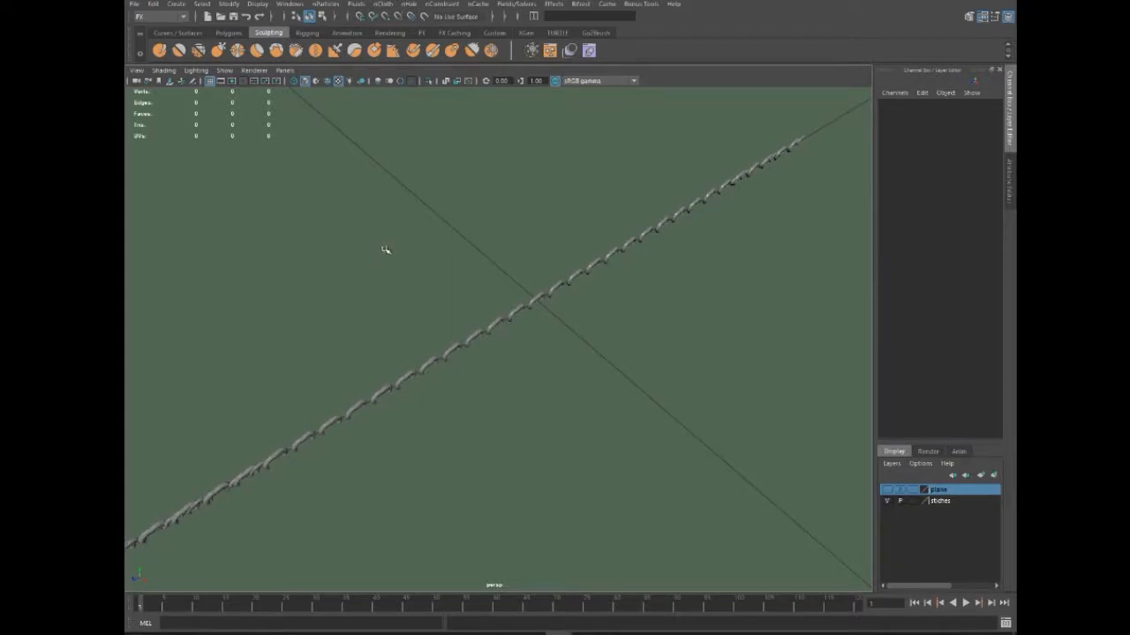
pyautogui.moveTo(373, 255)
pyautogui.keyDown('alt'); pyautogui.mouseDown()
pyautogui.moveTo(409, 267)
pyautogui.moveTo(391, 255)
pyautogui.mouseUp(); pyautogui.keyUp('alt')
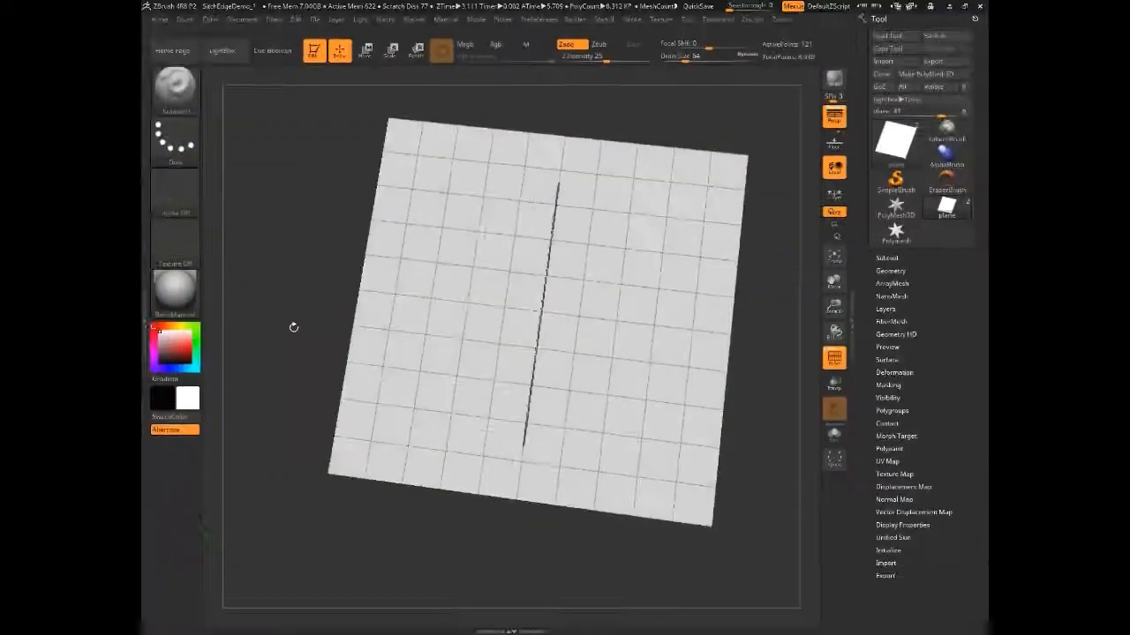
# Switch to ZBrush and look over the plane and Stitches subtools
pyautogui.moveTo(292, 326); pyautogui.dragTo(297, 336)
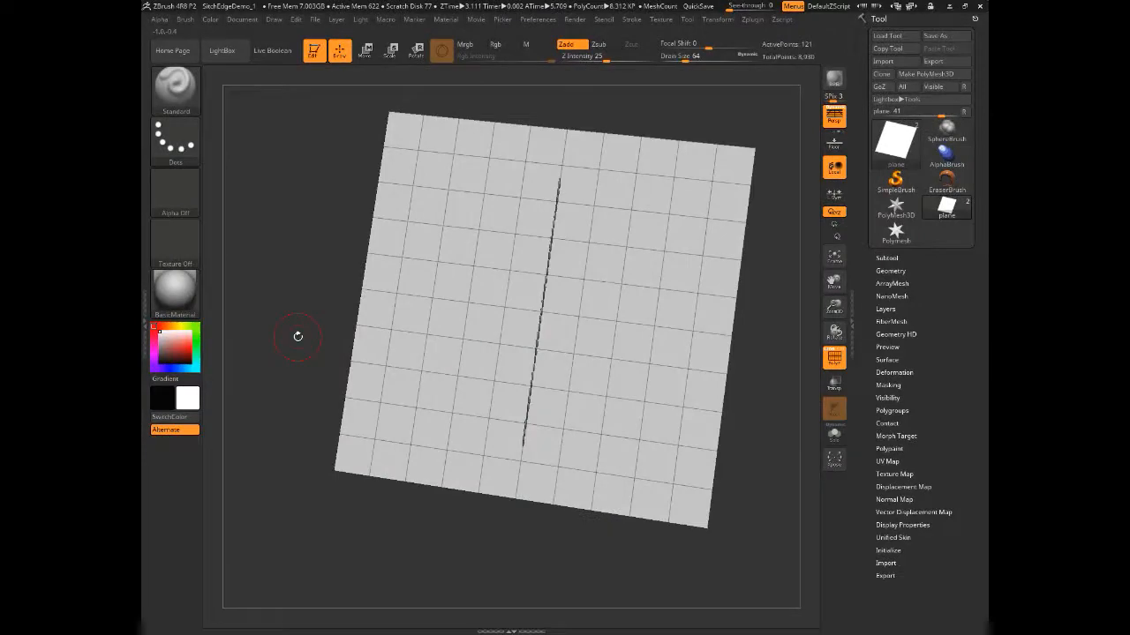
pyautogui.moveTo(306, 268); pyautogui.dragTo(298, 246)
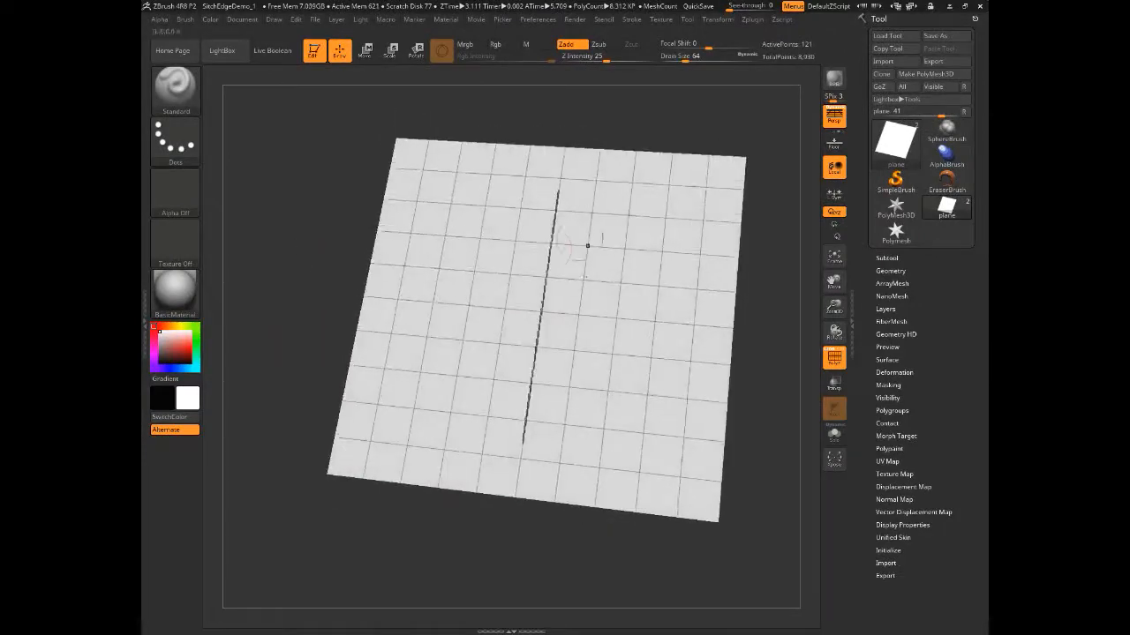
pyautogui.moveTo(634, 548)
pyautogui.mouseDown()
pyautogui.moveTo(623, 548)
pyautogui.moveTo(632, 549)
pyautogui.mouseUp()
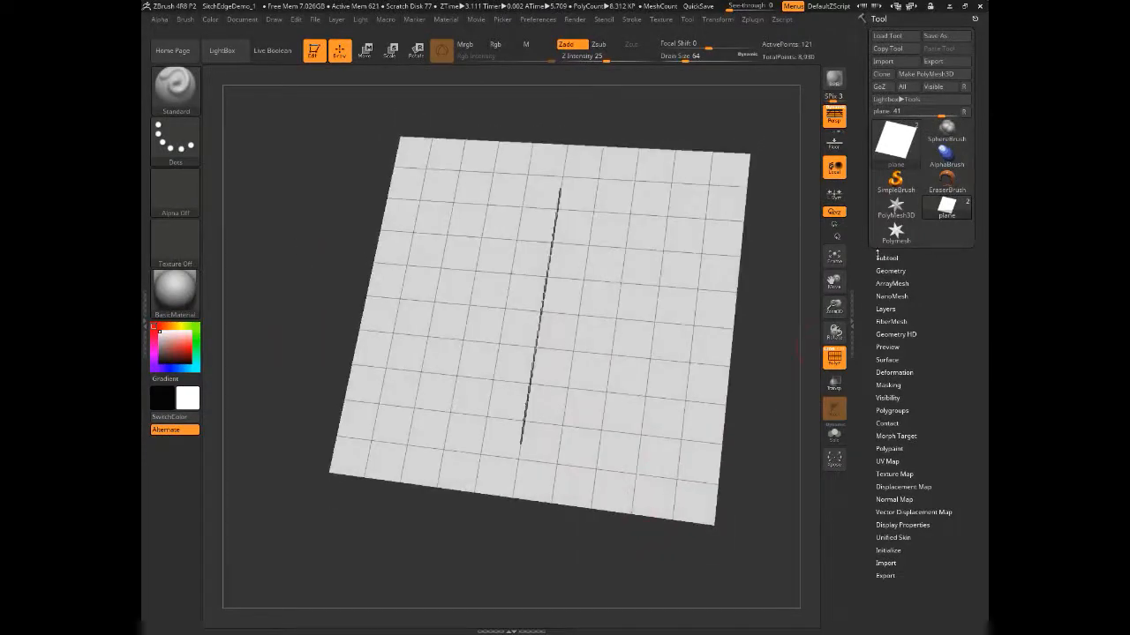
pyautogui.click(886, 258)
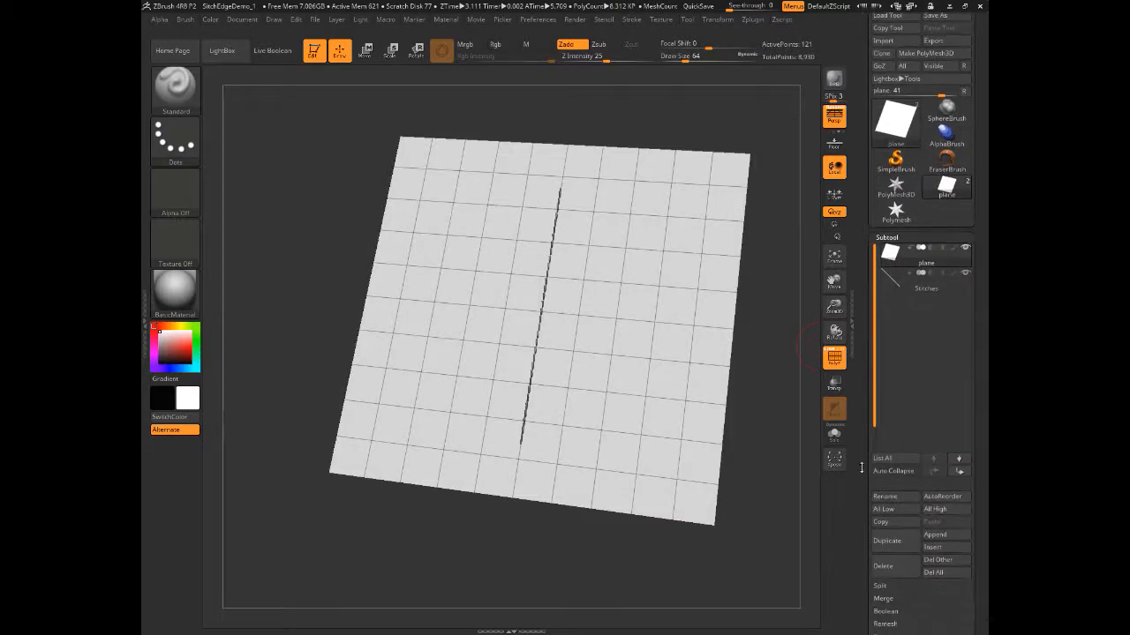
pyautogui.moveTo(861, 475); pyautogui.dragTo(861, 226)
# Turn off Smt smoothing for the plane's subdivision and divide it up to subdivision level 8
pyautogui.click(889, 422)
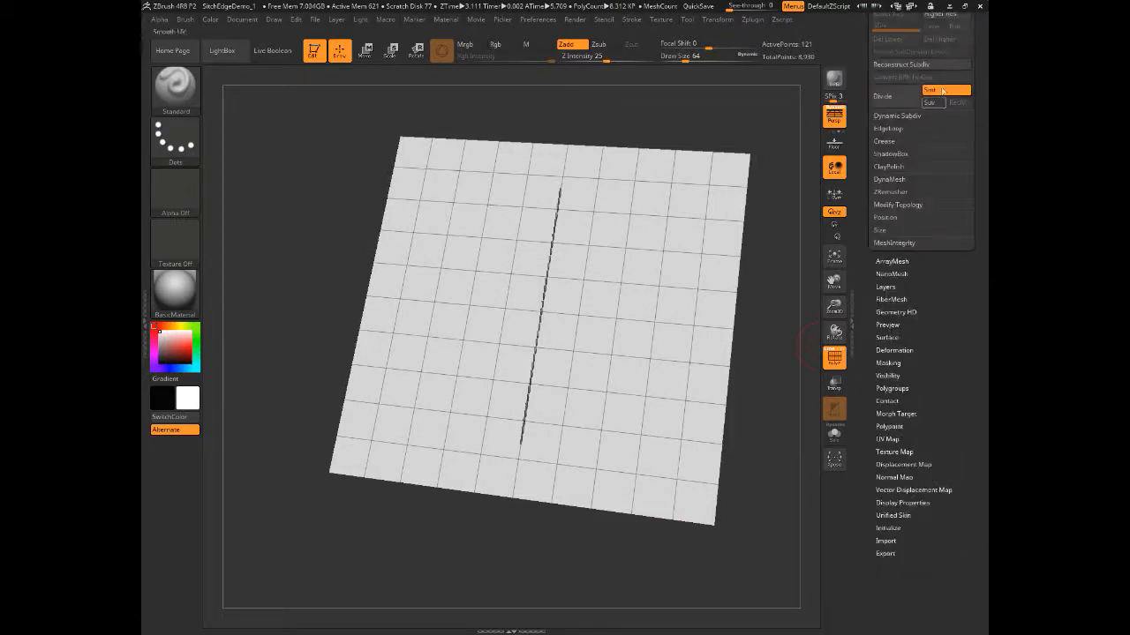
pyautogui.click(946, 92)
pyautogui.moveTo(865, 132); pyautogui.dragTo(865, 234)
pyautogui.click(890, 202)
pyautogui.click(890, 202)
pyautogui.click(890, 203)
pyautogui.click(890, 204)
pyautogui.click(891, 204)
pyautogui.click(890, 204)
pyautogui.click(891, 203)
pyautogui.moveTo(319, 281); pyautogui.dragTo(312, 323)
# Import the StitchHoles image from the Masks folder as a texture
pyautogui.click(190, 253)
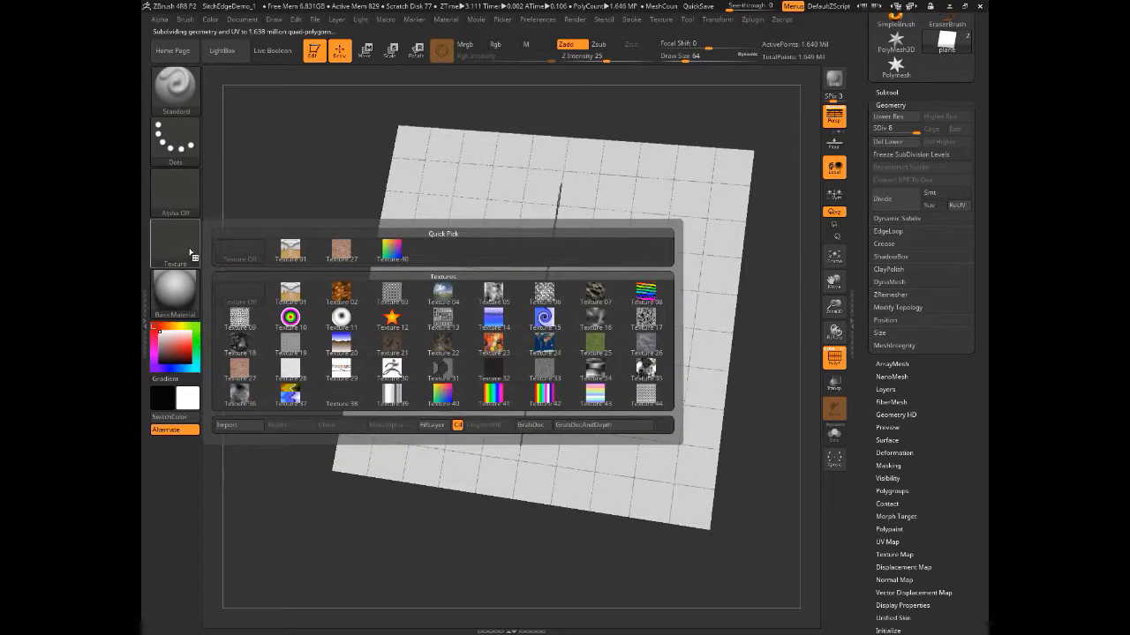
pyautogui.click(226, 424)
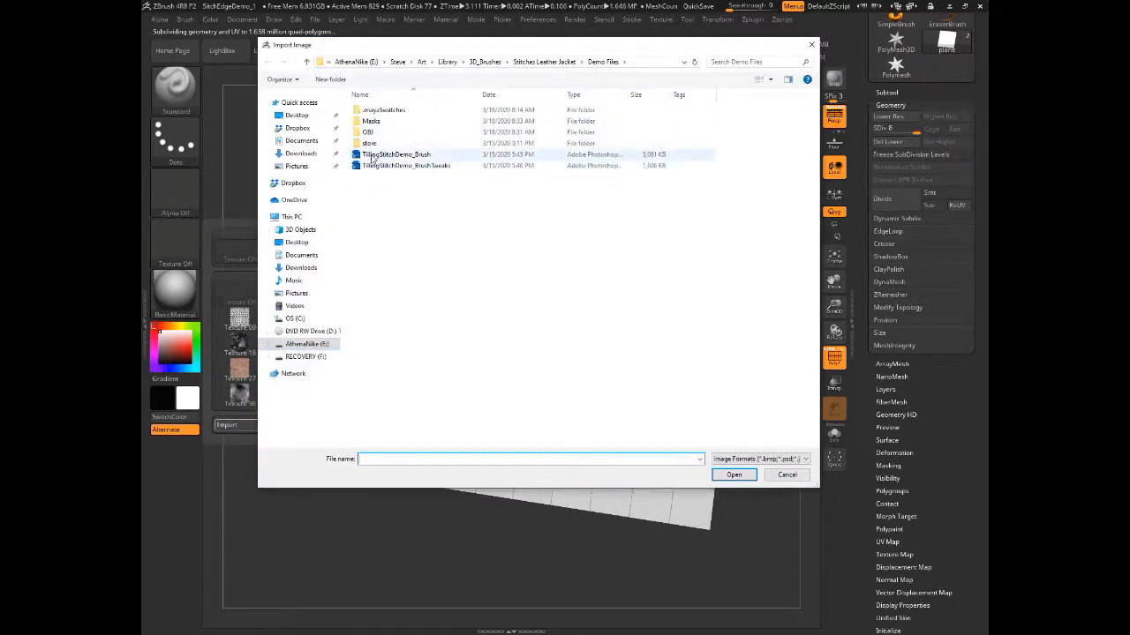
pyautogui.doubleClick(371, 121)
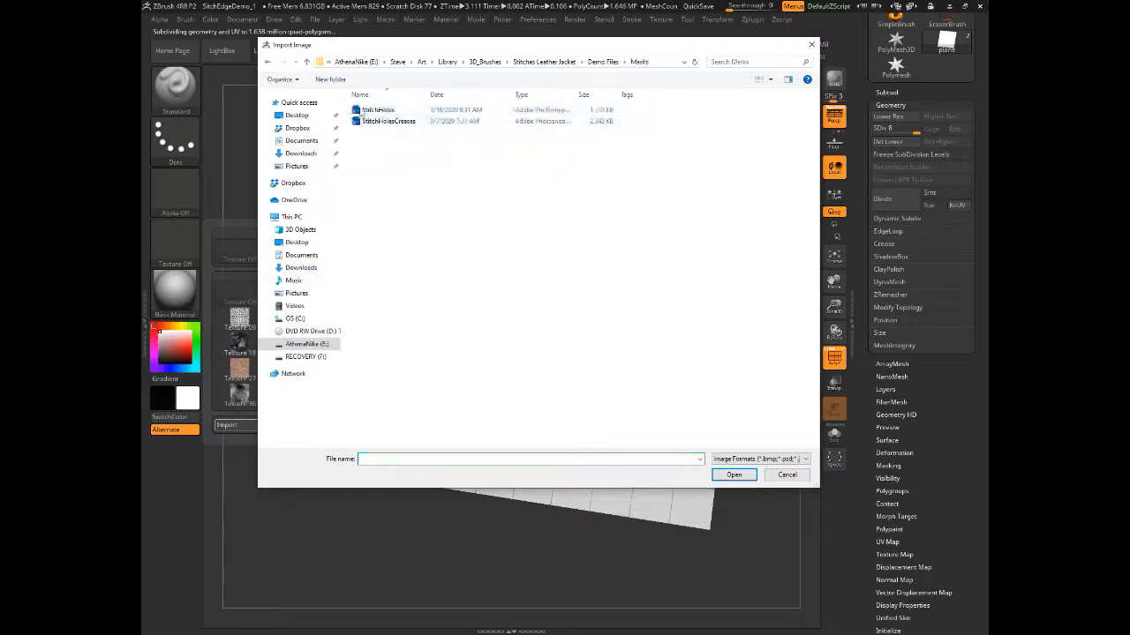
pyautogui.click(378, 110)
pyautogui.click(736, 477)
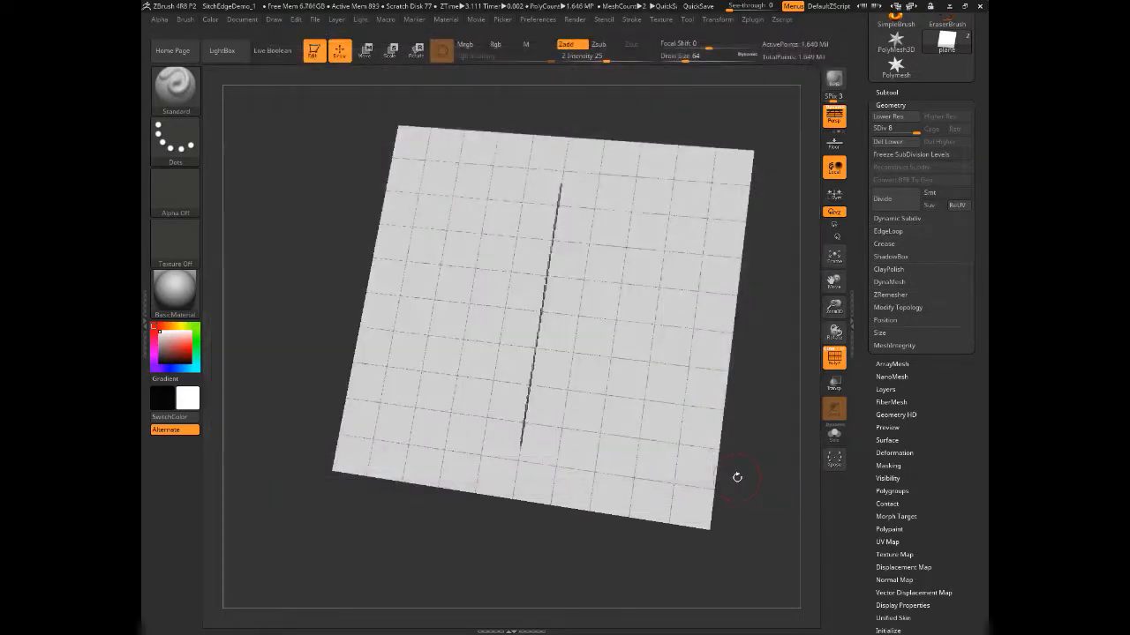
# Hide the Stitches subtool and apply StitchHoles as the plane's texture map
pyautogui.click(886, 92)
pyautogui.click(964, 129)
pyautogui.scroll(-5, 876, 477)
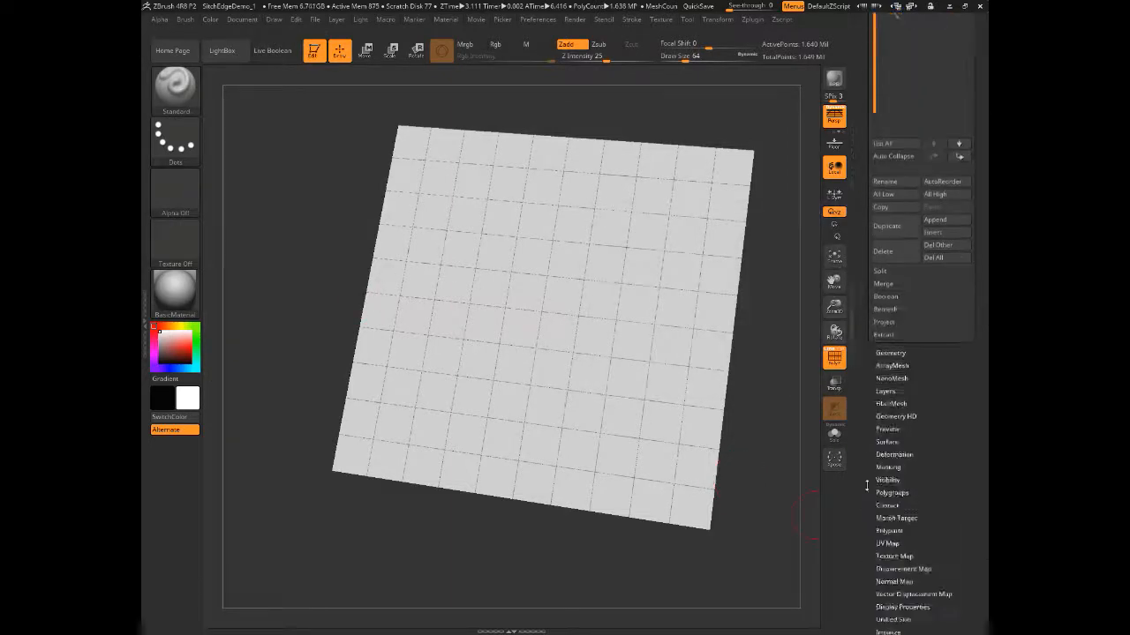
pyautogui.click(879, 490)
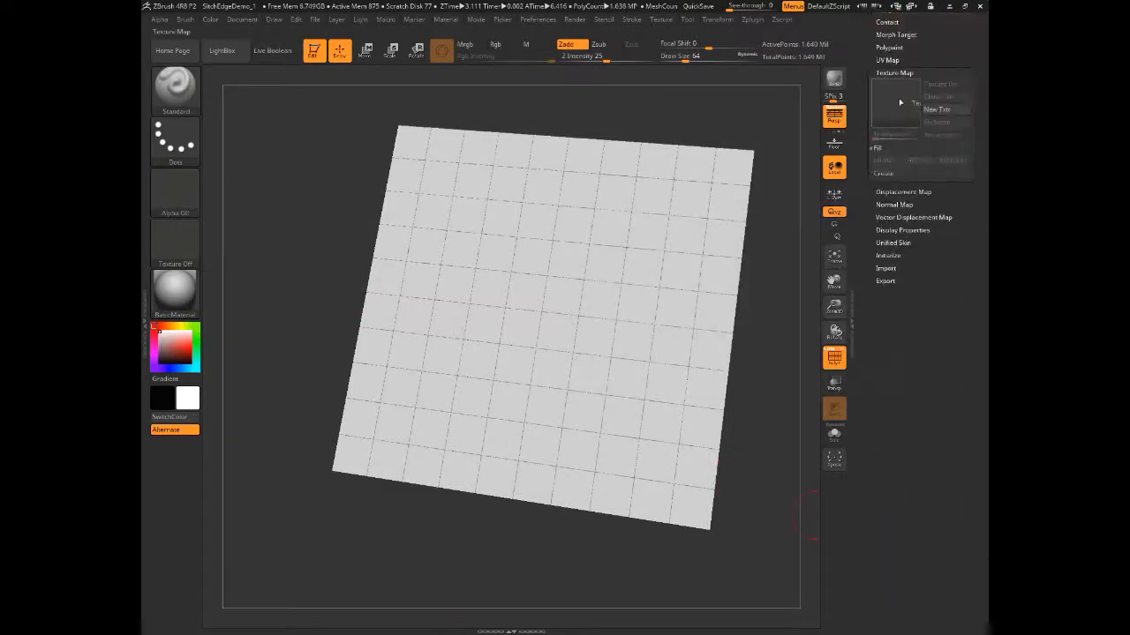
pyautogui.click(894, 104)
pyautogui.click(592, 108)
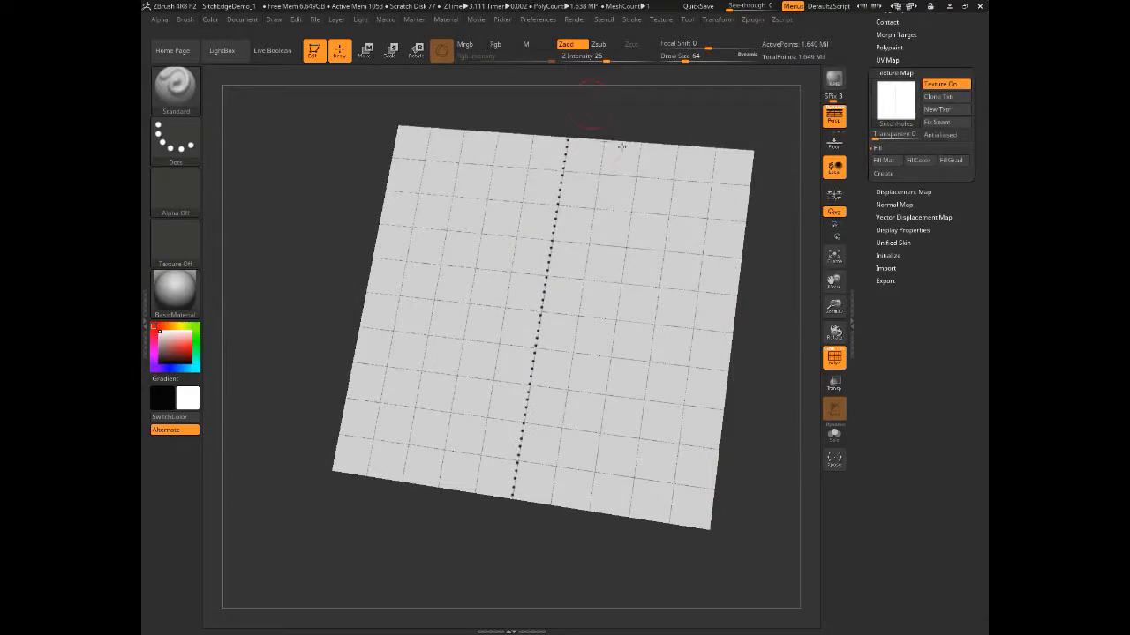
# Turn off the polyframe lines on the plane and look closer at the row of stitch holes
pyautogui.moveTo(298, 305); pyautogui.dragTo(277, 300)
pyautogui.click(829, 350)
pyautogui.moveTo(276, 260)
pyautogui.mouseDown()
pyautogui.moveTo(287, 308)
pyautogui.moveTo(268, 278)
pyautogui.mouseUp()
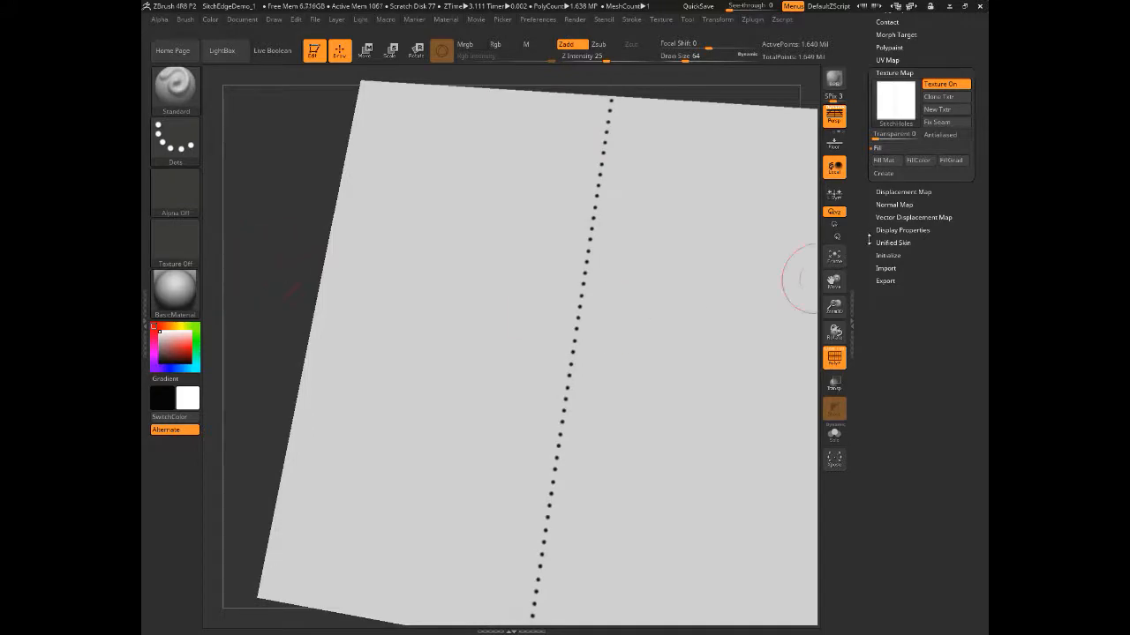
# Mask the plane by the texture's intensity using Mask By Color
pyautogui.scroll(5, 848, 258)
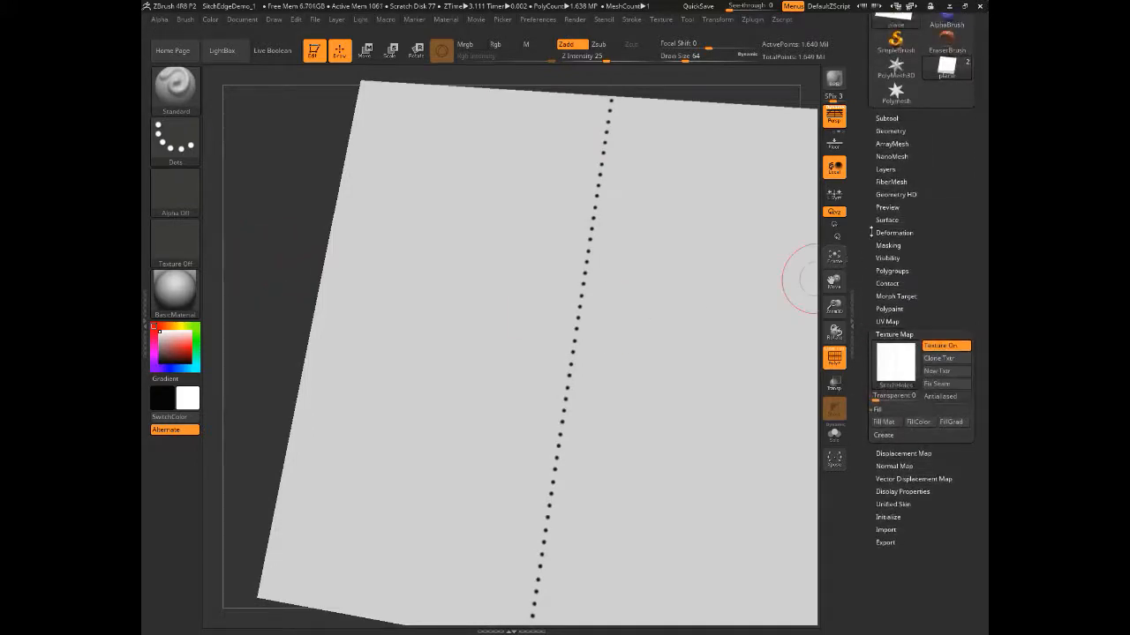
pyautogui.click(881, 244)
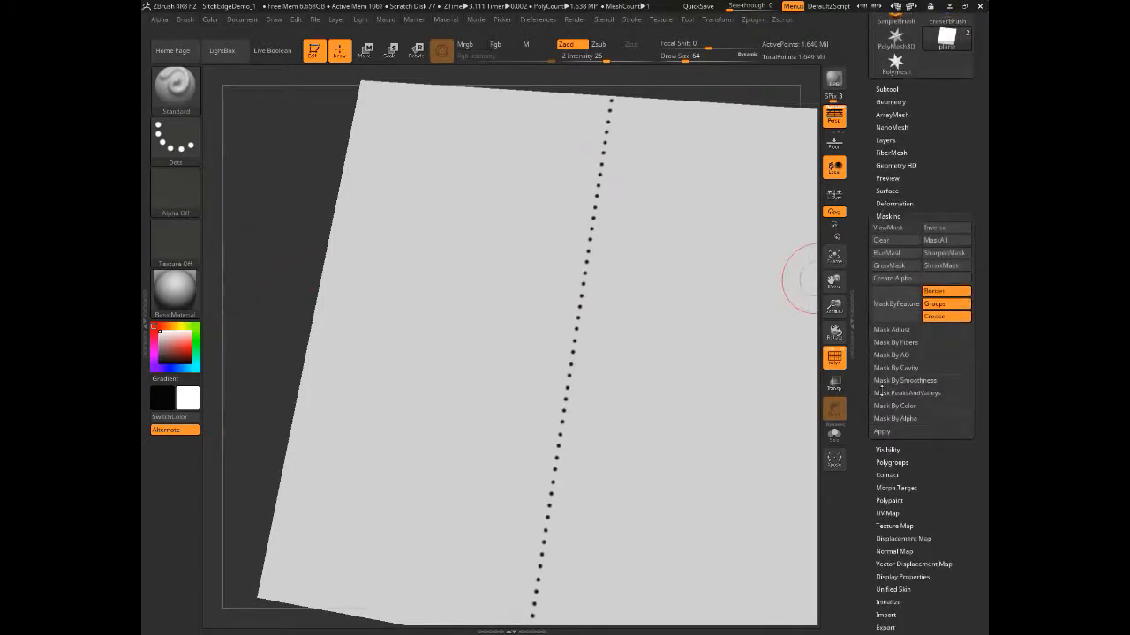
pyautogui.click(885, 405)
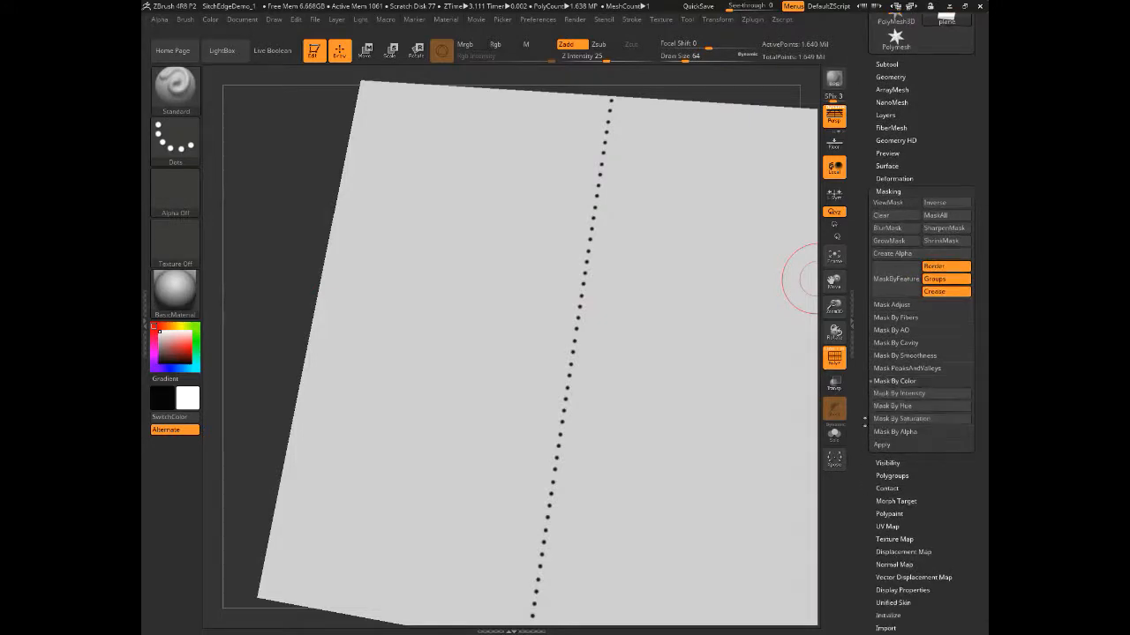
pyautogui.click(889, 397)
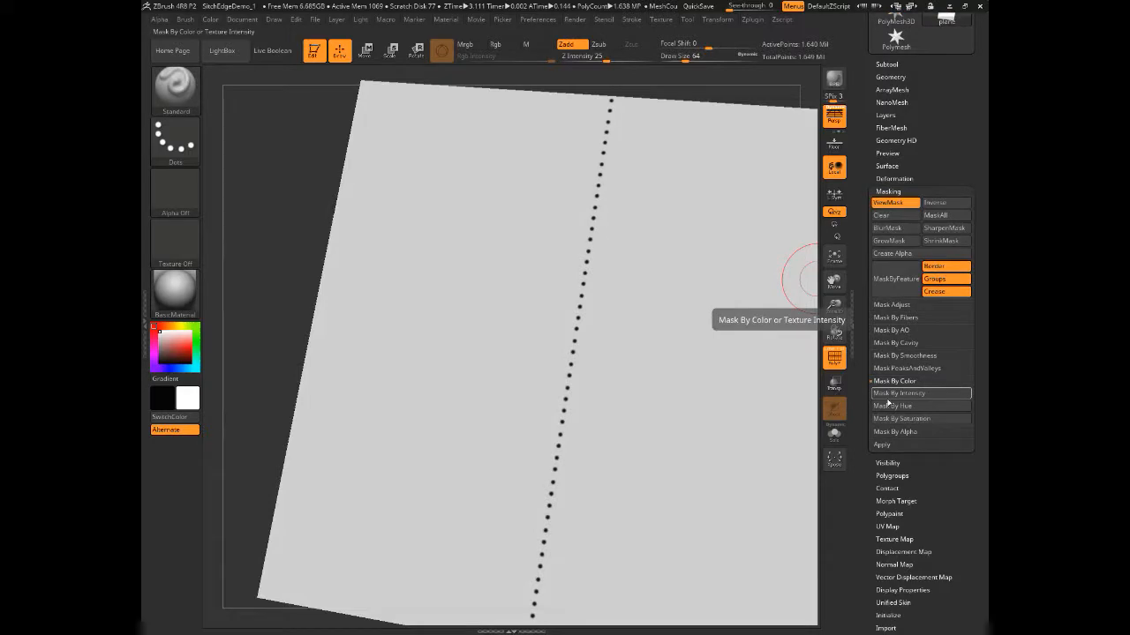
# Turn off the plane's texture display and check the mask along the row of holes
pyautogui.moveTo(869, 570); pyautogui.dragTo(870, 551)
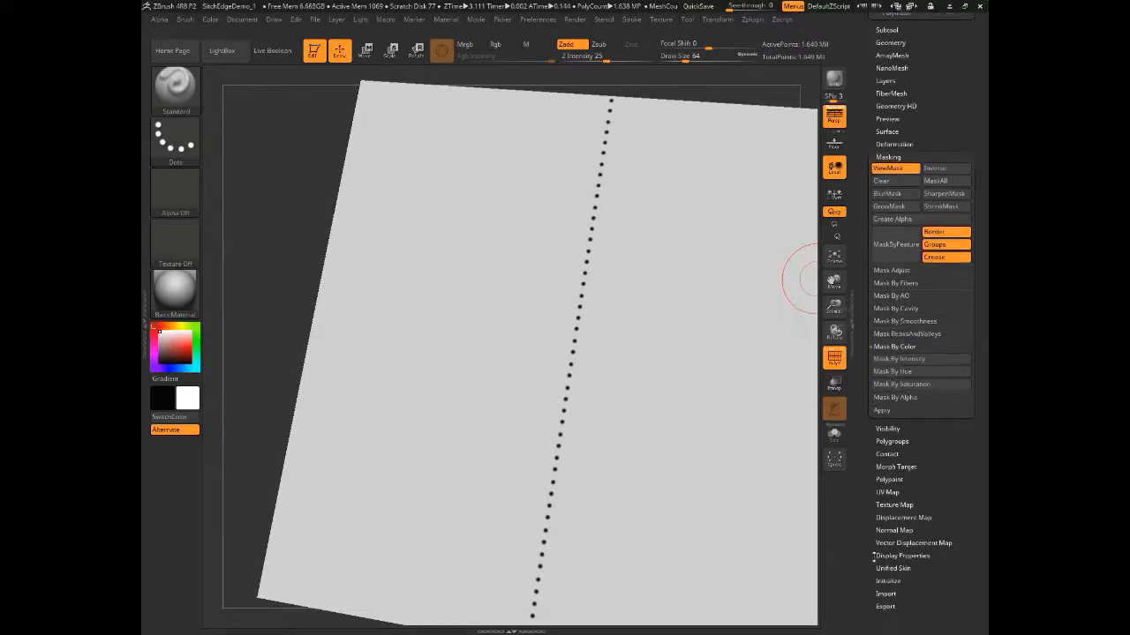
pyautogui.click(883, 506)
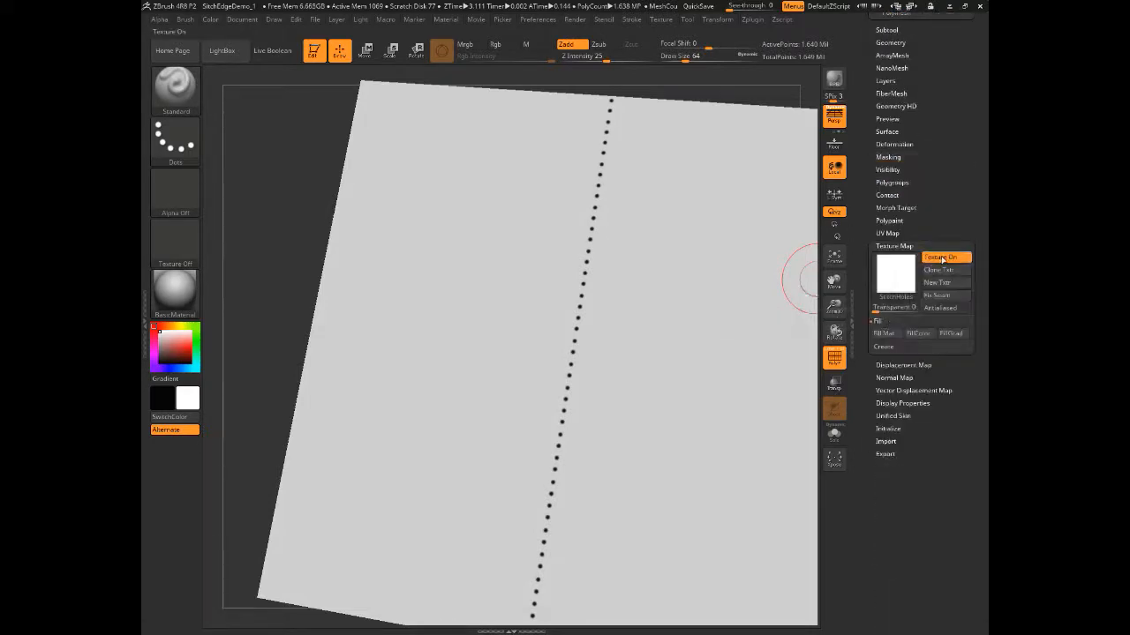
pyautogui.moveTo(296, 201)
pyautogui.mouseDown()
pyautogui.moveTo(269, 202)
pyautogui.moveTo(298, 214)
pyautogui.moveTo(323, 262)
pyautogui.moveTo(318, 250)
pyautogui.mouseUp()
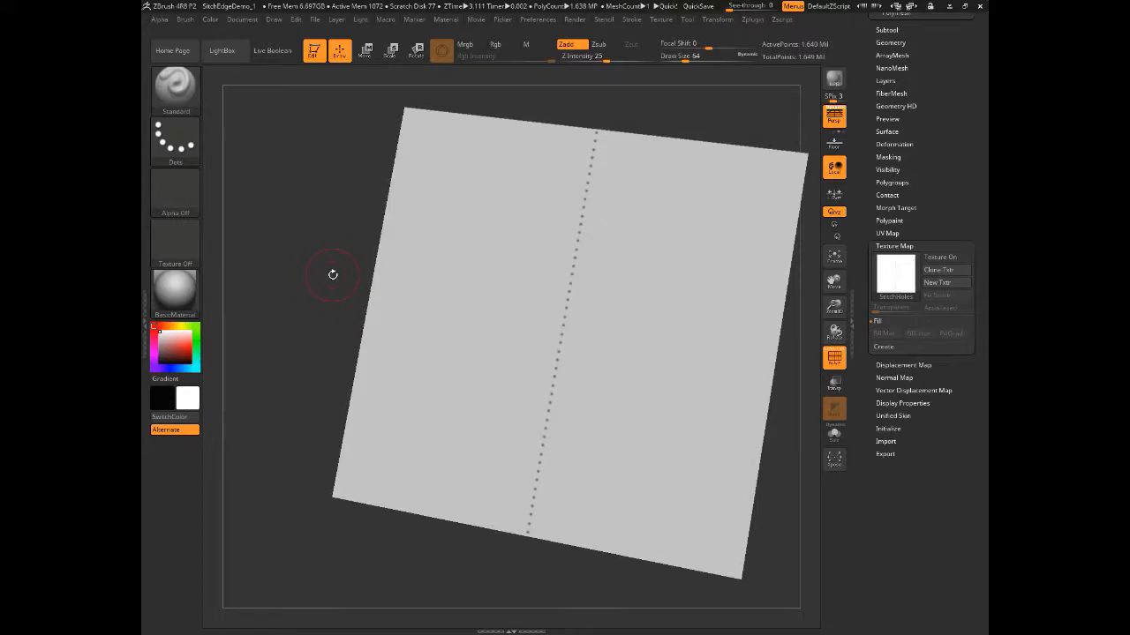
pyautogui.moveTo(320, 237)
pyautogui.mouseDown()
pyautogui.moveTo(315, 225)
pyautogui.moveTo(311, 233)
pyautogui.mouseUp()
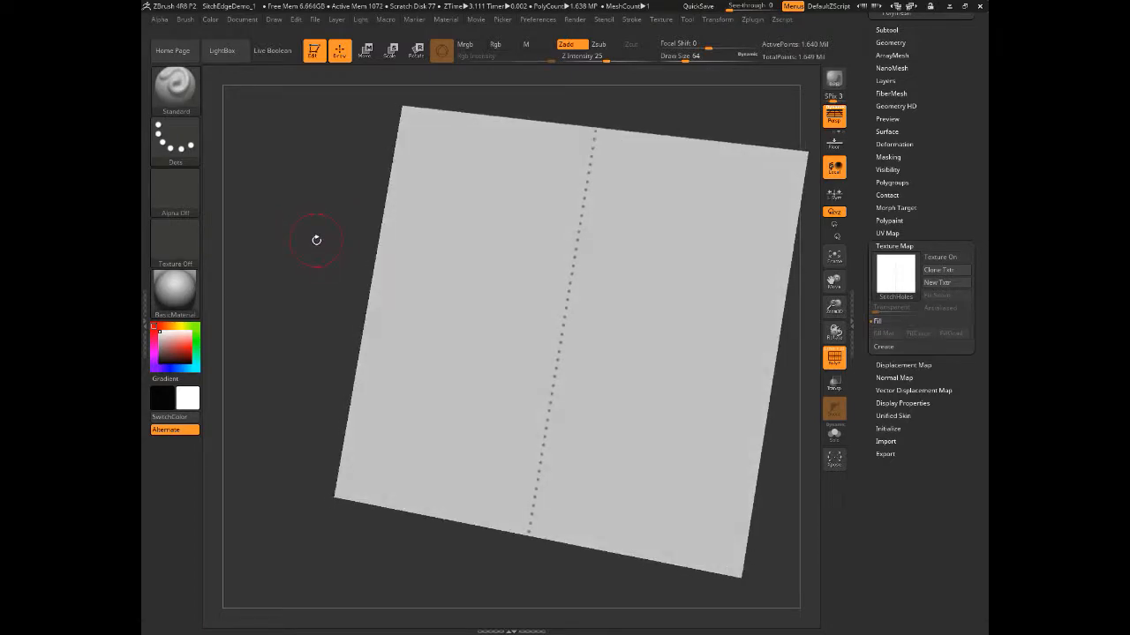
pyautogui.moveTo(318, 244); pyautogui.dragTo(312, 240)
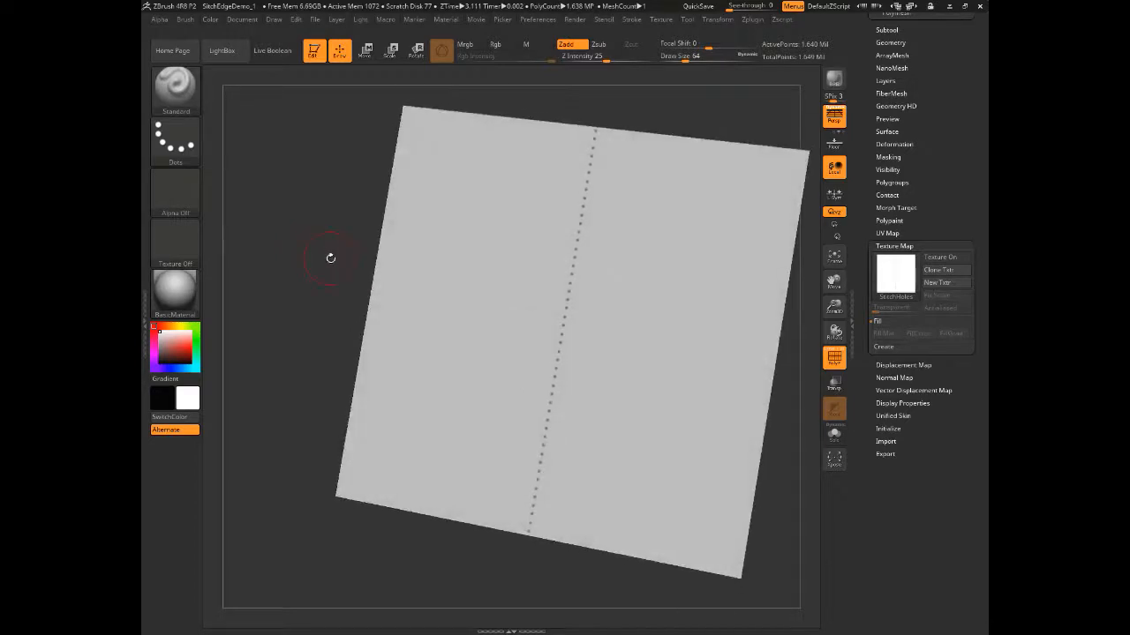
# Add a new layer to the plane and open its Deformation settings
pyautogui.moveTo(866, 160); pyautogui.dragTo(868, 193)
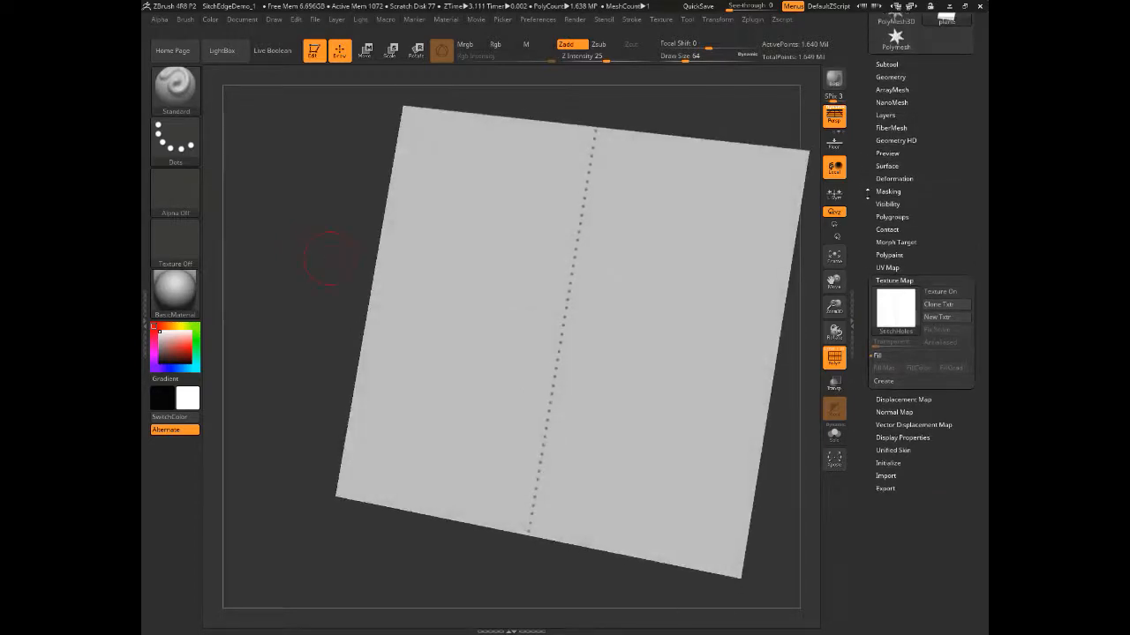
pyautogui.click(884, 115)
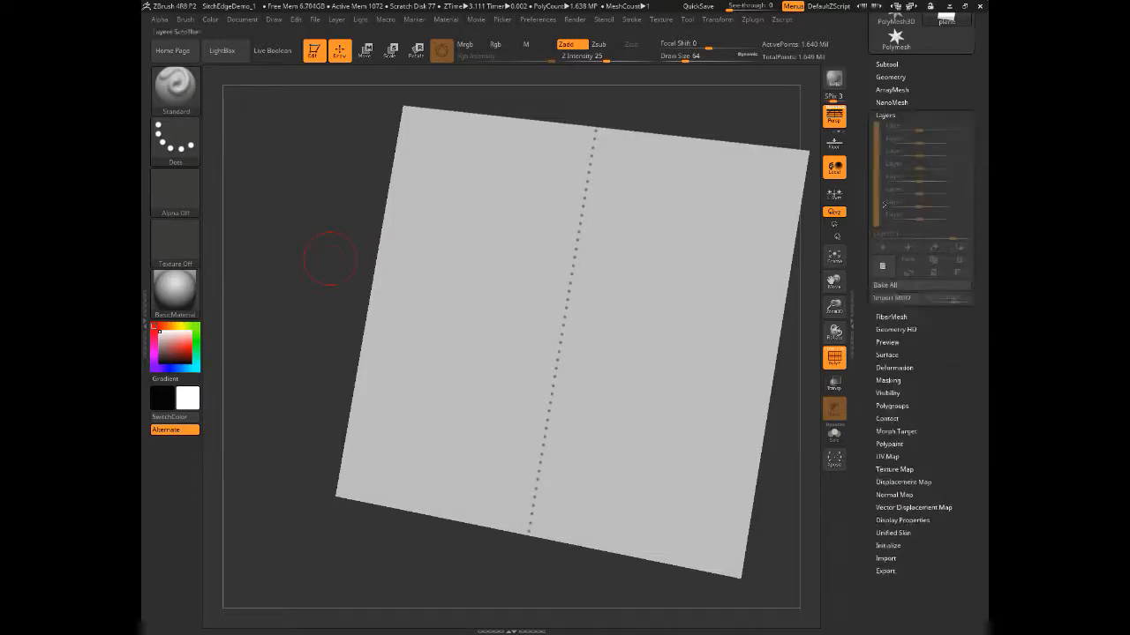
pyautogui.click(882, 266)
pyautogui.scroll(-1, 885, 344)
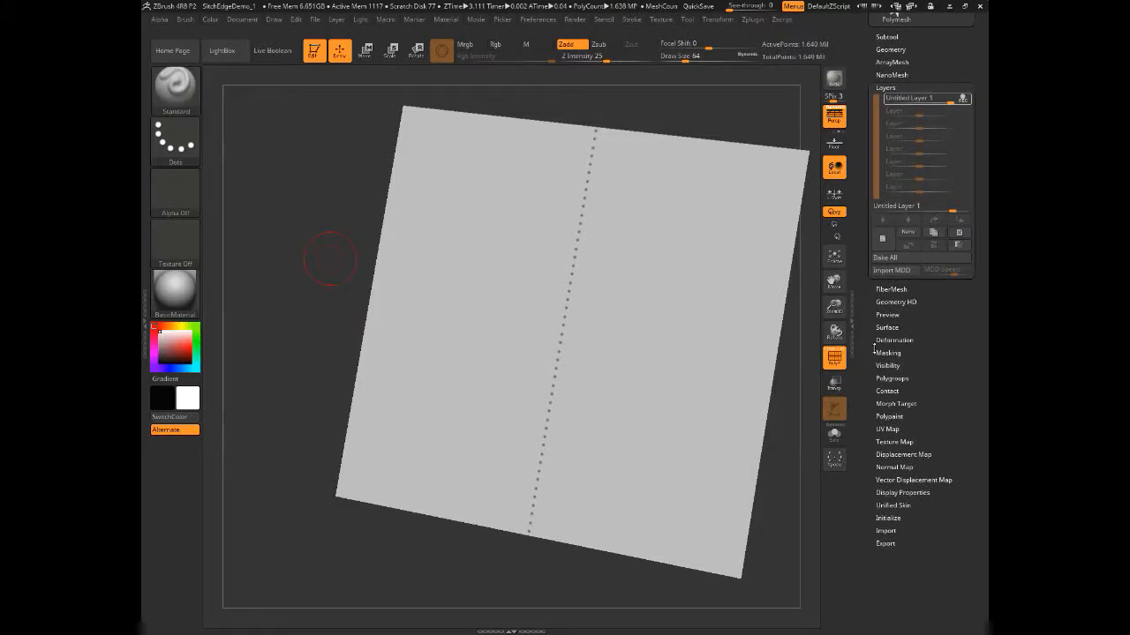
pyautogui.click(887, 340)
pyautogui.scroll(-5, 884, 344)
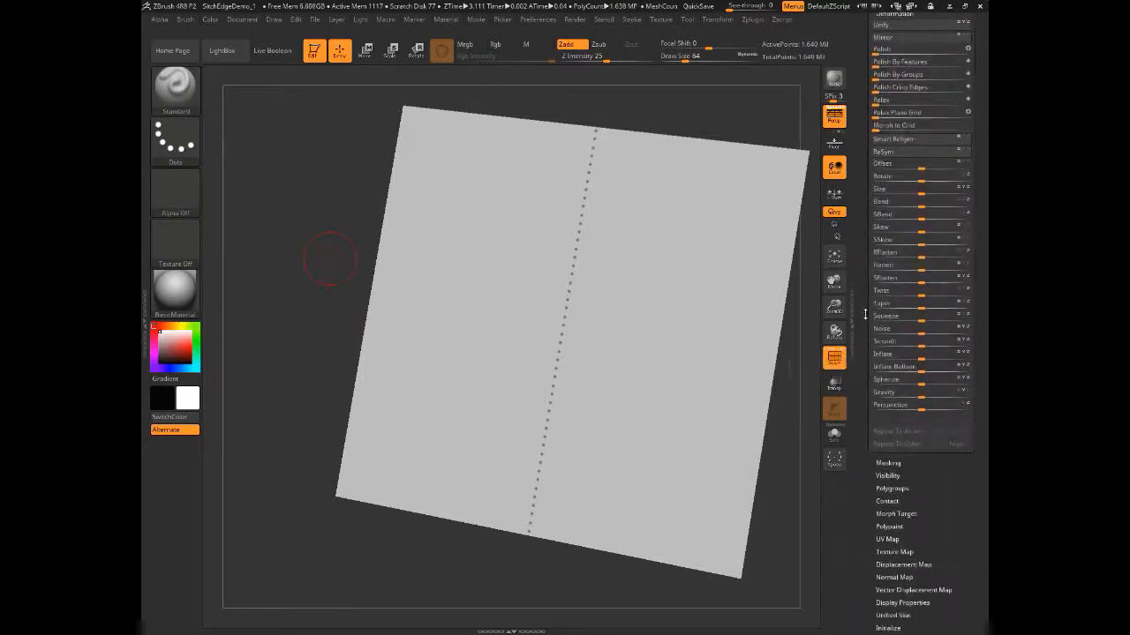
pyautogui.scroll(5, 864, 149)
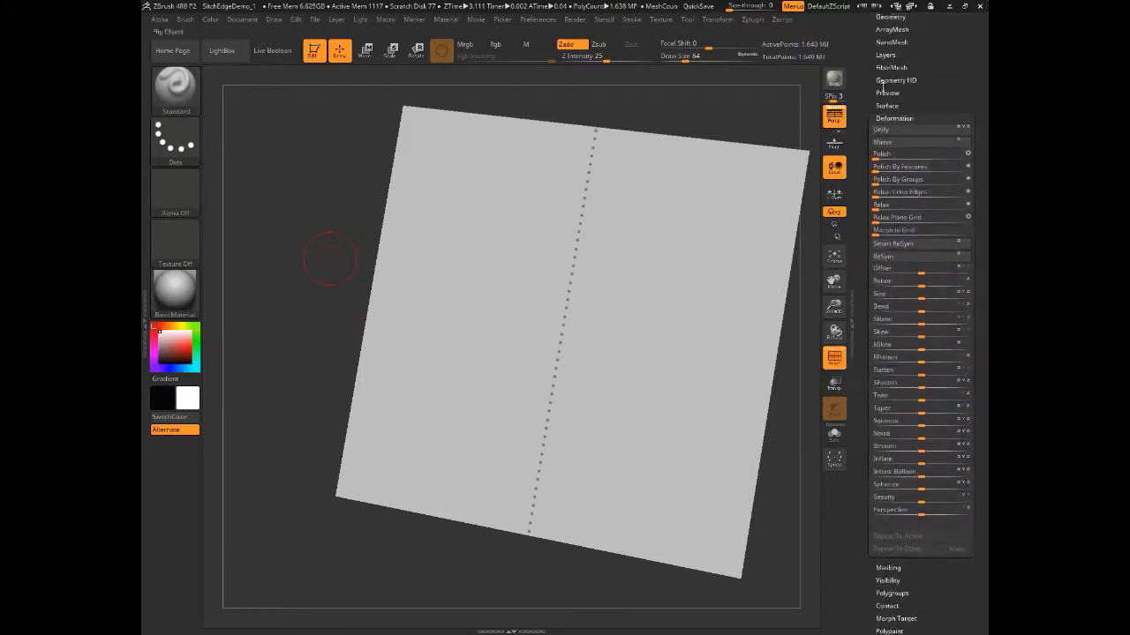
# Show the Stitches subtool again and examine the stitches against the masked holes up close
pyautogui.moveTo(873, 53); pyautogui.dragTo(864, 115)
pyautogui.click(884, 132)
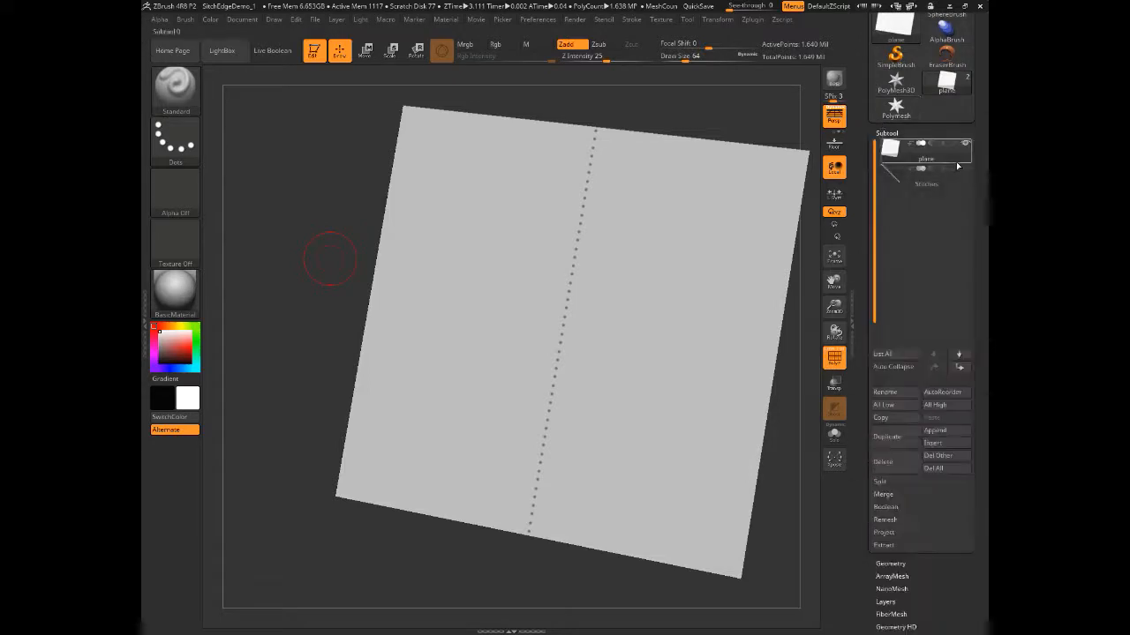
pyautogui.click(965, 172)
pyautogui.moveTo(312, 263); pyautogui.dragTo(277, 282)
pyautogui.keyDown('alt'); pyautogui.moveTo(229, 181); pyautogui.dragTo(242, 237); pyautogui.keyUp('alt')
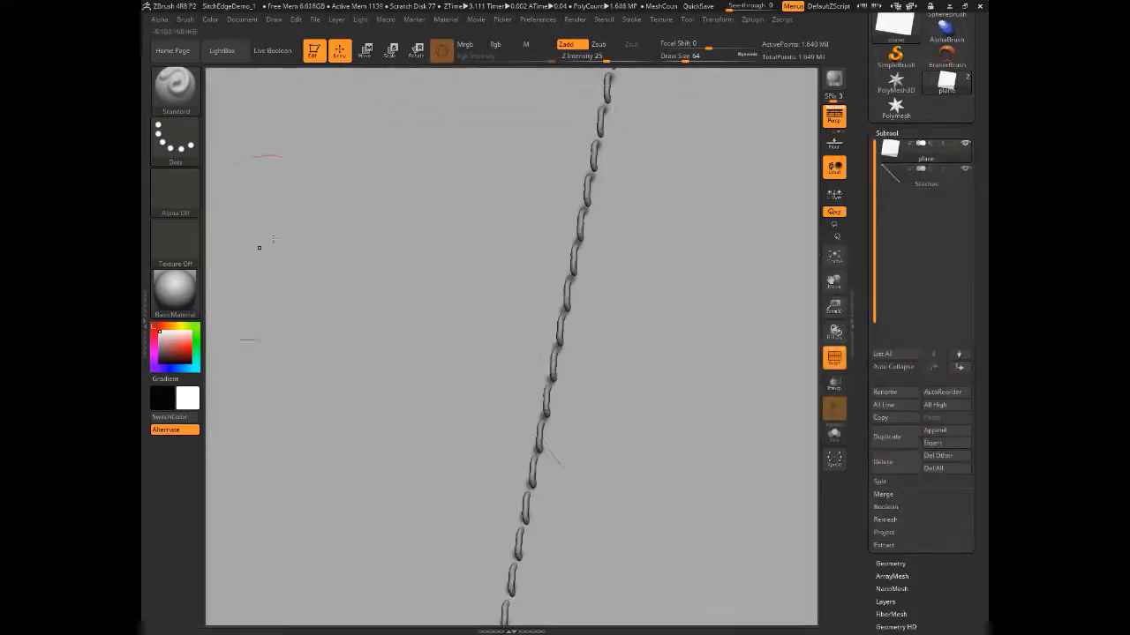
# Try a strong Inflate deformation on the masked plane beneath the stitches and undo it
pyautogui.scroll(-3, 874, 406)
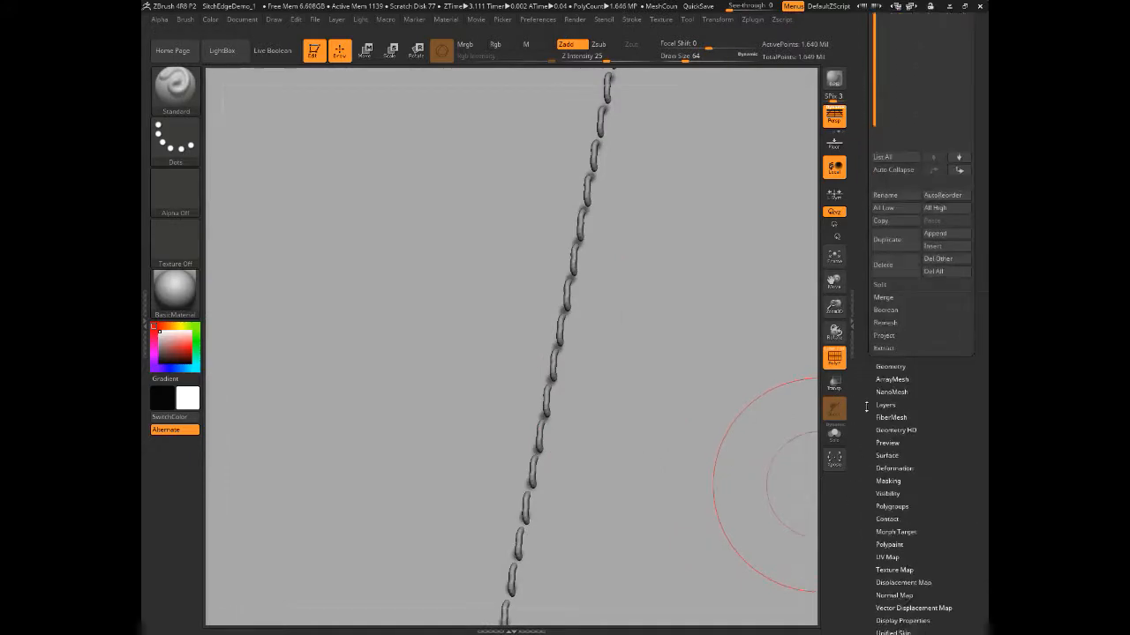
pyautogui.click(887, 468)
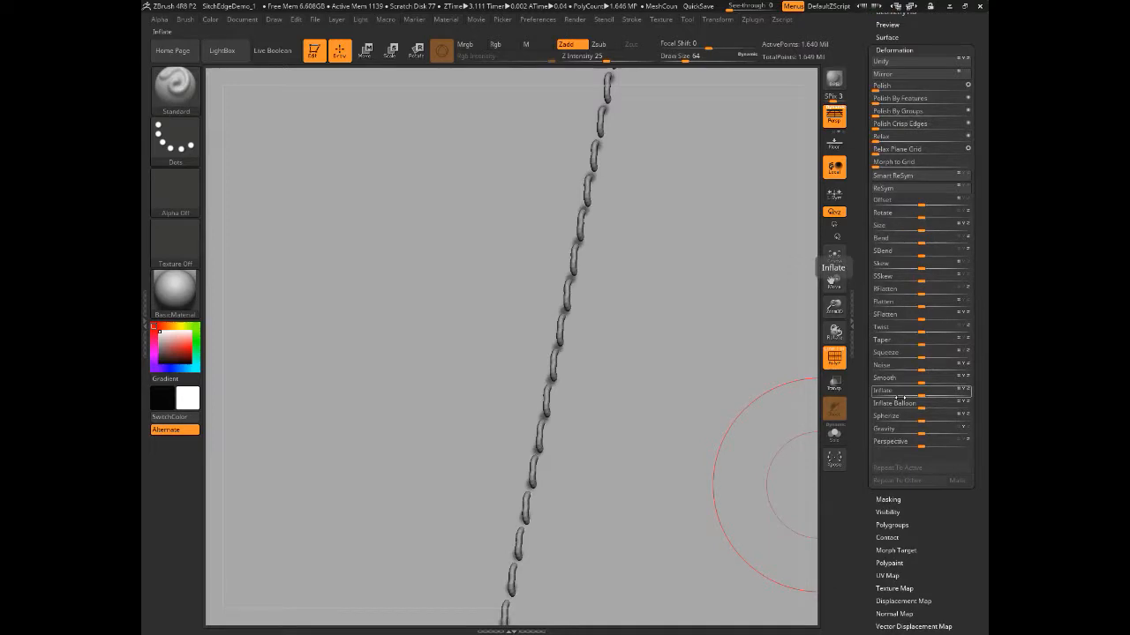
pyautogui.click(896, 391)
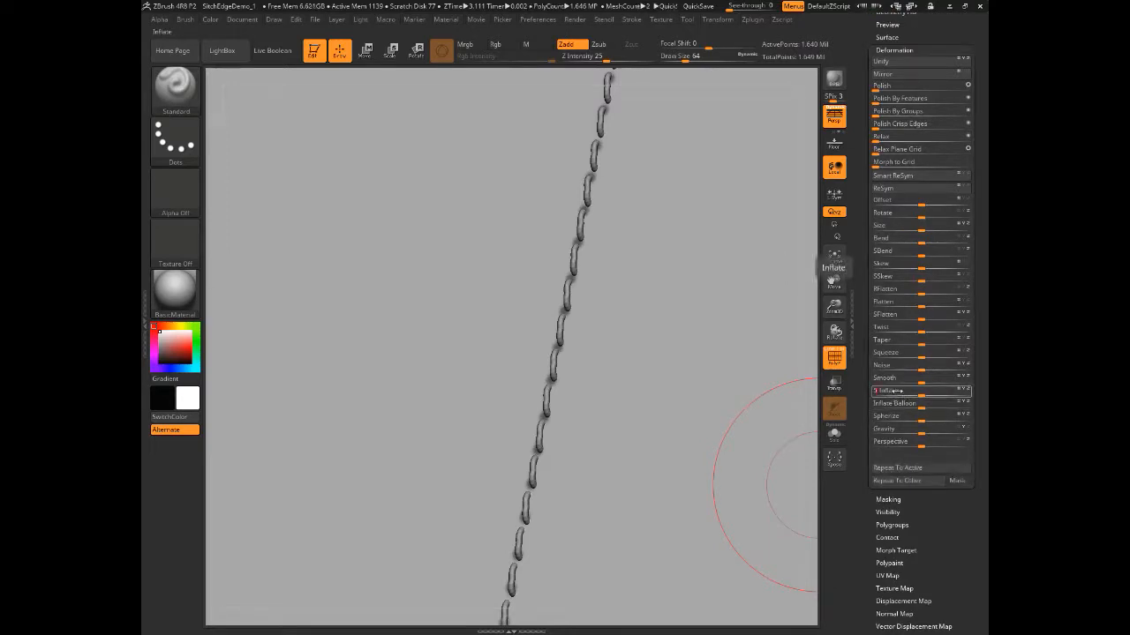
pyautogui.press('Return')
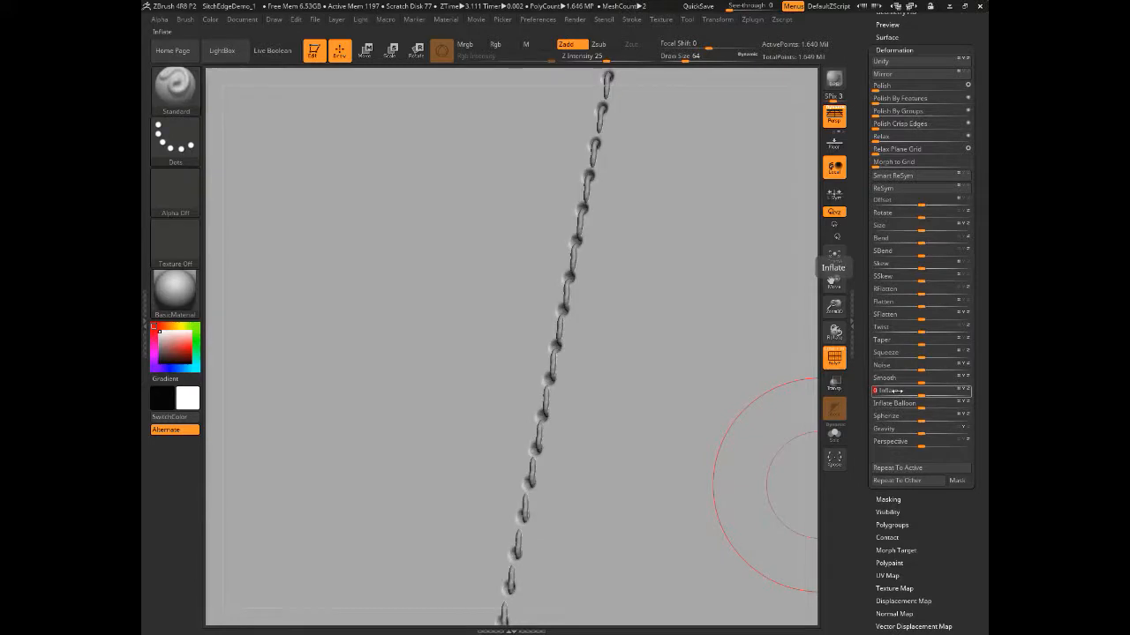
pyautogui.hotkey('ctrl', 'z')
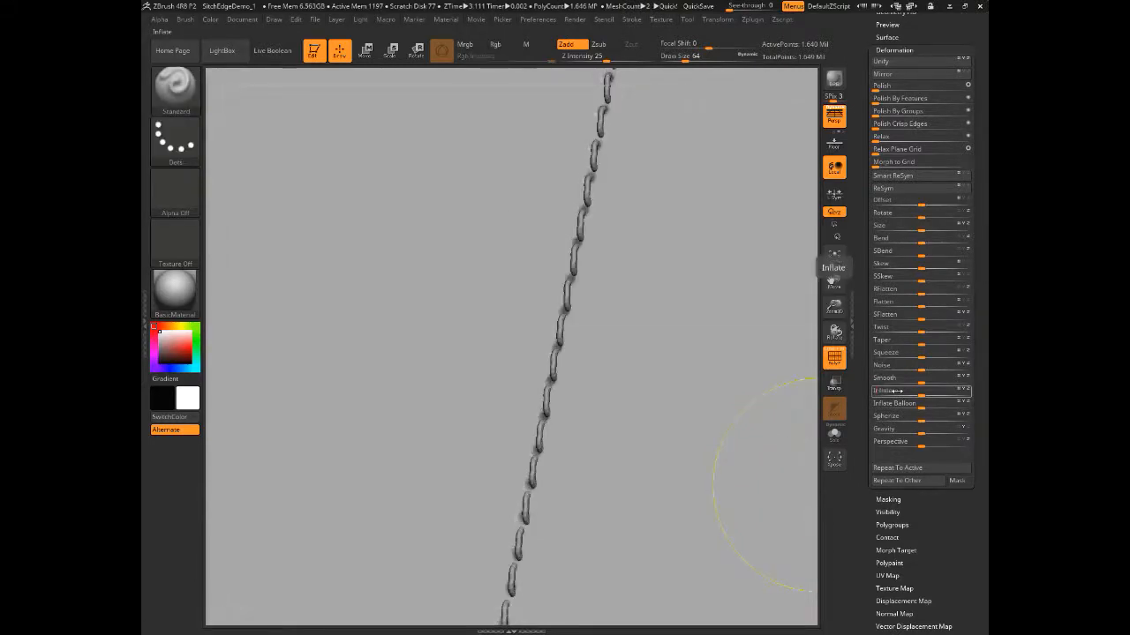
# Inflate the masked plane by 3 to shape the holes at the ends of the stitches
pyautogui.click(887, 391)
pyautogui.write('3')
pyautogui.press('Return')
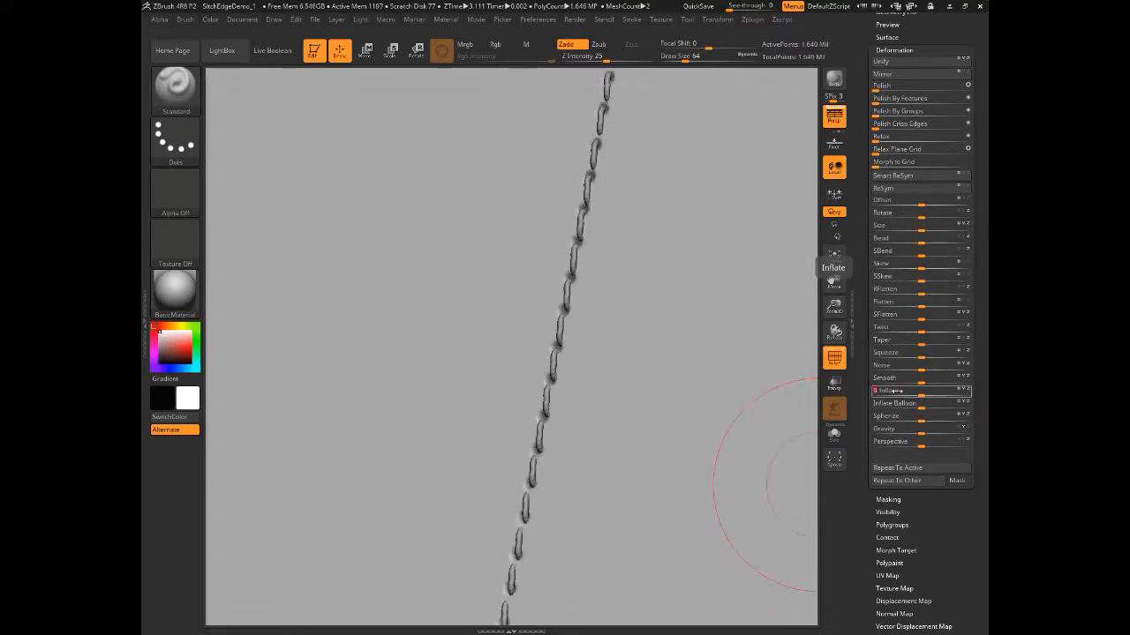
pyautogui.click(834, 256)
pyautogui.moveTo(239, 159); pyautogui.dragTo(257, 186)
pyautogui.moveTo(300, 212)
pyautogui.keyDown('alt'); pyautogui.mouseDown()
pyautogui.moveTo(276, 196)
pyautogui.moveTo(275, 181)
pyautogui.moveTo(308, 227)
pyautogui.moveTo(294, 220)
pyautogui.mouseUp(); pyautogui.keyUp('alt')
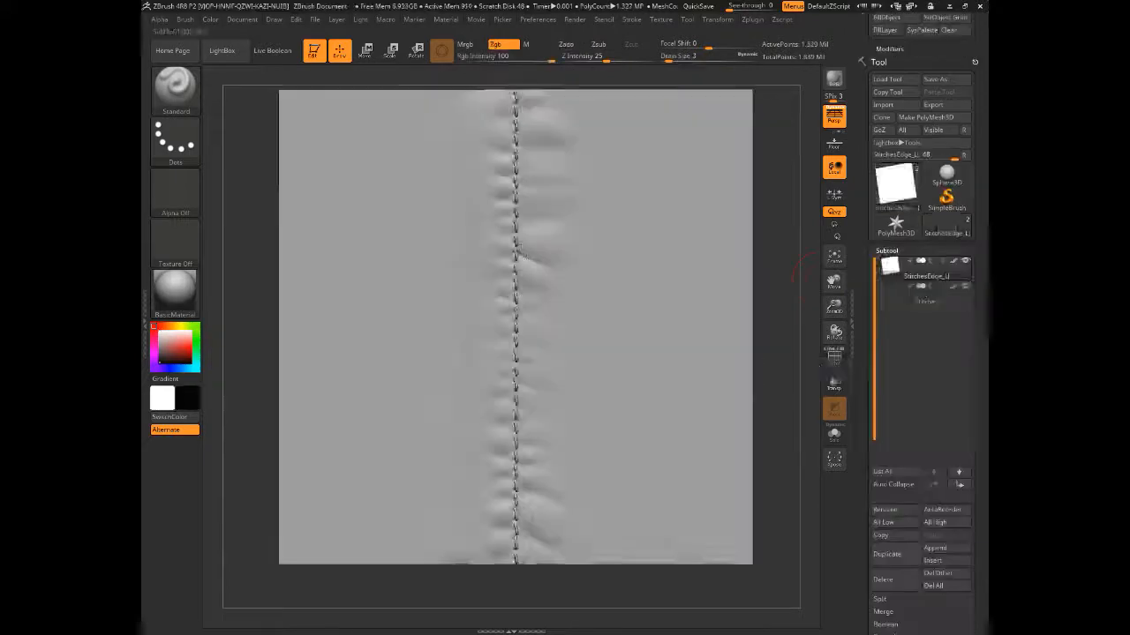
# Paint thin, dark crease lines along the wrinkles branching outward from the seam with the Standard brush in Rgb mode
pyautogui.moveTo(507, 252)
pyautogui.mouseDown()
pyautogui.moveTo(513, 349)
pyautogui.moveTo(489, 475)
pyautogui.moveTo(528, 534)
pyautogui.mouseUp()
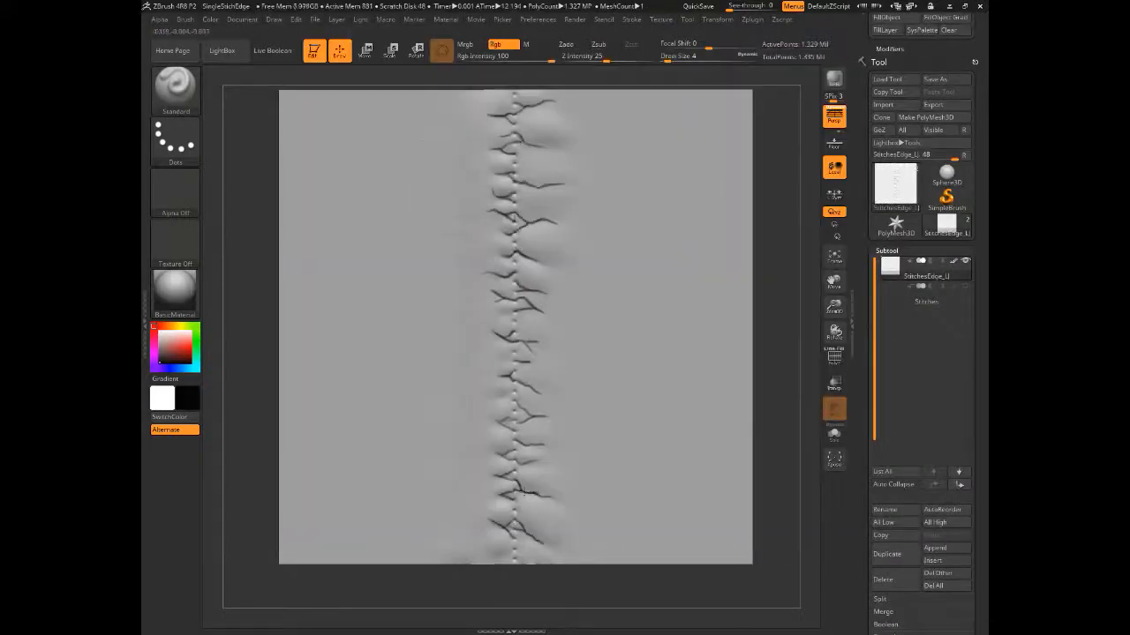
pyautogui.moveTo(525, 492); pyautogui.dragTo(555, 499)
pyautogui.moveTo(518, 463); pyautogui.dragTo(544, 461)
pyautogui.moveTo(534, 444); pyautogui.dragTo(556, 461)
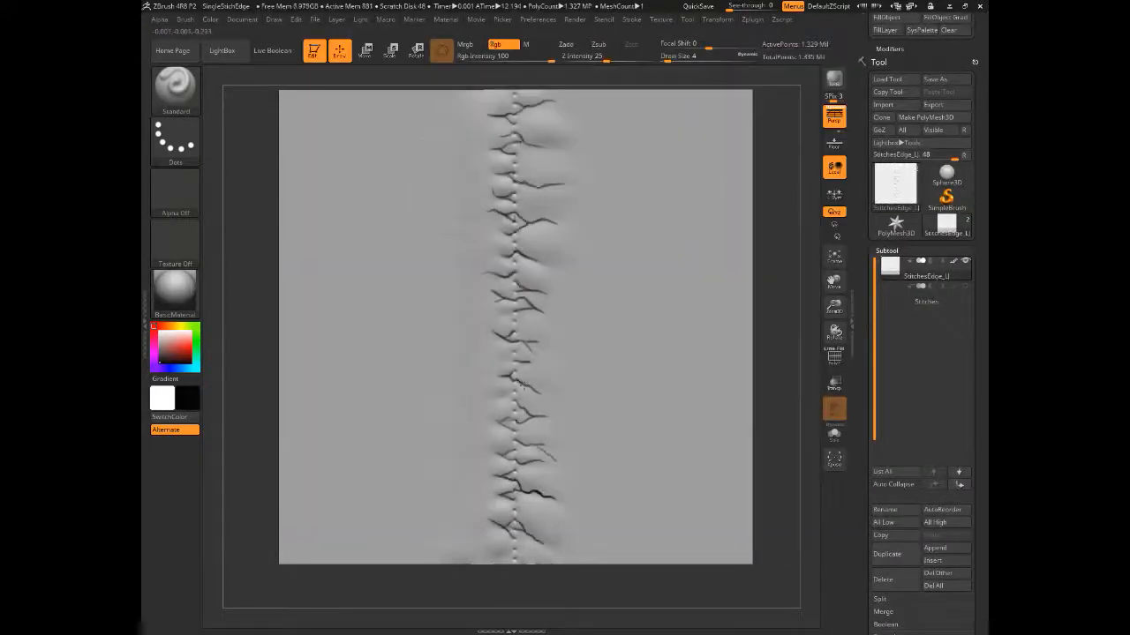
pyautogui.moveTo(533, 418); pyautogui.dragTo(500, 427)
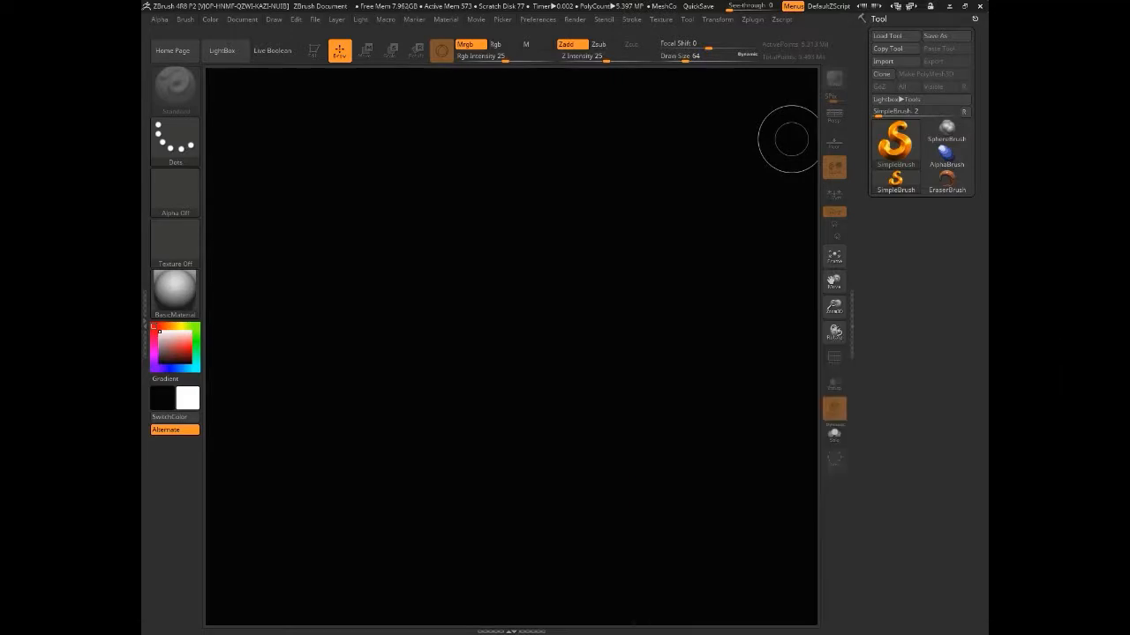
# Resize the empty document to a width of 3000 and a height of 3000
pyautogui.click(241, 21)
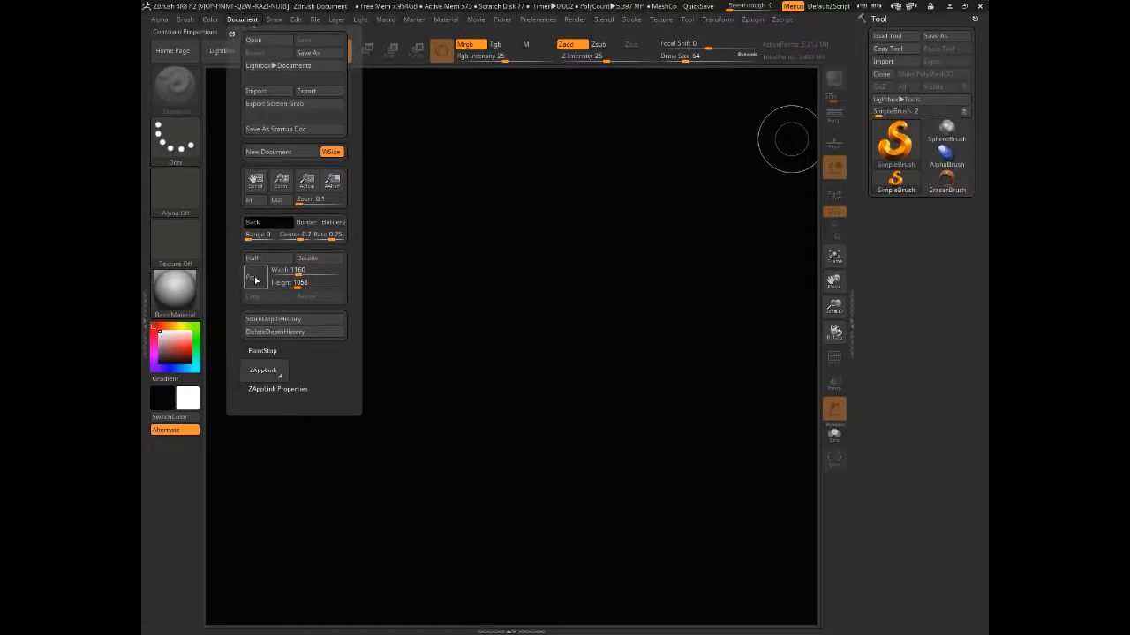
pyautogui.click(284, 270)
pyautogui.write('2048')
pyautogui.press('Return')
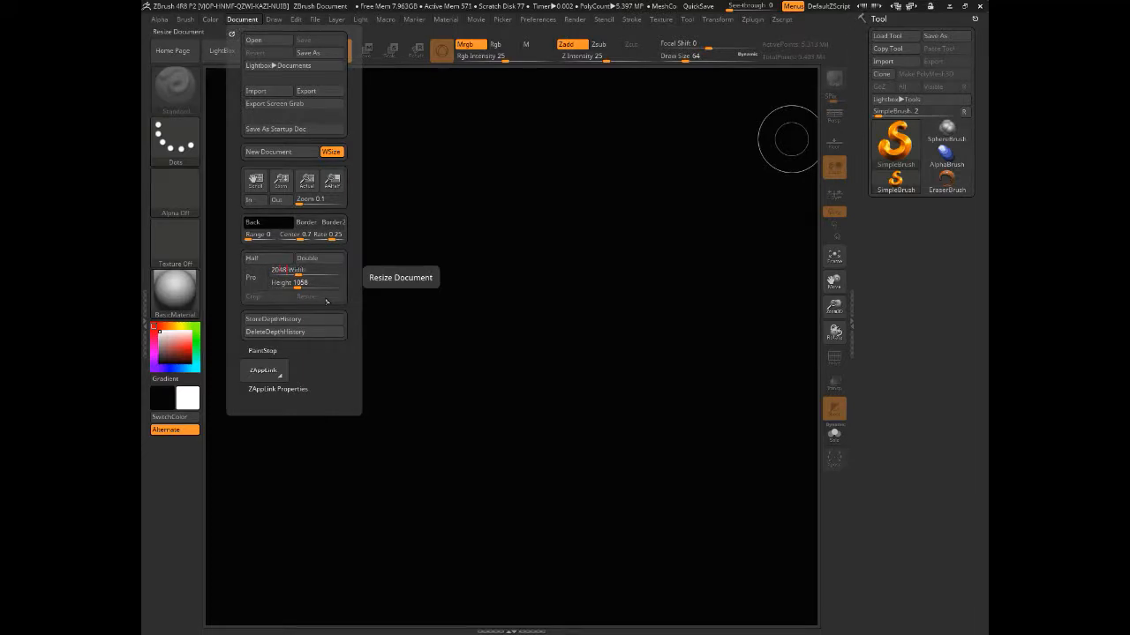
pyautogui.press('BackSpace')
pyautogui.press('BackSpace')
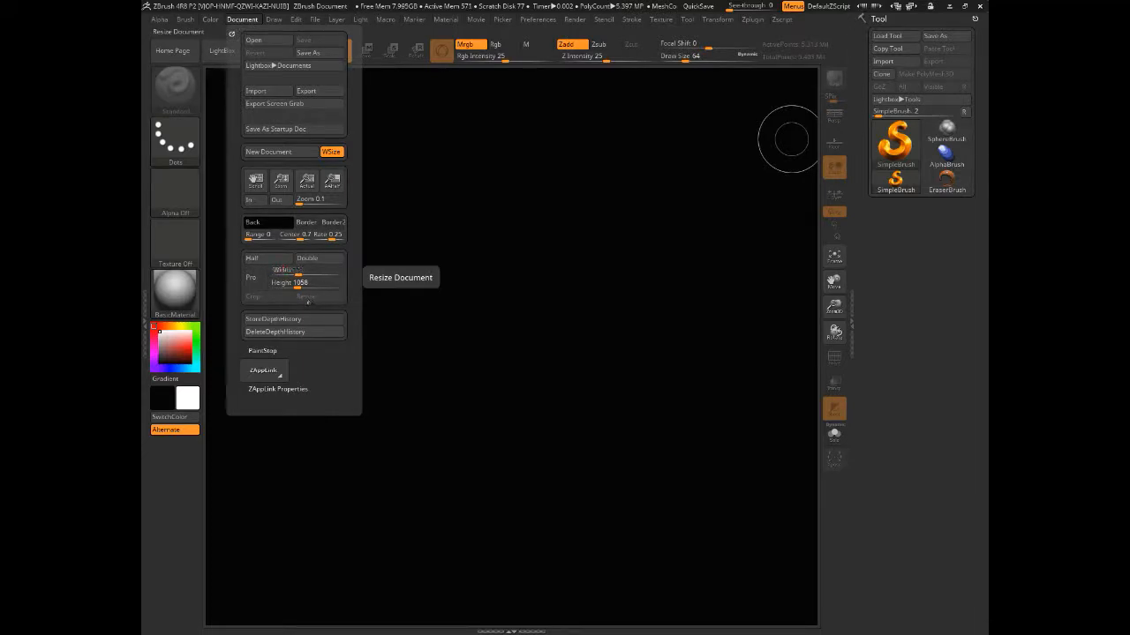
pyautogui.write('1')
pyautogui.write('000')
pyautogui.click(308, 284)
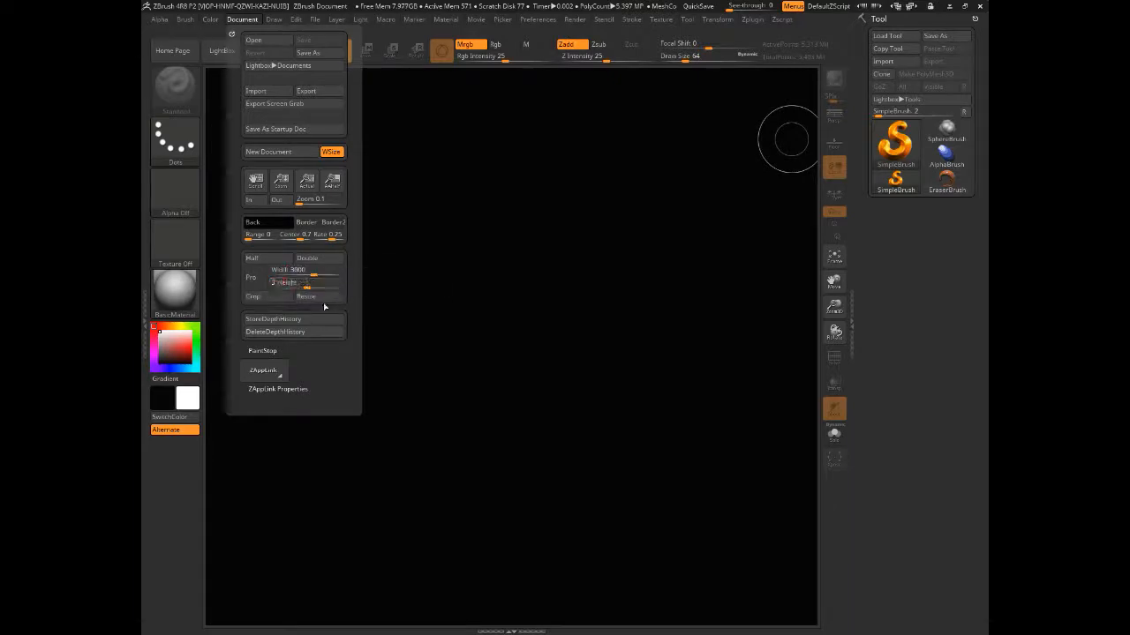
pyautogui.write('3000')
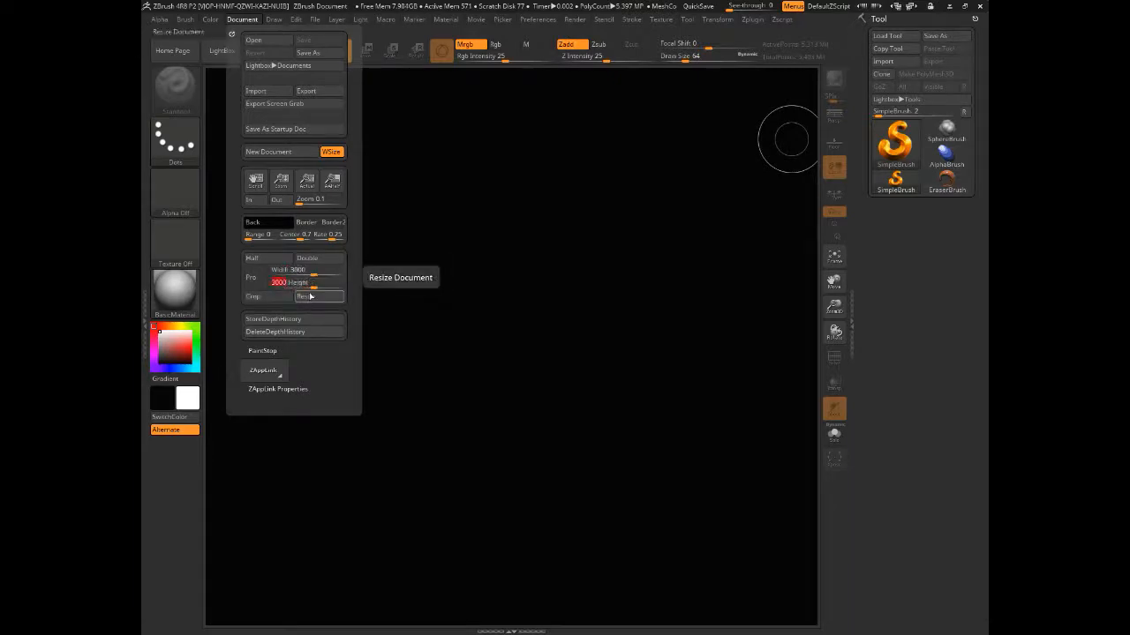
pyautogui.click(310, 299)
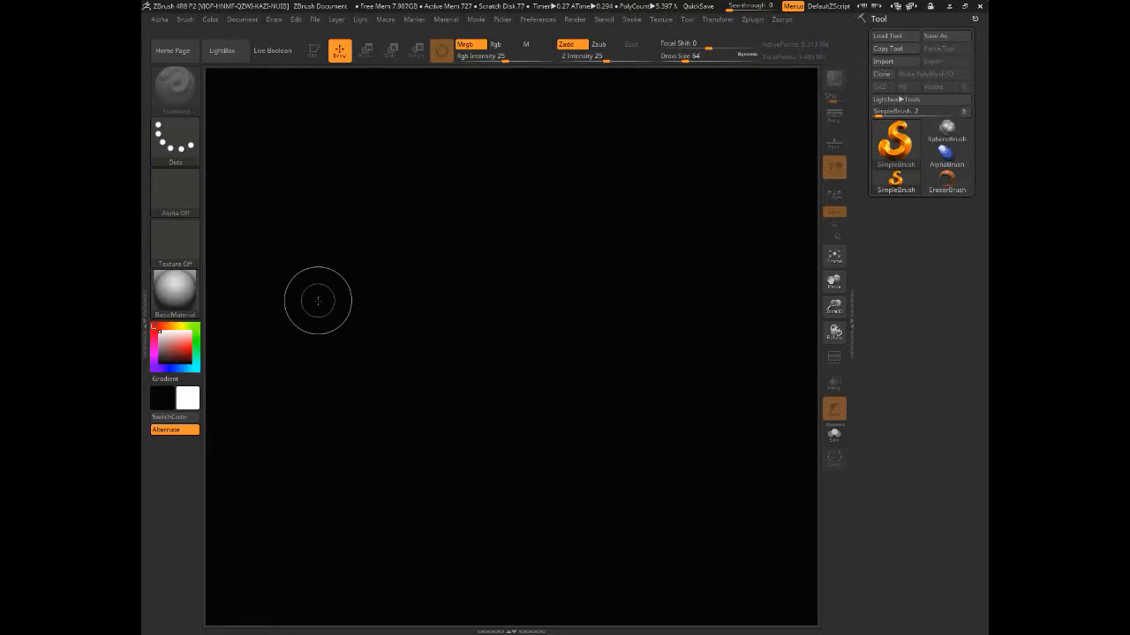
# Load the StitchesEdge_LJ tool and place it on the canvas in Edit mode, facing the front
pyautogui.click(887, 35)
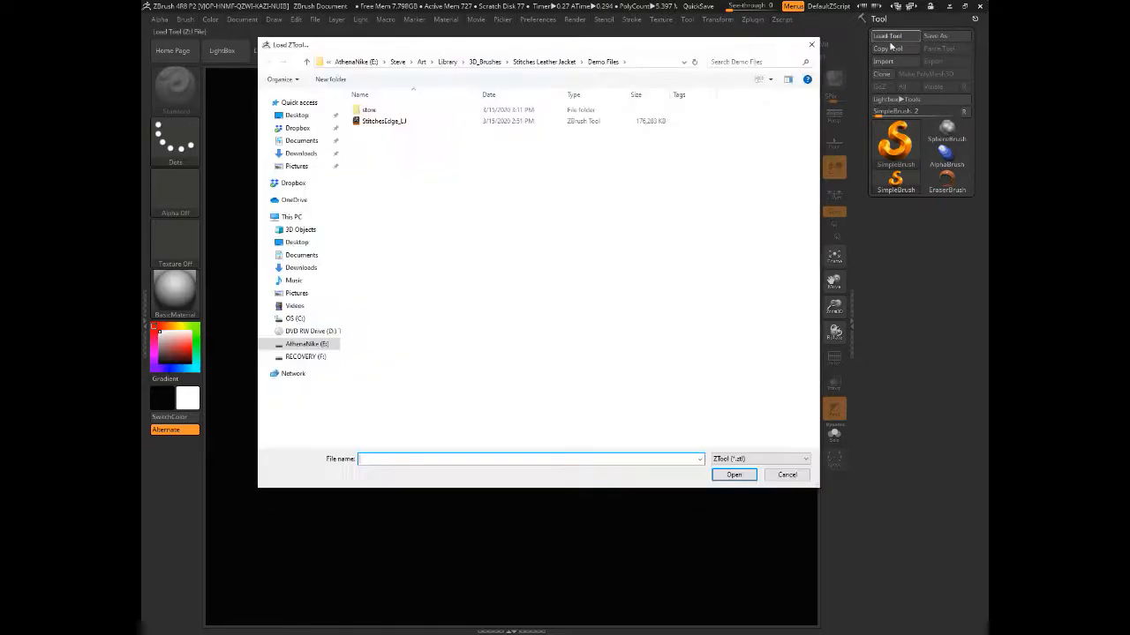
pyautogui.click(366, 121)
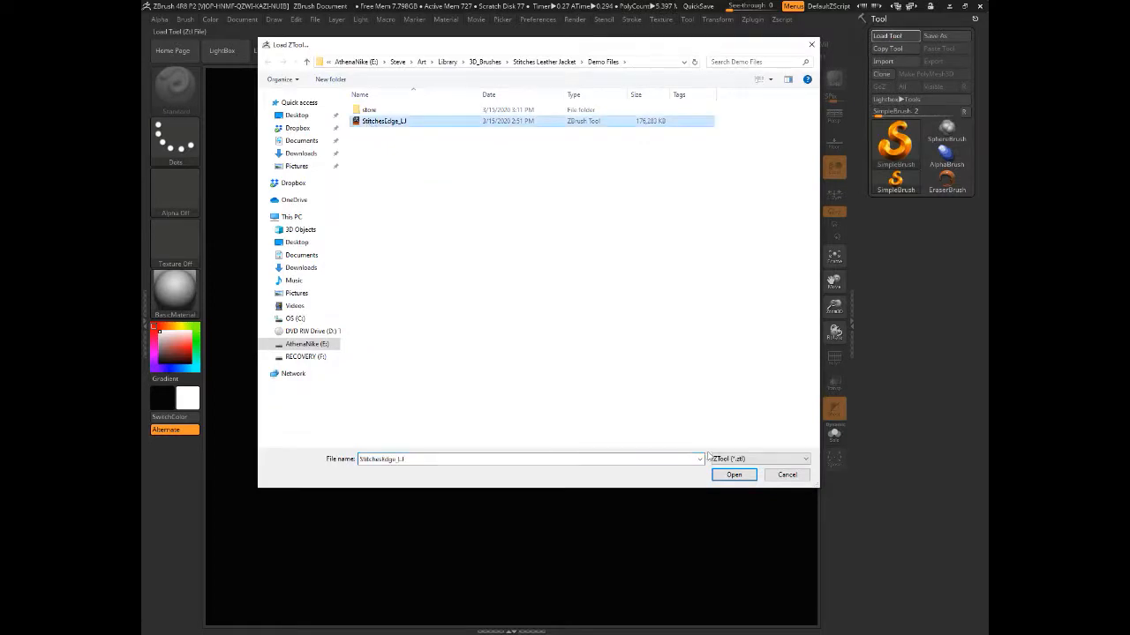
pyautogui.click(722, 475)
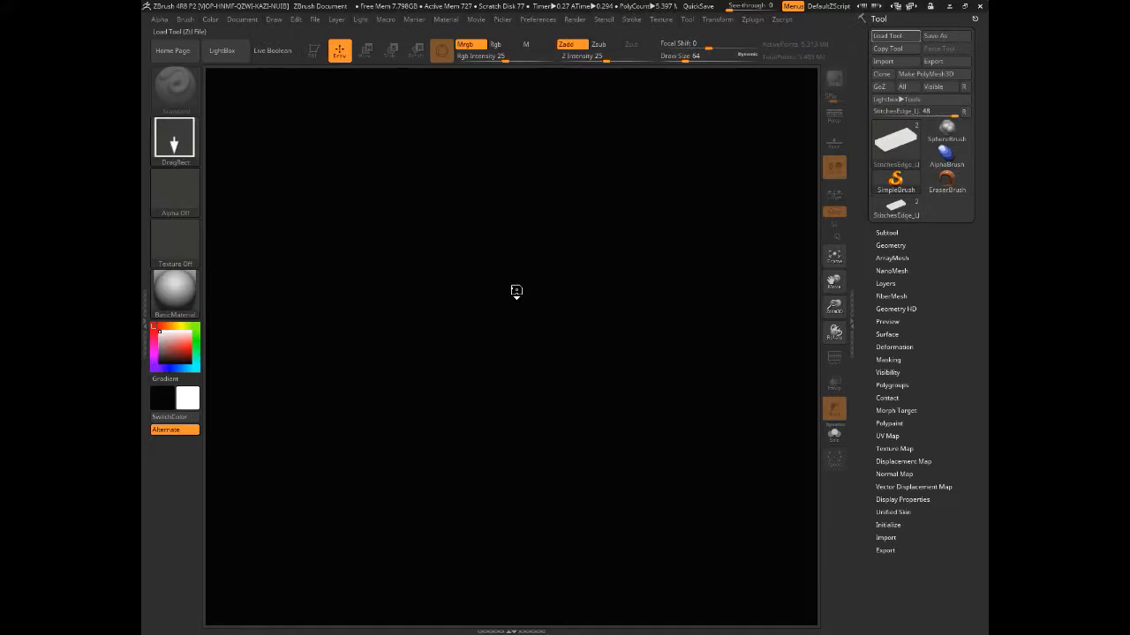
pyautogui.moveTo(516, 435); pyautogui.dragTo(535, 527)
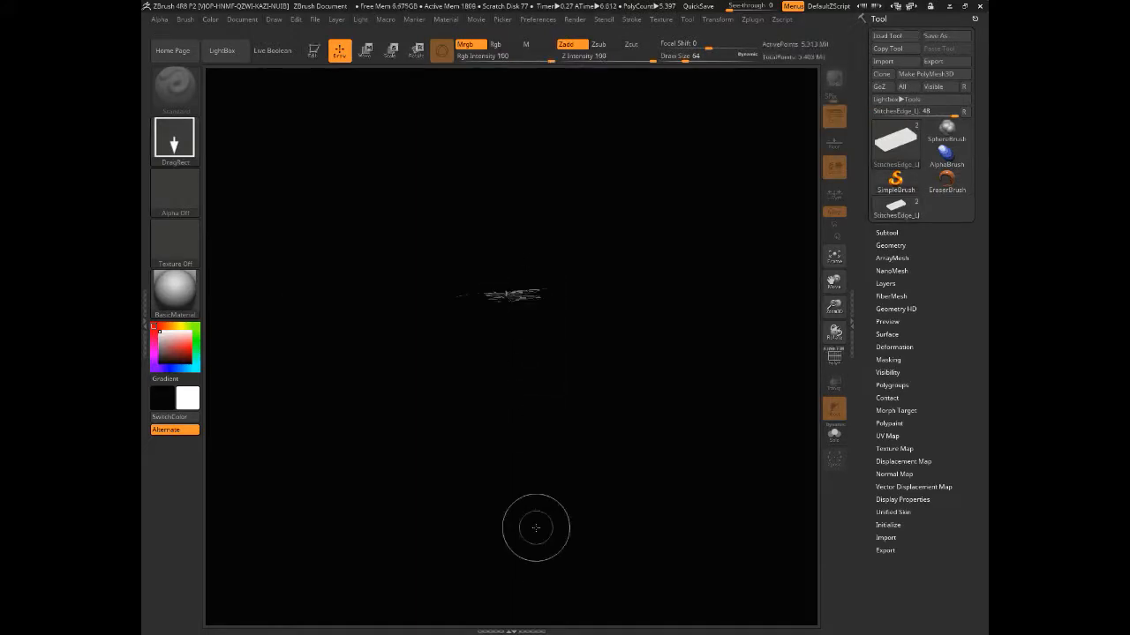
pyautogui.click(314, 51)
pyautogui.moveTo(309, 168); pyautogui.dragTo(273, 302)
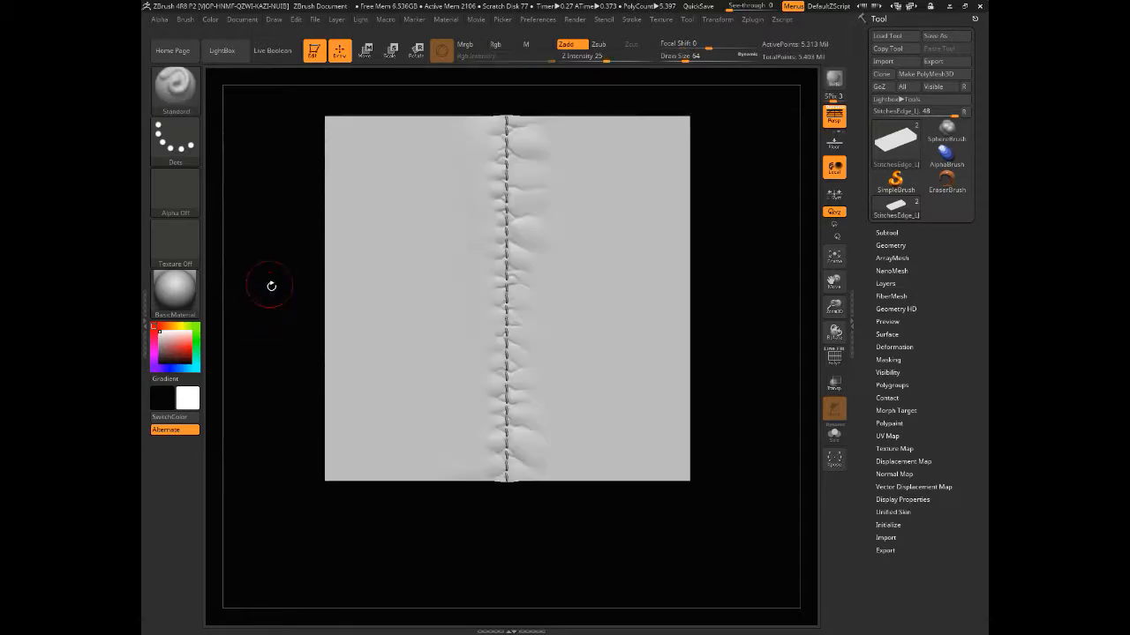
# Adjust the light direction so the wrinkles along the stitched seam are shaded more strongly
pyautogui.click(359, 20)
pyautogui.moveTo(398, 51); pyautogui.dragTo(404, 58)
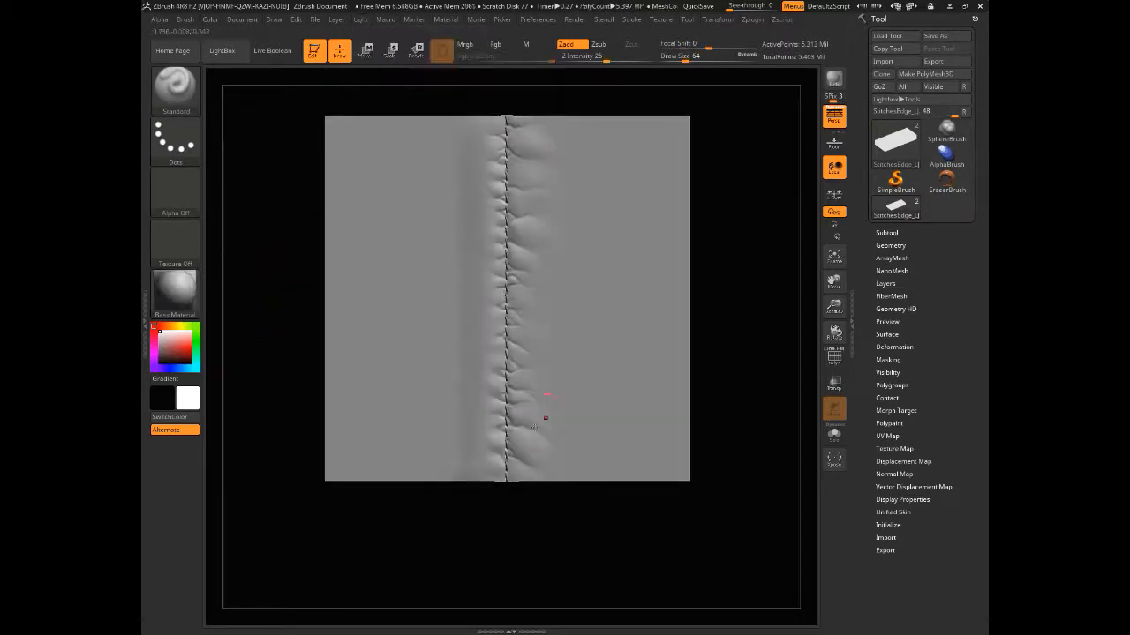
pyautogui.keyDown('alt'); pyautogui.moveTo(398, 534); pyautogui.dragTo(406, 559); pyautogui.keyUp('alt')
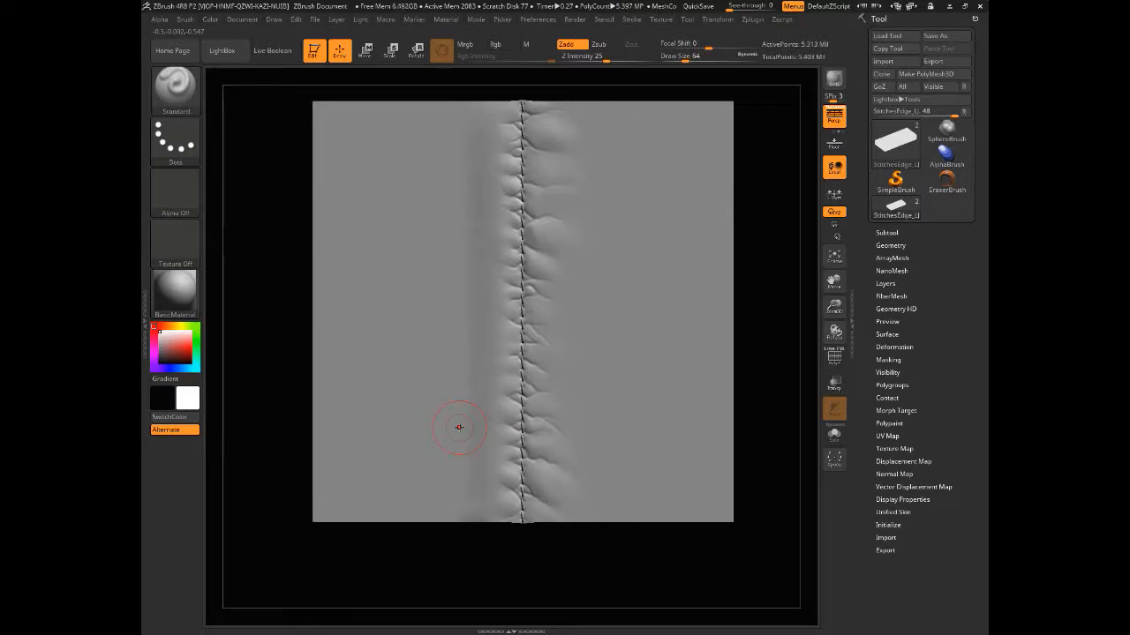
# Zoom out to the whole document and fit the stitched plane to the canvas with perspective turned off
pyautogui.click(242, 20)
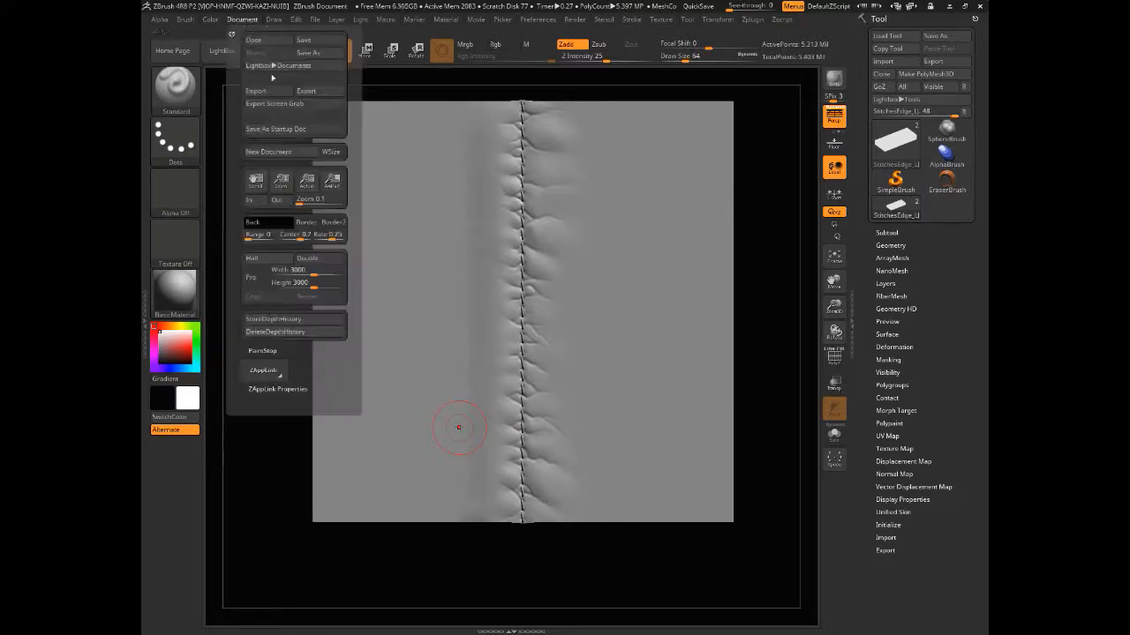
pyautogui.moveTo(281, 180); pyautogui.dragTo(289, 66)
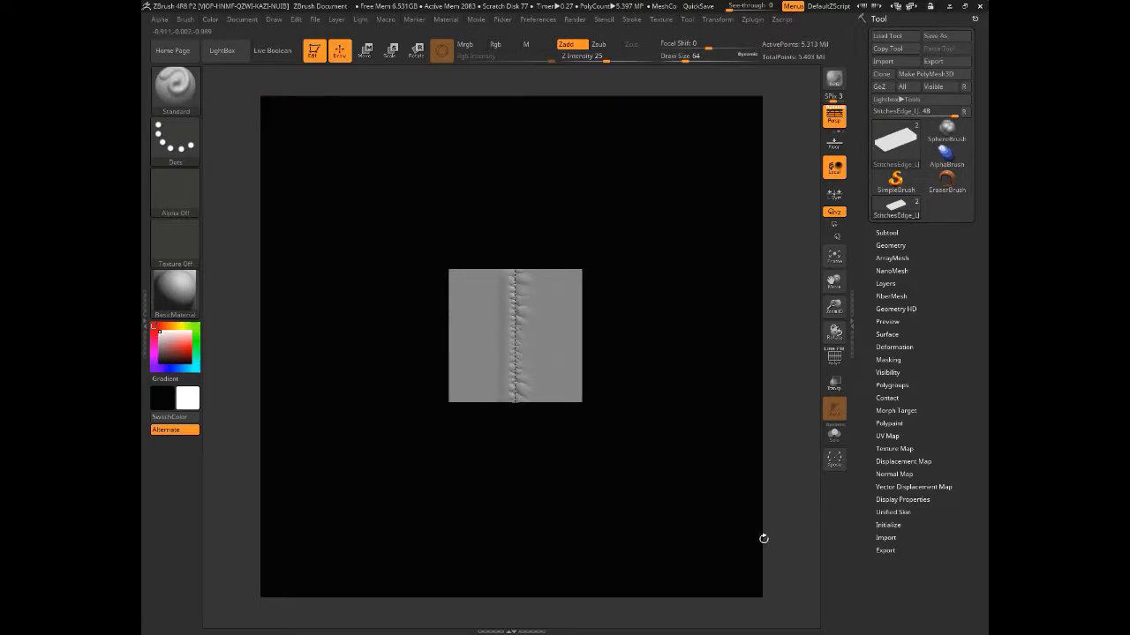
pyautogui.click(240, 23)
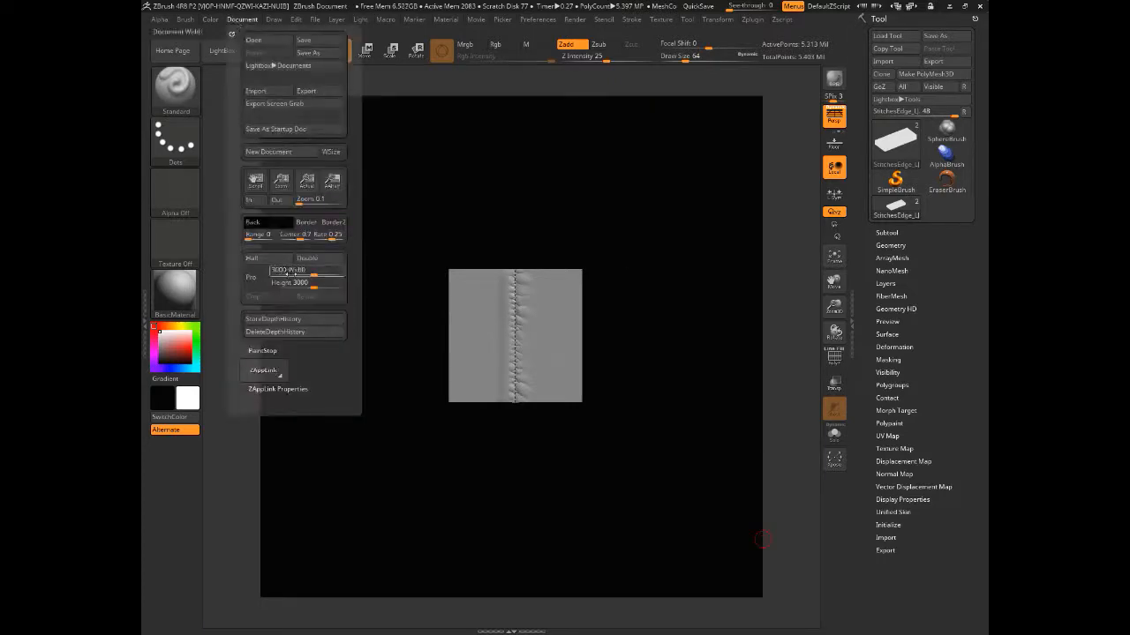
pyautogui.click(290, 273)
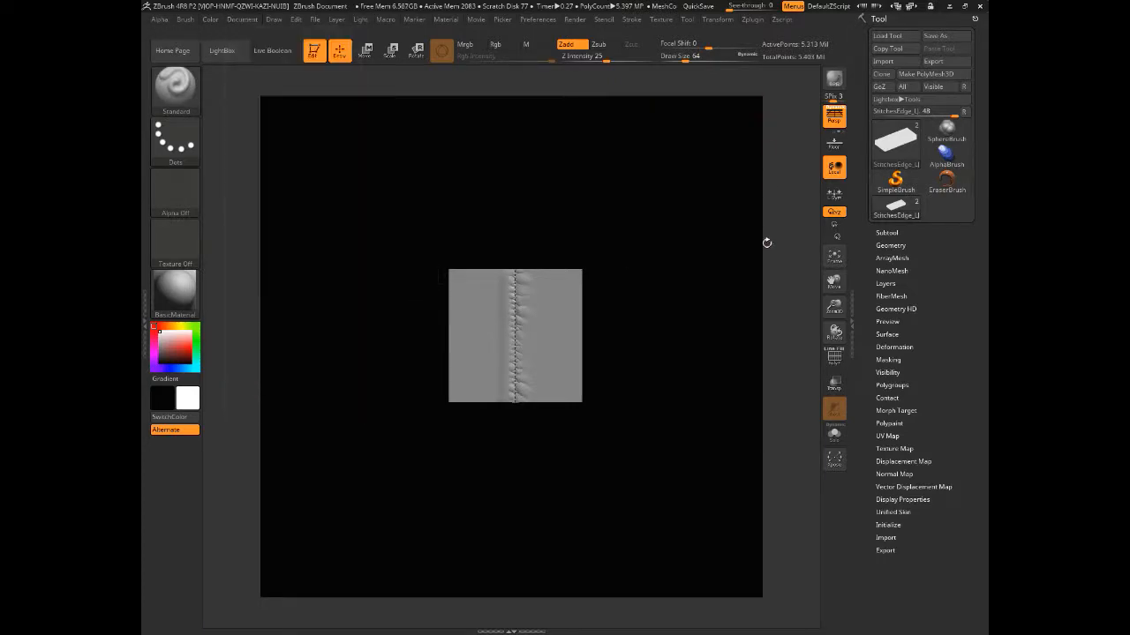
pyautogui.click(834, 257)
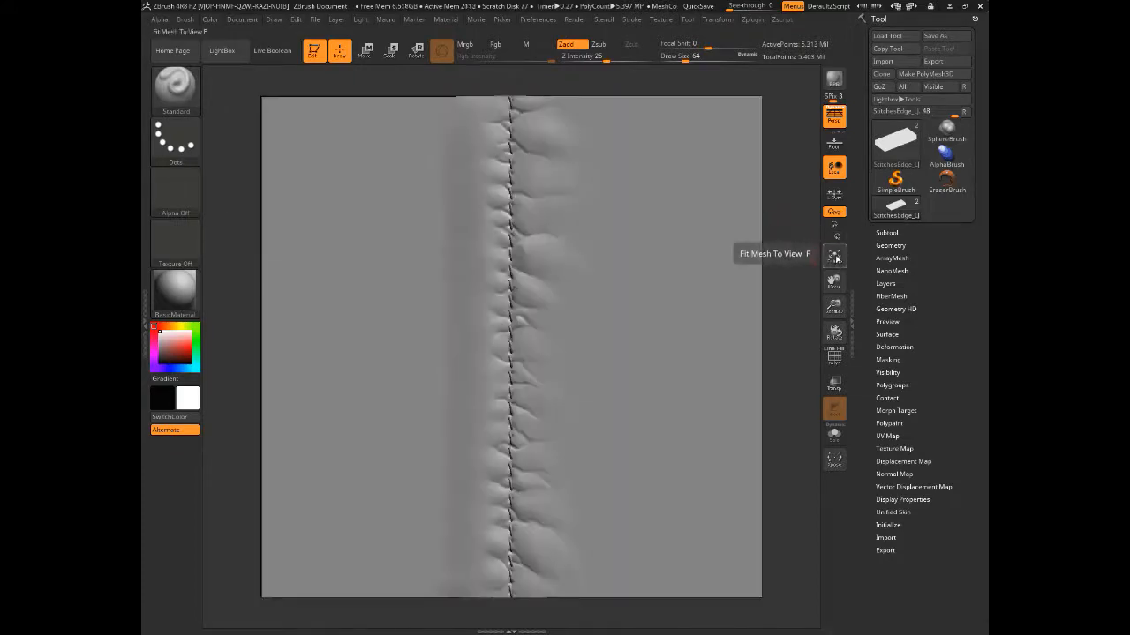
pyautogui.click(834, 120)
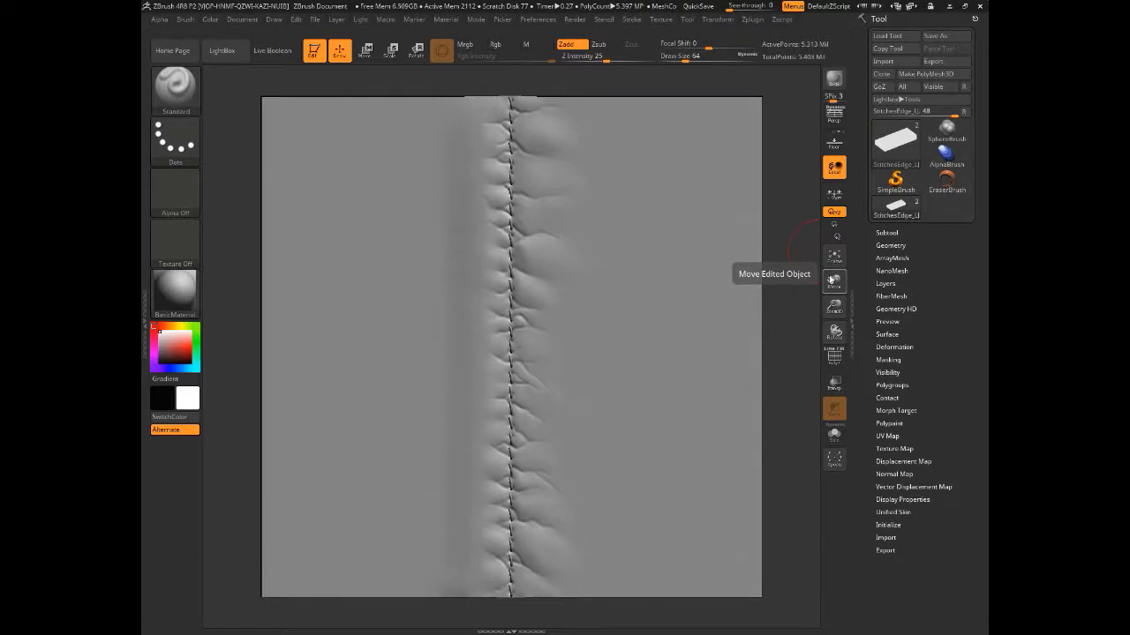
# Capture the document's depth as a new alpha using GrabDoc
pyautogui.click(156, 19)
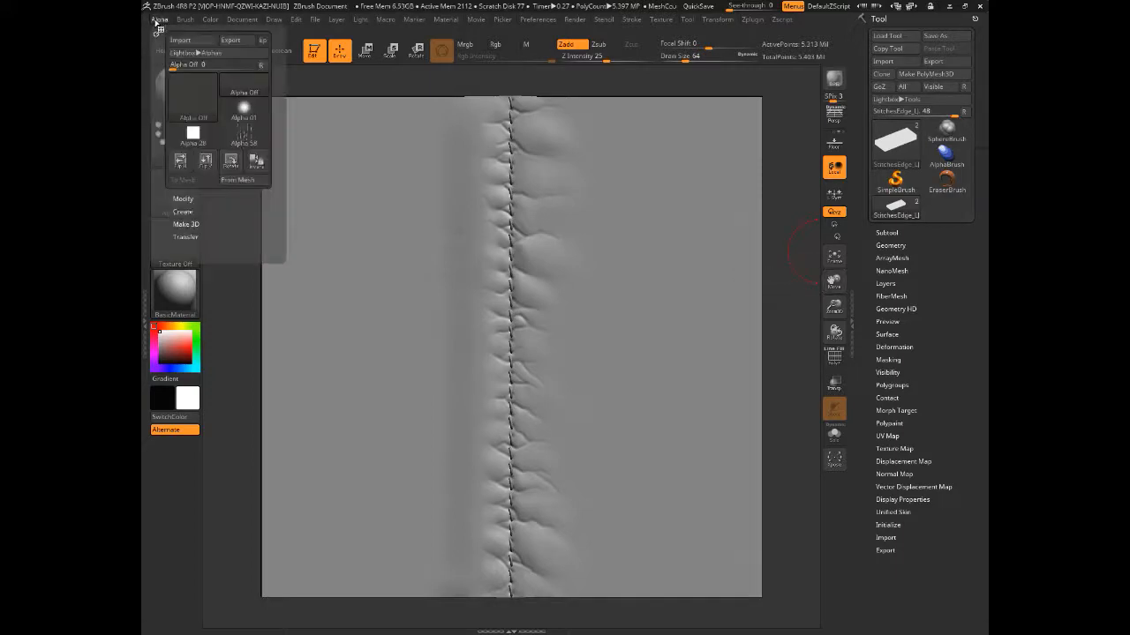
pyautogui.click(184, 235)
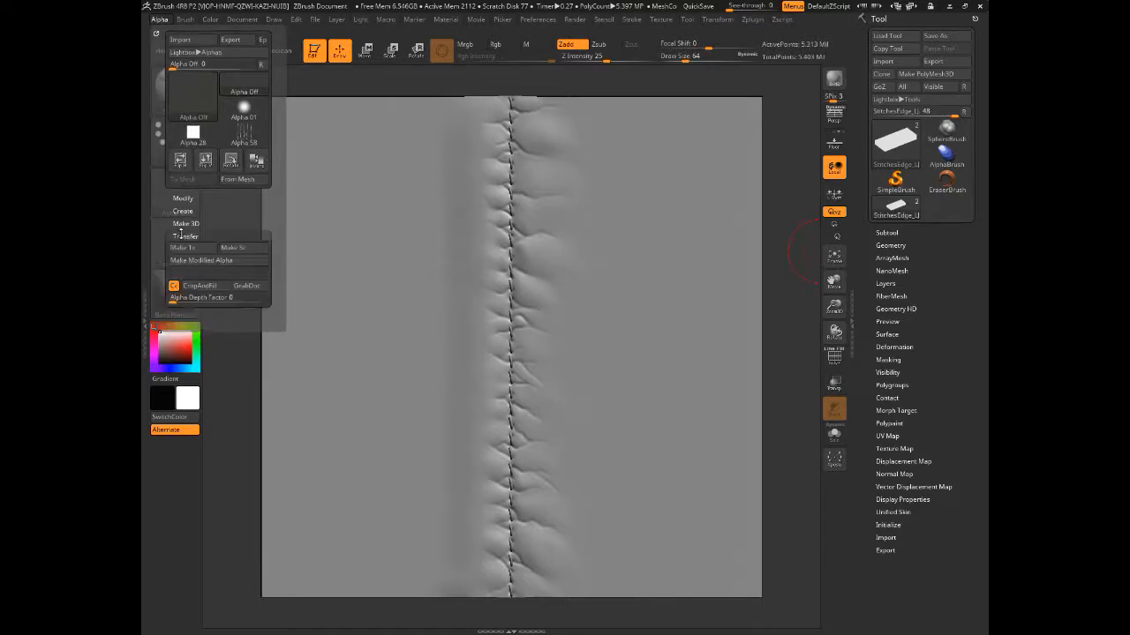
pyautogui.click(256, 261)
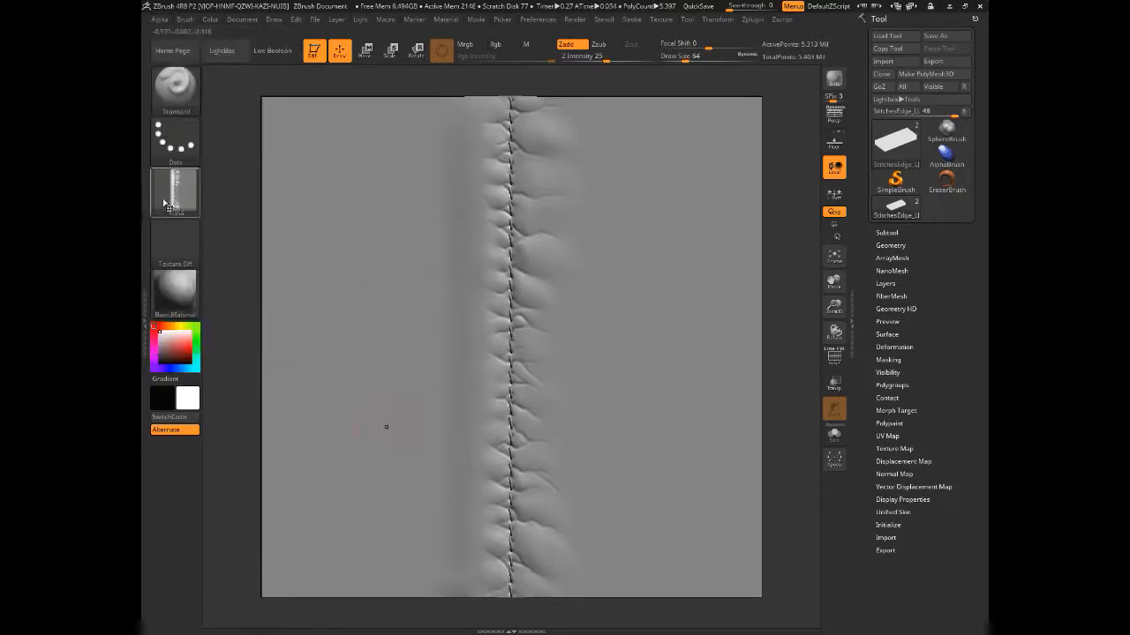
# Export the captured alpha to the Demo Files folder as the Photoshop file ZGrab01StitchBrush
pyautogui.moveTo(170, 203)
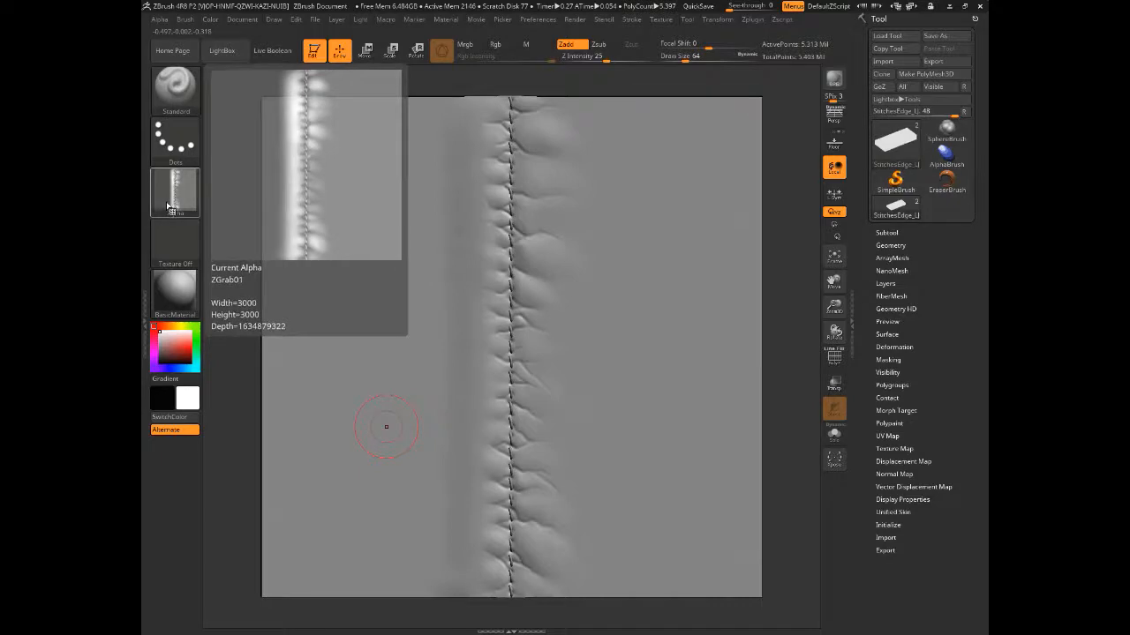
pyautogui.click(170, 204)
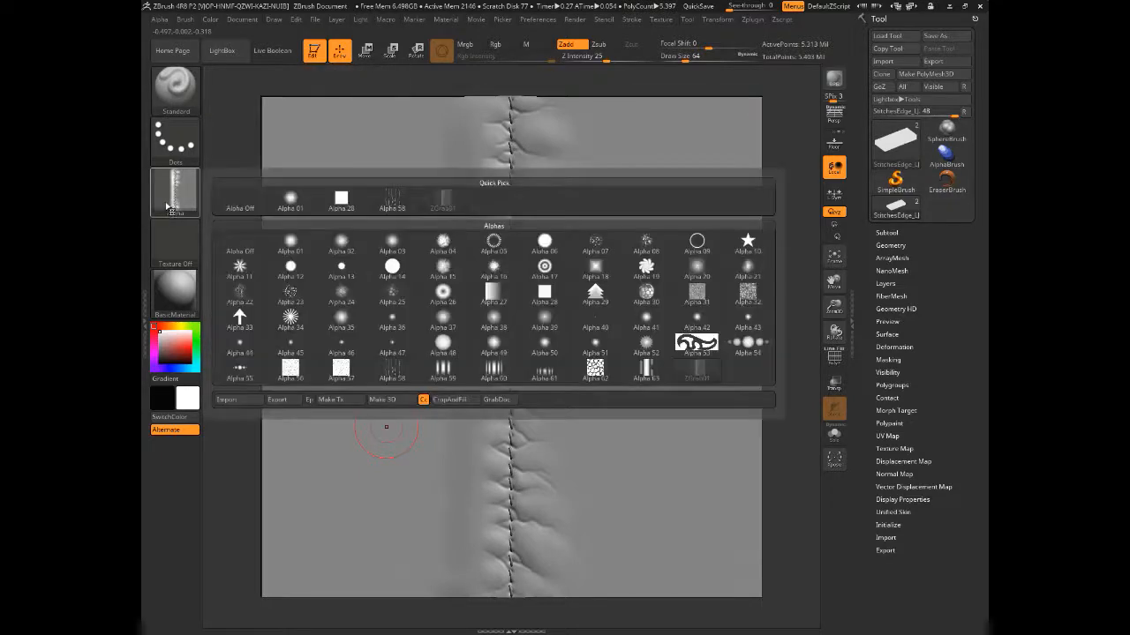
pyautogui.click(281, 400)
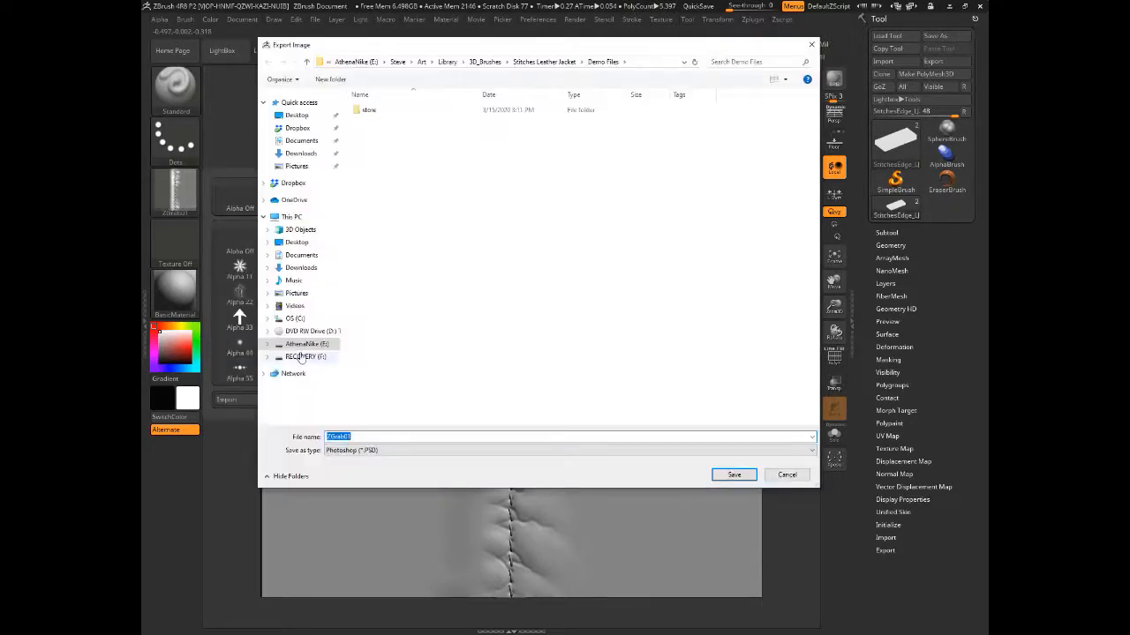
pyautogui.click(367, 438)
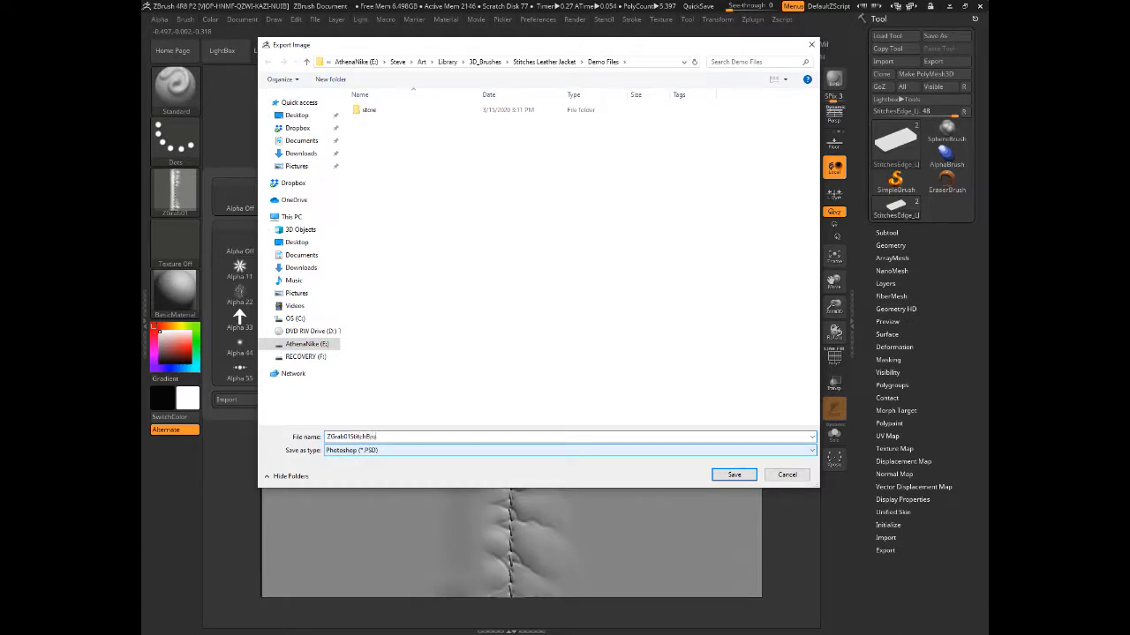
pyautogui.press('Return')
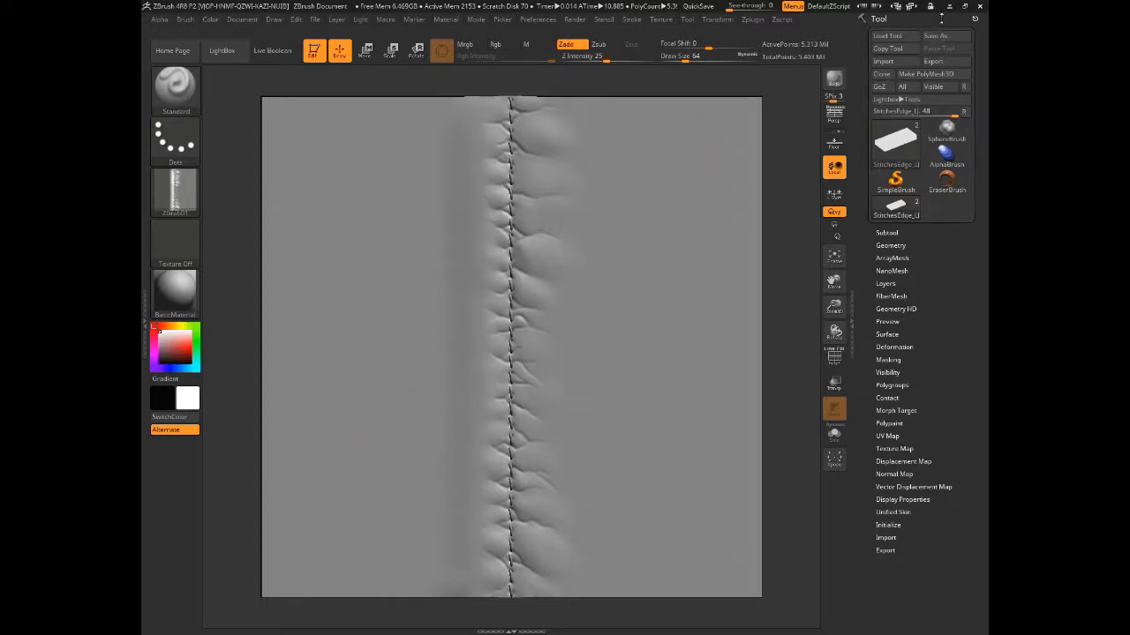
# Open the exported ZGrab01StitchBrush file in Photoshop and hide the grid over the image
pyautogui.click(949, 6)
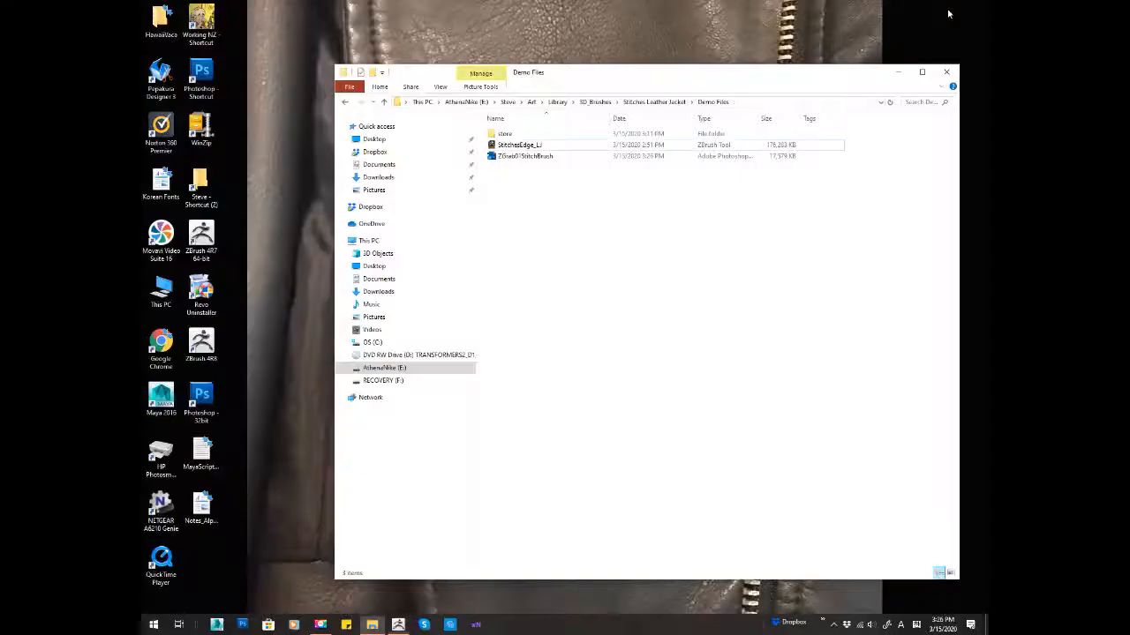
pyautogui.click(512, 156)
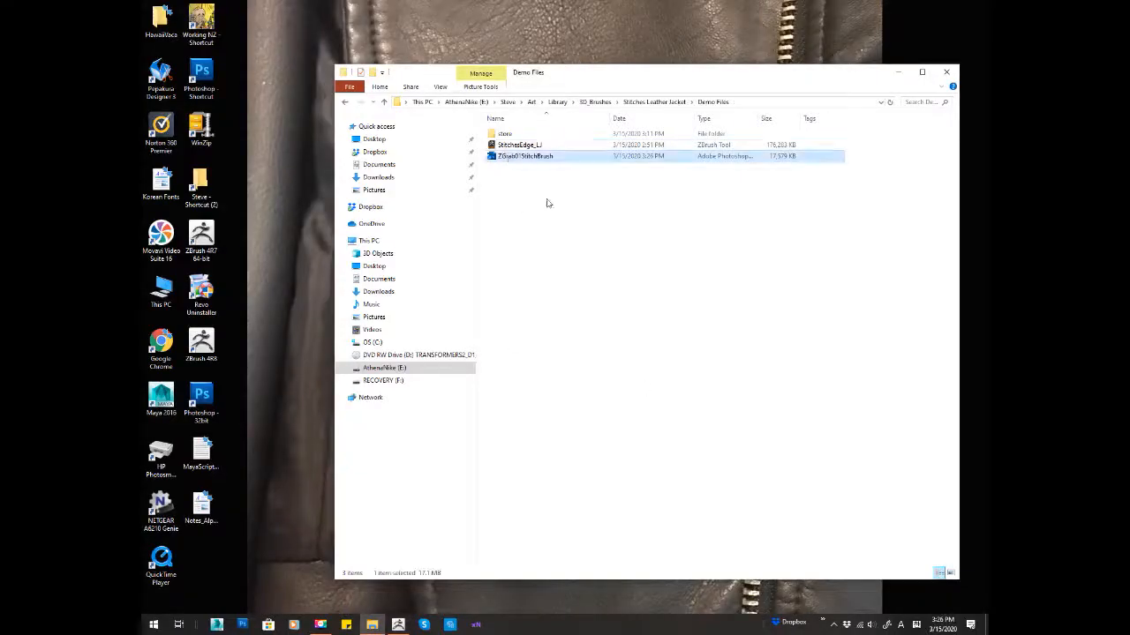
pyautogui.moveTo(513, 156); pyautogui.dragTo(201, 72)
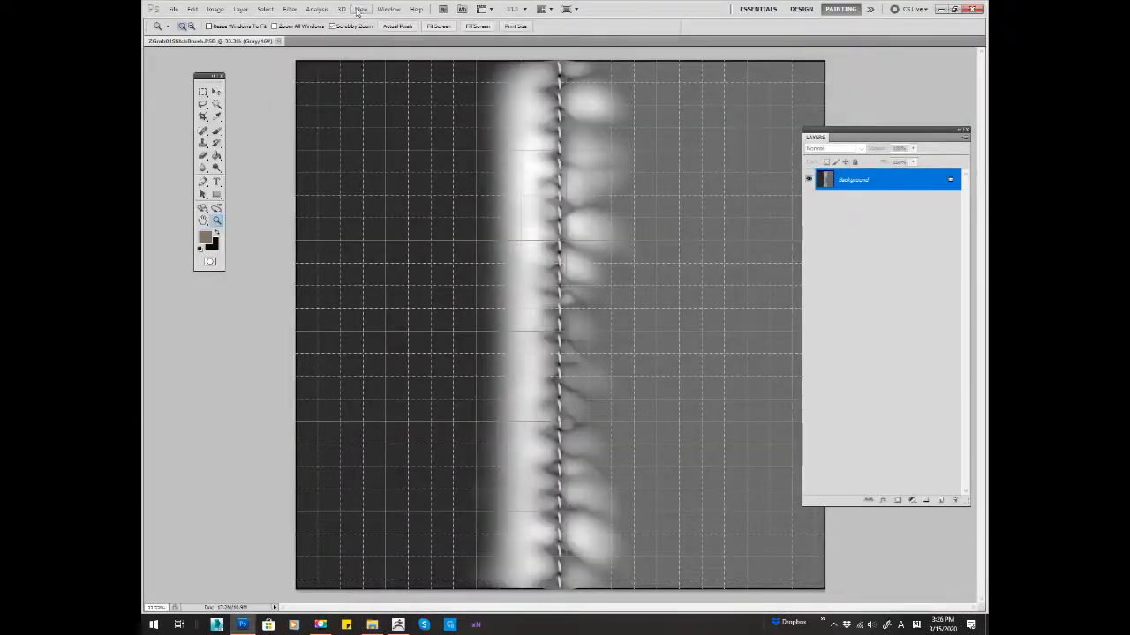
pyautogui.click(360, 9)
pyautogui.click(367, 155)
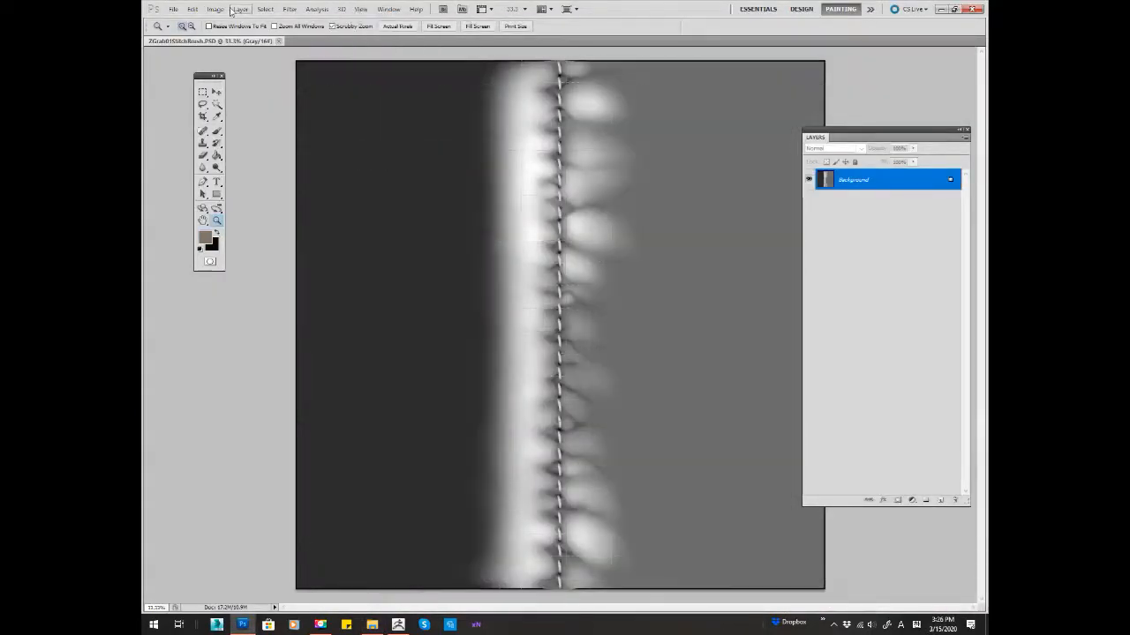
# Check the image's pixel dimensions without changing them and inspect the stitches of the seam up close
pyautogui.click(215, 9)
pyautogui.click(229, 85)
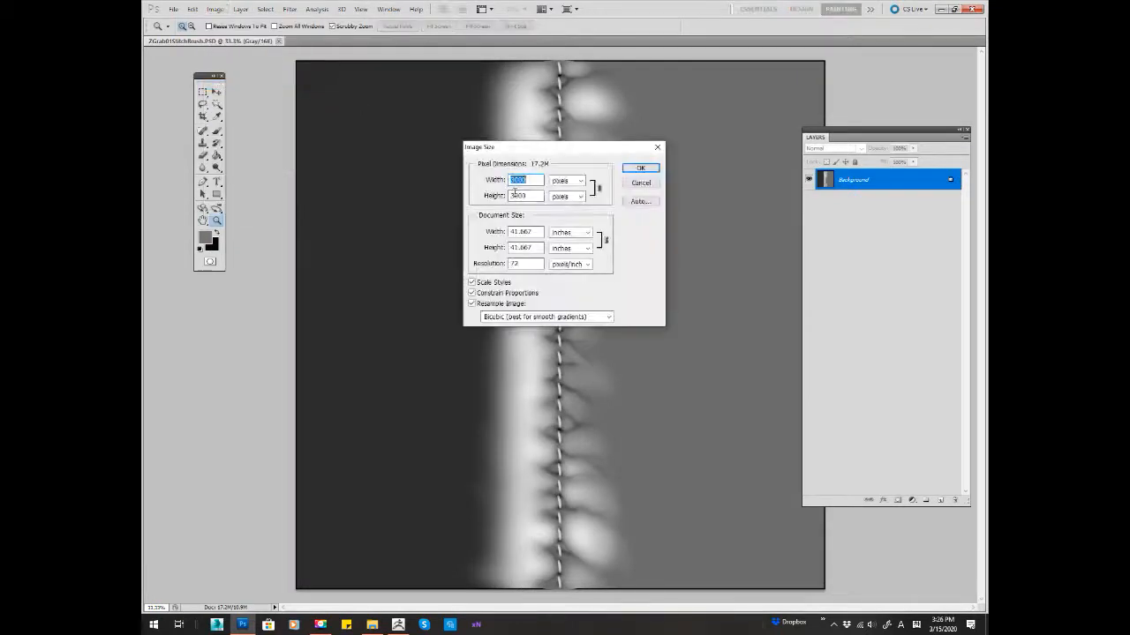
pyautogui.click(641, 184)
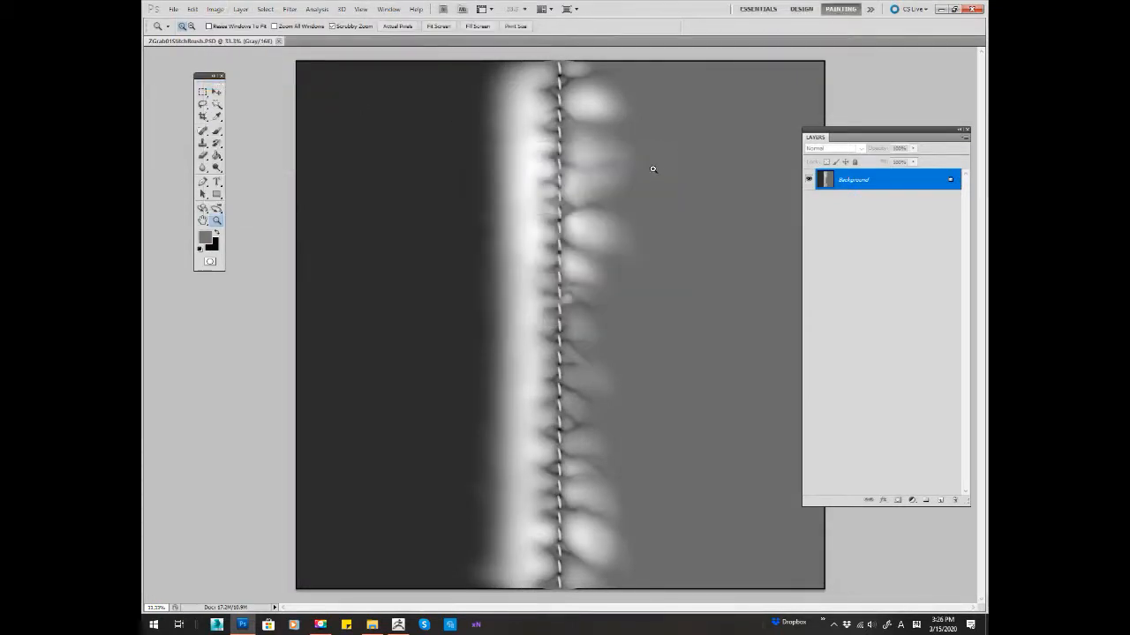
pyautogui.moveTo(645, 242); pyautogui.dragTo(677, 263)
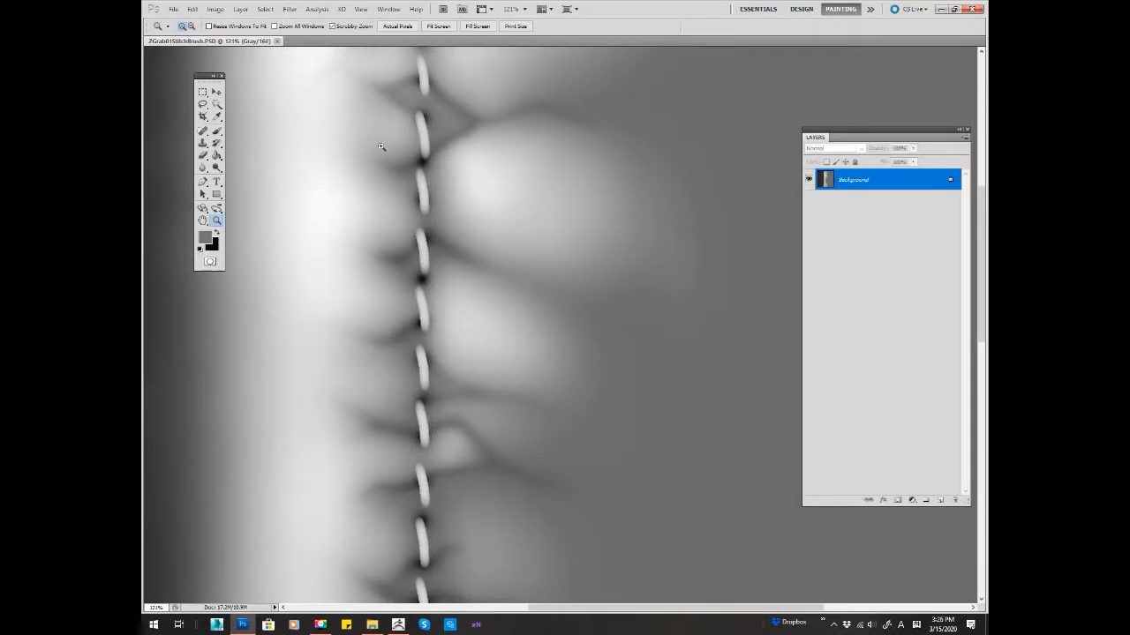
pyautogui.moveTo(502, 176); pyautogui.dragTo(461, 183)
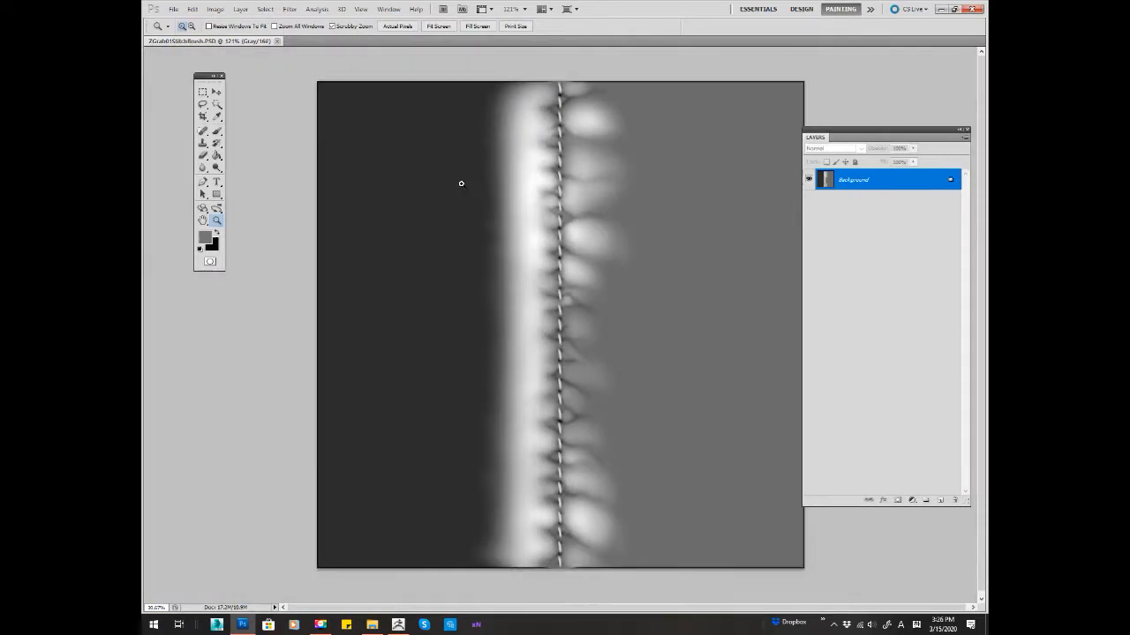
# Switch back to ZBrush, review the render properties and BPR shadow settings, and run a BPR render of the stitched plane
pyautogui.click(398, 624)
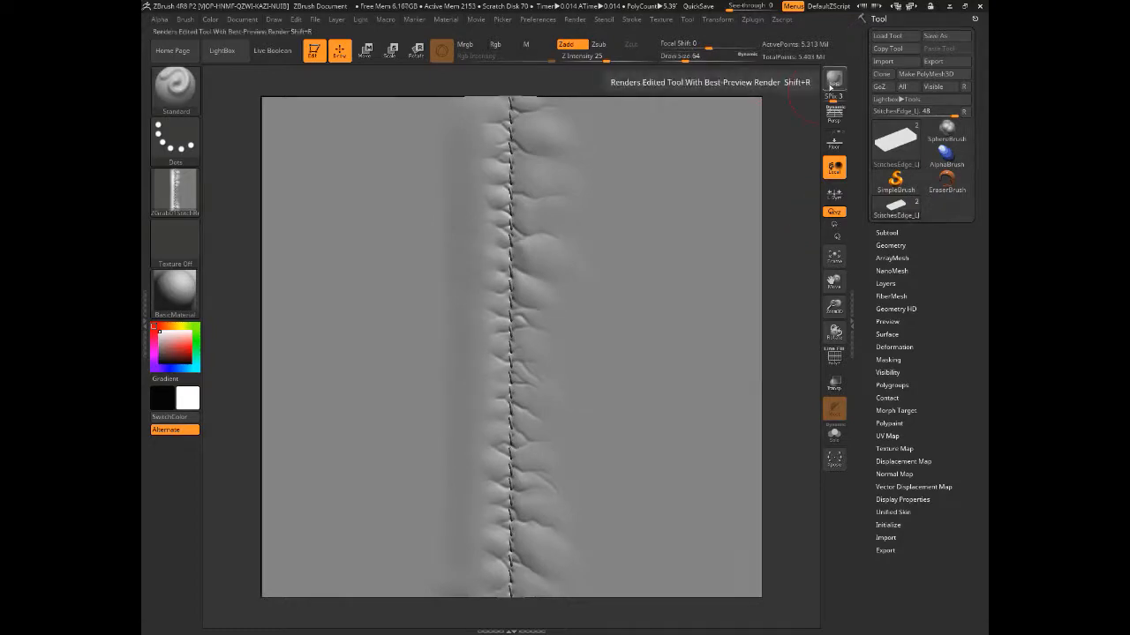
pyautogui.click(574, 18)
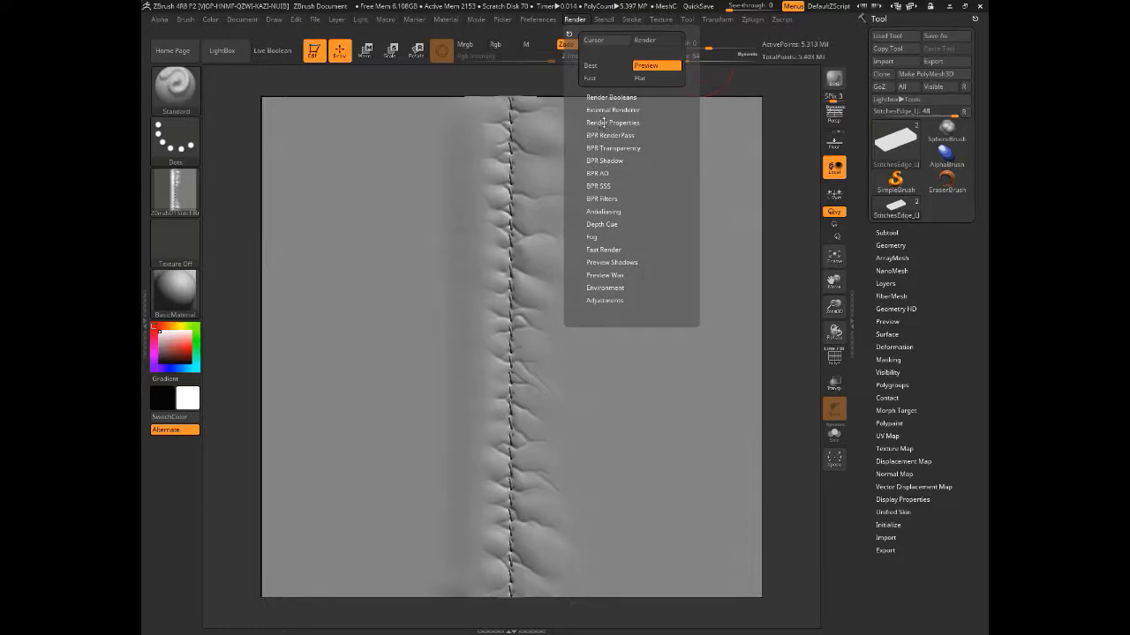
pyautogui.click(609, 123)
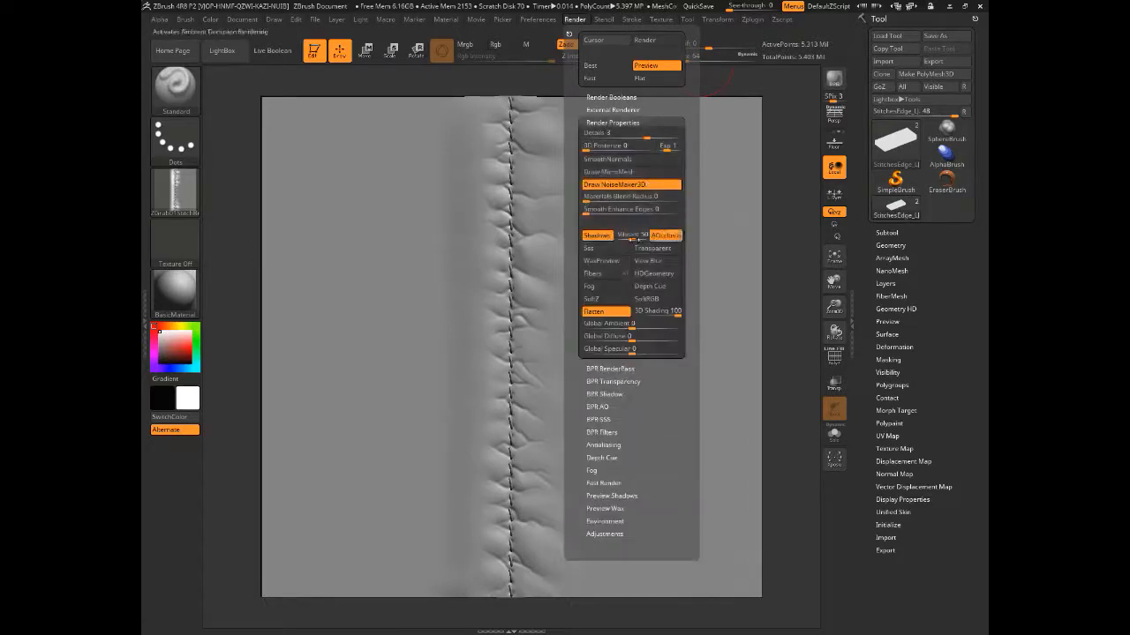
pyautogui.click(604, 394)
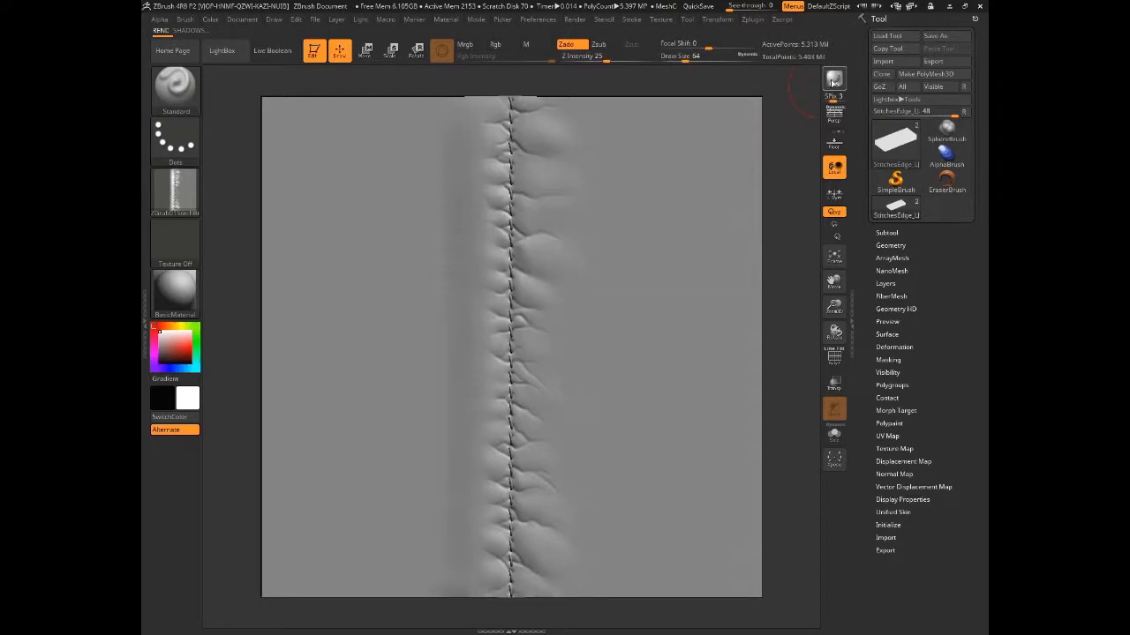
pyautogui.click(832, 82)
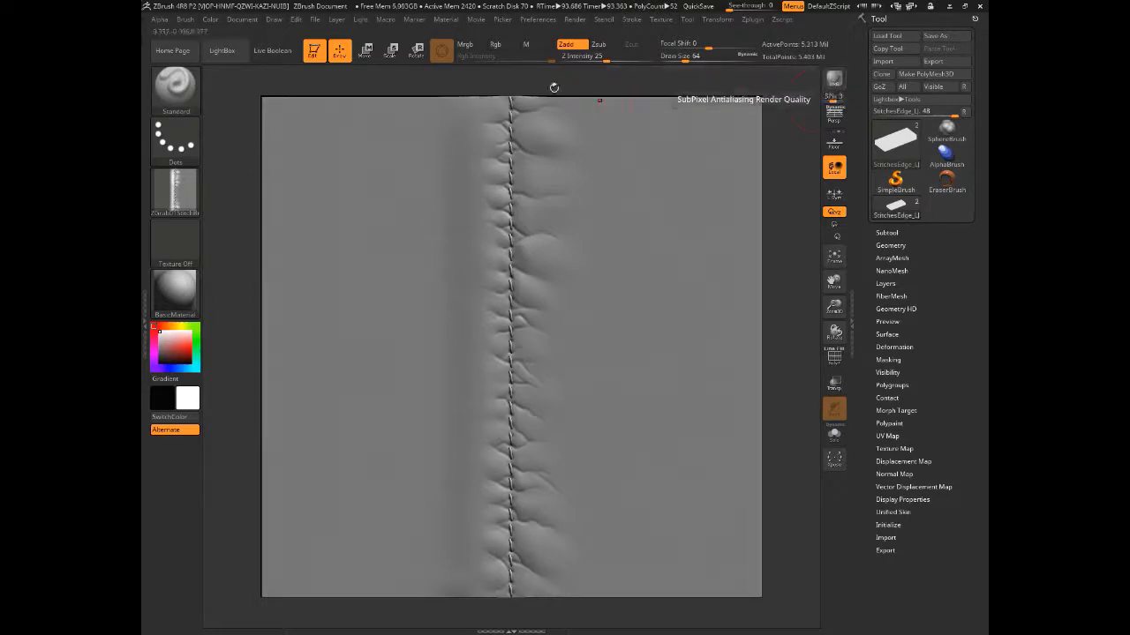
# Review the BPR render passes and export the depth pass as the Photoshop file BPR_DepthTest
pyautogui.click(572, 20)
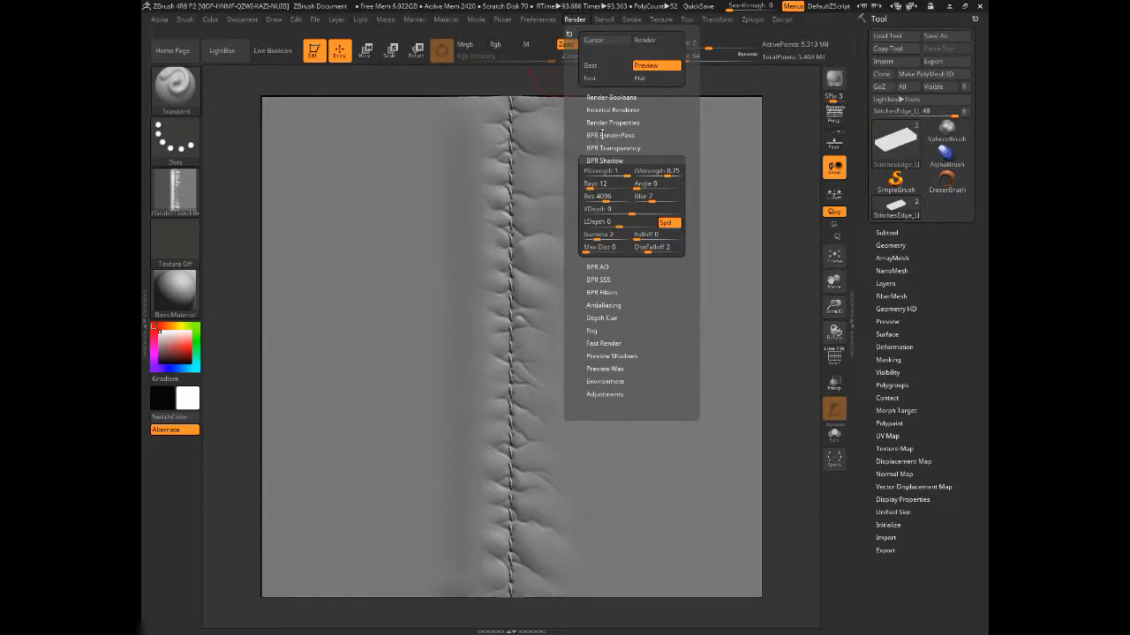
pyautogui.click(602, 135)
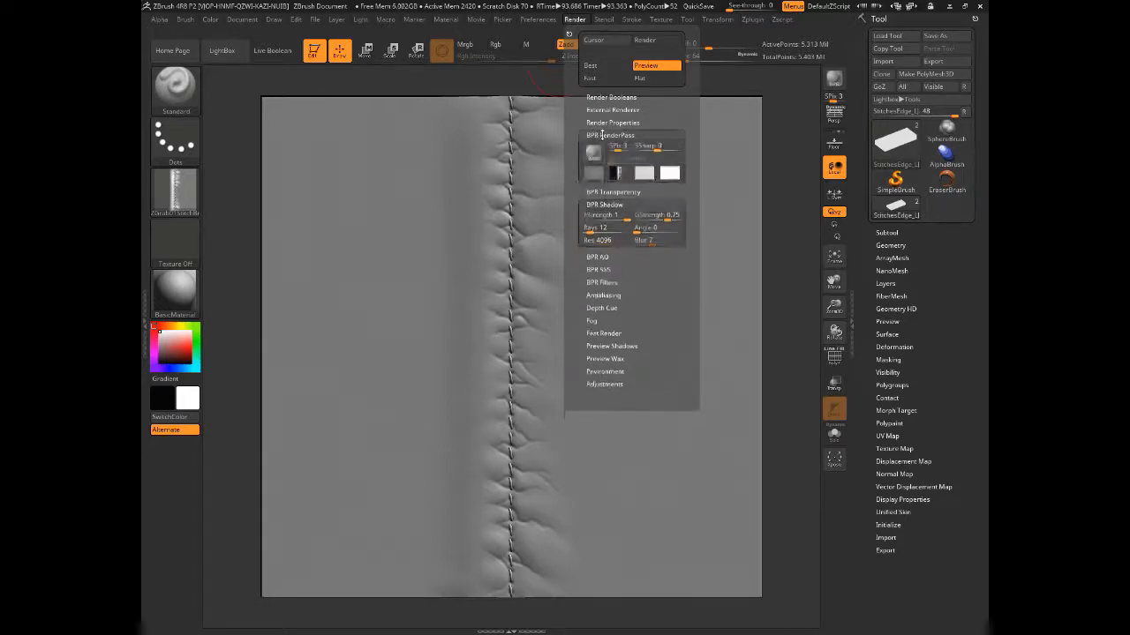
pyautogui.moveTo(617, 179)
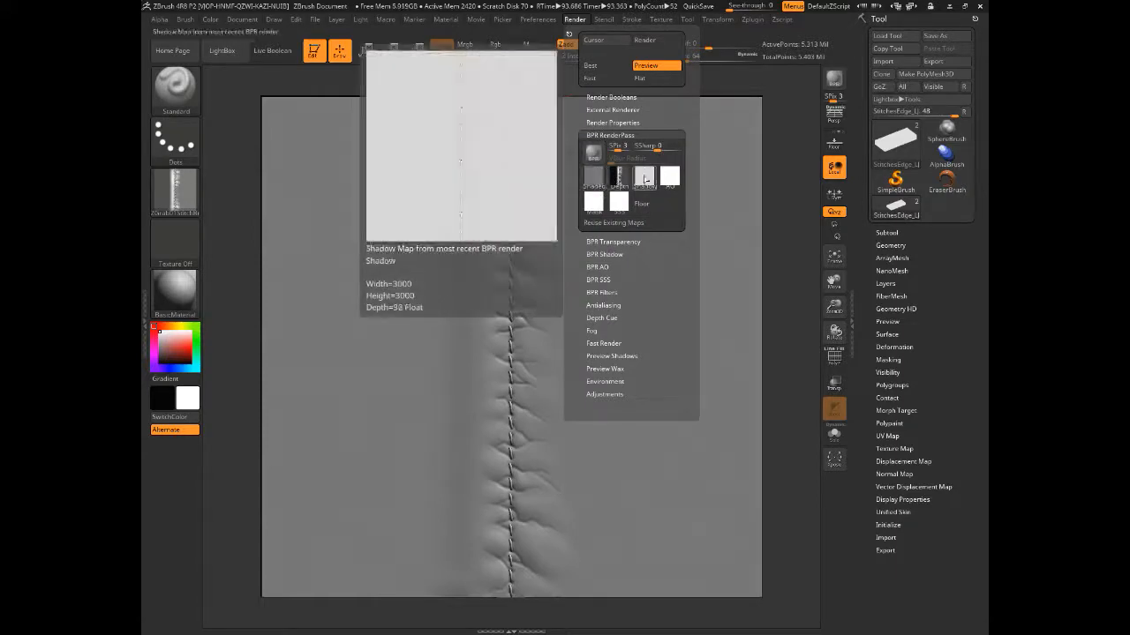
pyautogui.moveTo(676, 179)
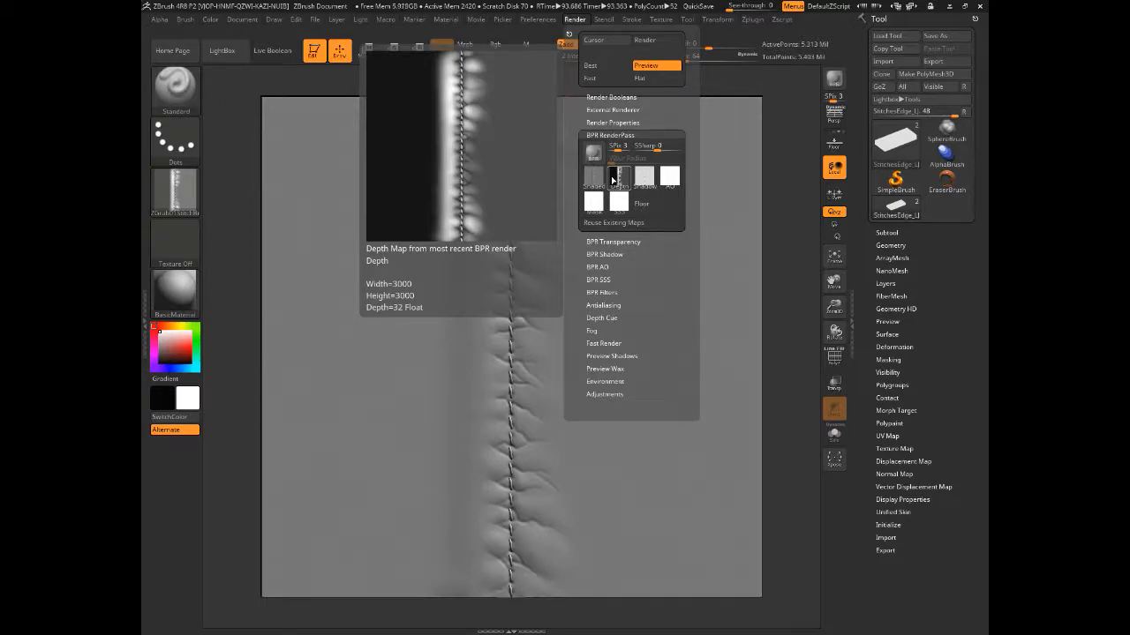
pyautogui.click(612, 180)
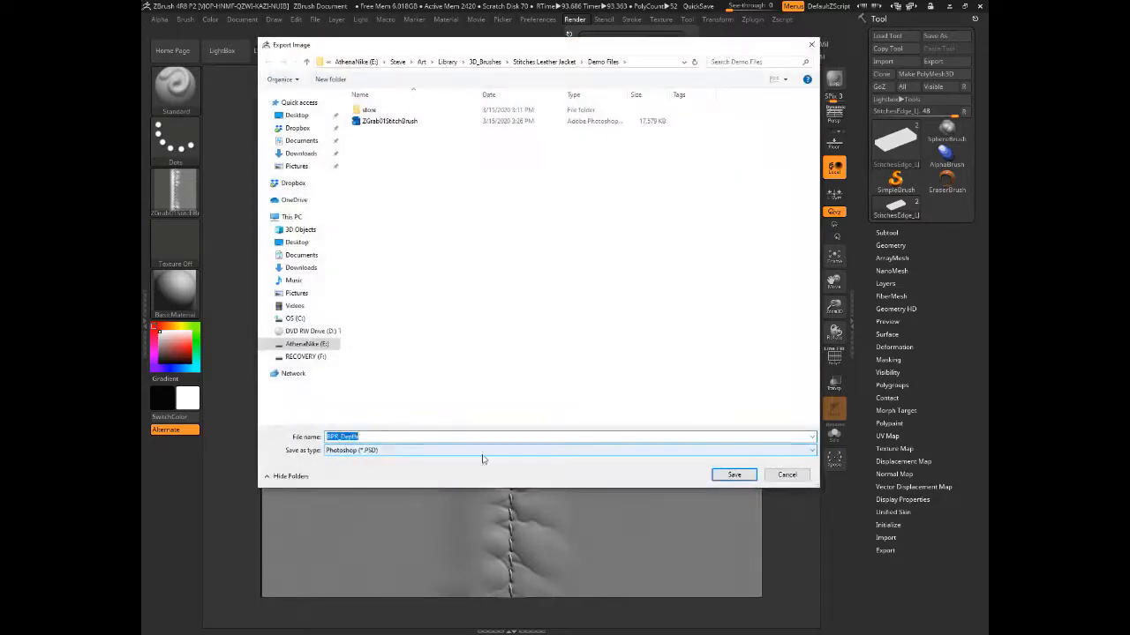
pyautogui.click(410, 437)
pyautogui.write('Test')
pyautogui.press('Return')
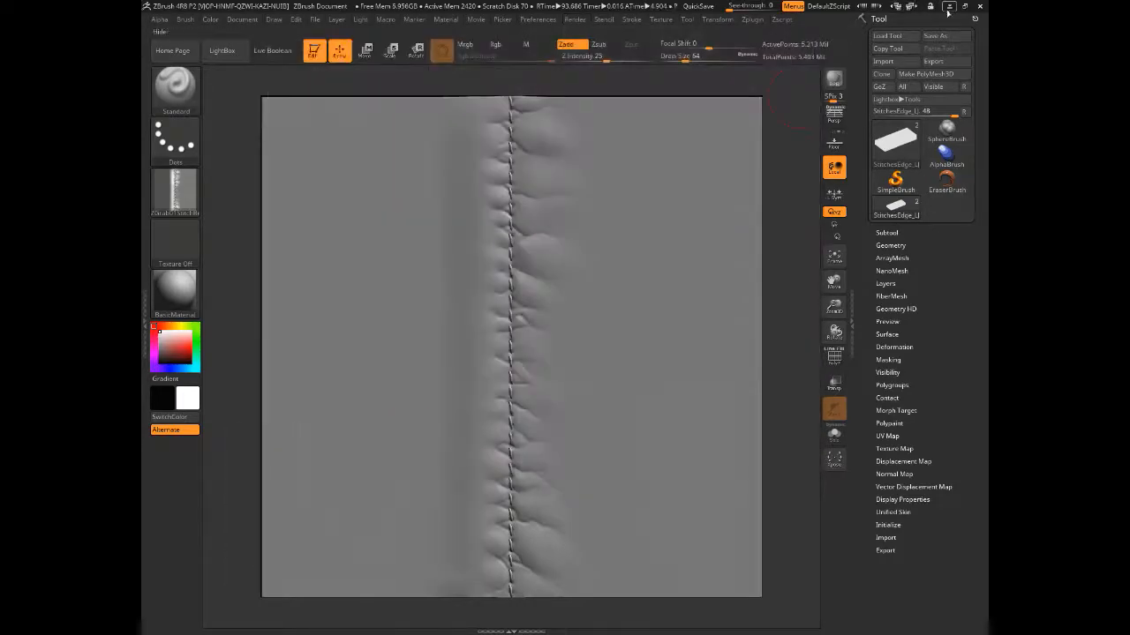
# Switch to Photoshop and open BPR_DepthTest from the Demo Files folder
pyautogui.click(948, 7)
pyautogui.click(174, 9)
pyautogui.click(187, 34)
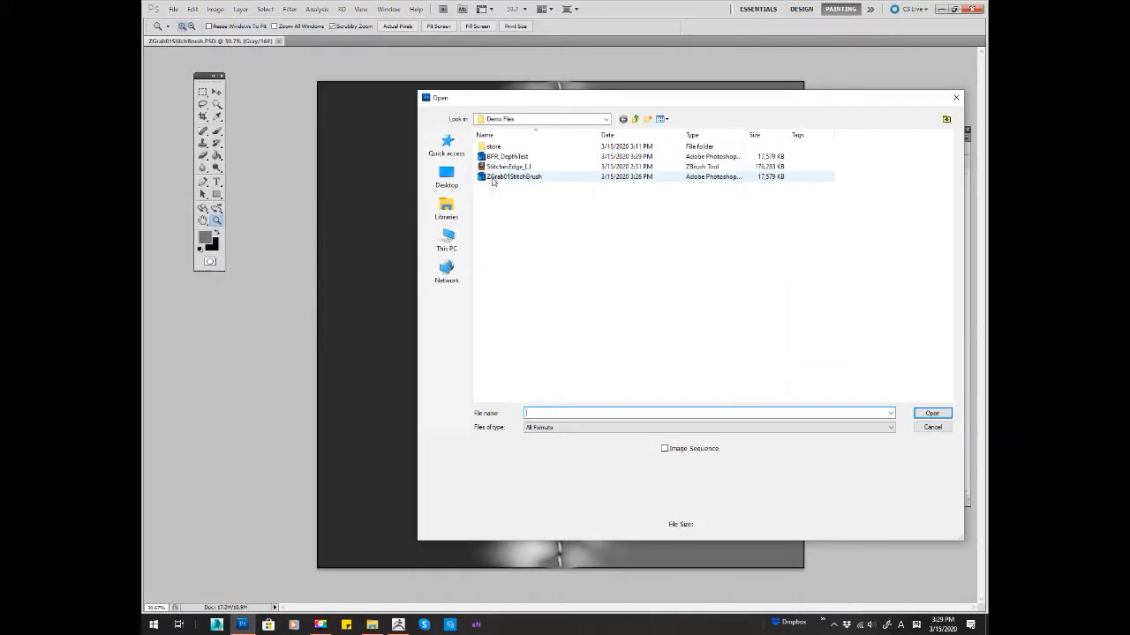
pyautogui.click(508, 177)
pyautogui.click(521, 157)
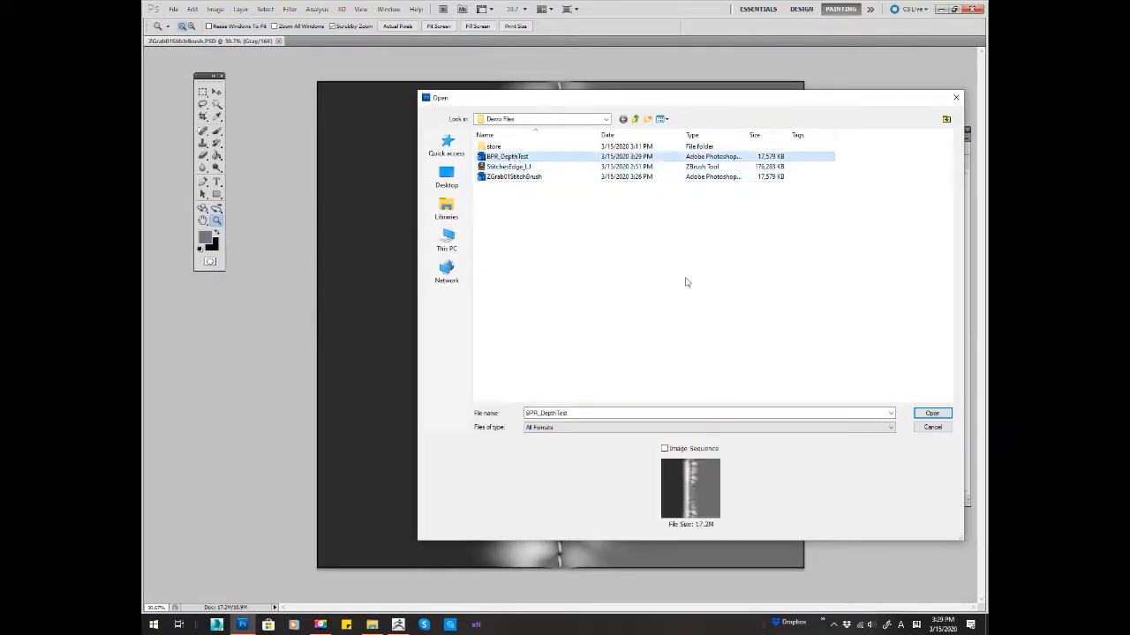
pyautogui.click(932, 413)
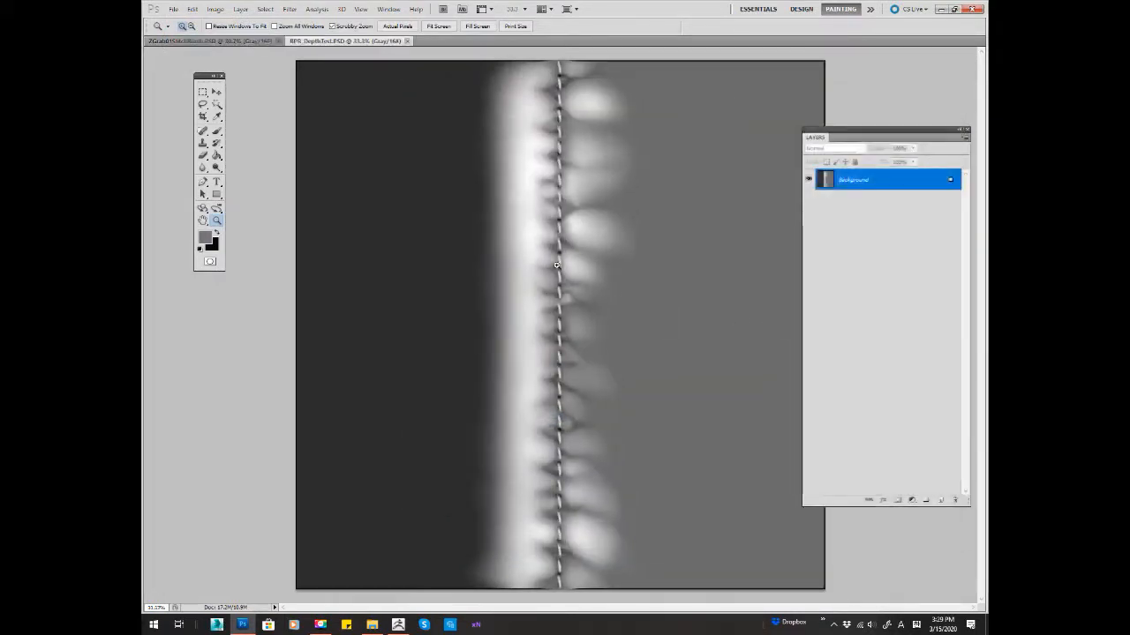
# Compare the BPR_DepthTest image with ZGrab01StitchBrush and examine the seam's stitches at different magnifications
pyautogui.click(245, 42)
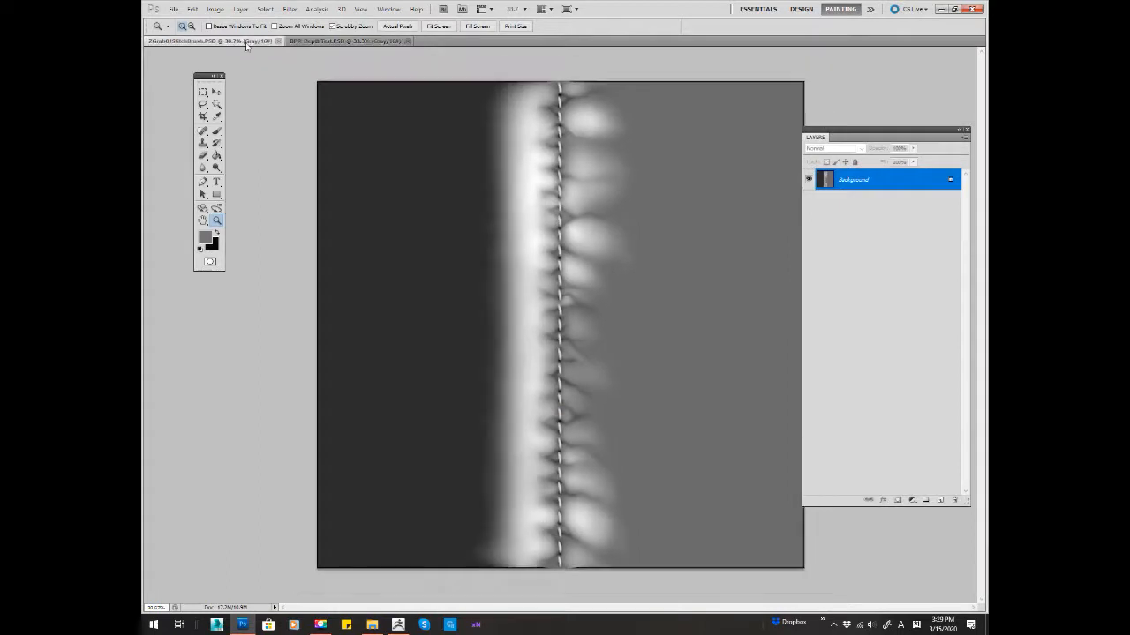
pyautogui.click(344, 41)
pyautogui.moveTo(565, 263); pyautogui.dragTo(559, 238)
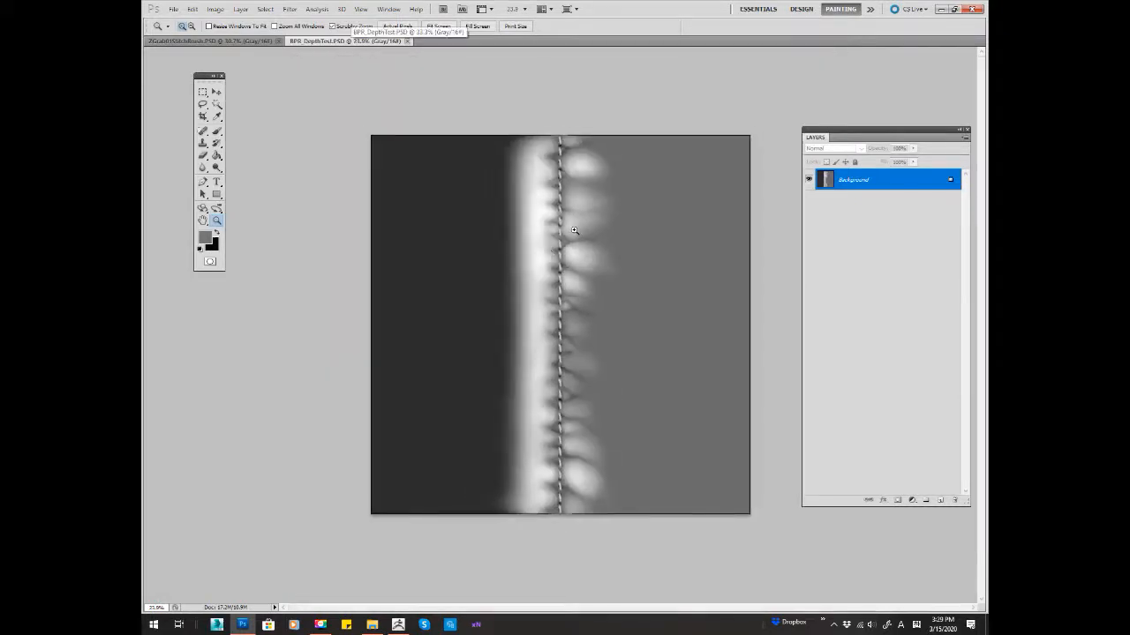
pyautogui.moveTo(574, 231); pyautogui.dragTo(586, 264)
pyautogui.moveTo(531, 235)
pyautogui.mouseDown()
pyautogui.moveTo(579, 247)
pyautogui.moveTo(545, 251)
pyautogui.mouseUp()
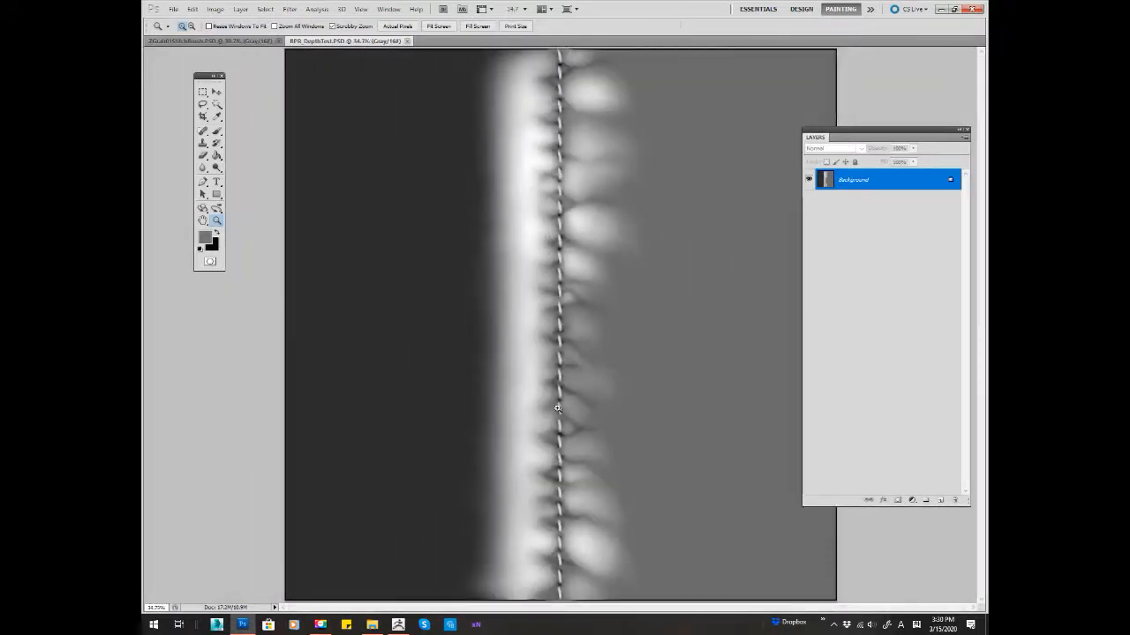
# Return to ZBrush and review the BPR depth pass alongside the alpha transfer options containing GrabDoc
pyautogui.click(398, 625)
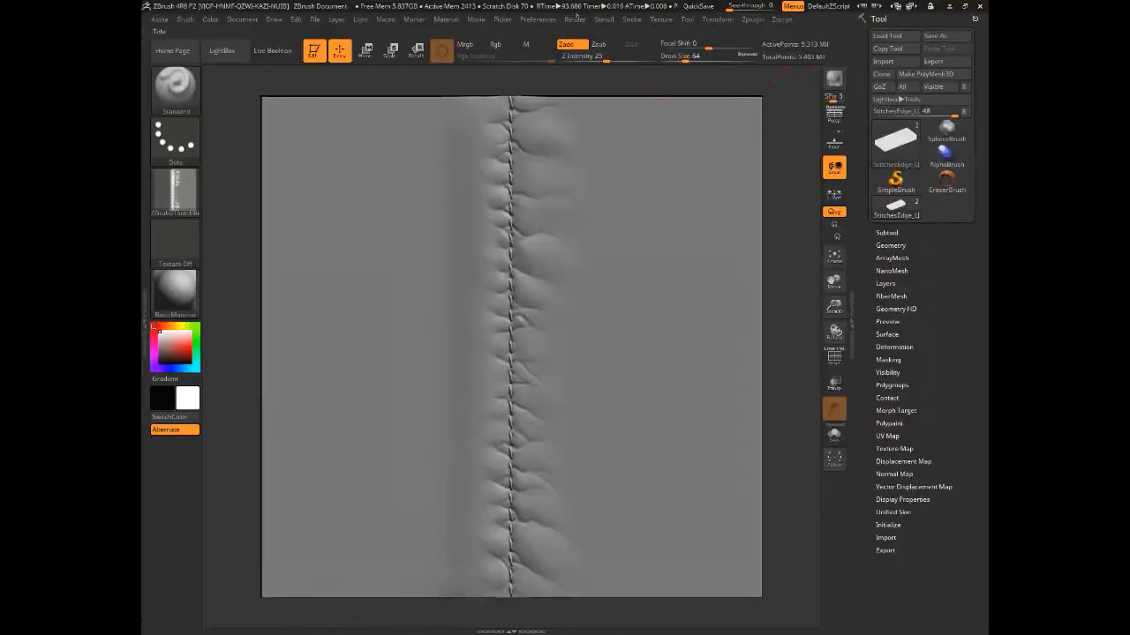
pyautogui.click(576, 19)
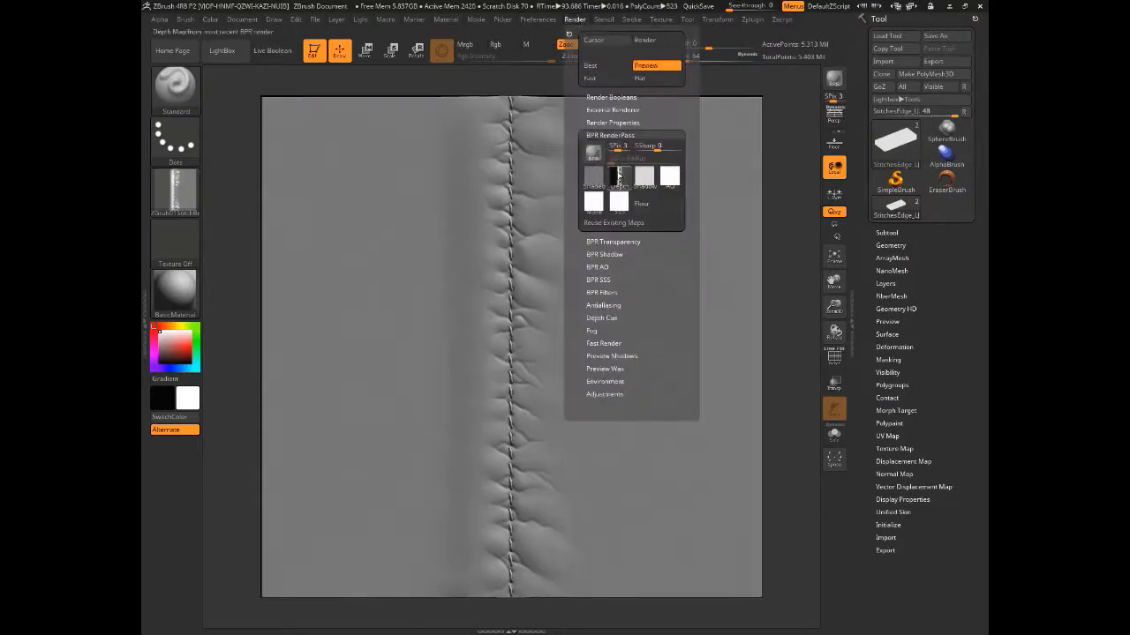
pyautogui.moveTo(618, 175)
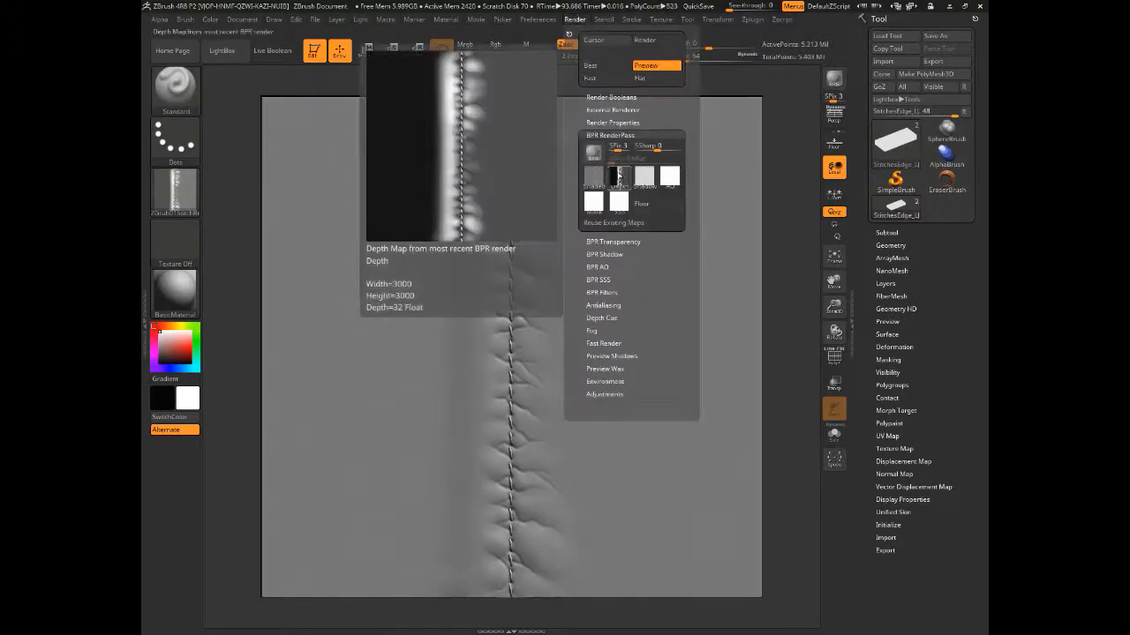
pyautogui.click(160, 20)
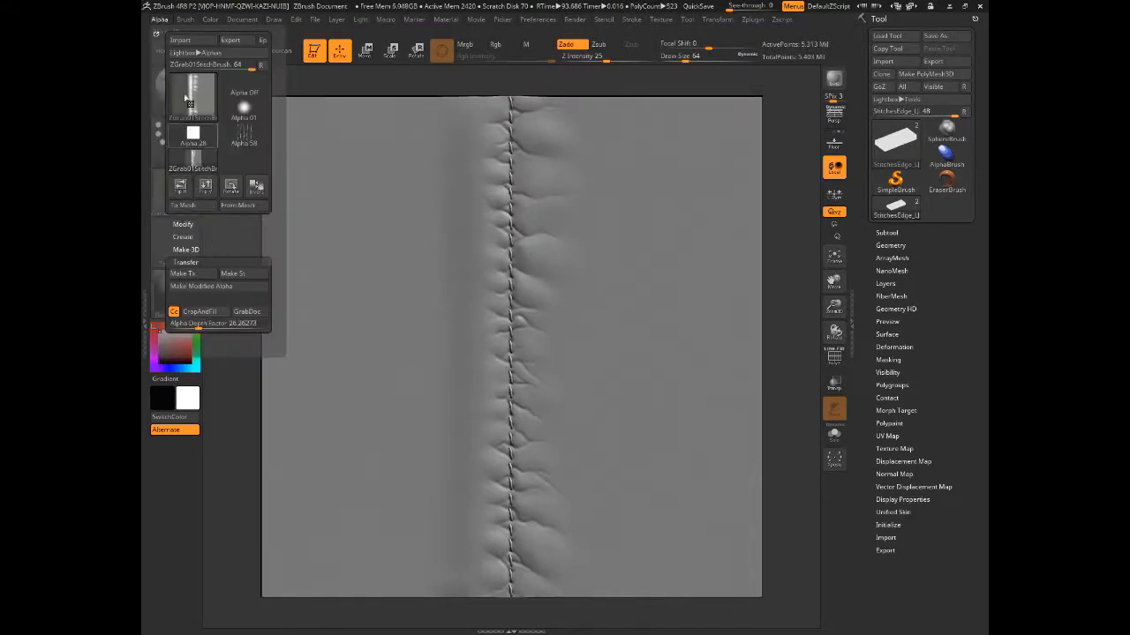
pyautogui.click(248, 319)
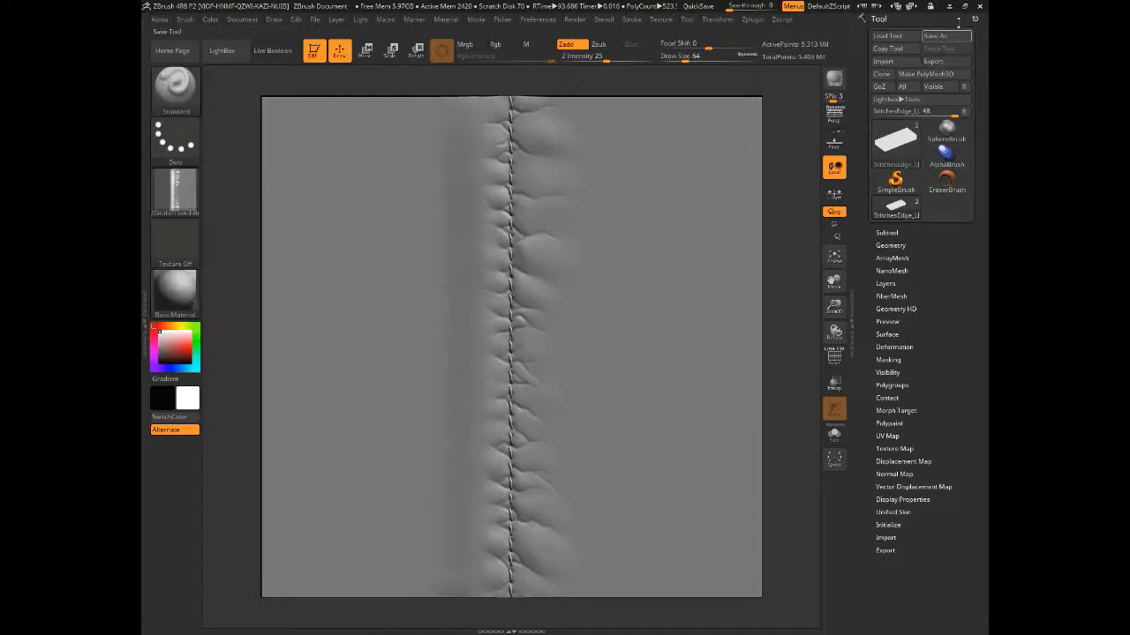
# Switch to Photoshop, close the BPR_DepthTest image and view ZGrab01StitchBrush at actual pixels
pyautogui.click(950, 7)
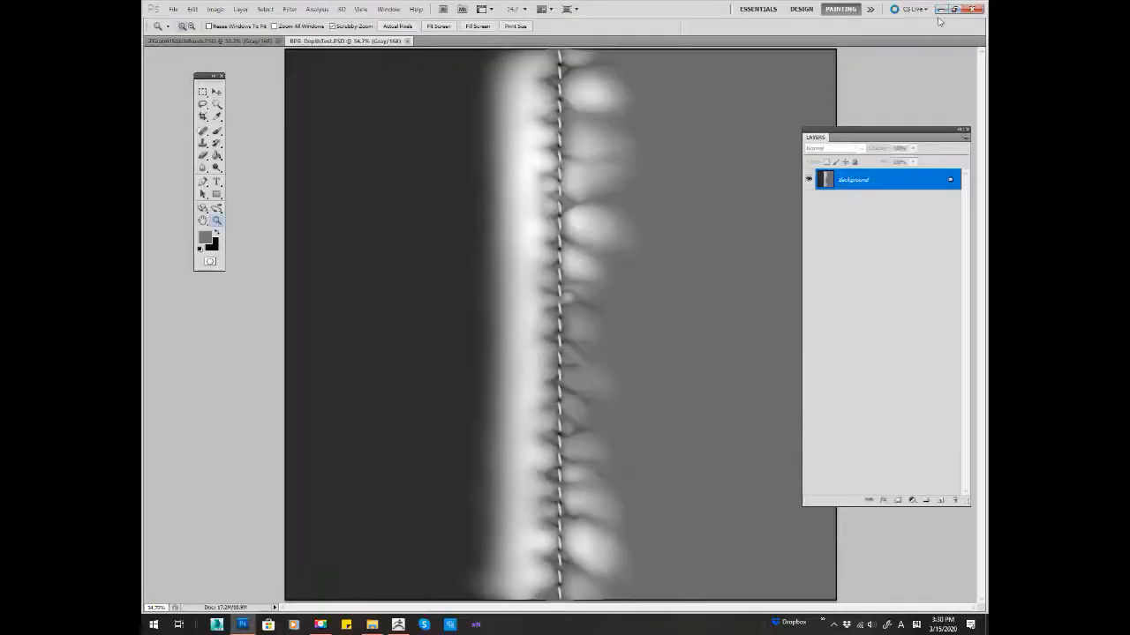
pyautogui.click(407, 40)
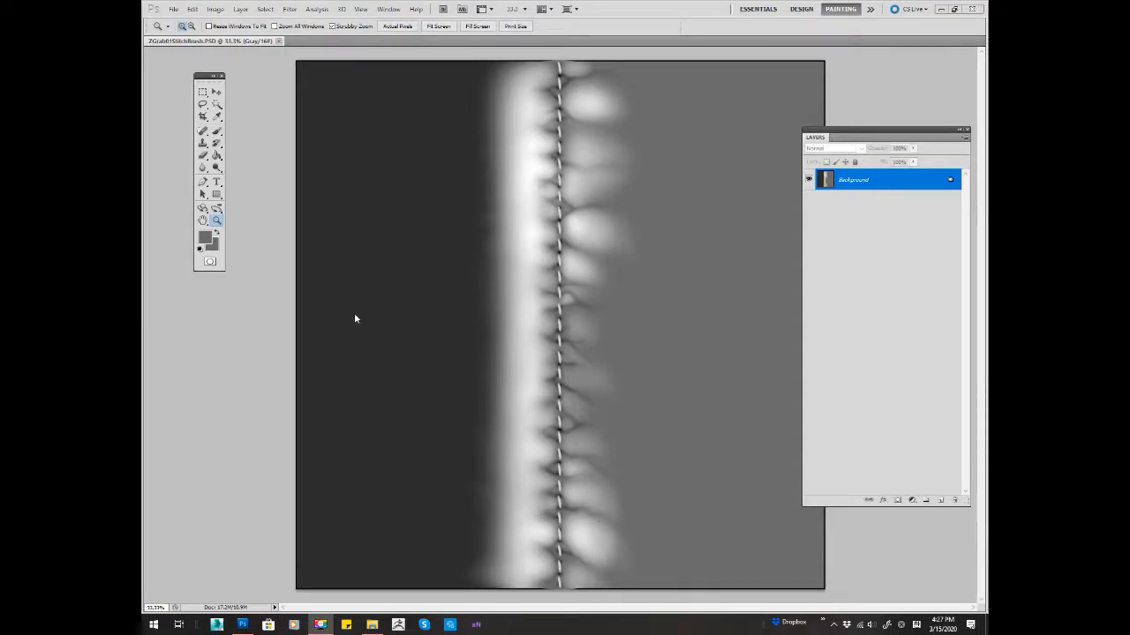
pyautogui.click(203, 92)
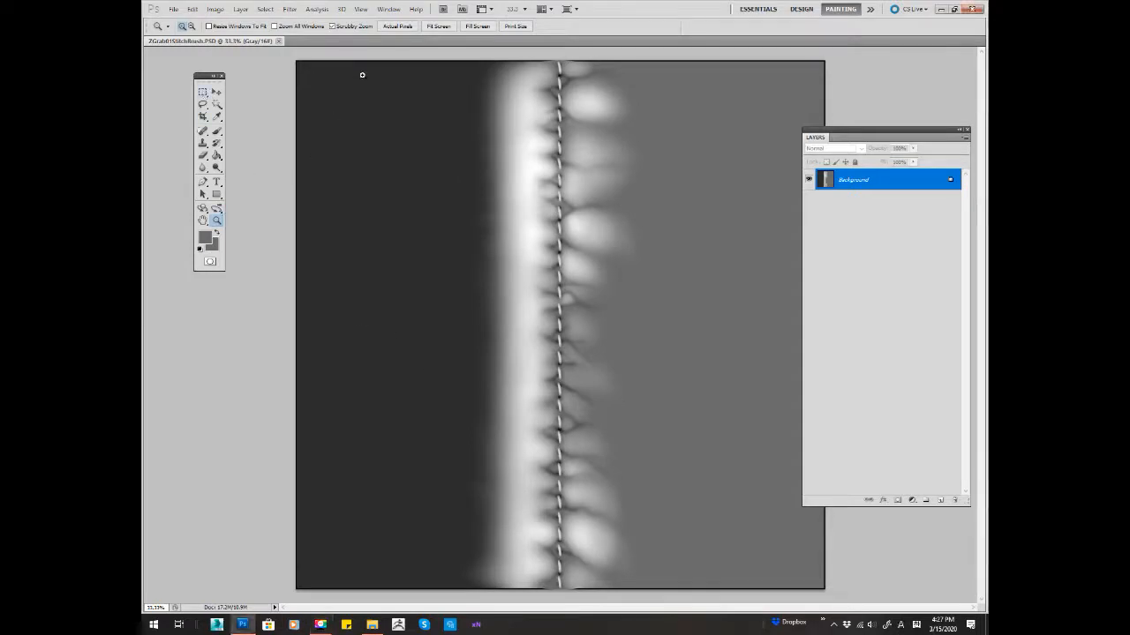
pyautogui.click(398, 26)
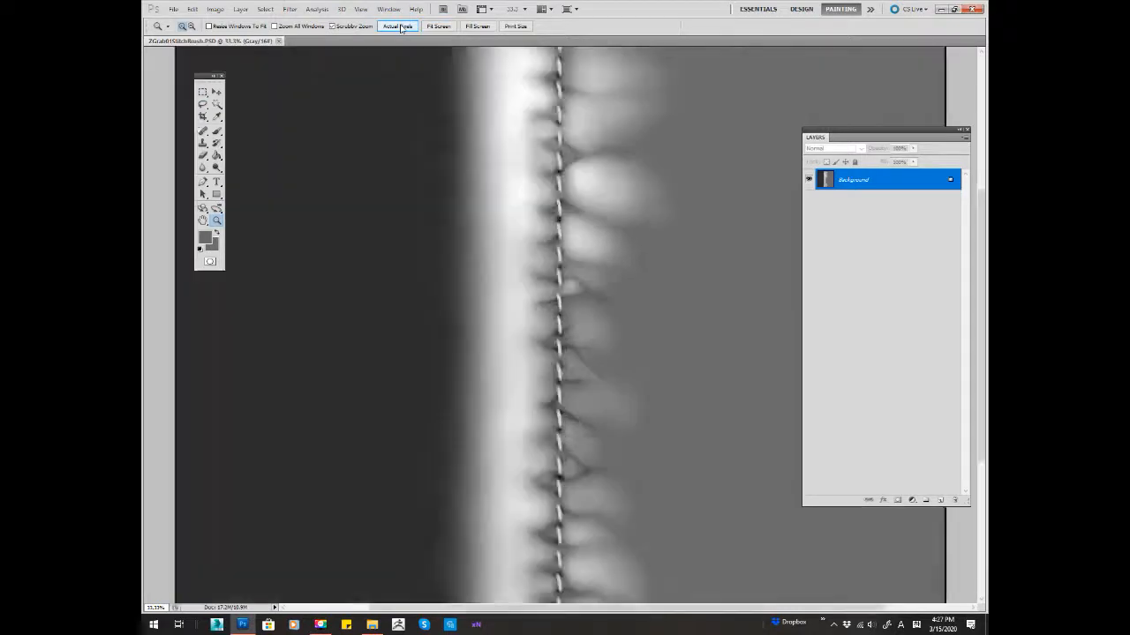
# Make a rectangular marquee selection about 1184 pixels square around the middle of the seam, using a Fixed Ratio of 1:1
pyautogui.click(203, 94)
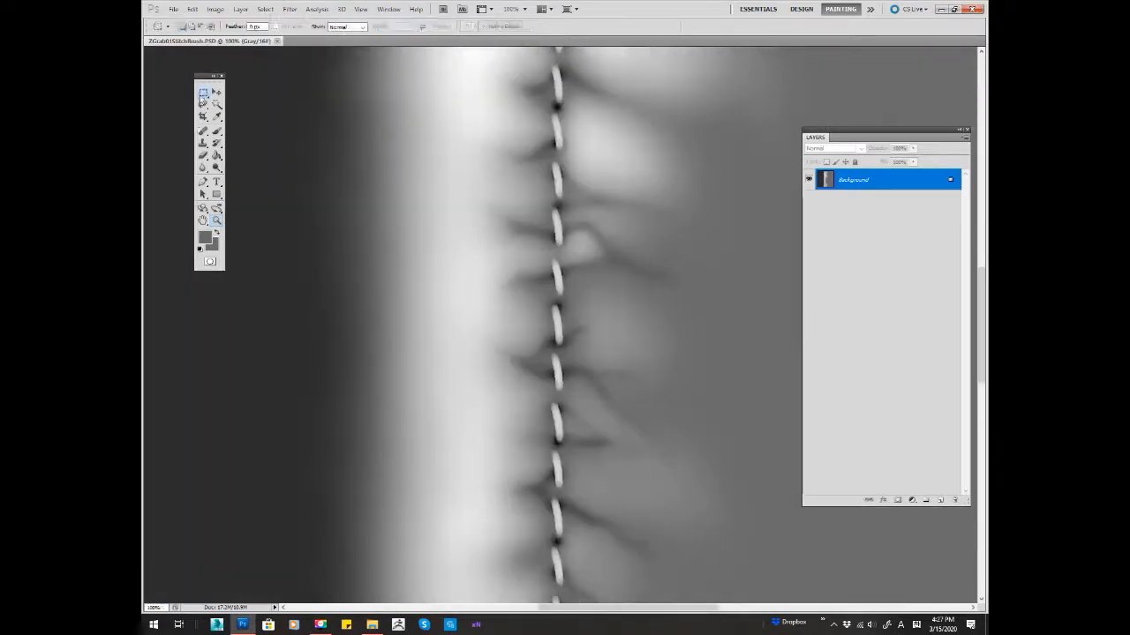
pyautogui.click(346, 26)
pyautogui.click(340, 45)
pyautogui.press('z')
pyautogui.moveTo(602, 191); pyautogui.dragTo(535, 189)
pyautogui.click(204, 93)
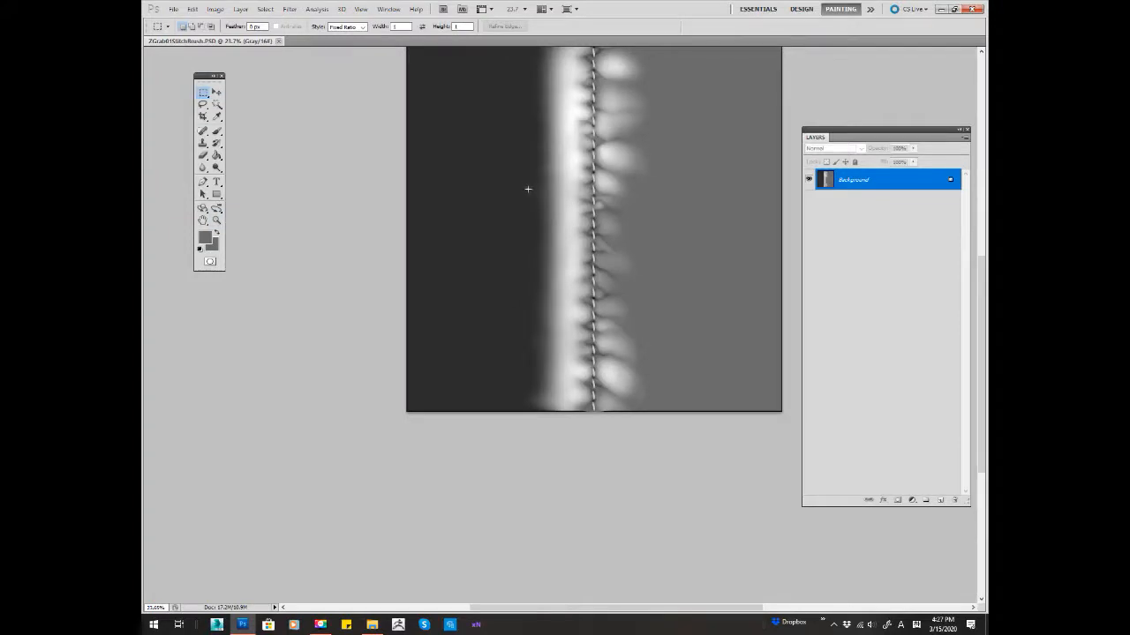
pyautogui.moveTo(518, 184); pyautogui.dragTo(583, 285)
pyautogui.moveTo(871, 332); pyautogui.dragTo(881, 336)
pyautogui.moveTo(877, 330); pyautogui.dragTo(876, 331)
pyautogui.moveTo(642, 225); pyautogui.dragTo(642, 233)
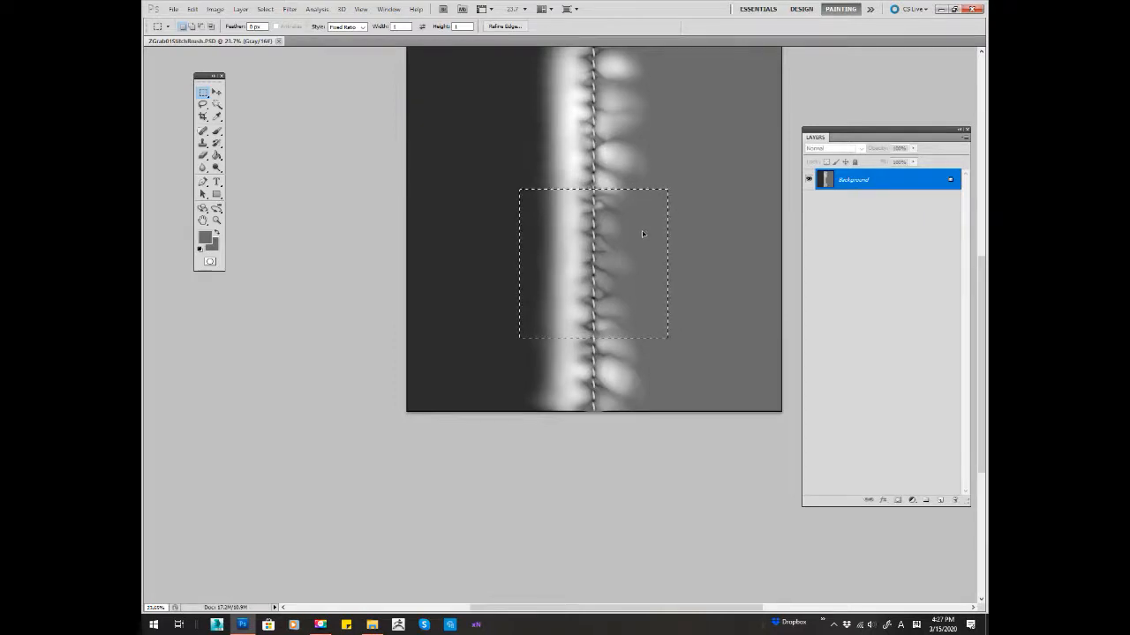
pyautogui.moveTo(642, 231); pyautogui.dragTo(640, 228)
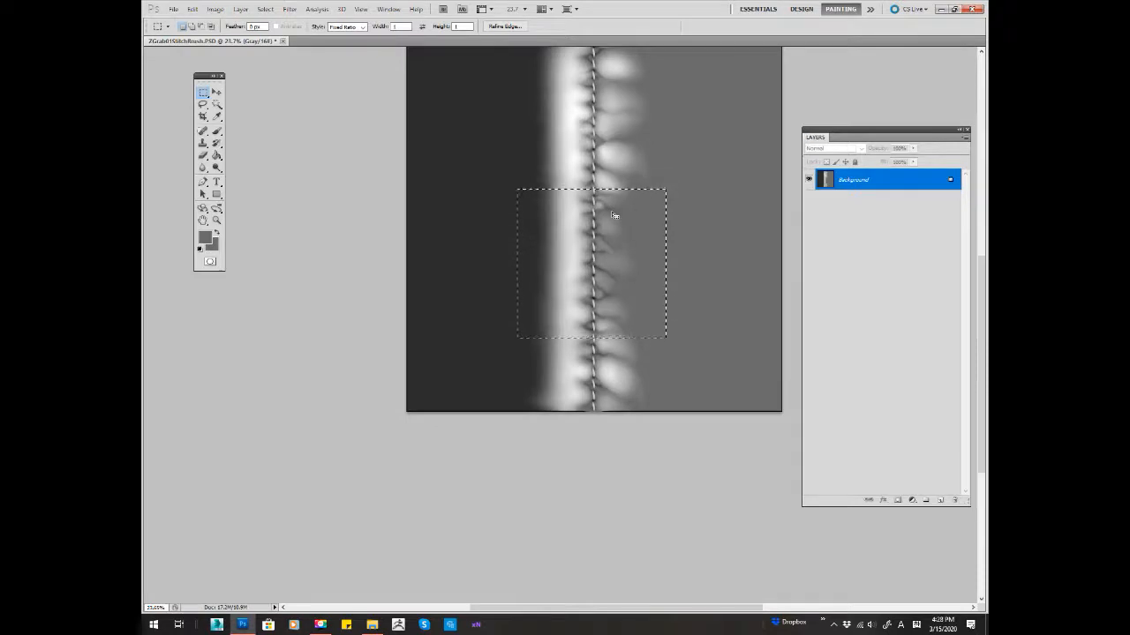
# Crop the image to the selection and resize it to 1024 × 1024 pixels
pyautogui.click(216, 9)
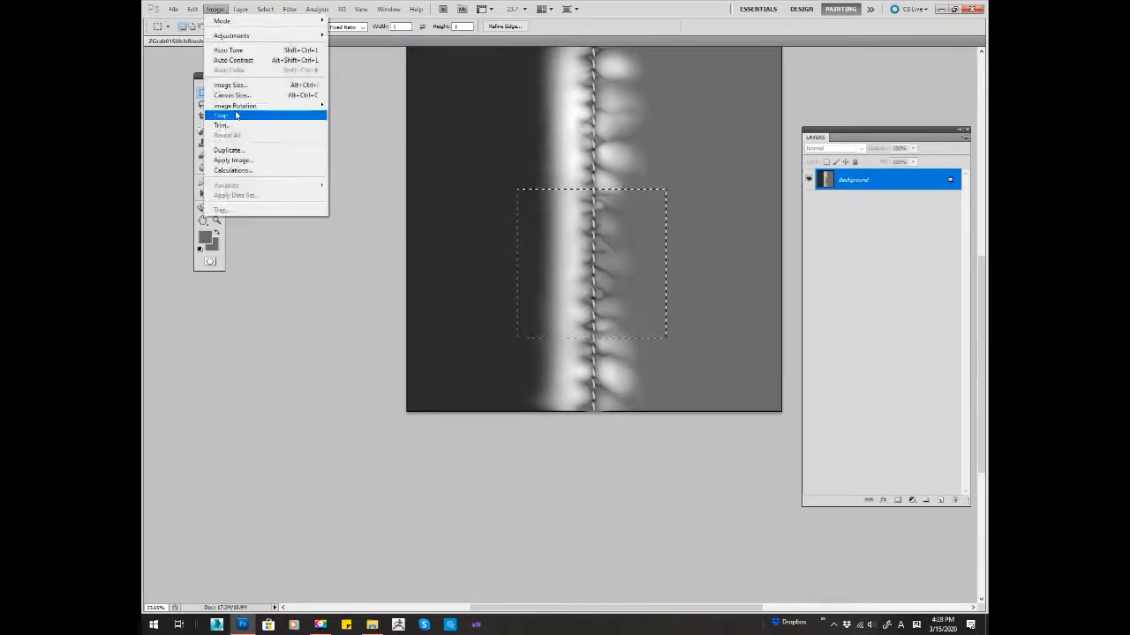
pyautogui.click(236, 116)
pyautogui.click(215, 9)
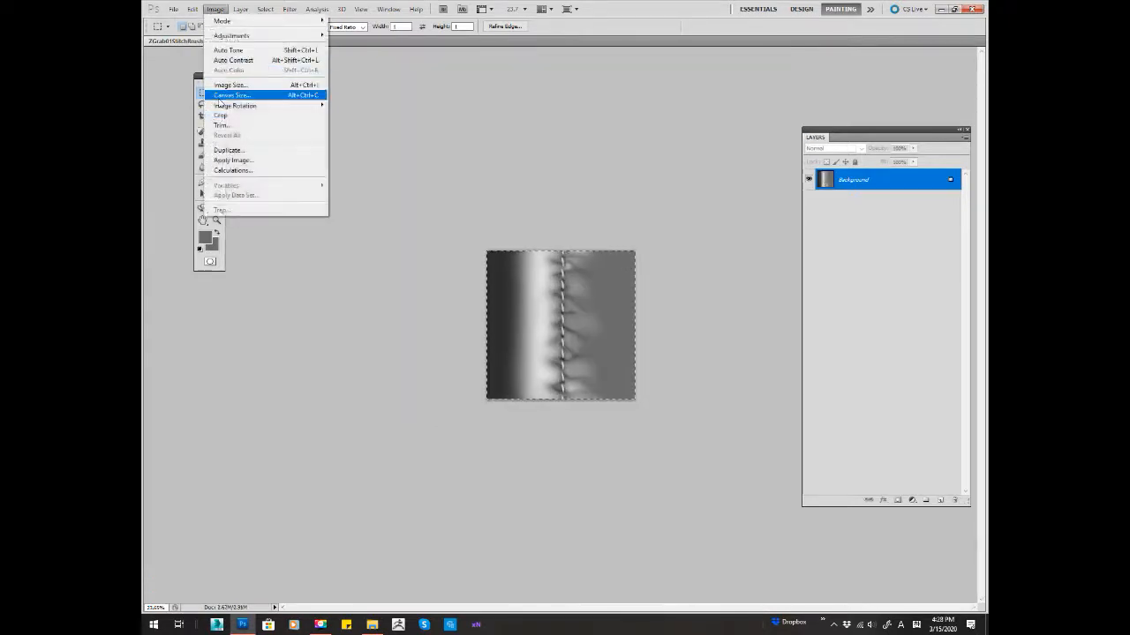
pyautogui.click(228, 84)
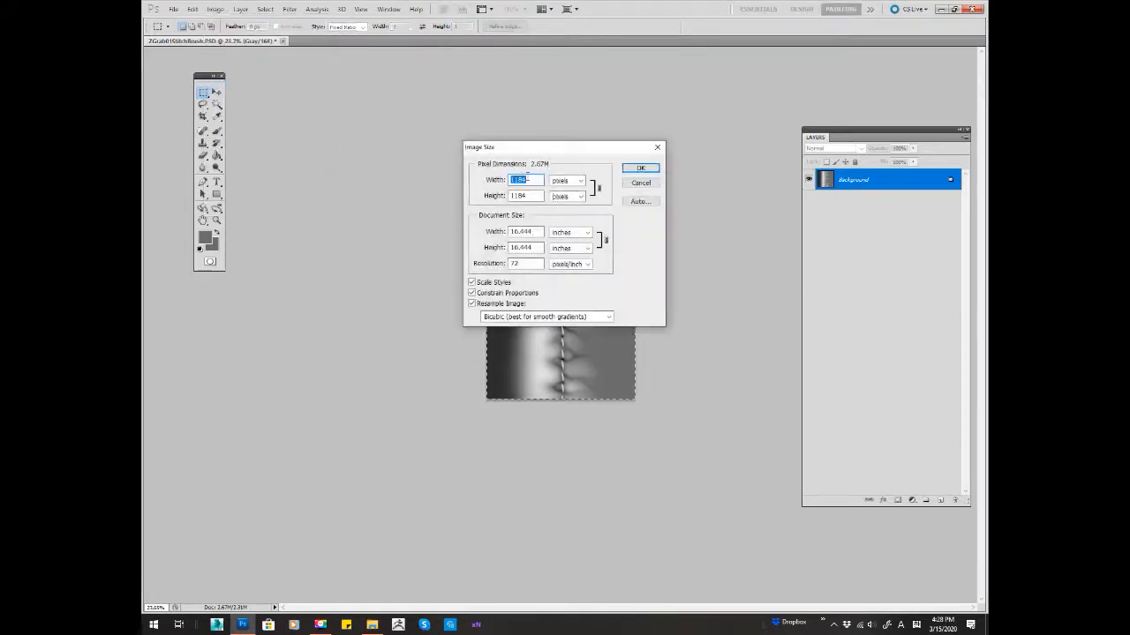
pyautogui.write('10')
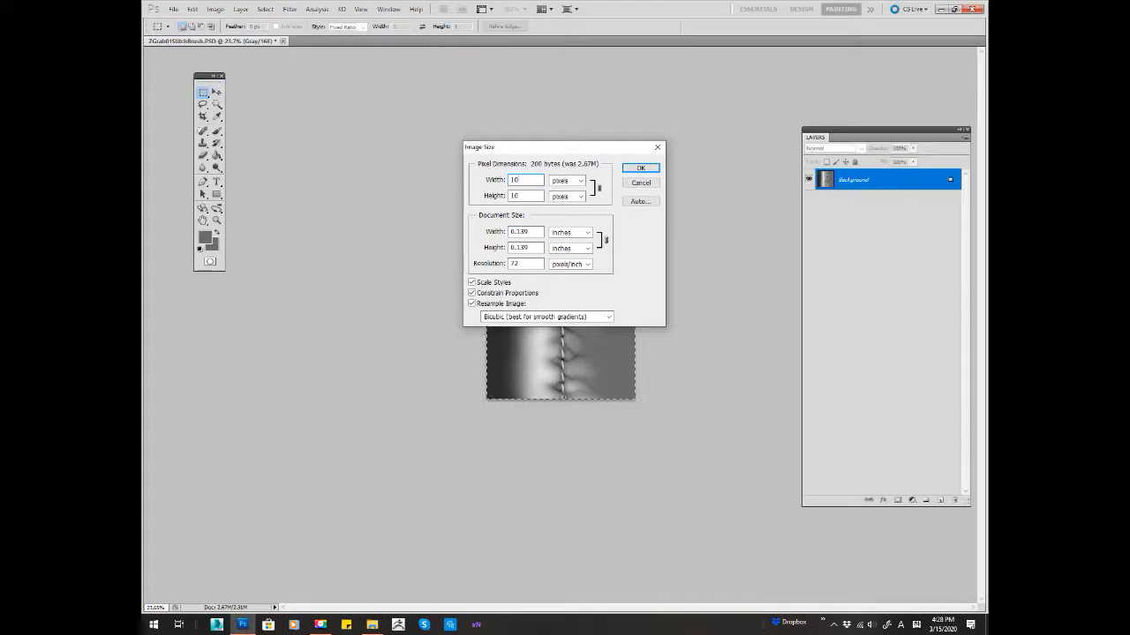
pyautogui.write('24')
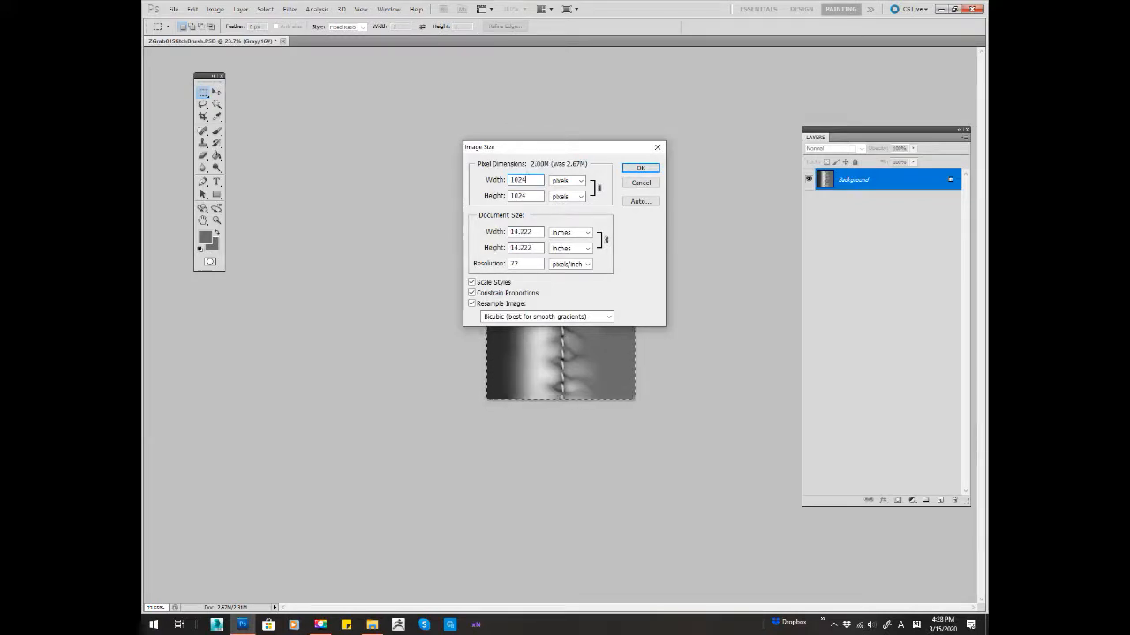
pyautogui.press('Return')
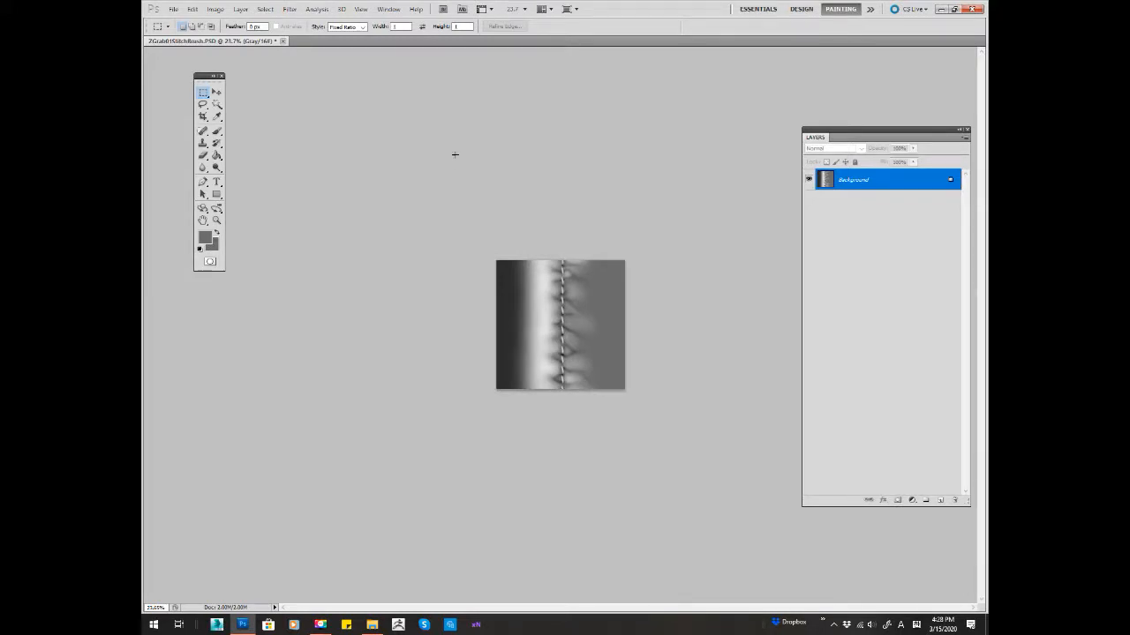
# Cut the whole stitch image onto a new layer above the Background, select the Background layer and clear any selection
pyautogui.press('z')
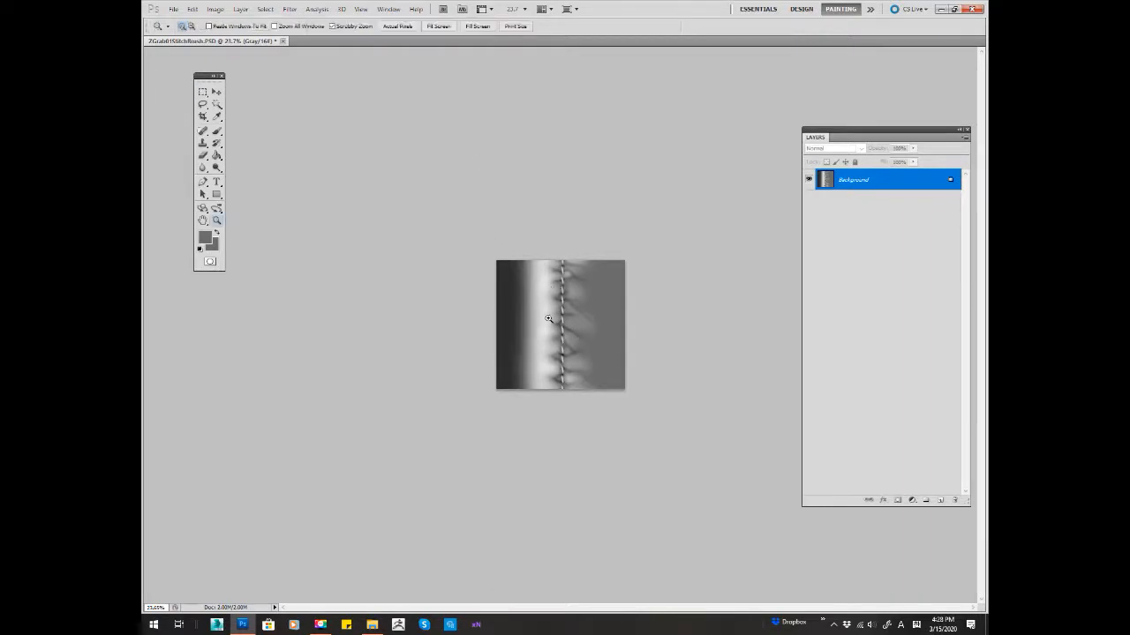
pyautogui.click(549, 317)
pyautogui.click(587, 328)
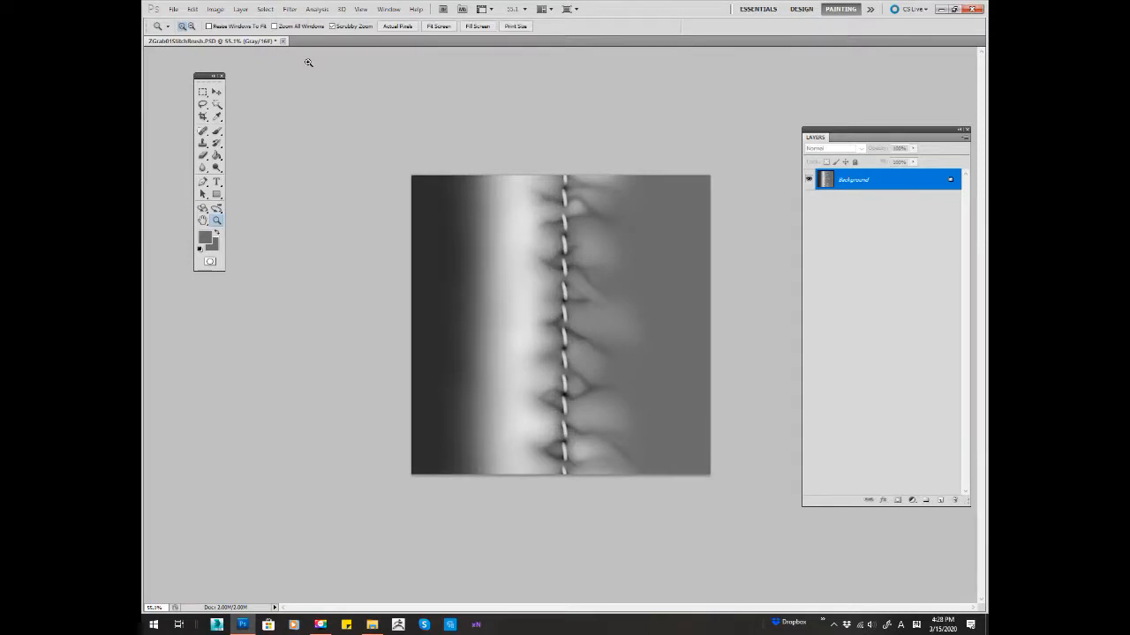
pyautogui.hotkey('ctrl', 'a')
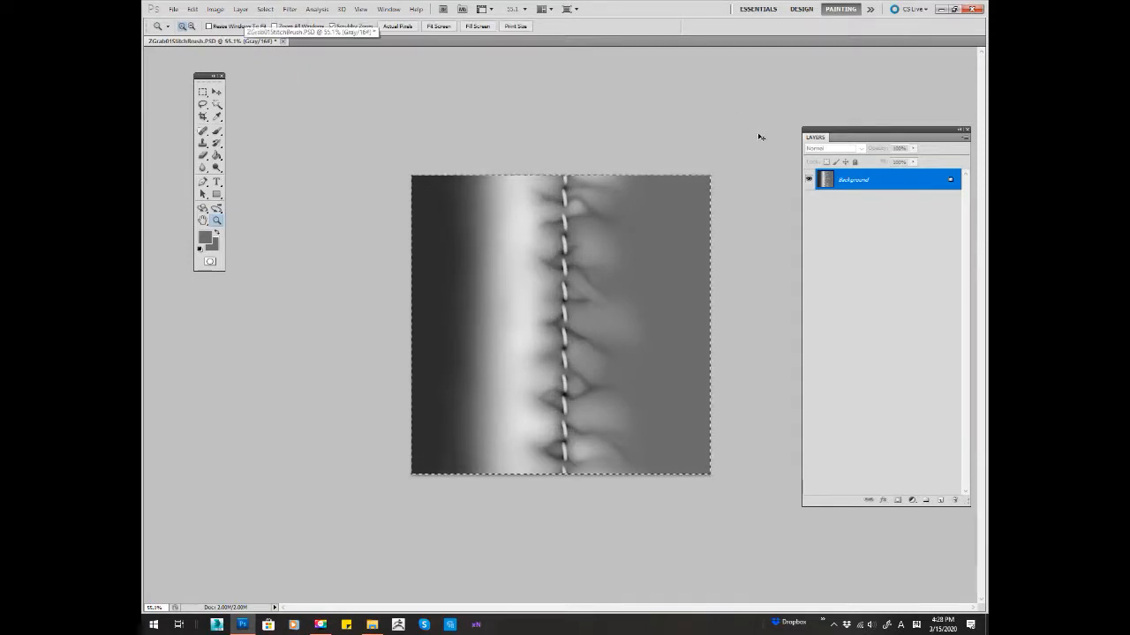
pyautogui.hotkey('ctrl', 'j')
pyautogui.click(853, 201)
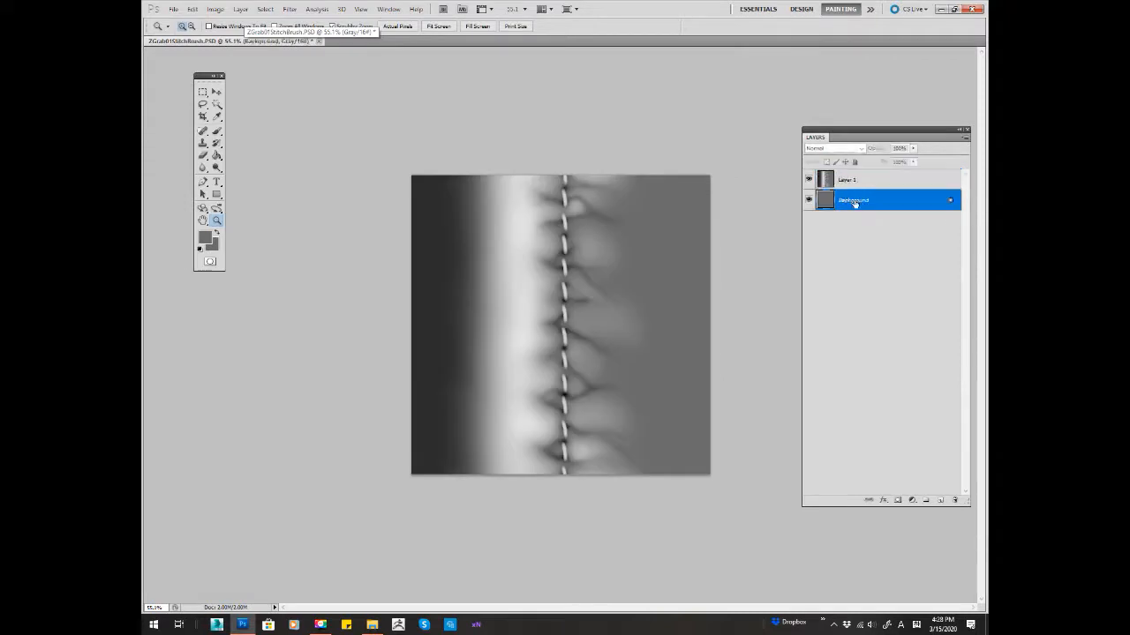
pyautogui.hotkey('ctrl', 'd')
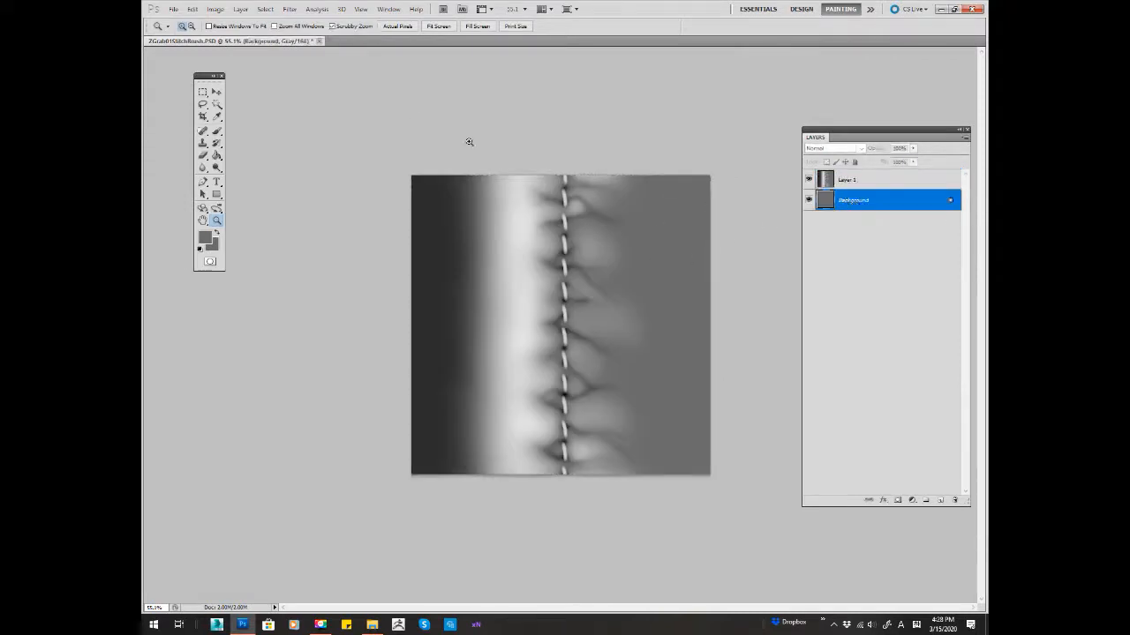
# Enlarge the canvas to 2048 × 2048 pixels around the centred stitch image
pyautogui.click(216, 9)
pyautogui.click(230, 95)
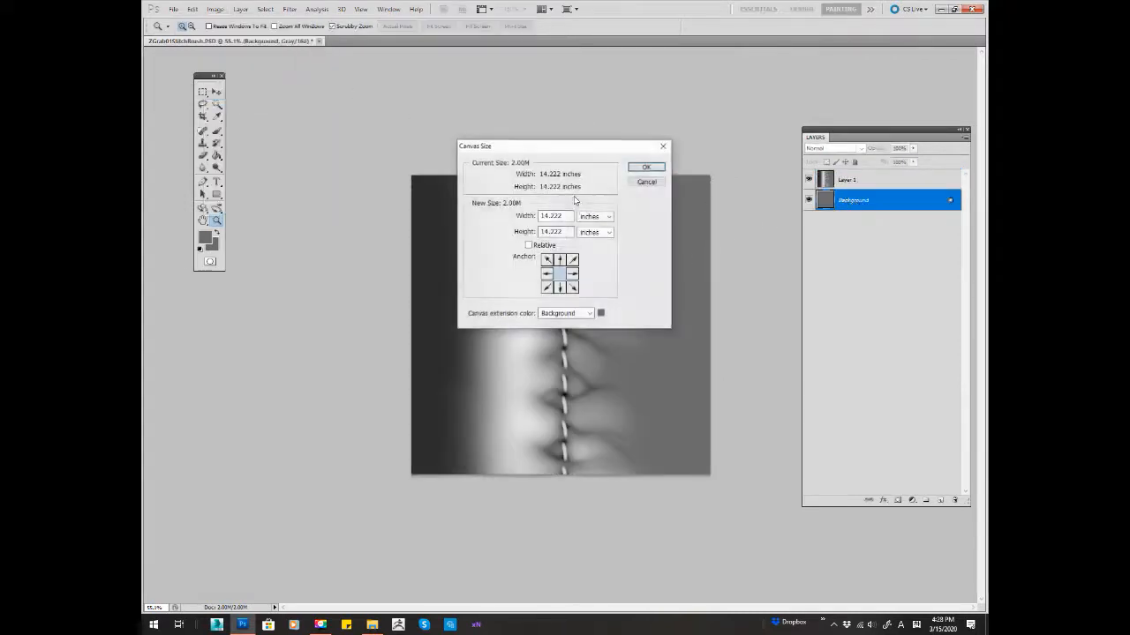
pyautogui.click(585, 223)
pyautogui.click(589, 235)
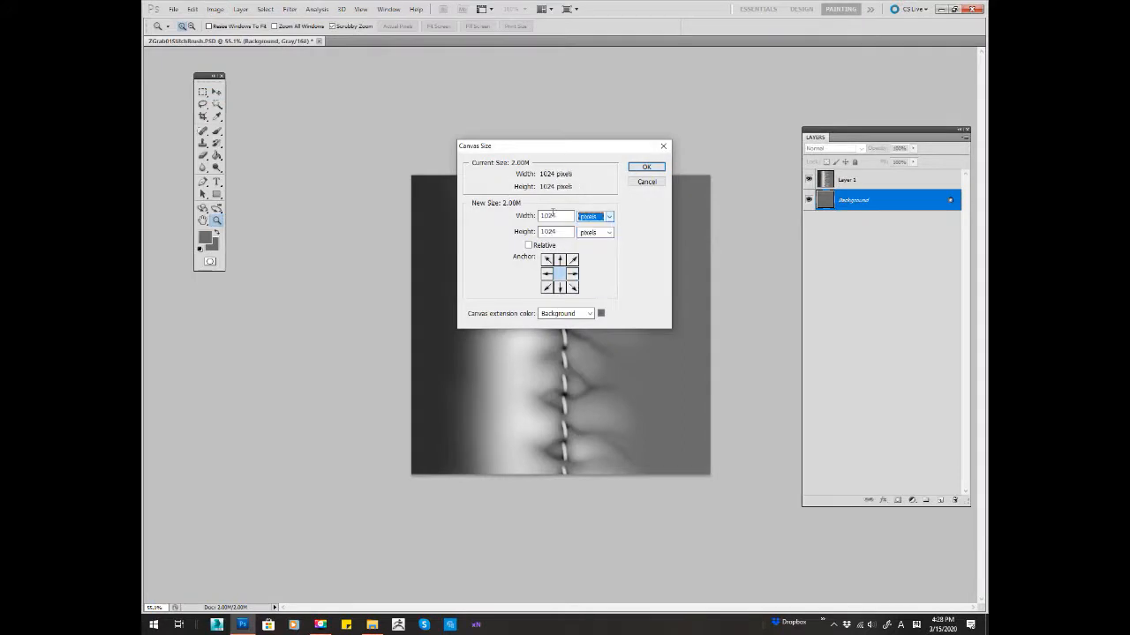
pyautogui.doubleClick(558, 217)
pyautogui.write('2048')
pyautogui.press('Tab')
pyautogui.press('Tab')
pyautogui.write('2048')
pyautogui.press('Return')
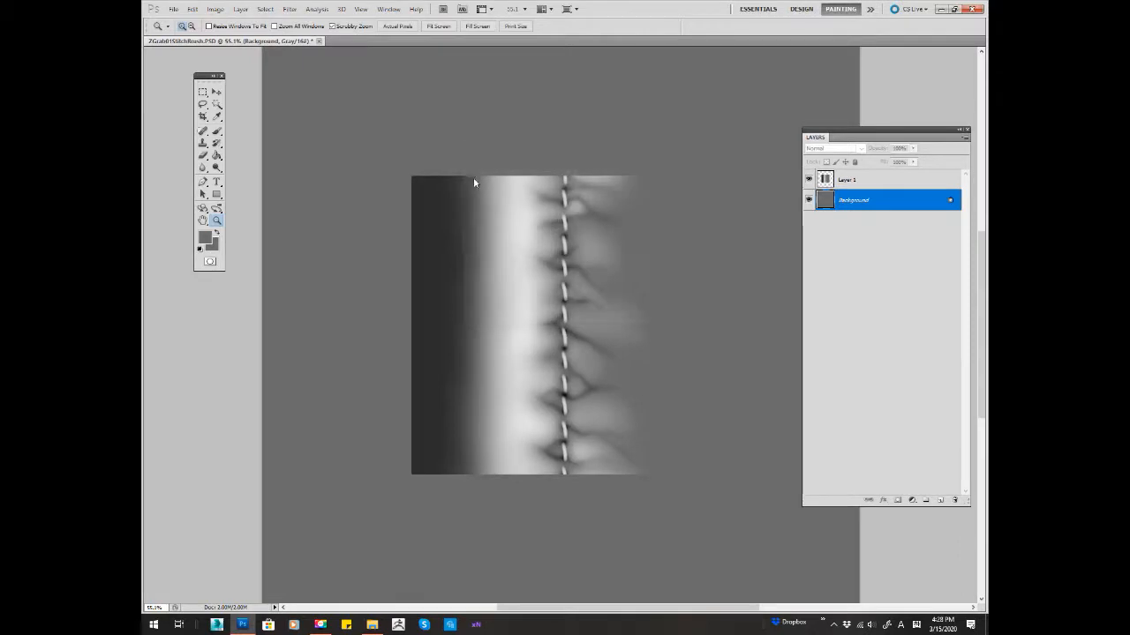
pyautogui.hotkey('ctrl', '-')
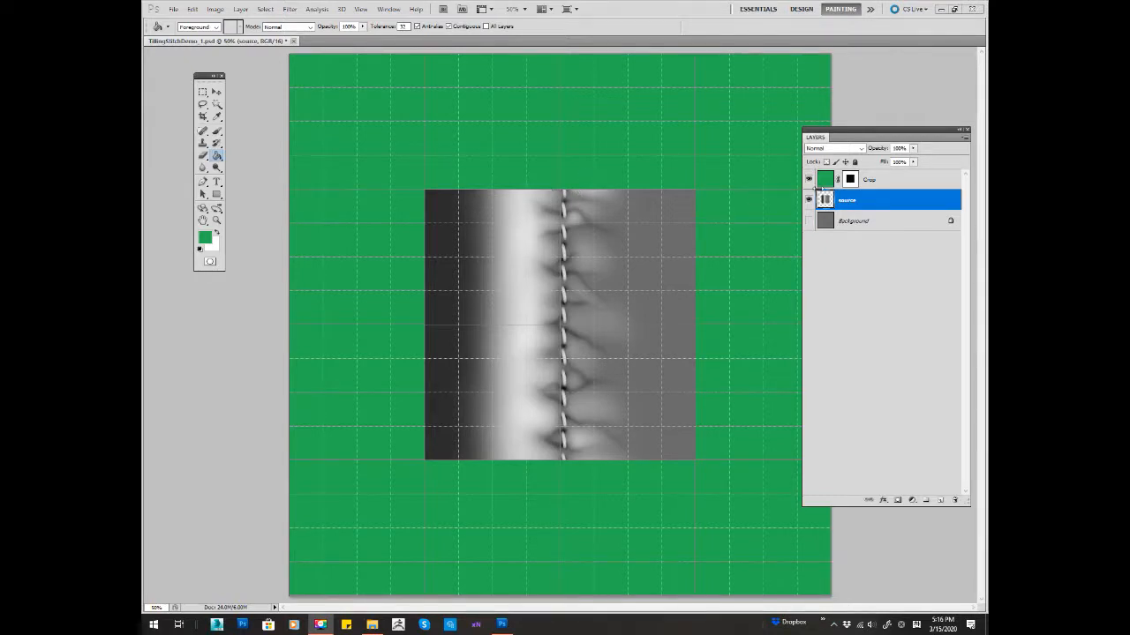
# Duplicate the source layer in TillingStitchDemo_1.psd and flip the copy vertically
pyautogui.click(822, 201)
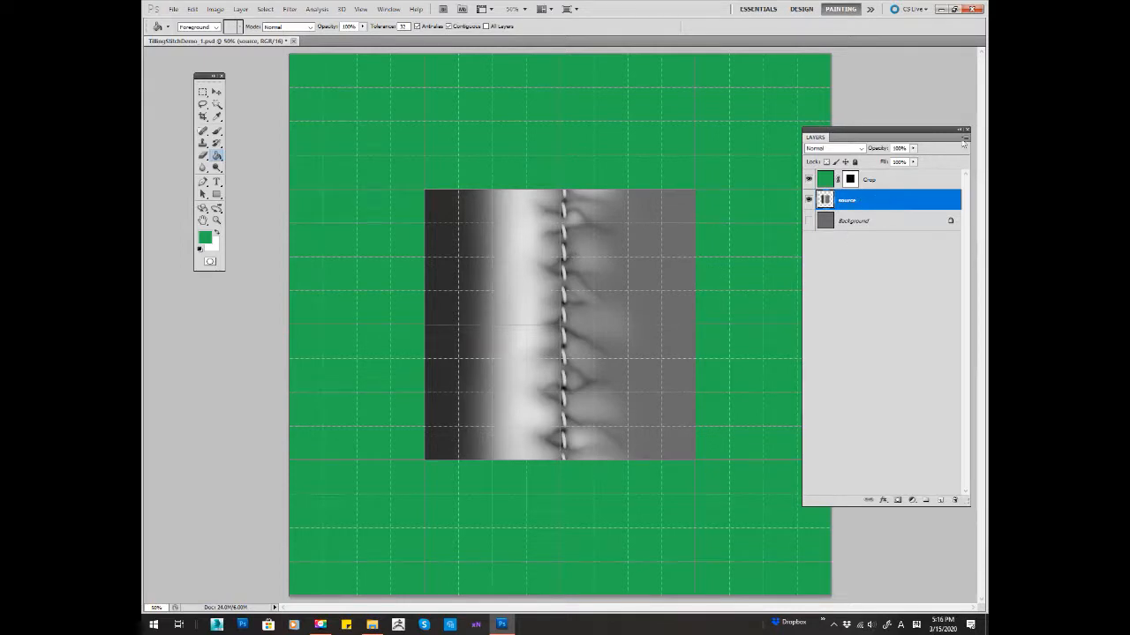
pyautogui.click(965, 137)
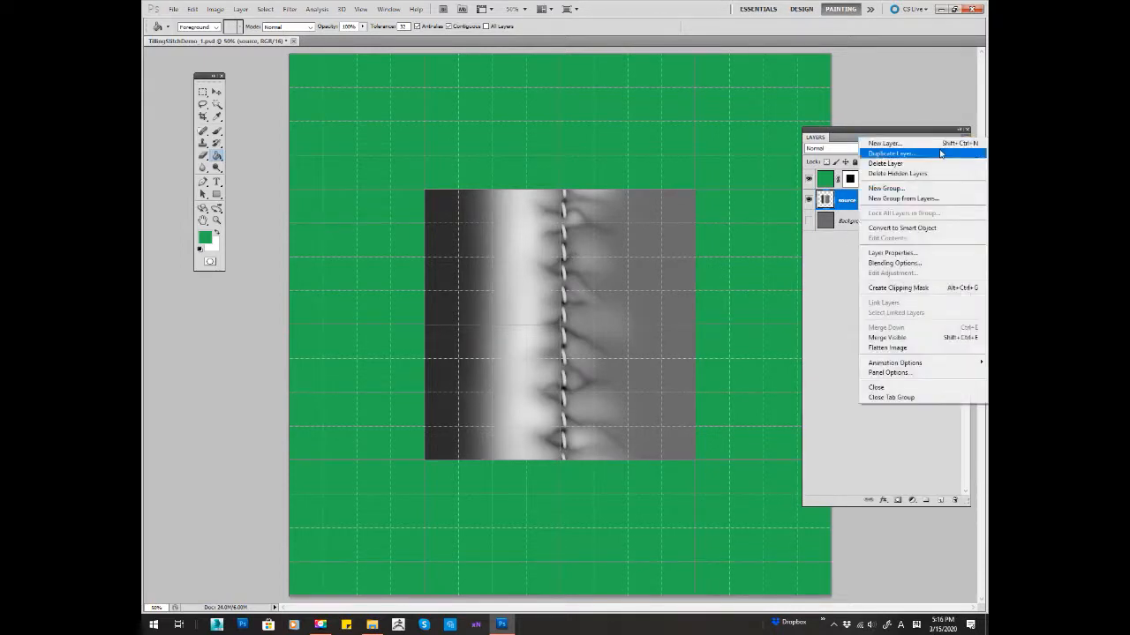
pyautogui.click(940, 154)
pyautogui.click(655, 192)
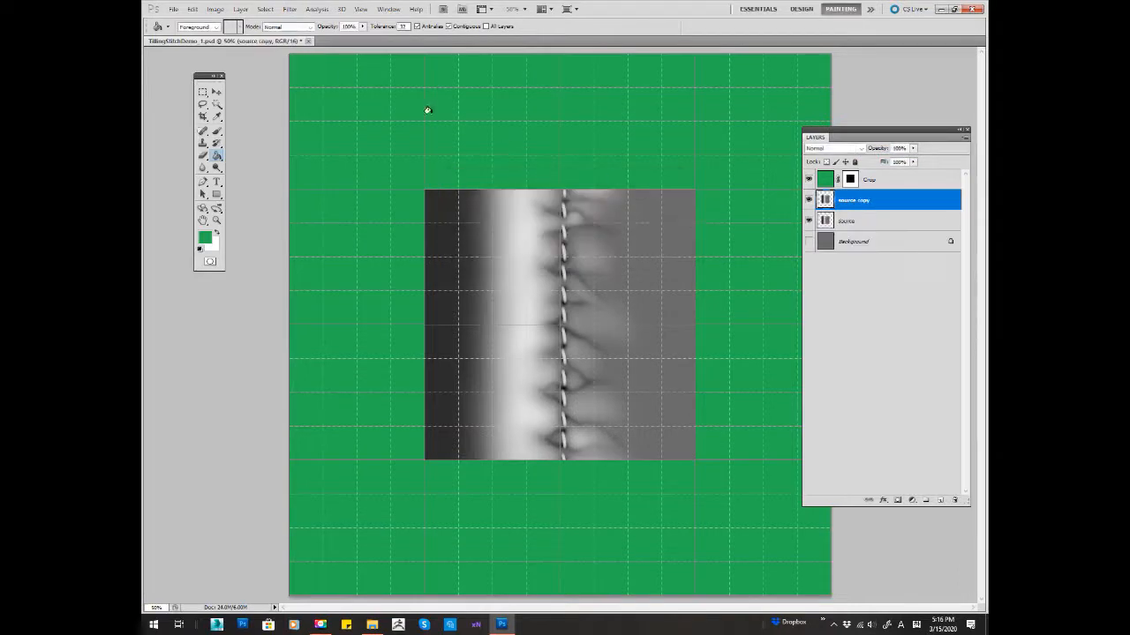
pyautogui.click(193, 8)
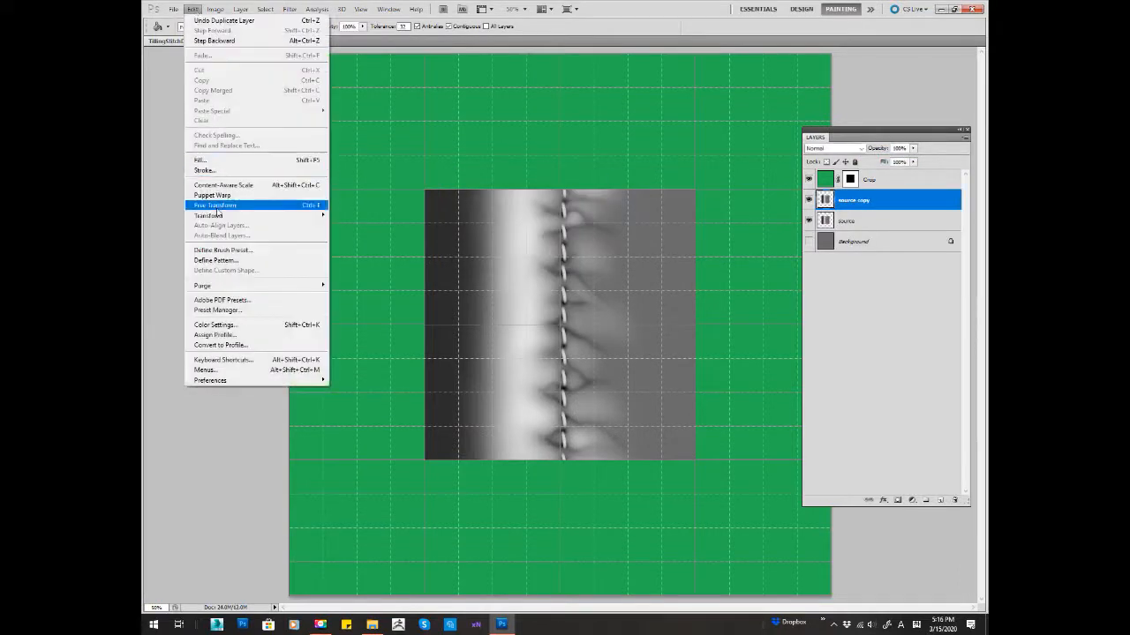
pyautogui.moveTo(221, 216)
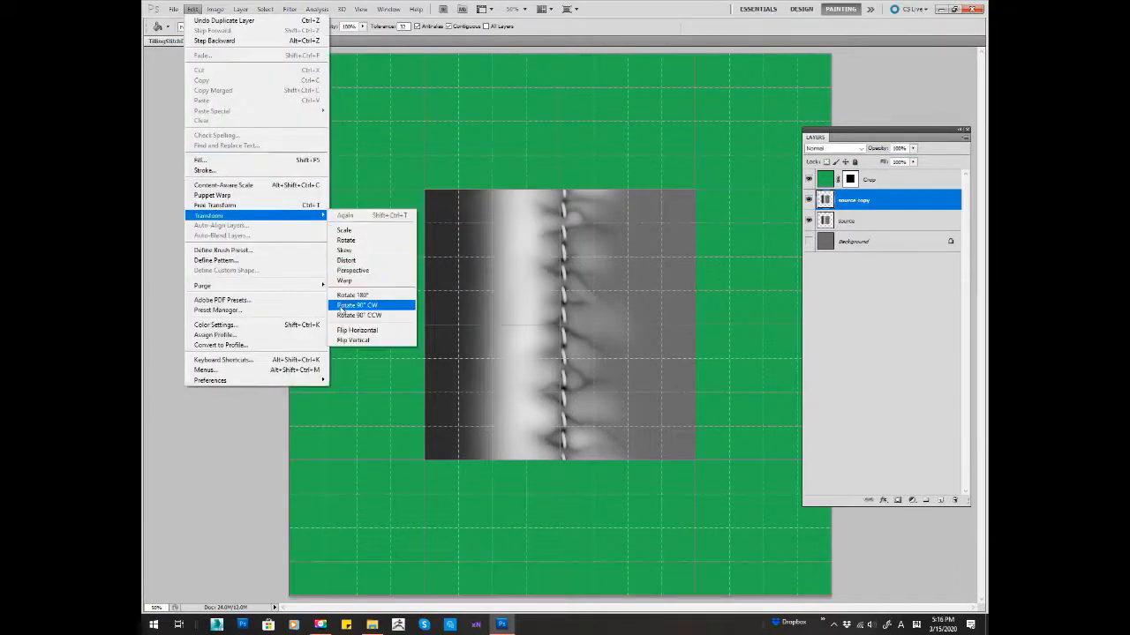
pyautogui.click(346, 342)
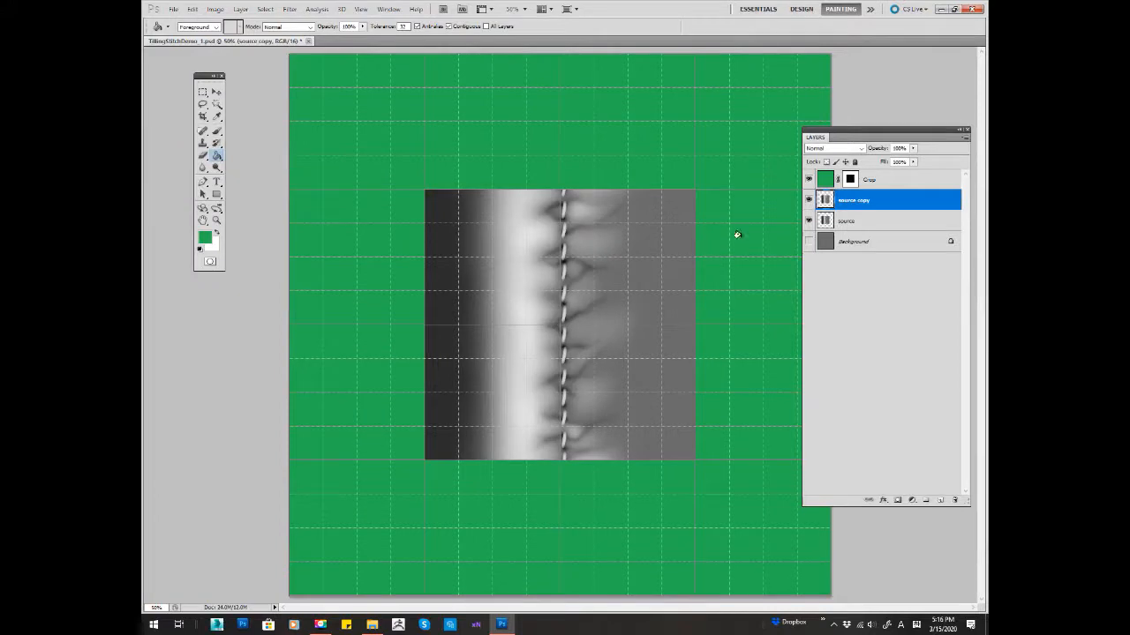
# Add a layer mask to the source copy layer and invert the mask to black
pyautogui.click(810, 203)
pyautogui.click(898, 501)
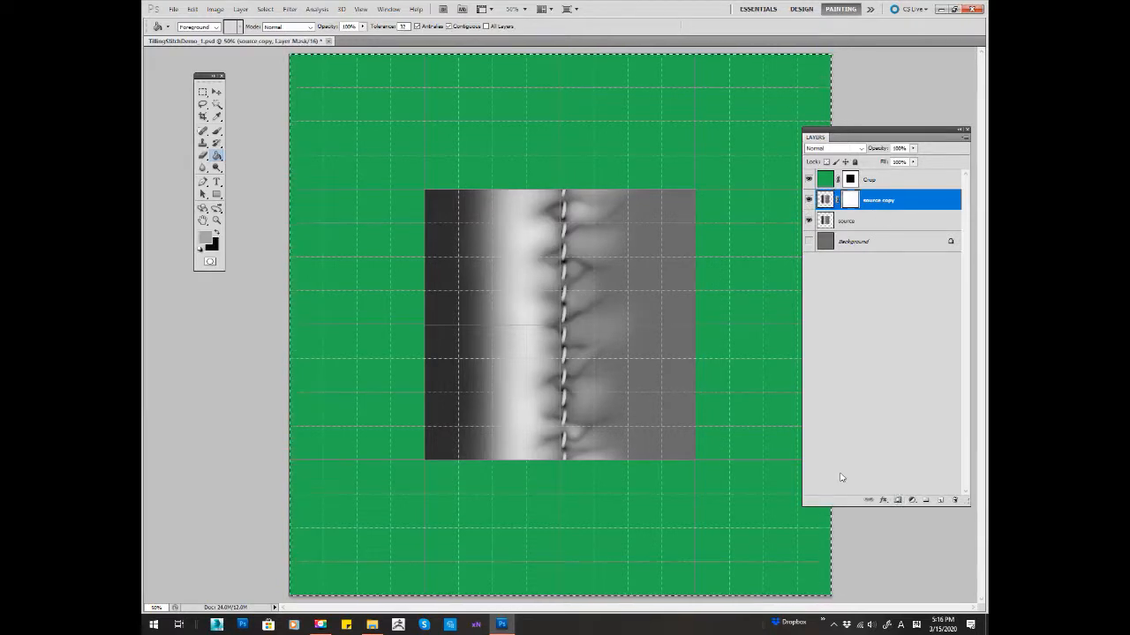
pyautogui.hotkey('ctrl', 'i')
# Set the foreground colour to white and the background to black, and apply a gradient on the source copy's mask near the tile's lower edge
pyautogui.click(212, 245)
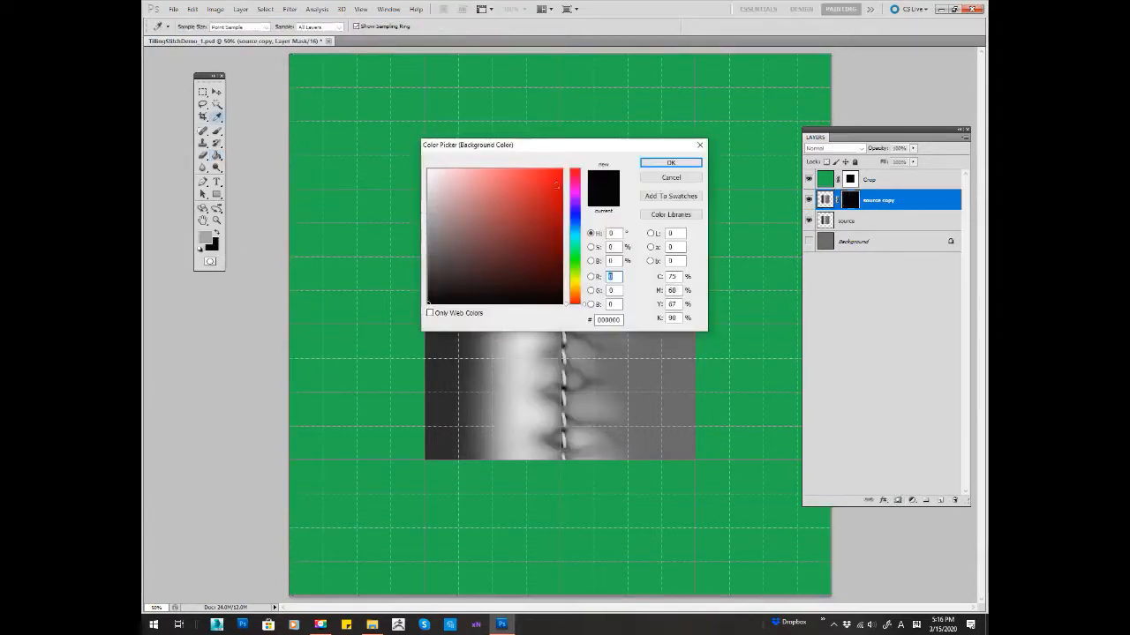
pyautogui.click(665, 163)
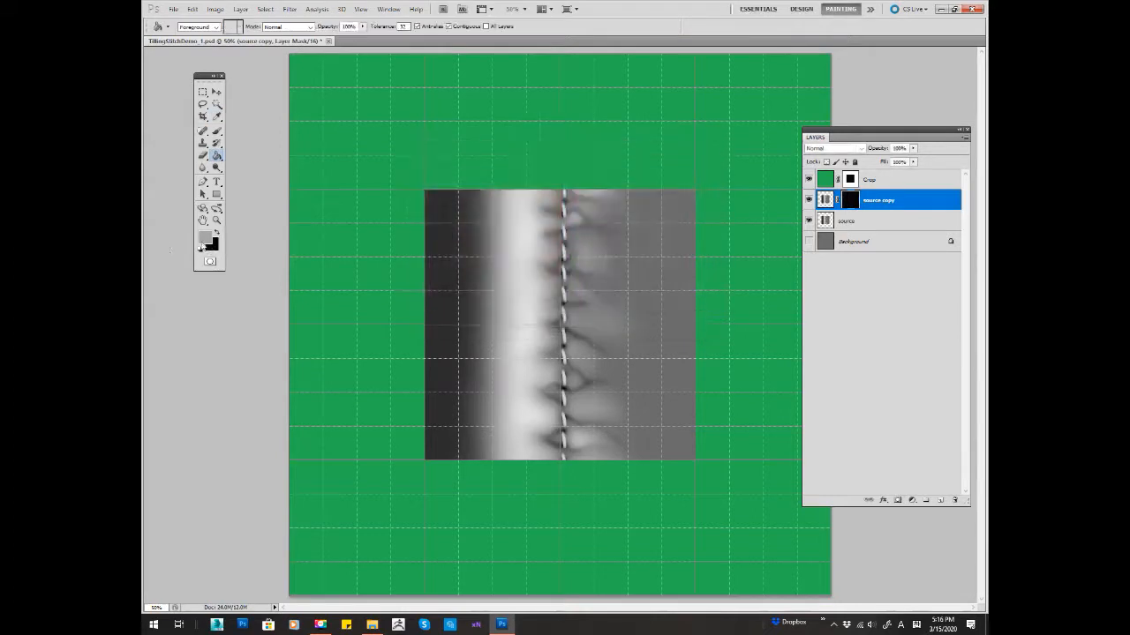
pyautogui.click(203, 239)
pyautogui.click(670, 163)
pyautogui.moveTo(221, 154); pyautogui.dragTo(252, 154)
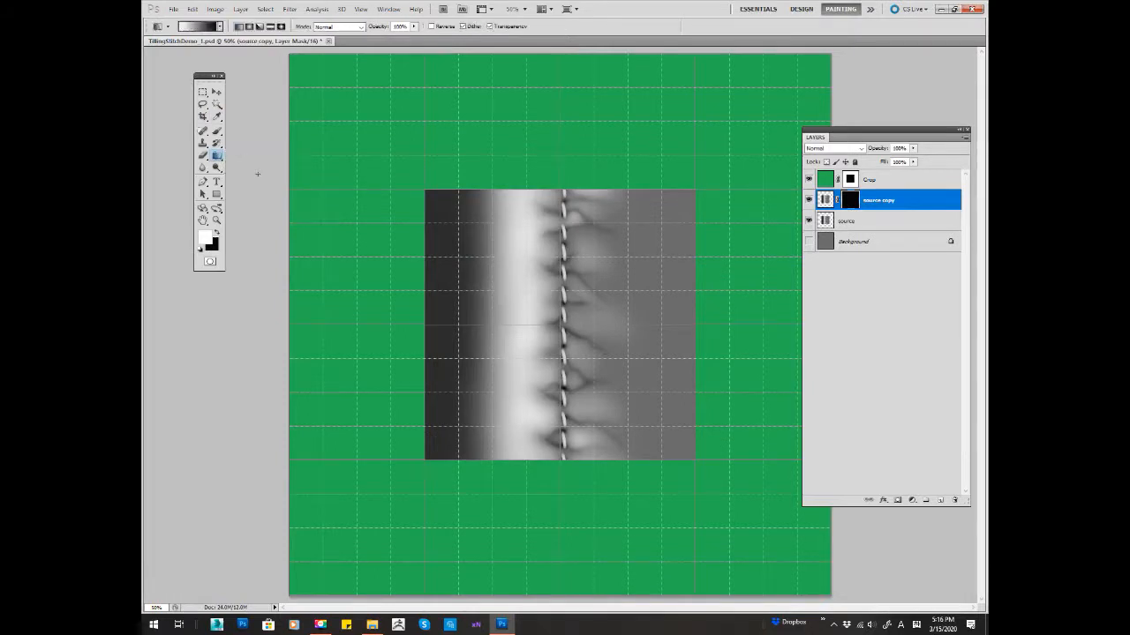
pyautogui.click(361, 9)
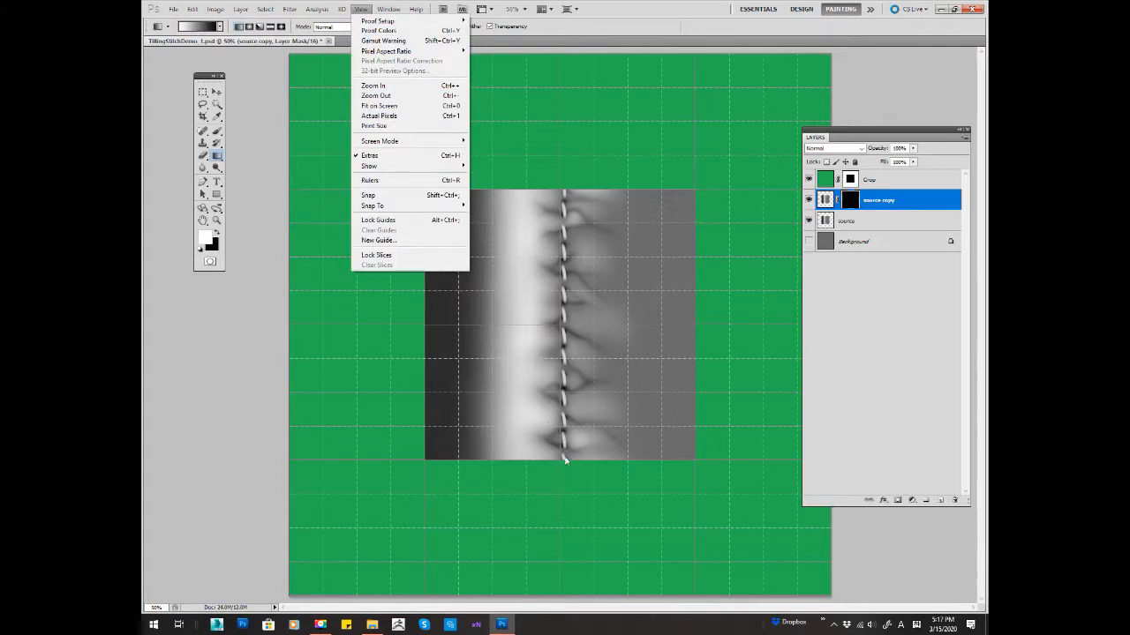
pyautogui.click(243, 311)
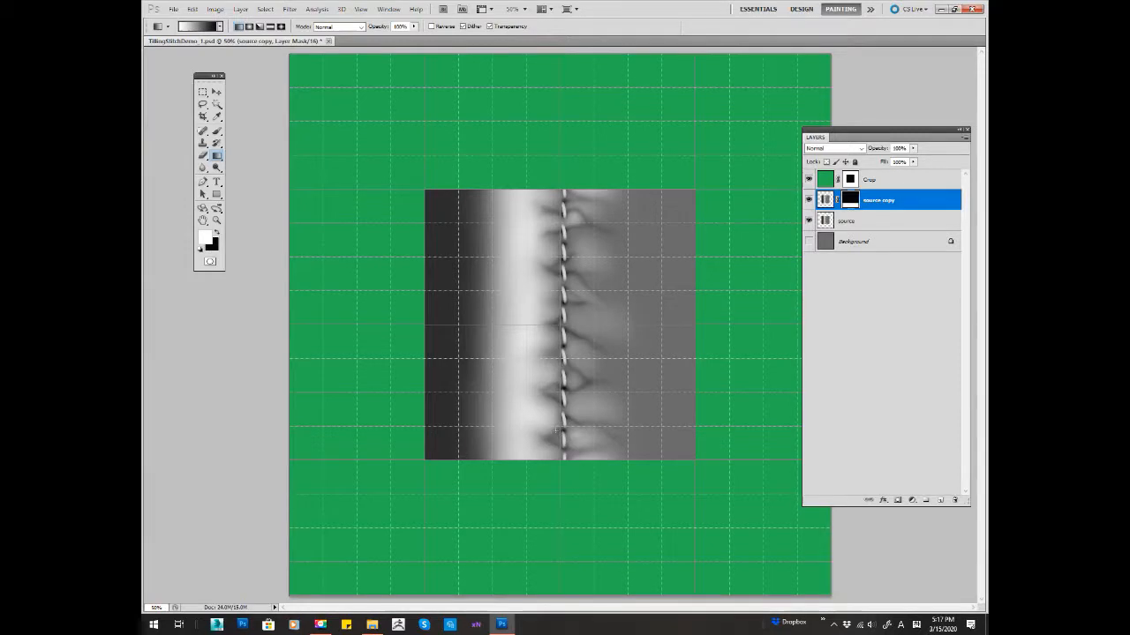
# Brush the lowest stitch into the source copy's mask, and inspect the blend without the grid overlay and the source layer
pyautogui.click(219, 133)
pyautogui.click(227, 132)
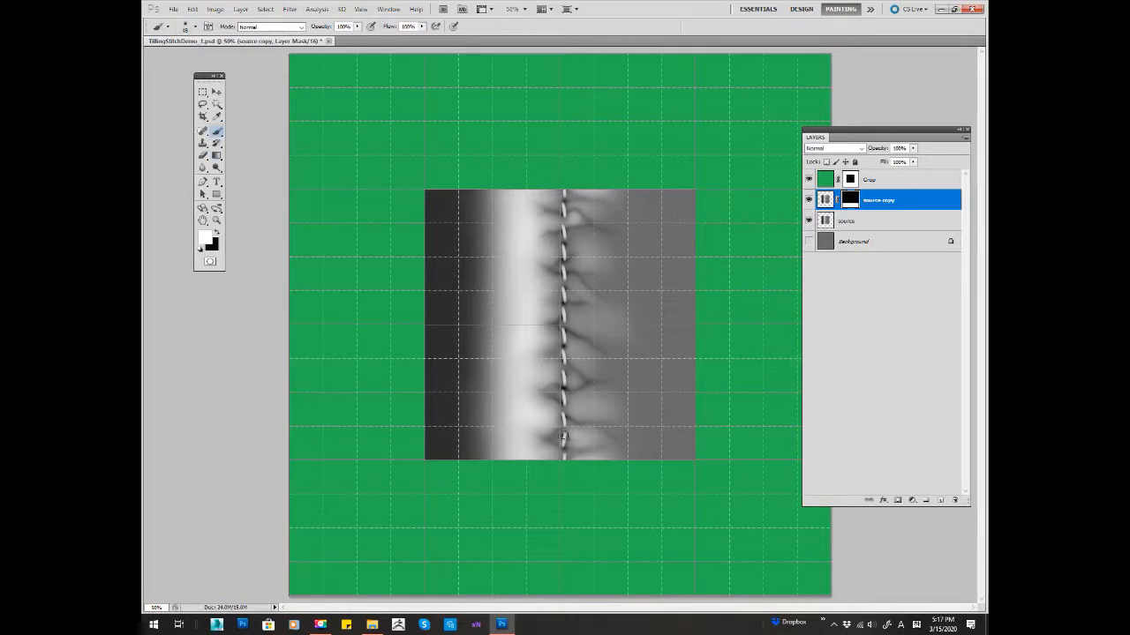
pyautogui.click(360, 9)
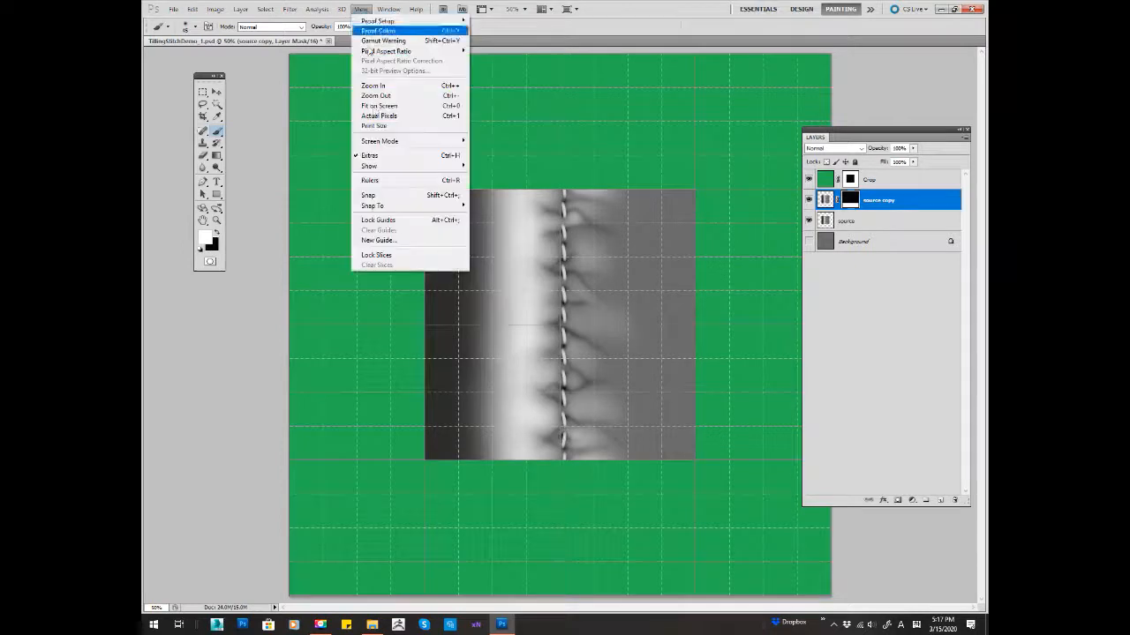
pyautogui.click(402, 152)
pyautogui.click(809, 221)
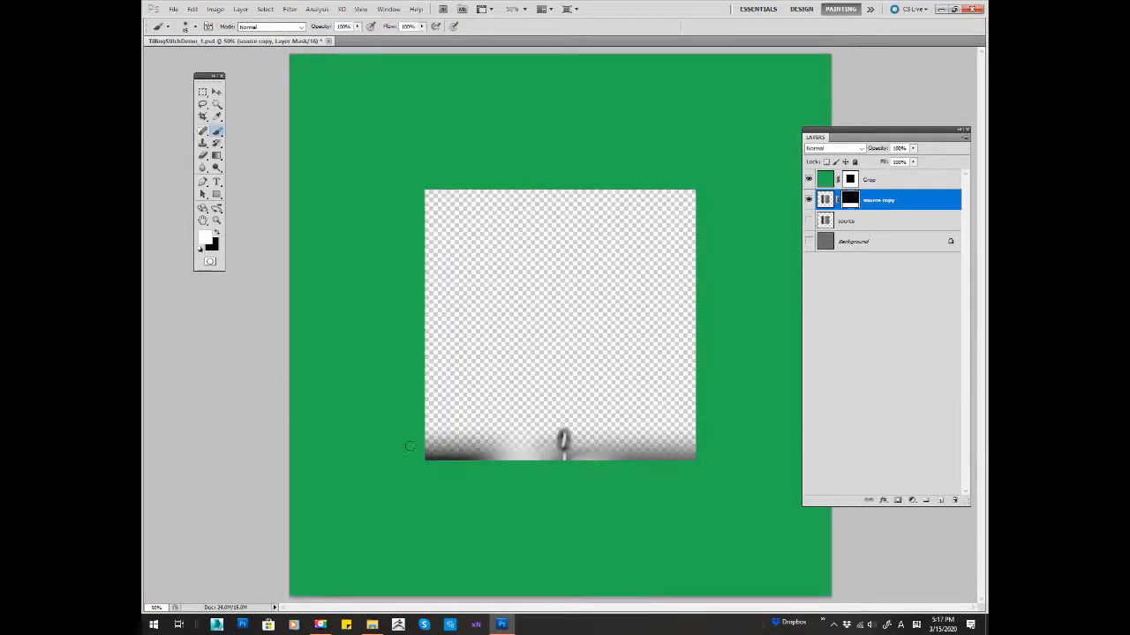
pyautogui.click(809, 221)
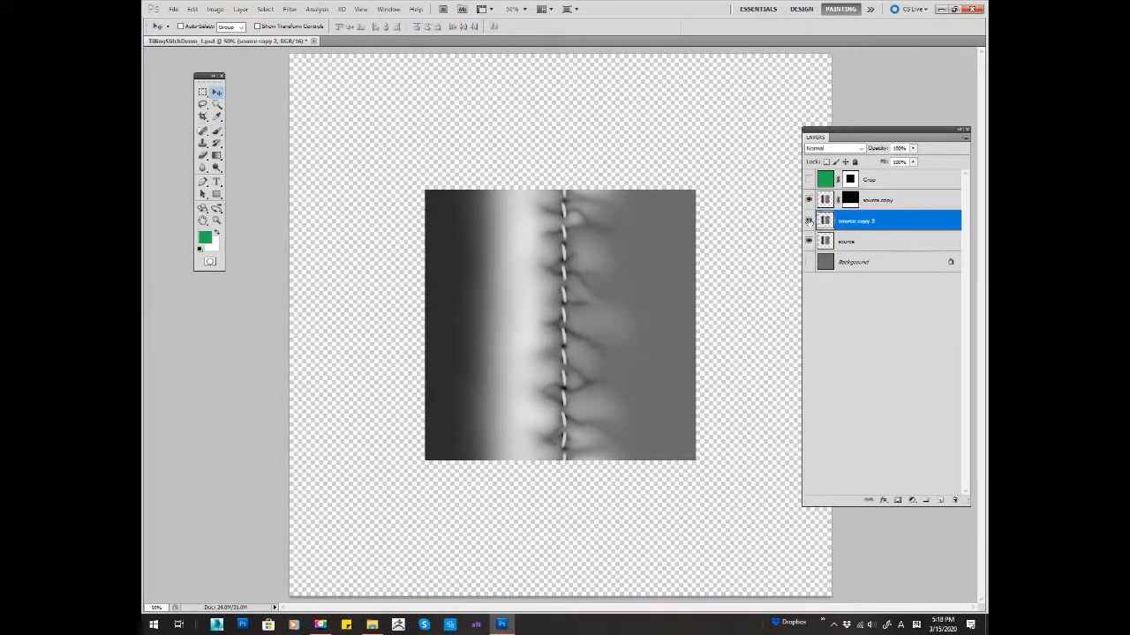
# Stamp the visible layers, without source copy 2, above source copy and move the stamp straight up against the tile's upper edge
pyautogui.click(808, 221)
pyautogui.click(870, 207)
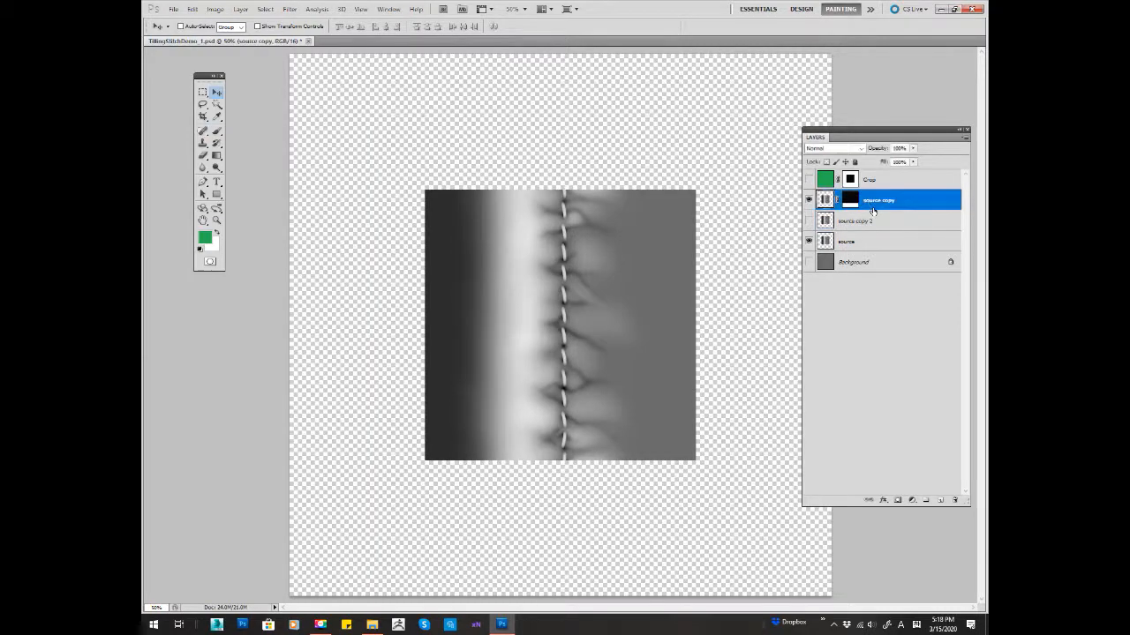
pyautogui.hotkey('ctrl', 'shift', 'alt', 'e')
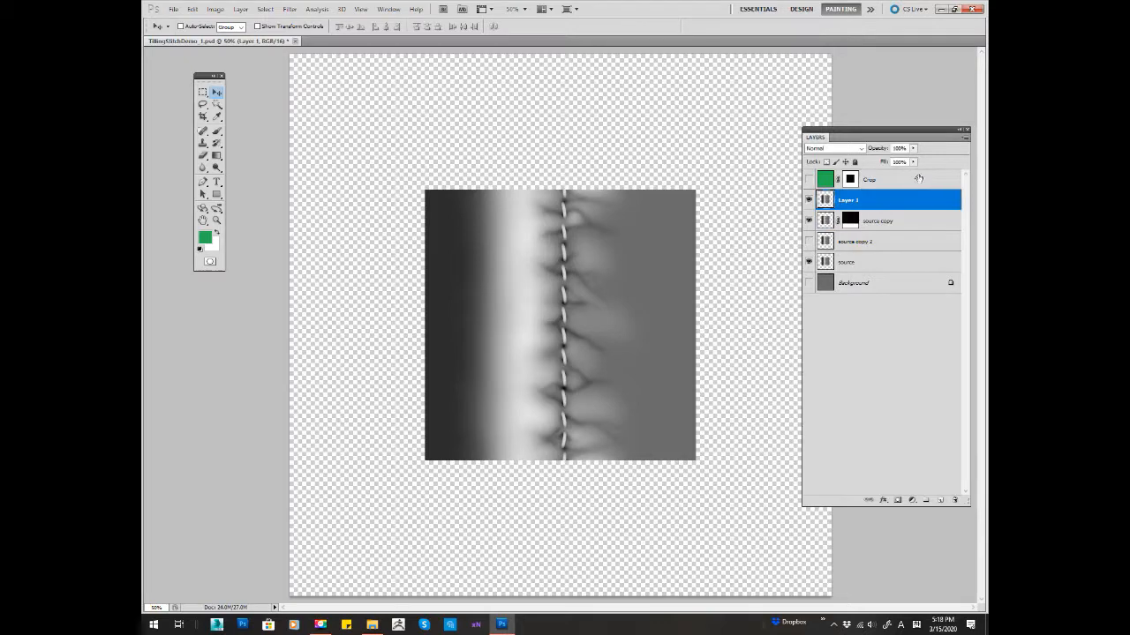
pyautogui.moveTo(664, 316); pyautogui.dragTo(597, 134)
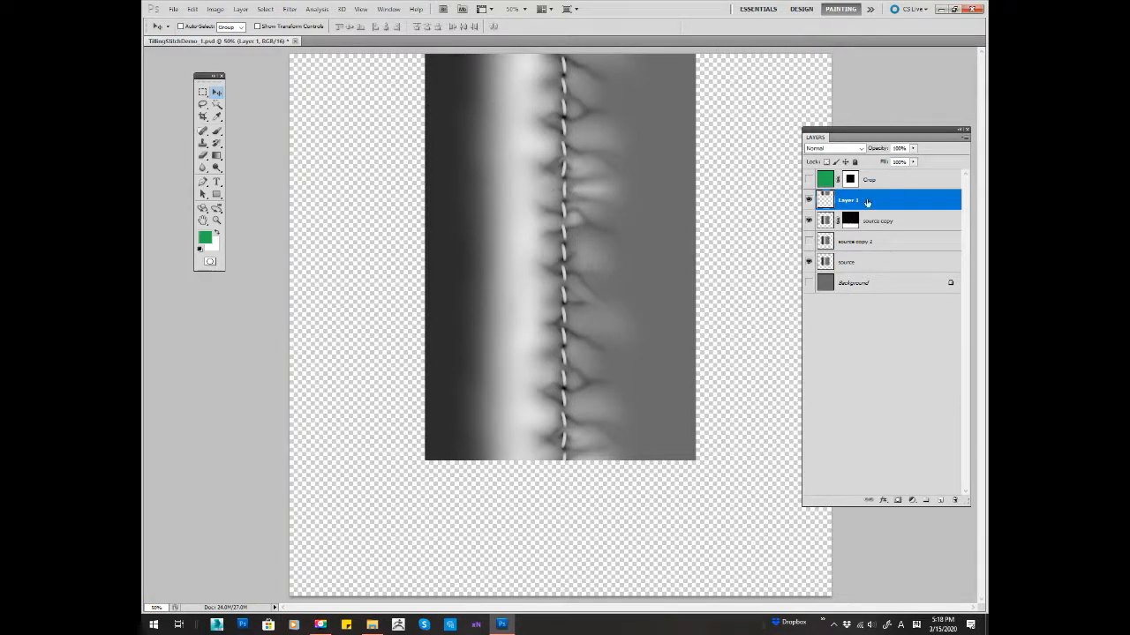
# Stamp the visible layers into another new layer and apply a Gaussian Blur to it
pyautogui.press('alt')
pyautogui.hotkey('ctrl', 'alt', 'shift', 'e')
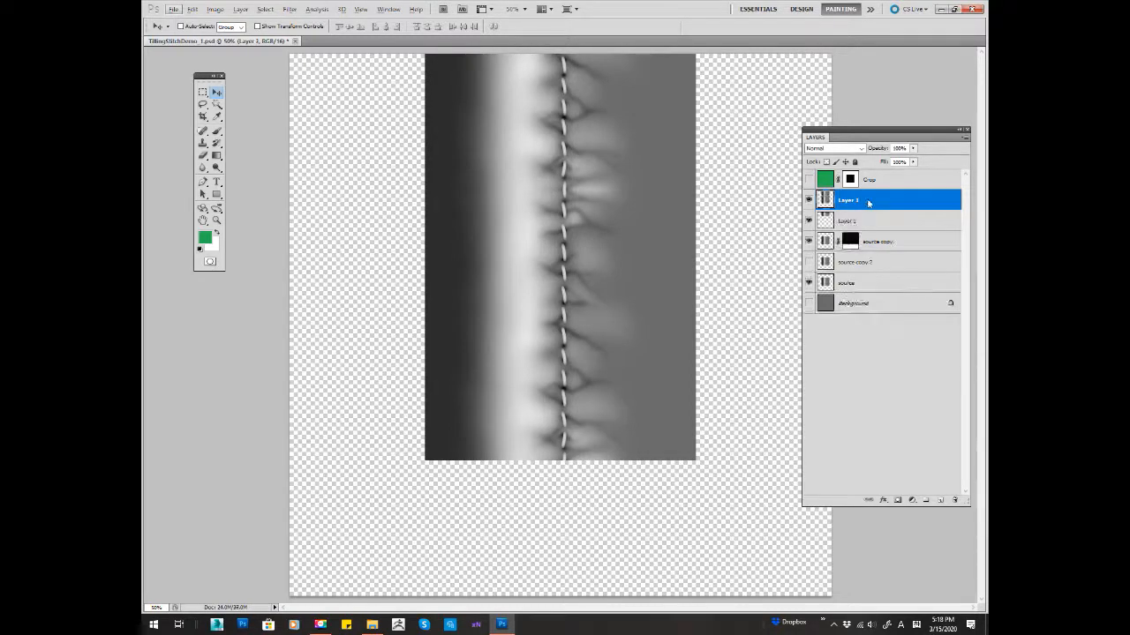
pyautogui.click(361, 9)
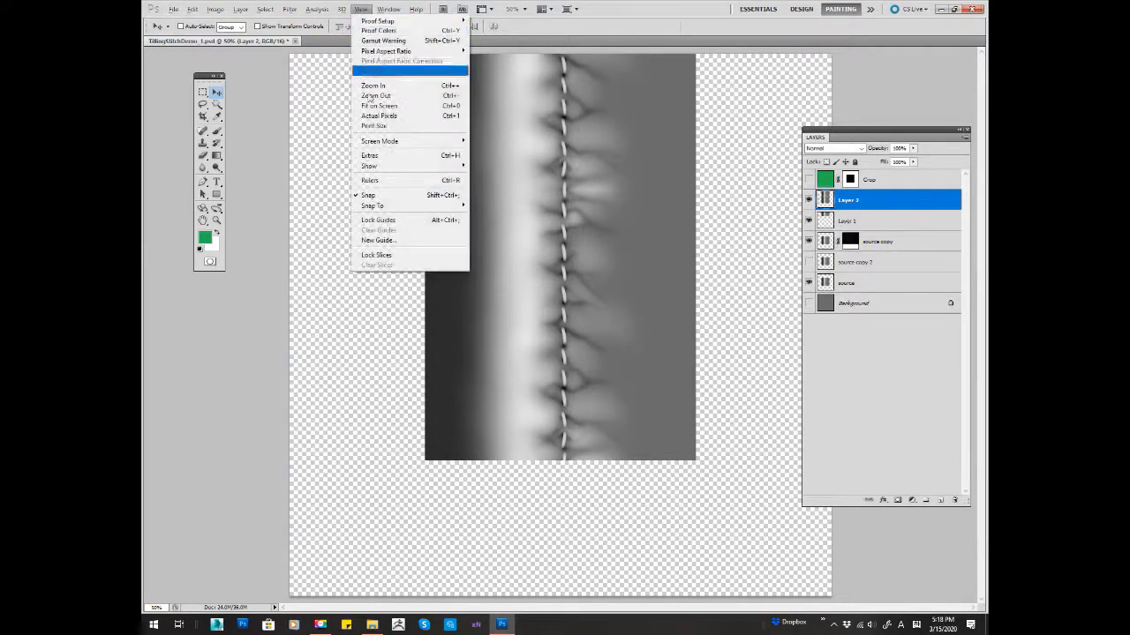
pyautogui.moveTo(289, 9)
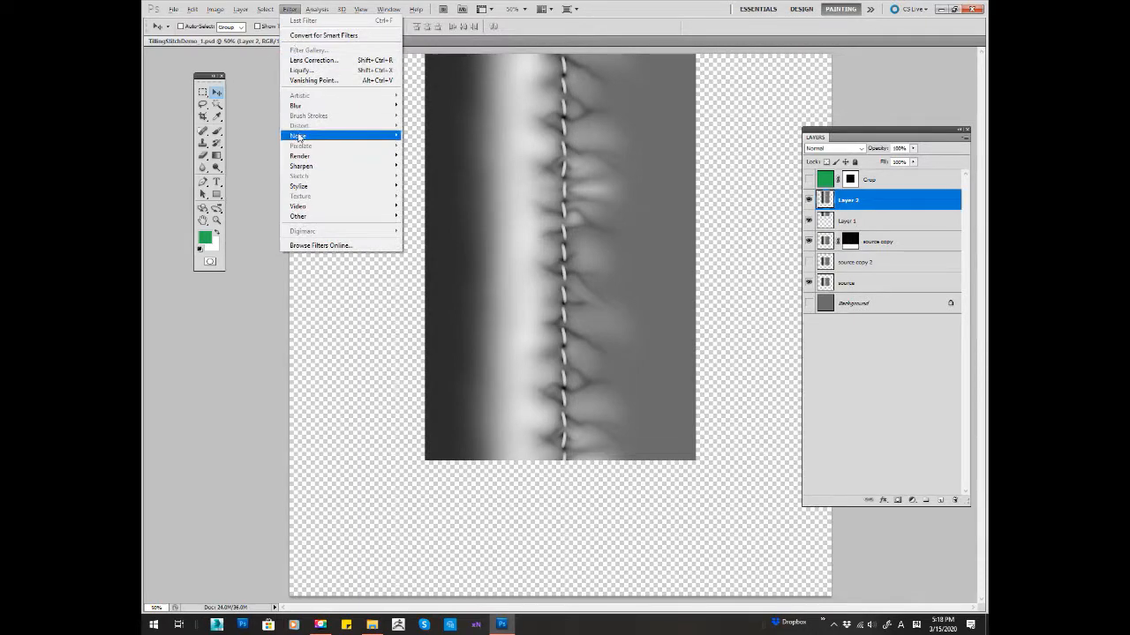
pyautogui.moveTo(298, 107)
pyautogui.click(425, 144)
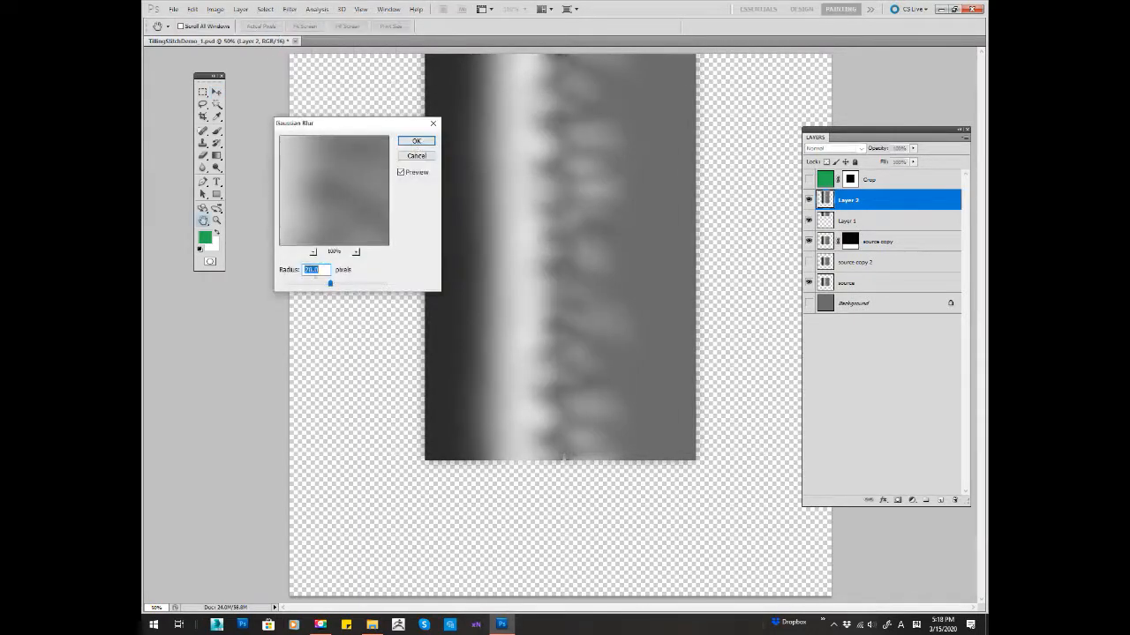
pyautogui.click(415, 141)
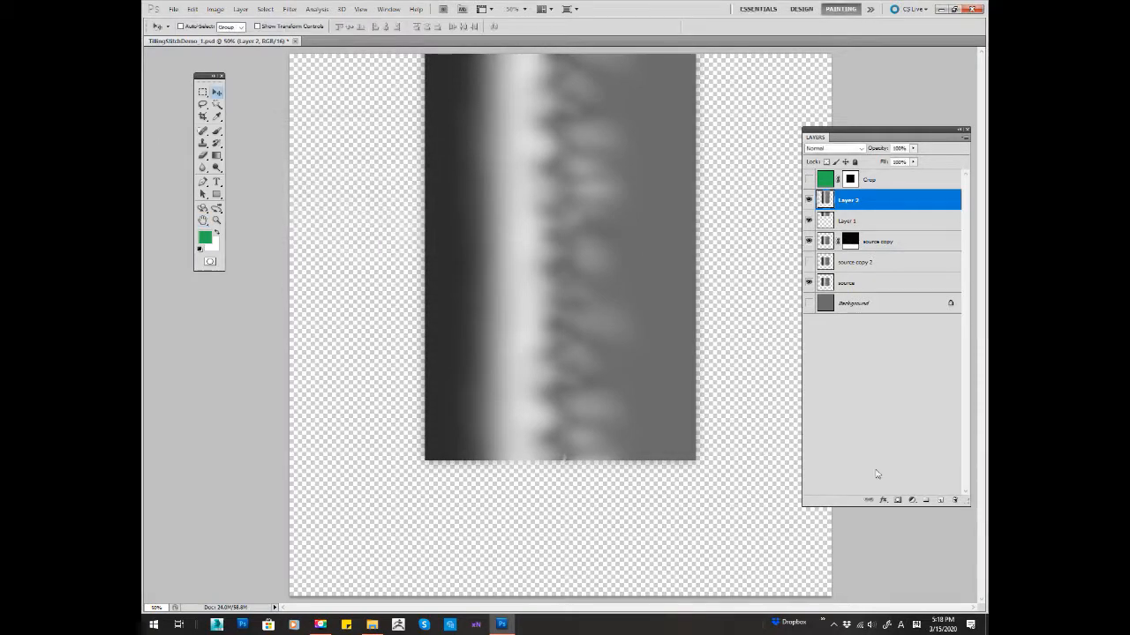
# Add a black layer mask to the blurred layer and paint white on it along the seam at the tile's upper edge
pyautogui.click(897, 501)
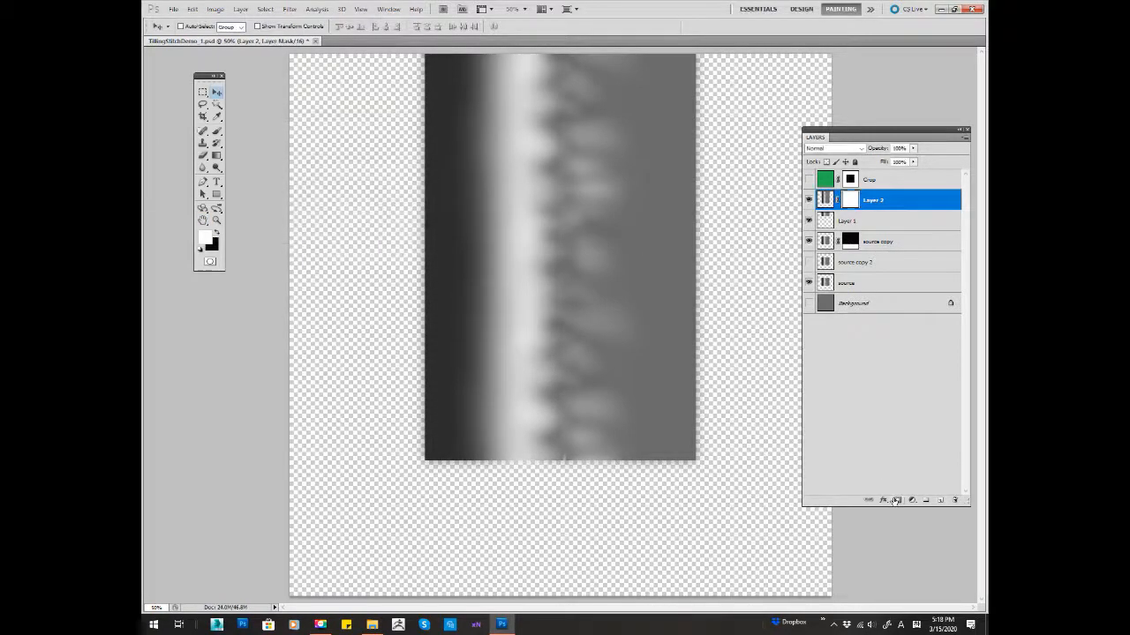
pyautogui.hotkey('ctrl', 'i')
pyautogui.press('b')
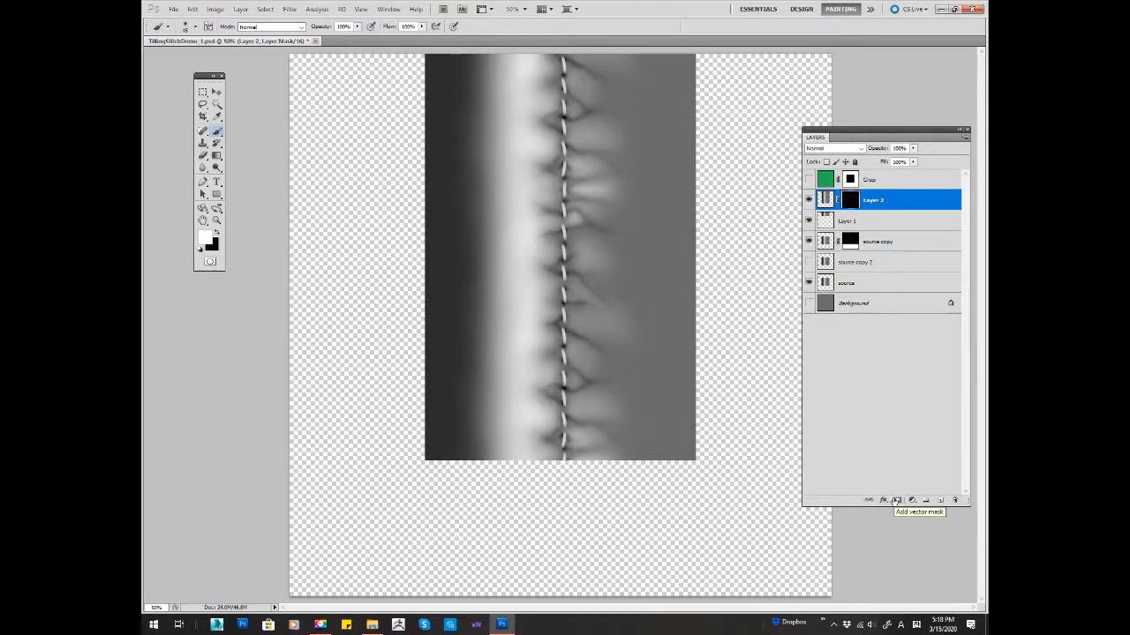
pyautogui.press(']')
pyautogui.moveTo(578, 188); pyautogui.dragTo(625, 189)
pyautogui.press('[')
pyautogui.press('[')
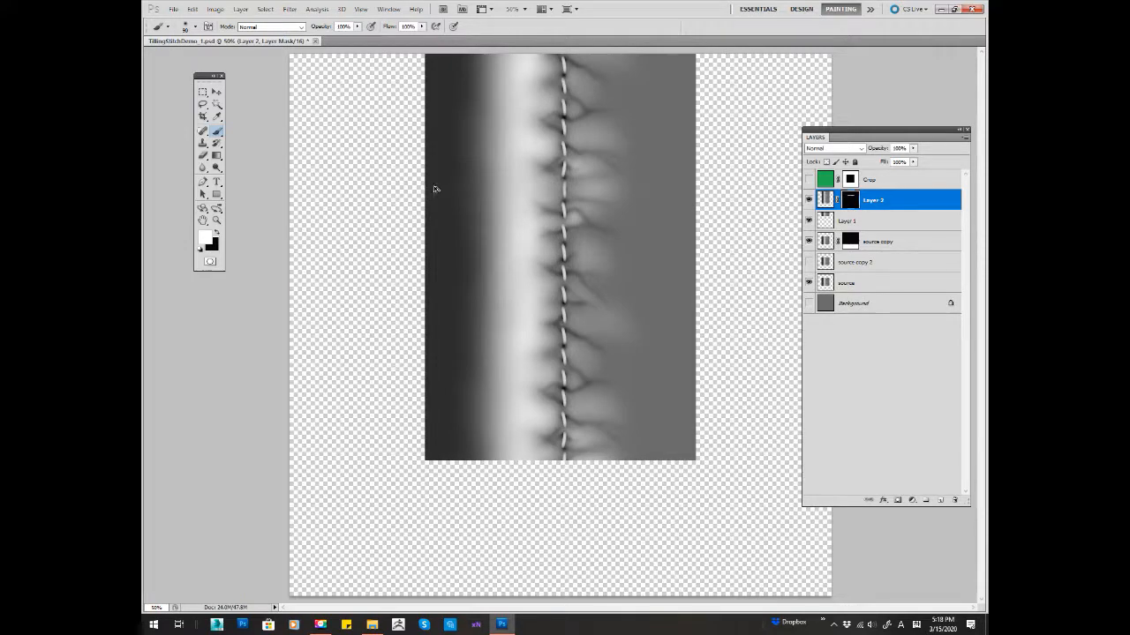
# Stamp the visible layers into a new layer and vertically flip its tile area, selected from the Crop layer's inverted mask
pyautogui.hotkey('ctrl', 'shift', 'alt', 'e')
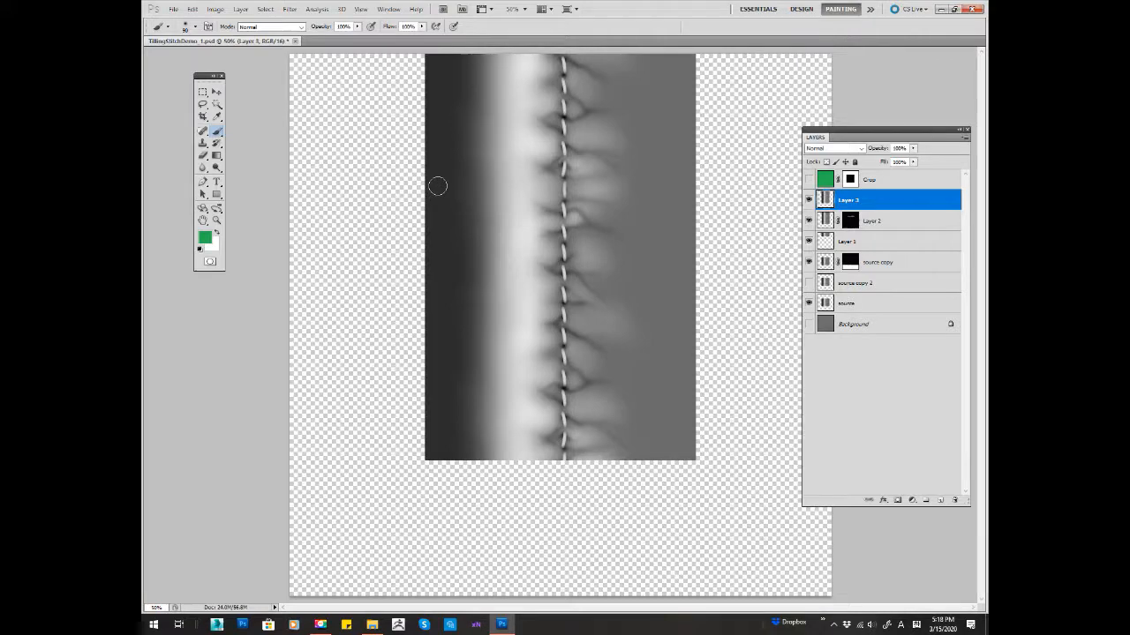
pyautogui.keyDown('ctrl'); pyautogui.click(847, 182); pyautogui.keyUp('ctrl')
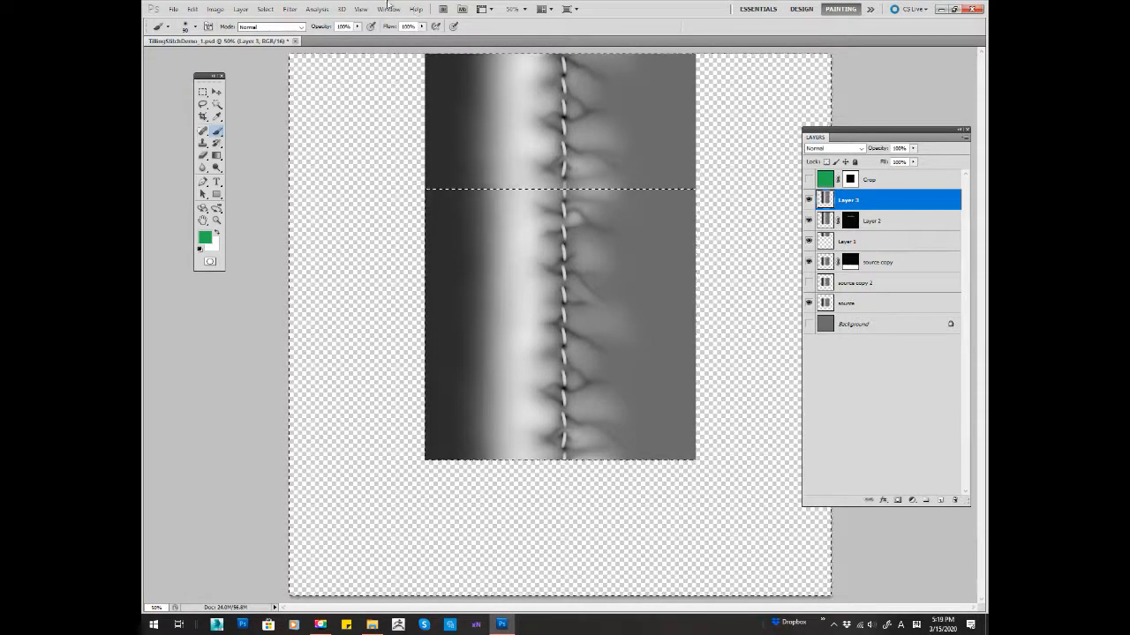
pyautogui.click(294, 11)
pyautogui.moveTo(266, 11)
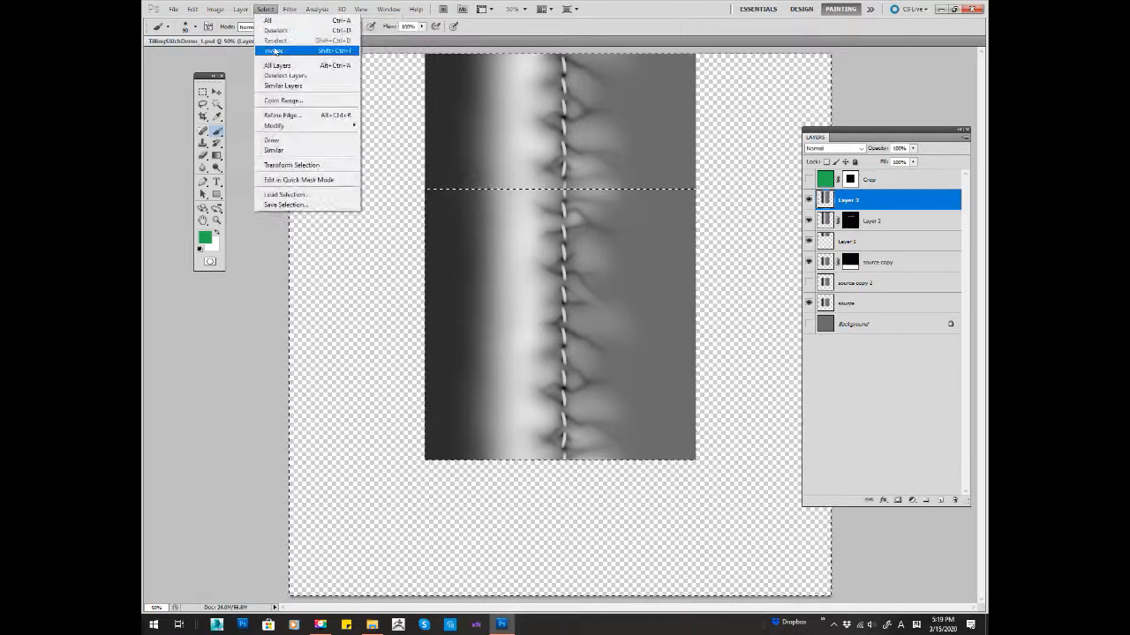
pyautogui.click(279, 50)
pyautogui.click(192, 10)
pyautogui.moveTo(291, 215)
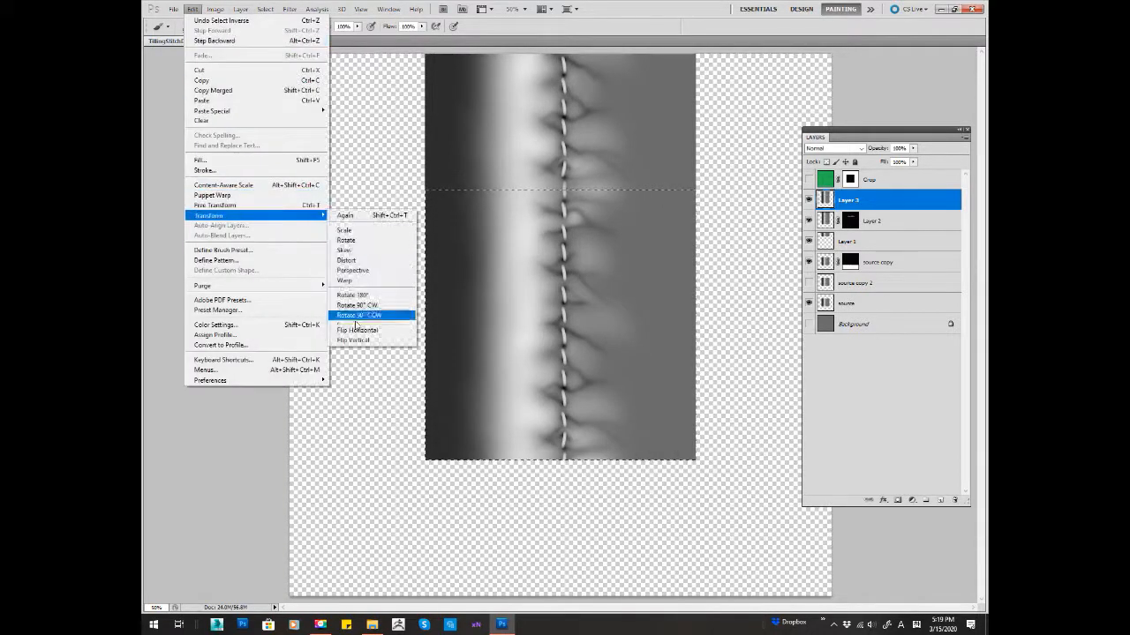
pyautogui.click(356, 341)
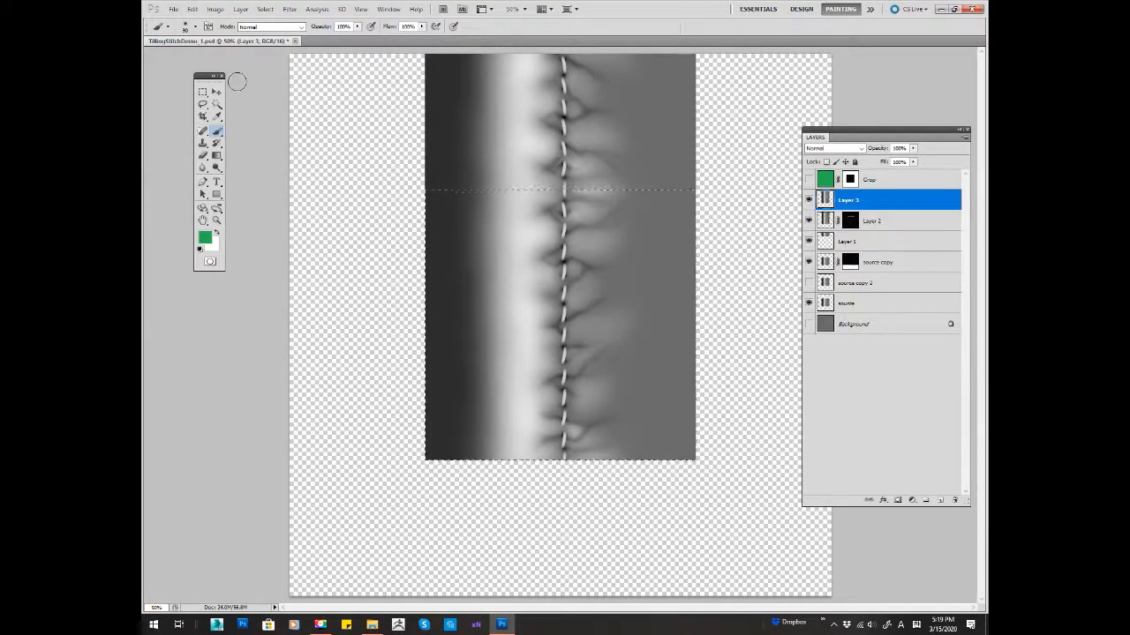
# Add a black mask to the flipped layer and apply a white gradient near the tile's lower edge
pyautogui.click(217, 155)
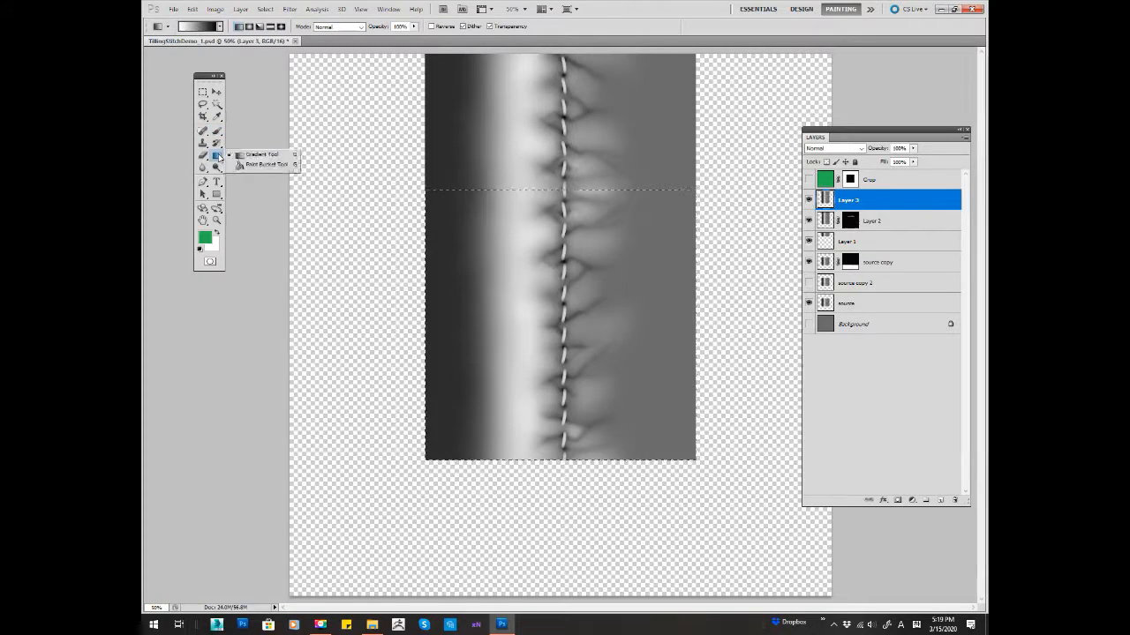
pyautogui.click(256, 154)
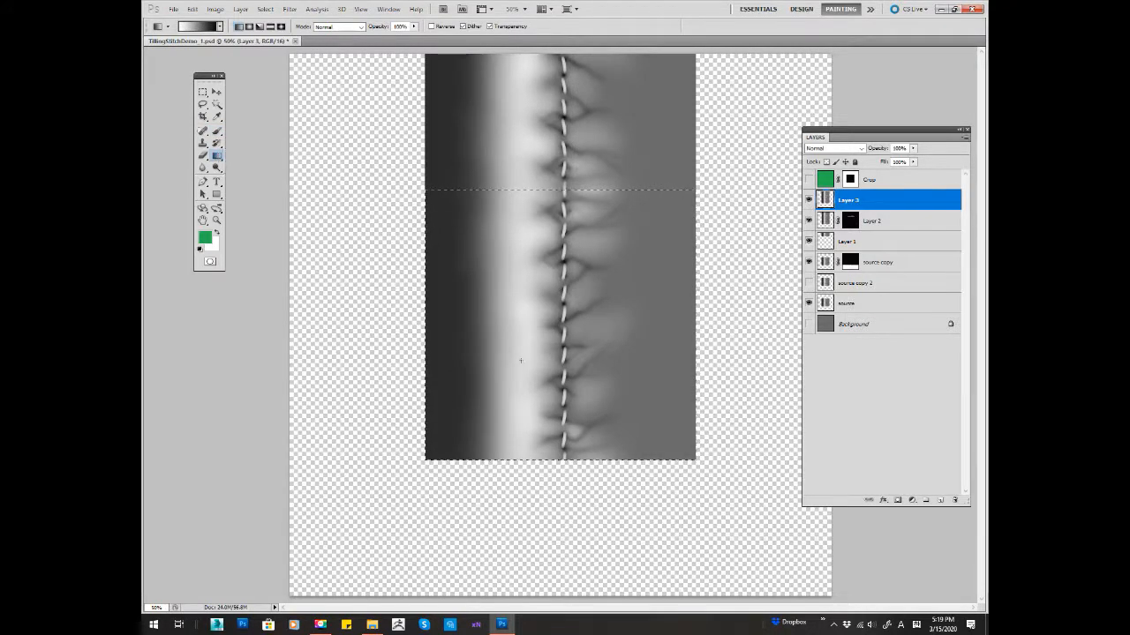
pyautogui.keyDown('alt'); pyautogui.click(898, 499); pyautogui.keyUp('alt')
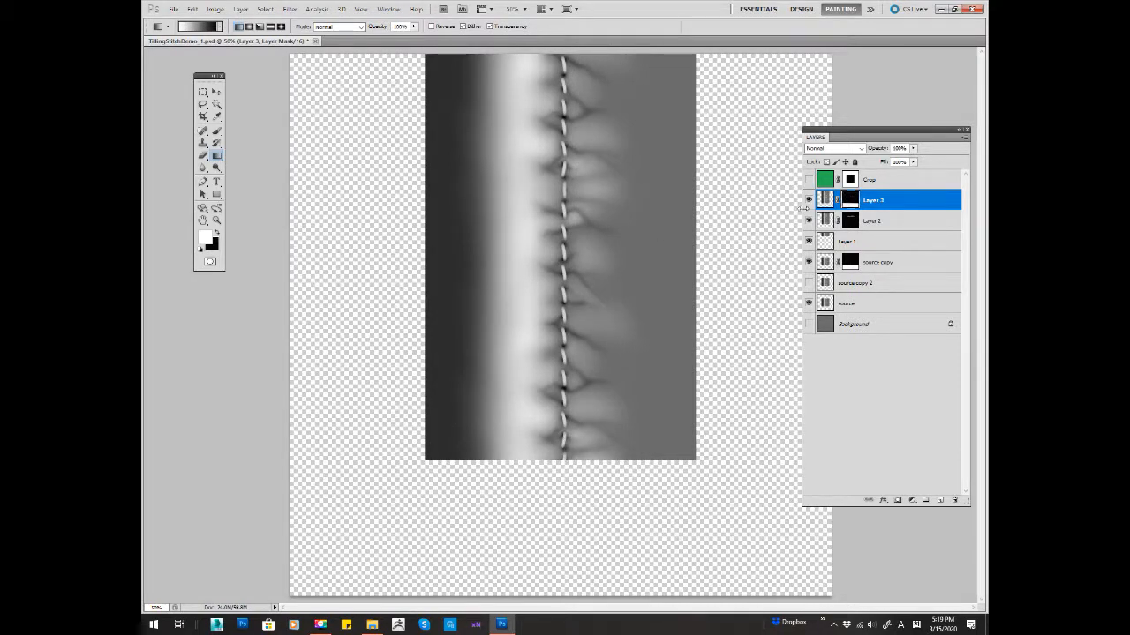
# Stamp the result trimmed to the tile area, and group the working layers as Construction with the group hidden
pyautogui.click(845, 183)
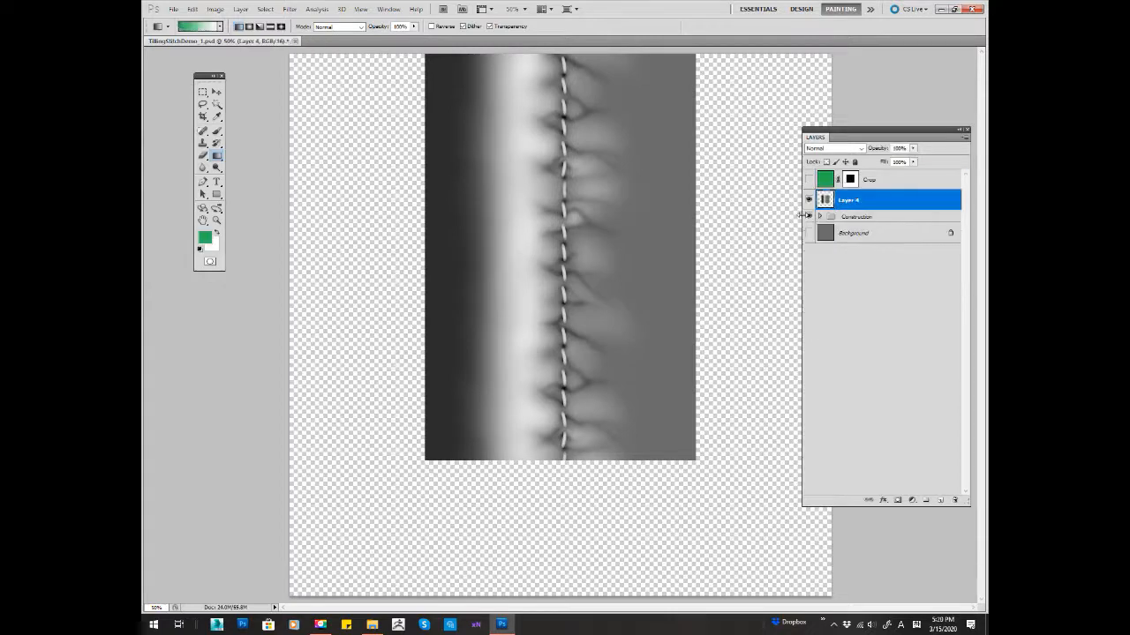
pyautogui.click(809, 216)
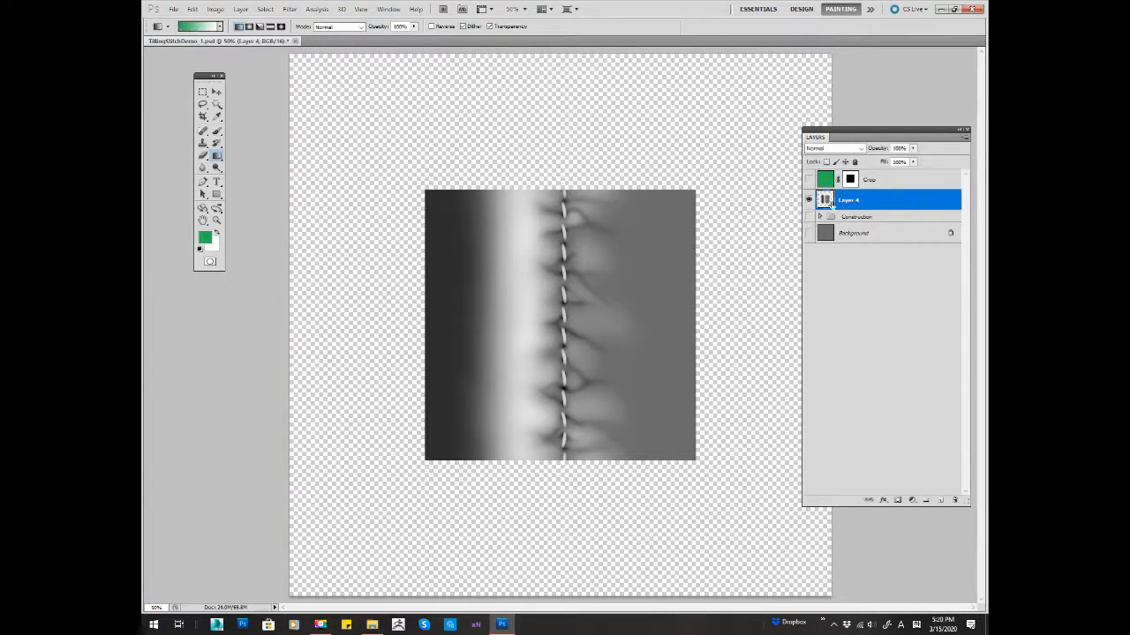
# Duplicate Layer 4, move the copy up against the tile's upper edge to check the vertical tiling, and hide the copy
pyautogui.click(965, 137)
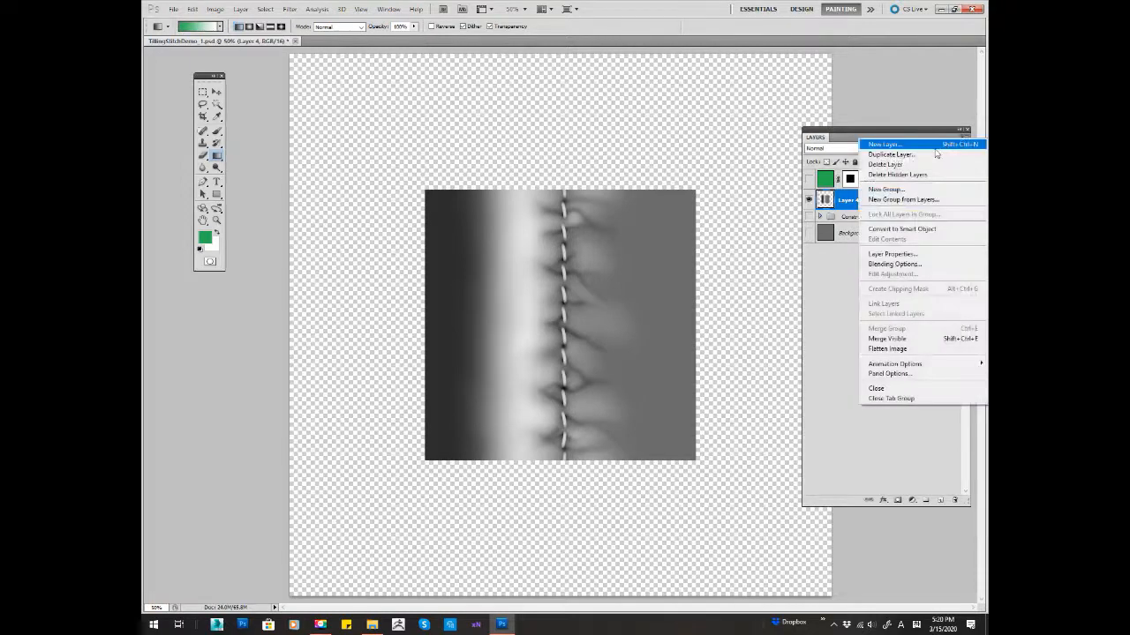
pyautogui.click(934, 155)
pyautogui.click(657, 196)
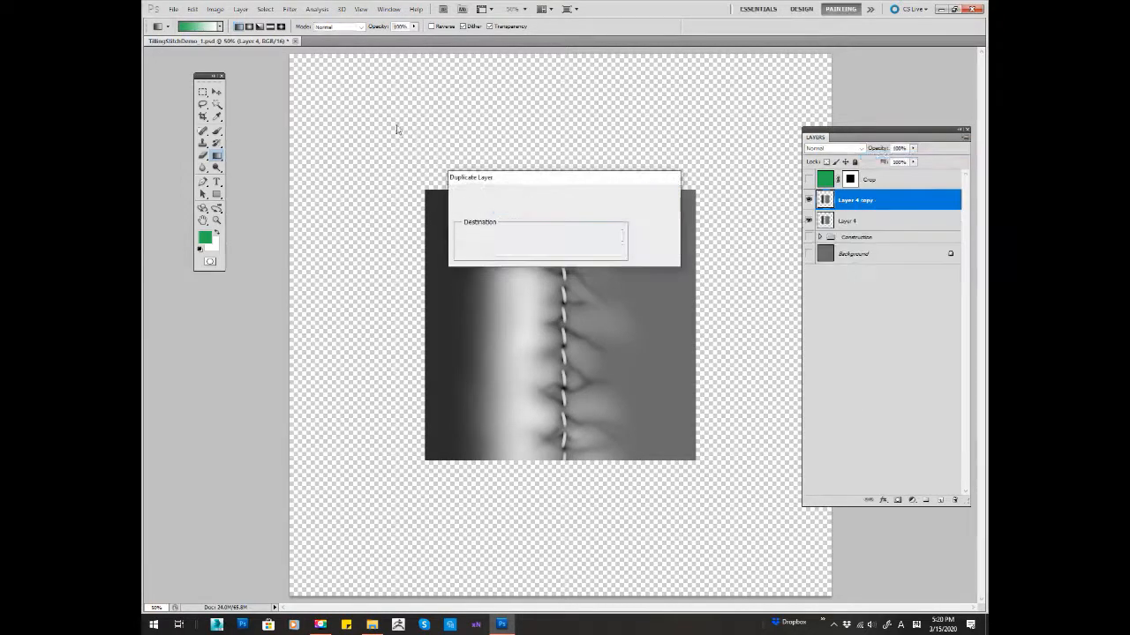
pyautogui.click(216, 92)
pyautogui.moveTo(564, 309); pyautogui.dragTo(557, 108)
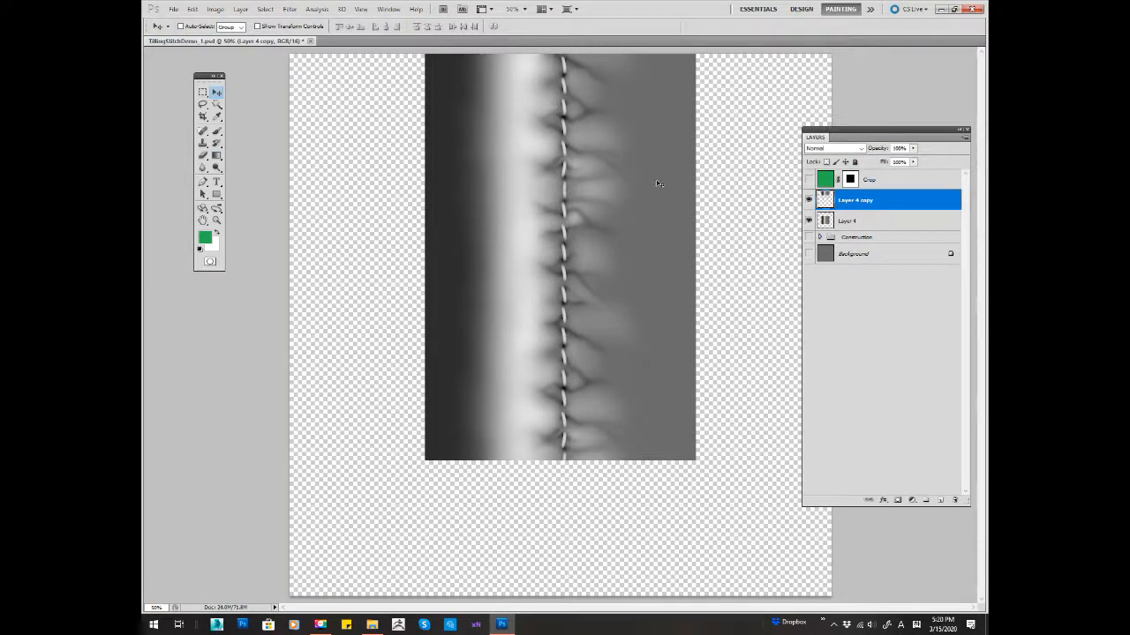
pyautogui.click(809, 200)
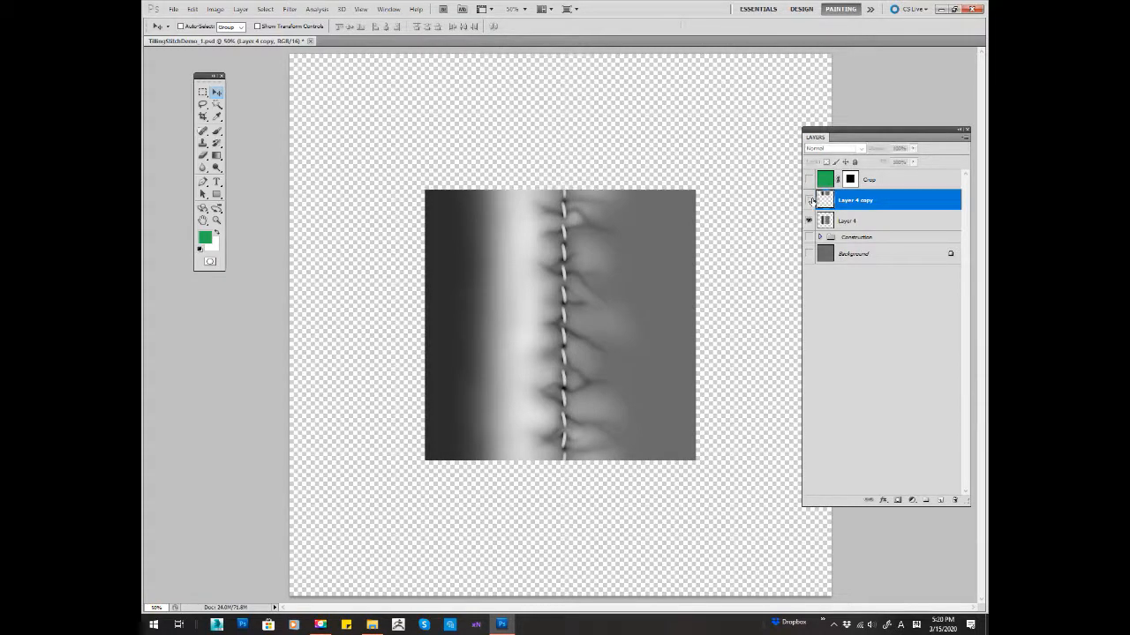
# Select the tile area from the Crop layer's inverted mask, crop the canvas to it, and clear the selection
pyautogui.hotkey('ctrl', 'a')
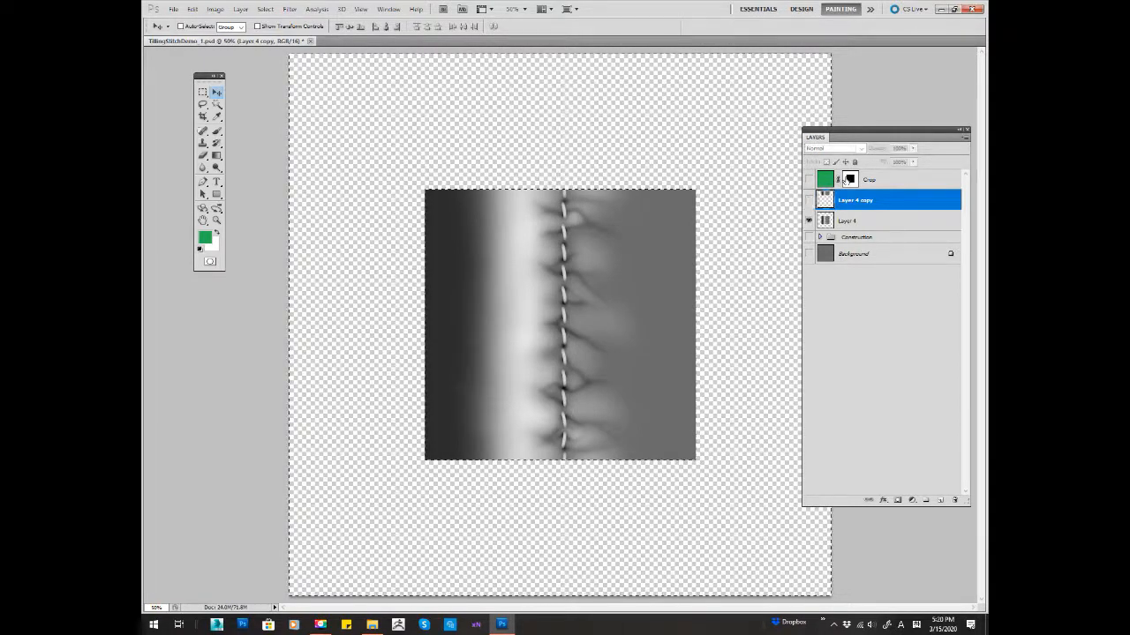
pyautogui.click(265, 8)
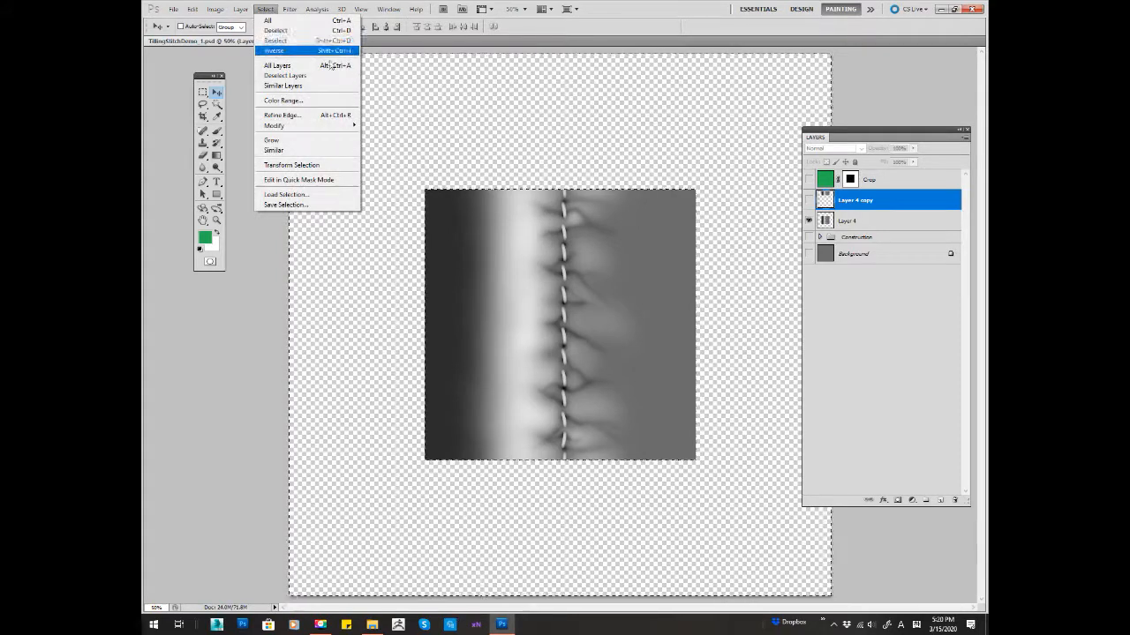
pyautogui.click(309, 53)
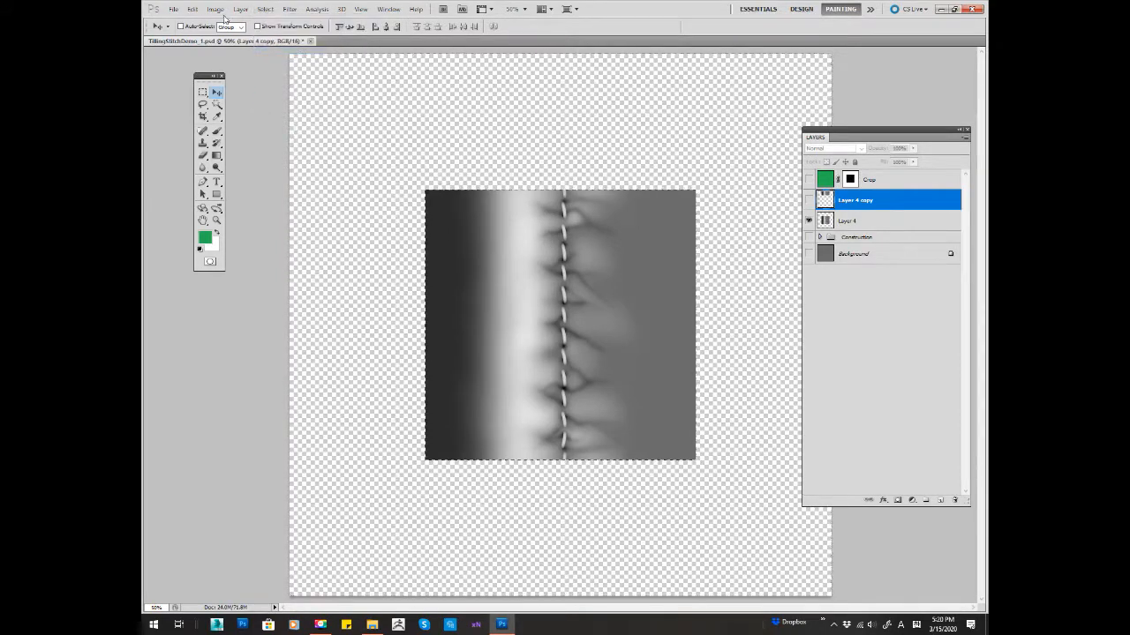
pyautogui.click(218, 10)
pyautogui.click(221, 114)
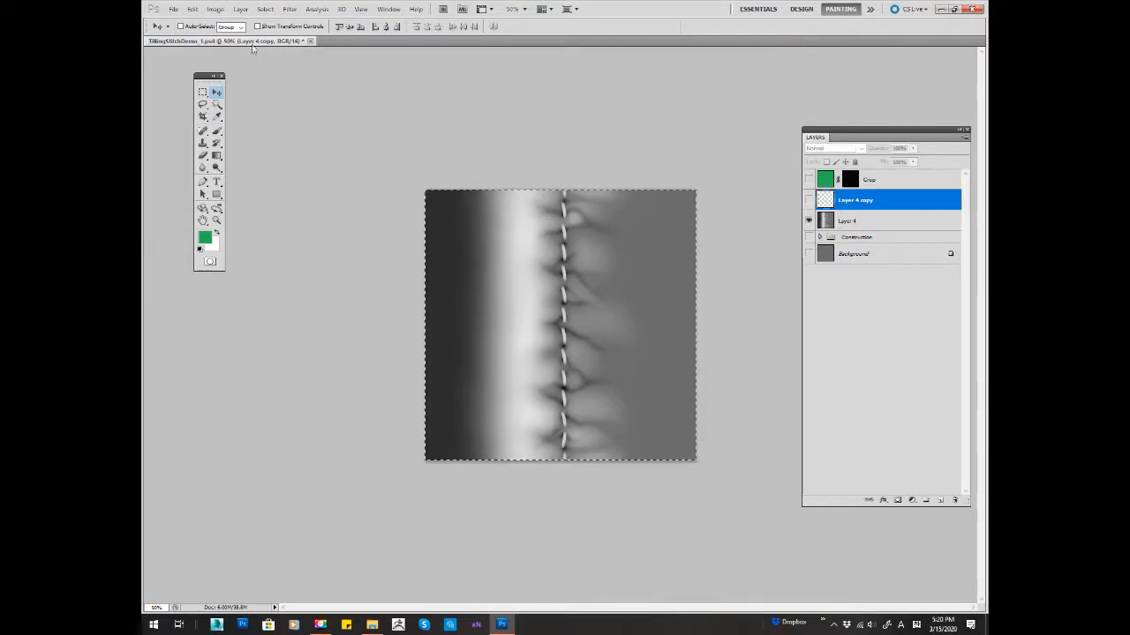
pyautogui.hotkey('ctrl', 'd')
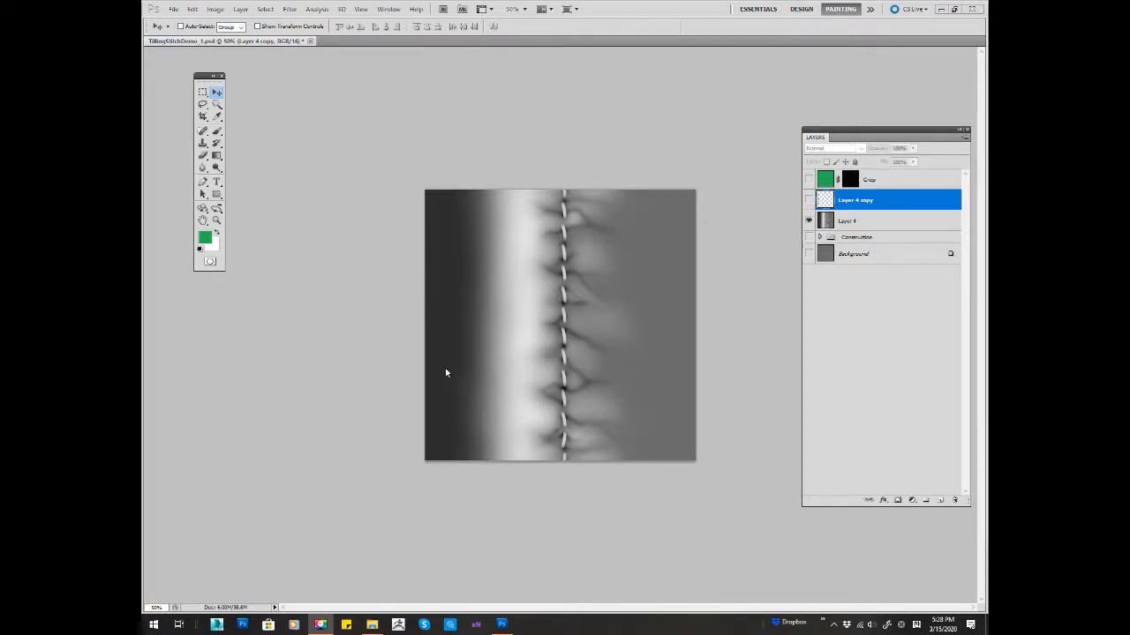
# Fill the Layer 4 copy with the flat grey sampled from the tile's right side using the Paint Bucket
pyautogui.click(218, 157)
pyautogui.click(243, 165)
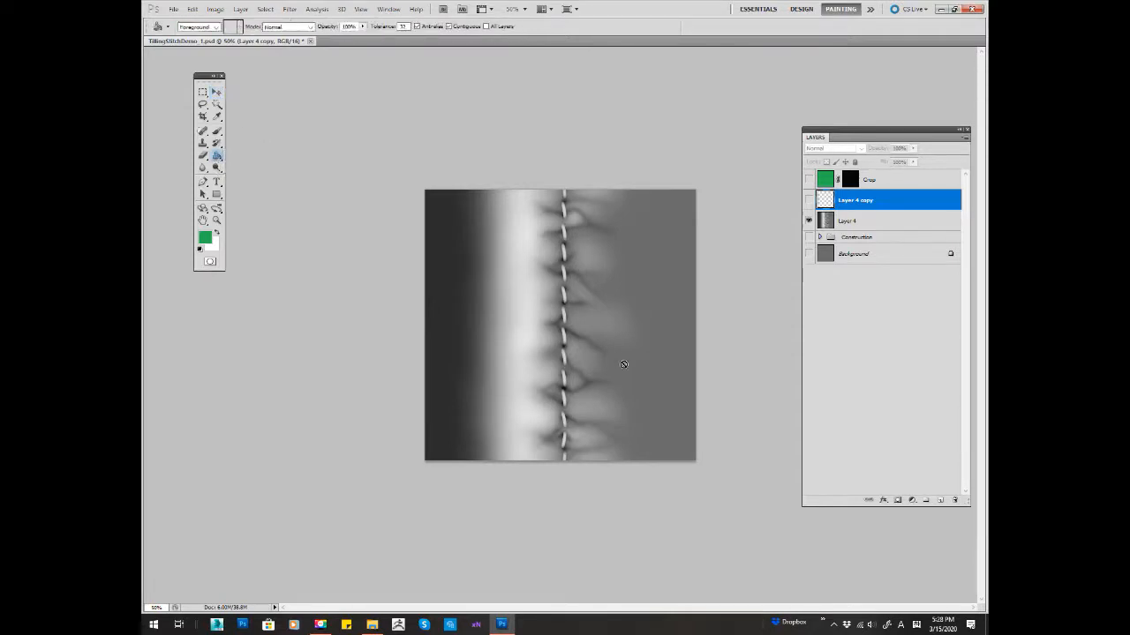
pyautogui.keyDown('alt'); pyautogui.click(693, 282); pyautogui.keyUp('alt')
pyautogui.click(809, 200)
pyautogui.click(493, 276)
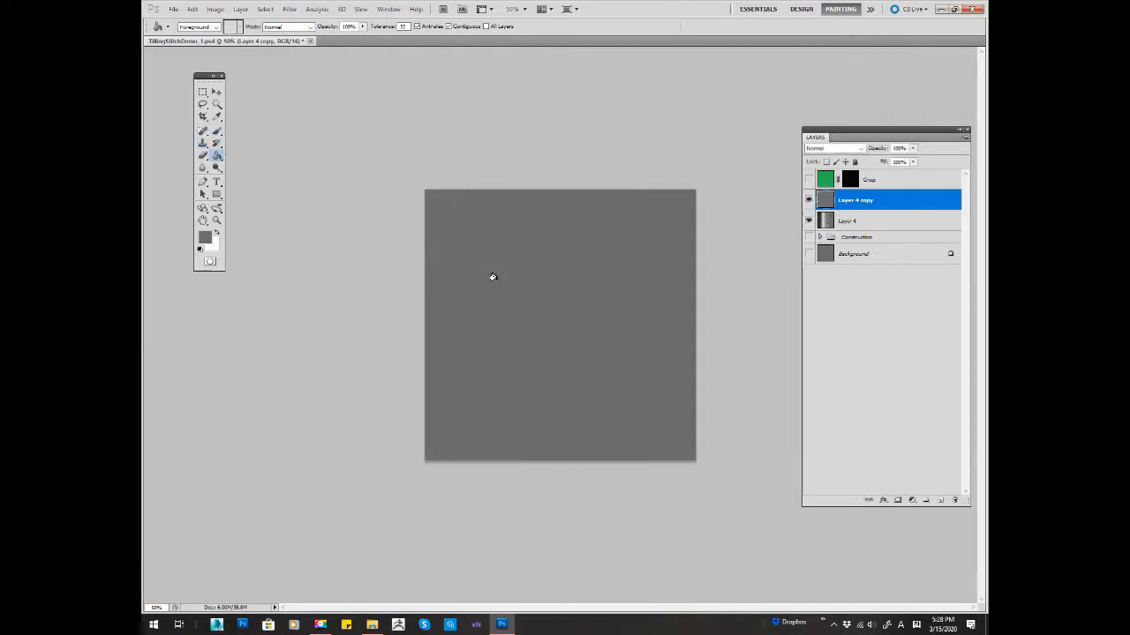
# Add a black mask to the grey layer and apply a white-to-black gradient from the tile's left edge to just past the stitch line
pyautogui.click(897, 501)
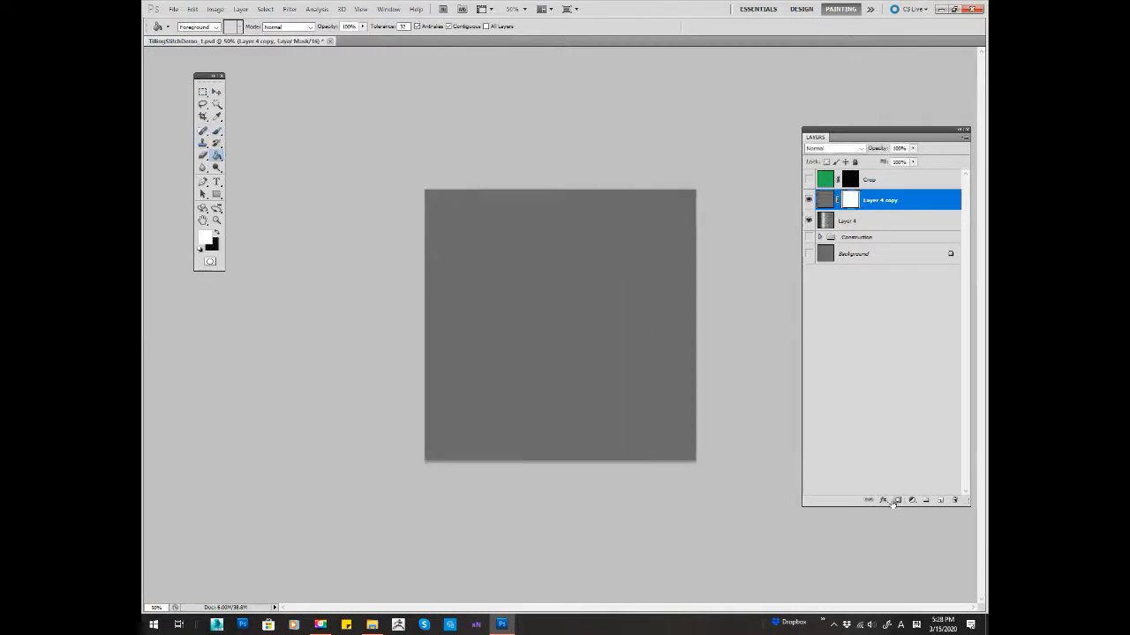
pyautogui.hotkey('ctrl', 'i')
pyautogui.moveTo(217, 156); pyautogui.dragTo(256, 156)
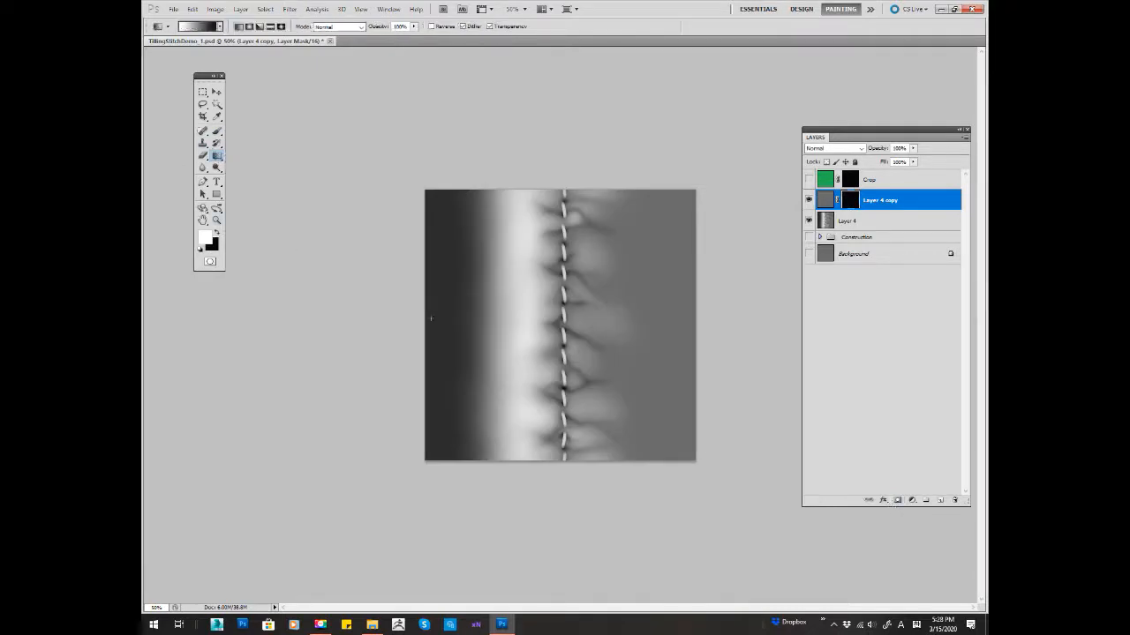
pyautogui.moveTo(426, 320); pyautogui.dragTo(576, 323)
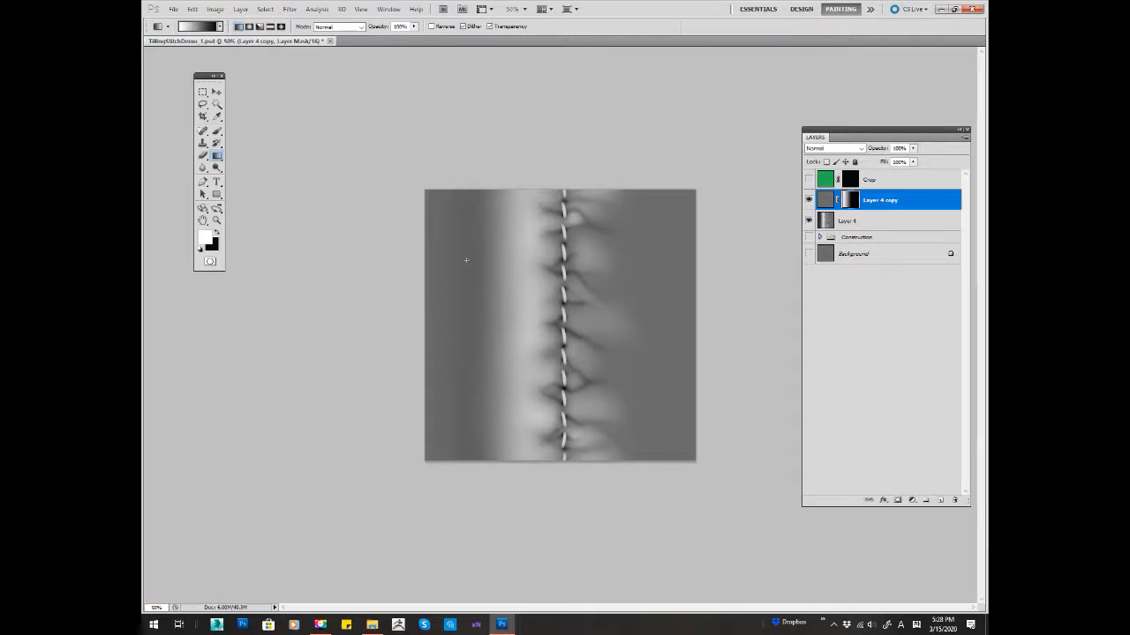
pyautogui.click(217, 131)
pyautogui.click(218, 234)
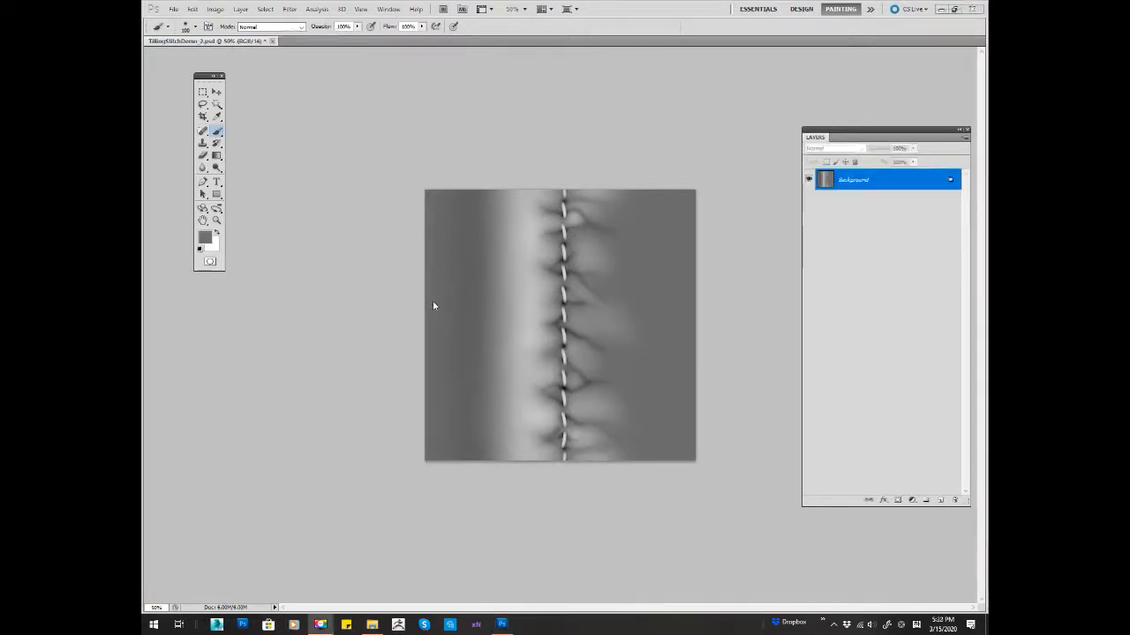
# Convert the flattened stitch image to 8 bits per channel
pyautogui.click(216, 10)
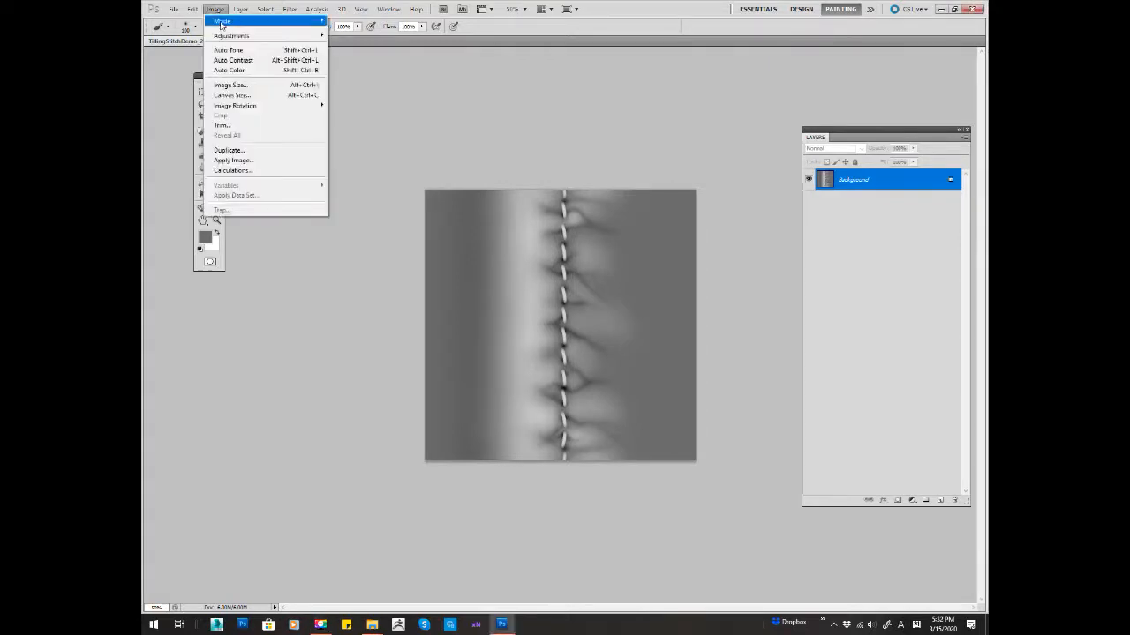
pyautogui.moveTo(220, 24)
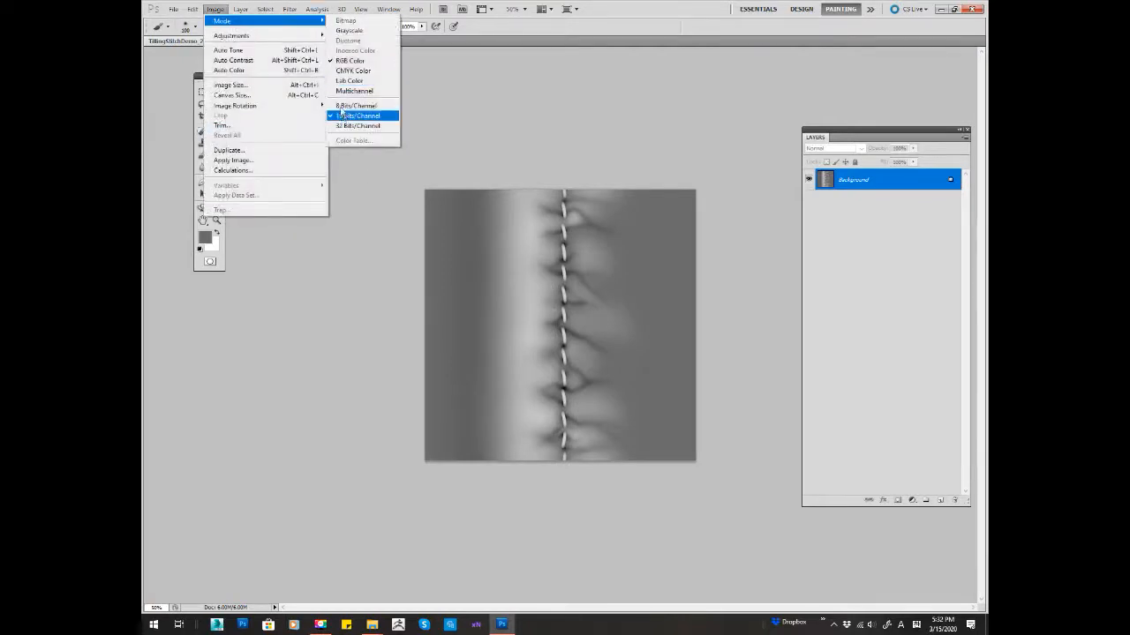
pyautogui.click(343, 107)
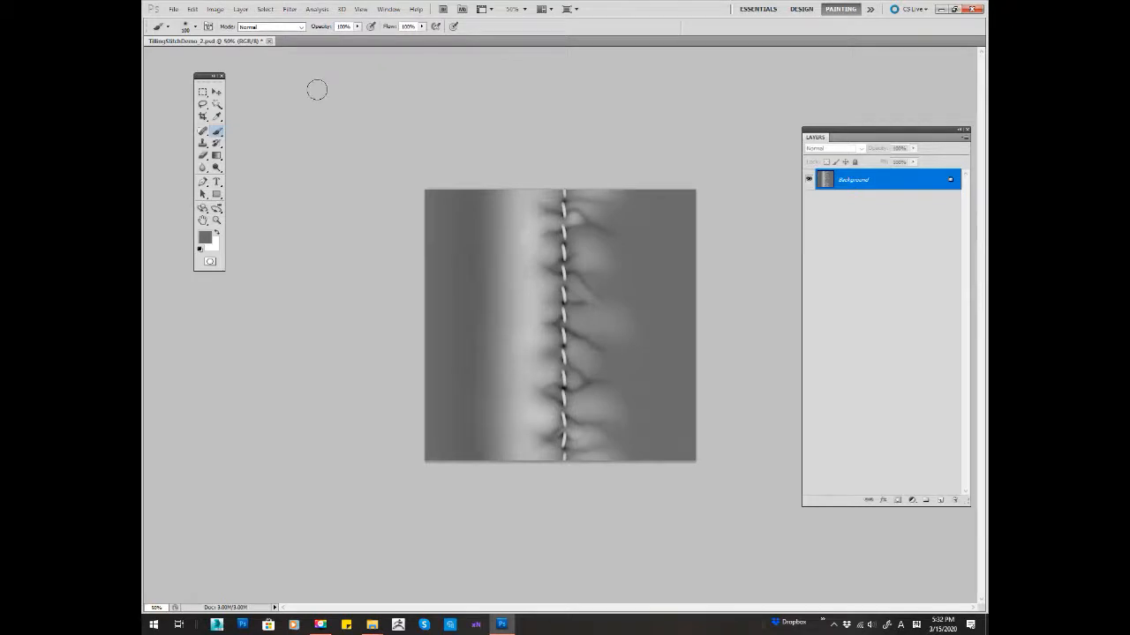
# Save the image as a separate Photoshop file named TillingStitchDemo_Brush in the Demo Files folder
pyautogui.click(175, 10)
pyautogui.click(203, 170)
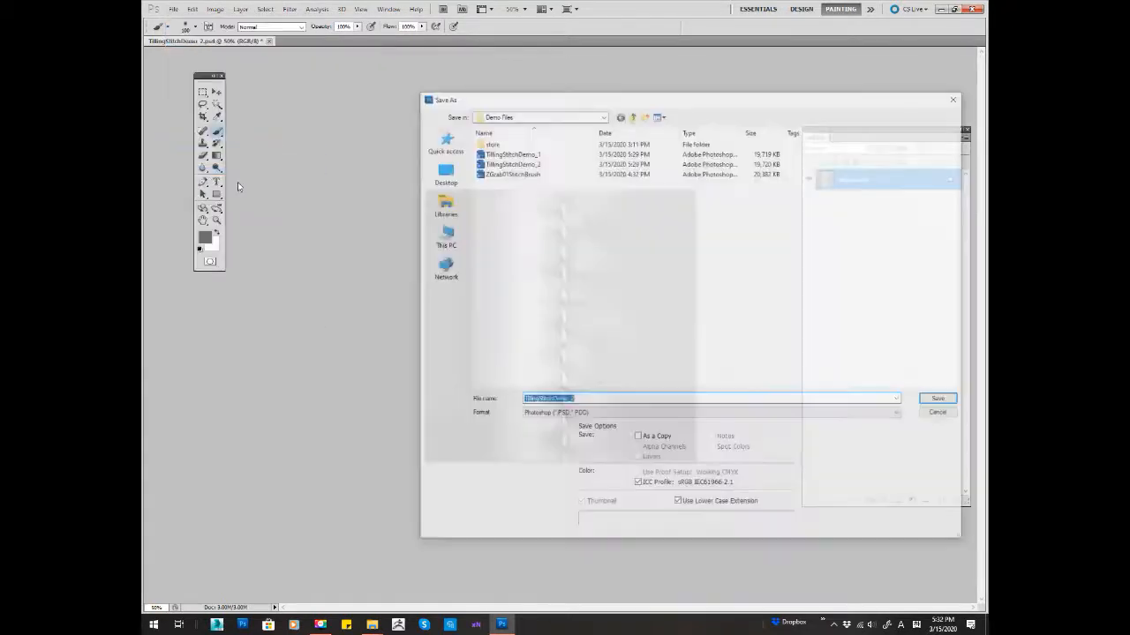
pyautogui.click(572, 400)
pyautogui.press('BackSpace')
pyautogui.write('3')
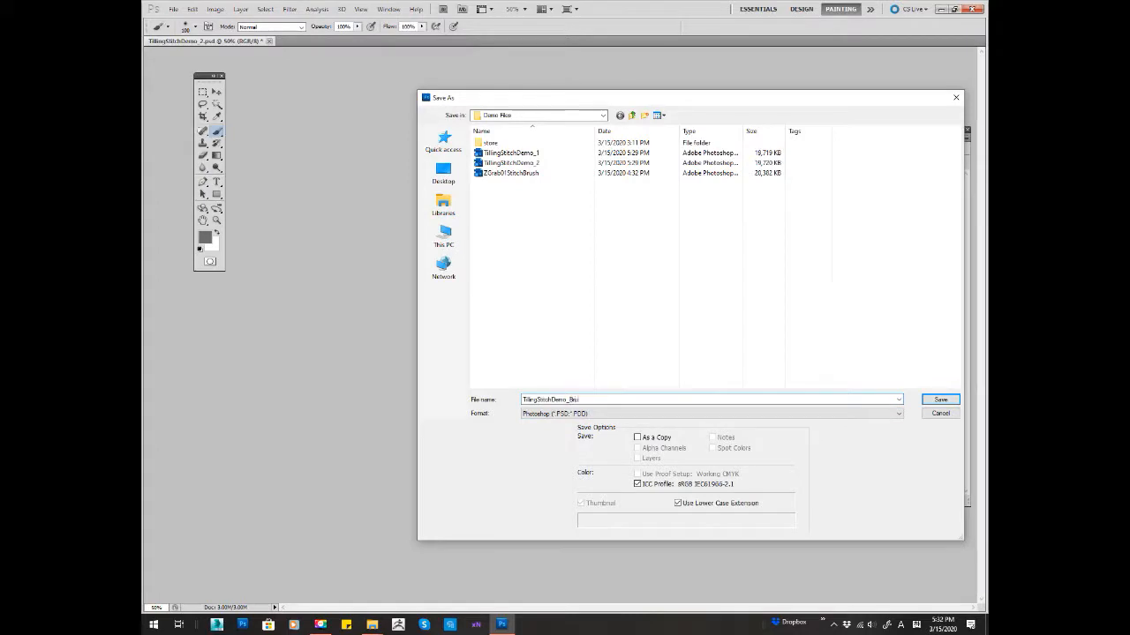
pyautogui.write('Brush')
pyautogui.press('Return')
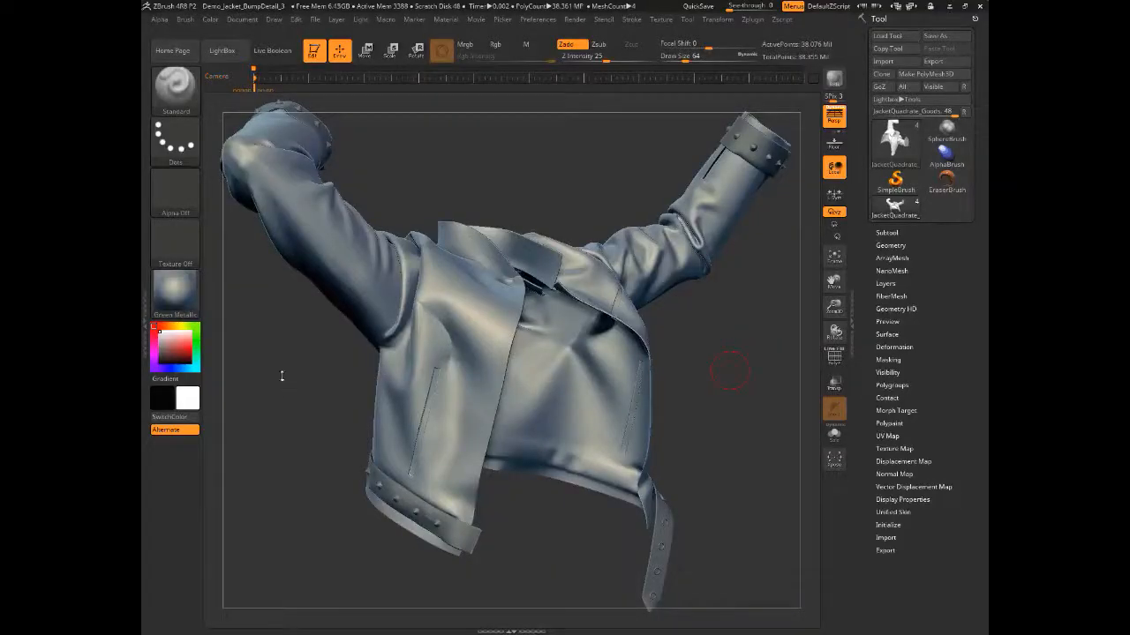
# In ZBrush, add a new sculpting layer to the jacket
pyautogui.moveTo(283, 378); pyautogui.dragTo(331, 428)
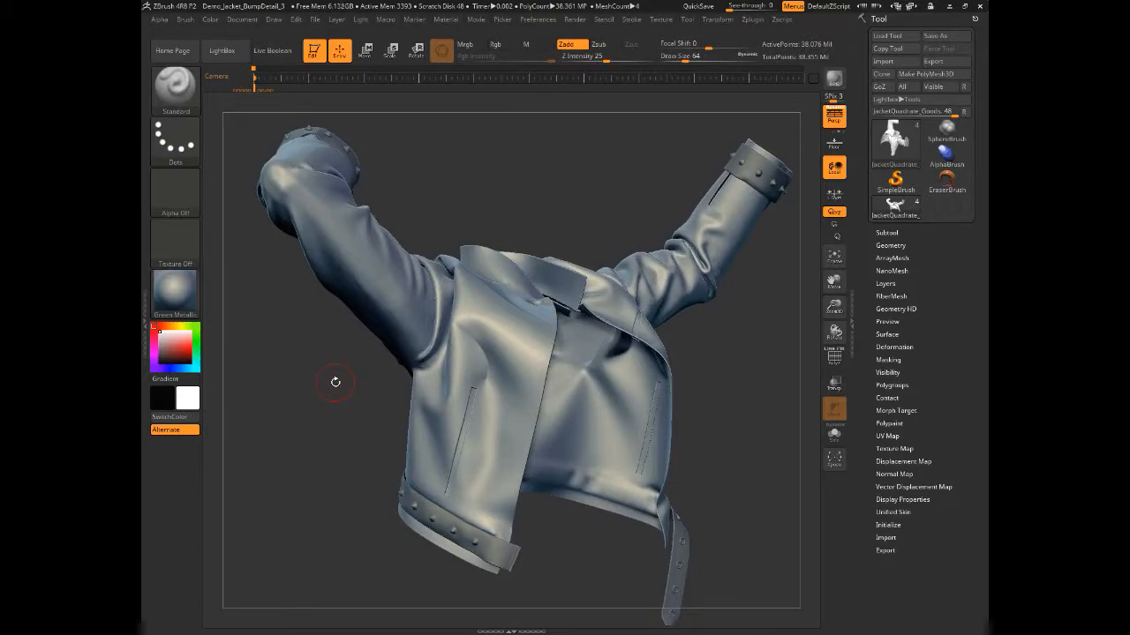
pyautogui.click(890, 246)
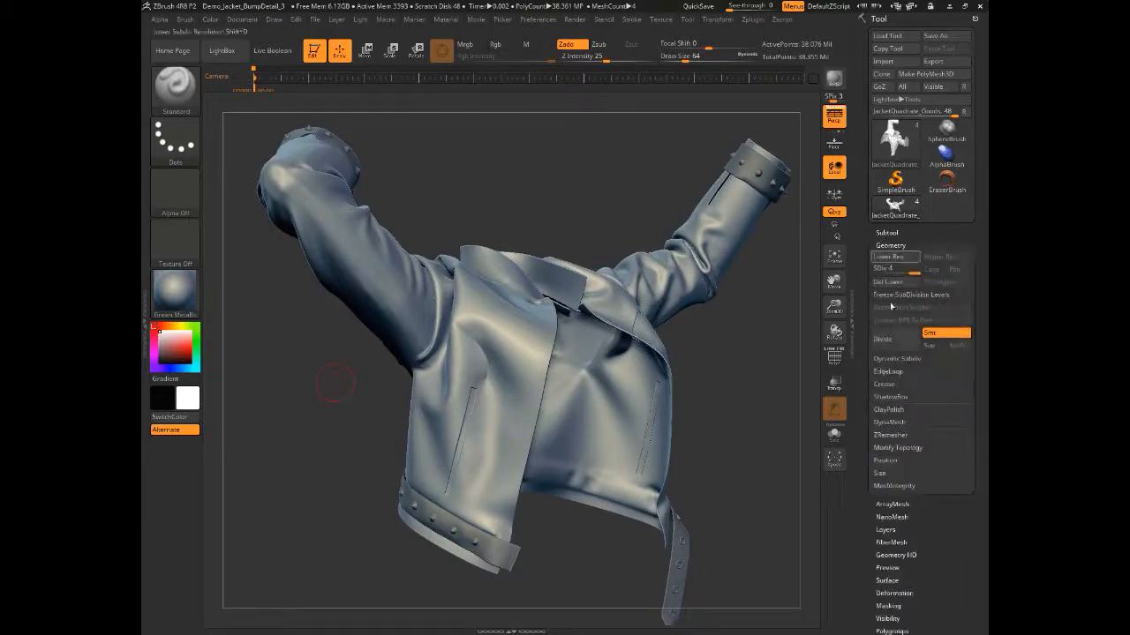
pyautogui.click(885, 529)
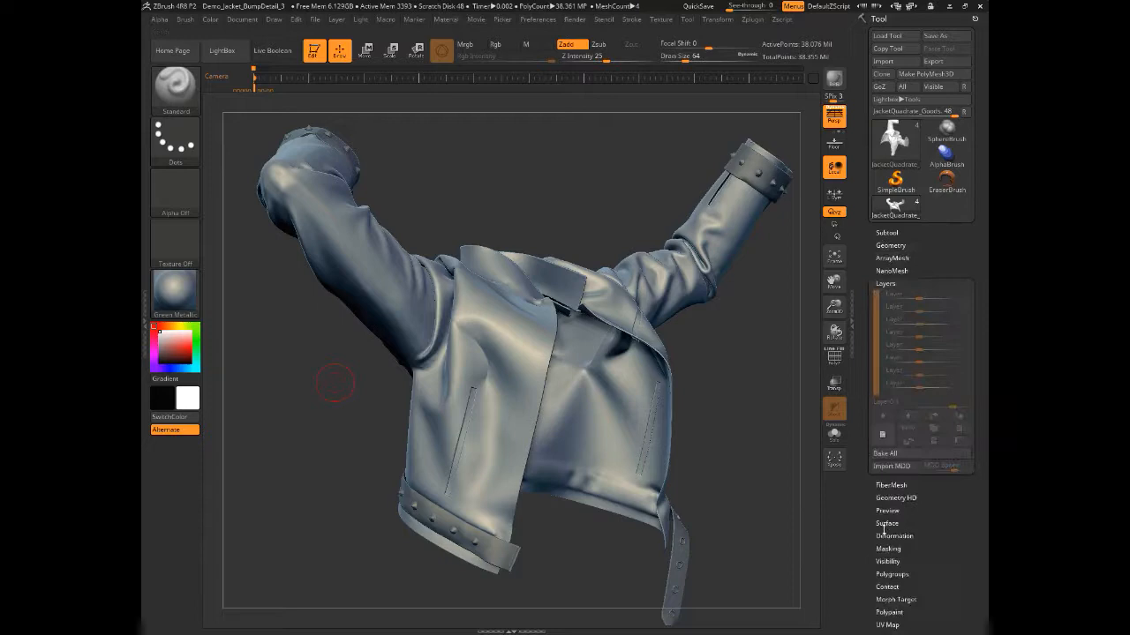
pyautogui.click(883, 436)
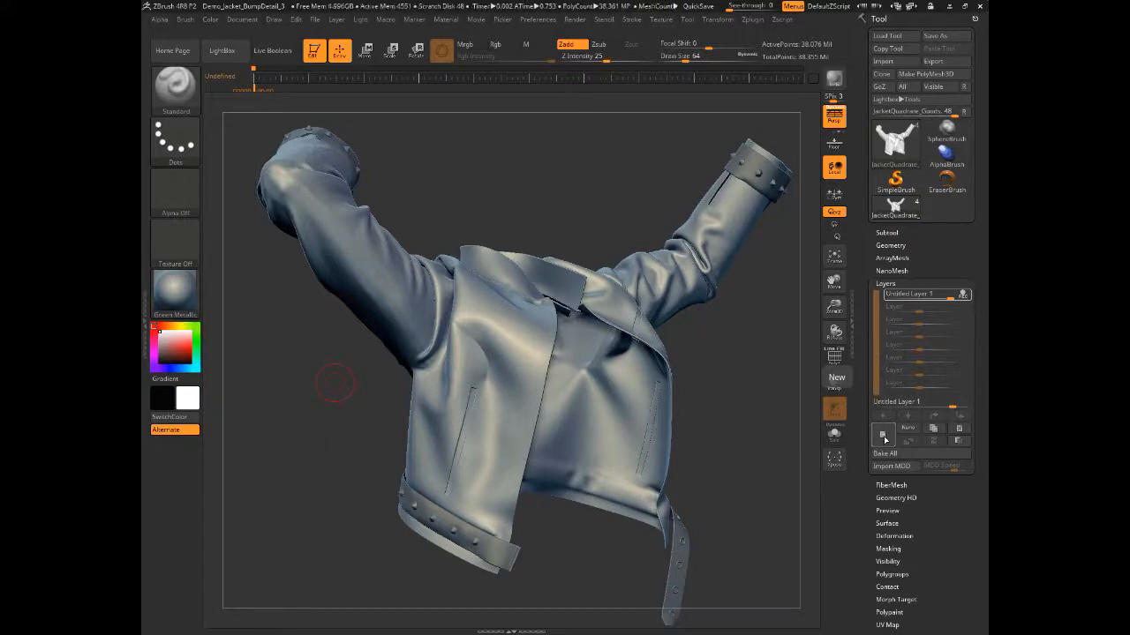
# Import TillingStitchDemo_BrushTweaks from the Stitches Leather Jacket Demo Files folder as the Standard brush's alpha
pyautogui.click(179, 196)
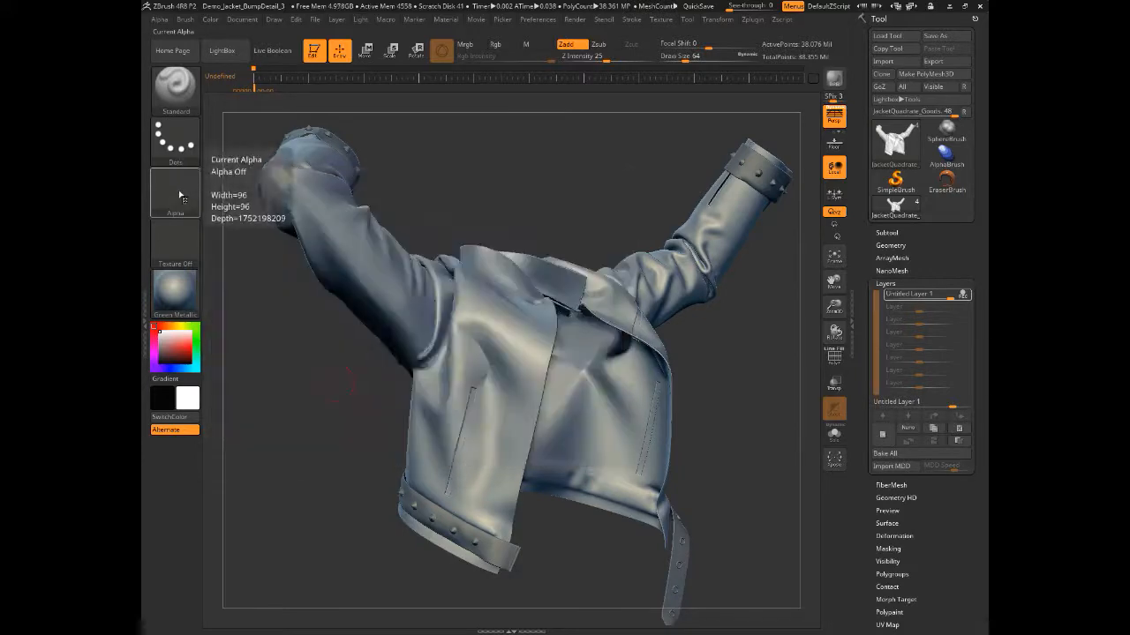
pyautogui.click(179, 196)
pyautogui.click(238, 452)
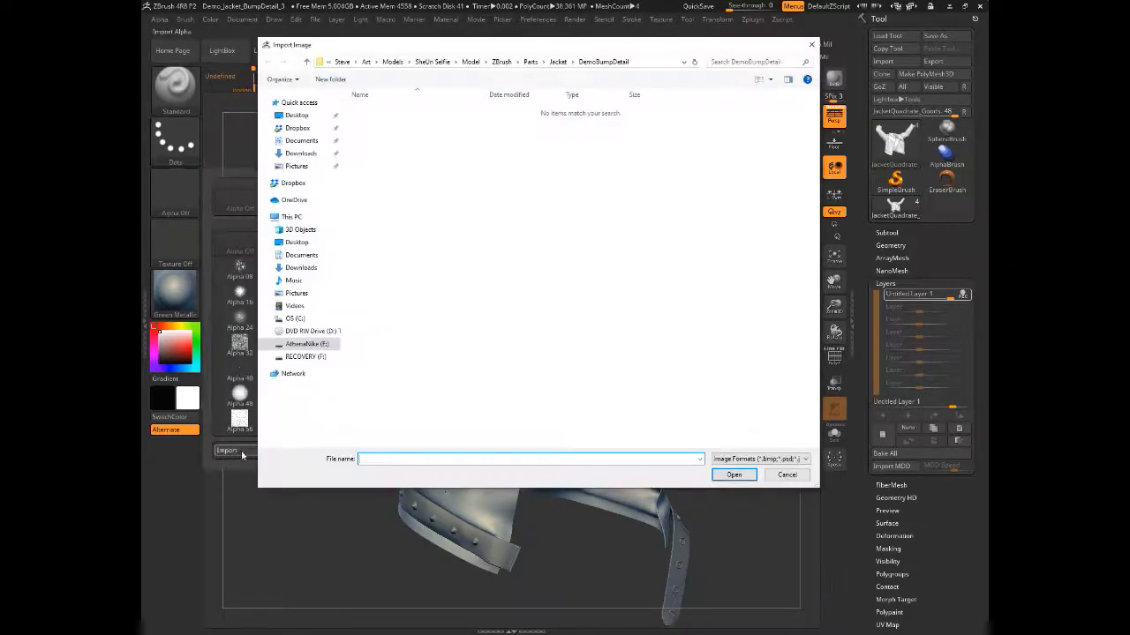
pyautogui.click(367, 61)
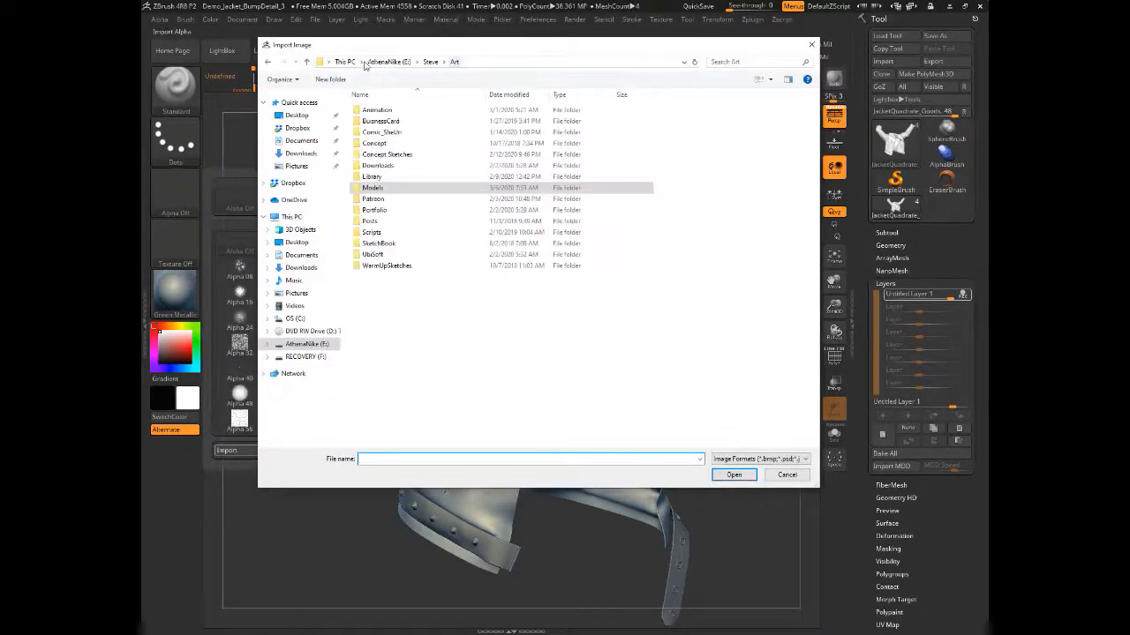
pyautogui.doubleClick(375, 165)
pyautogui.doubleClick(369, 110)
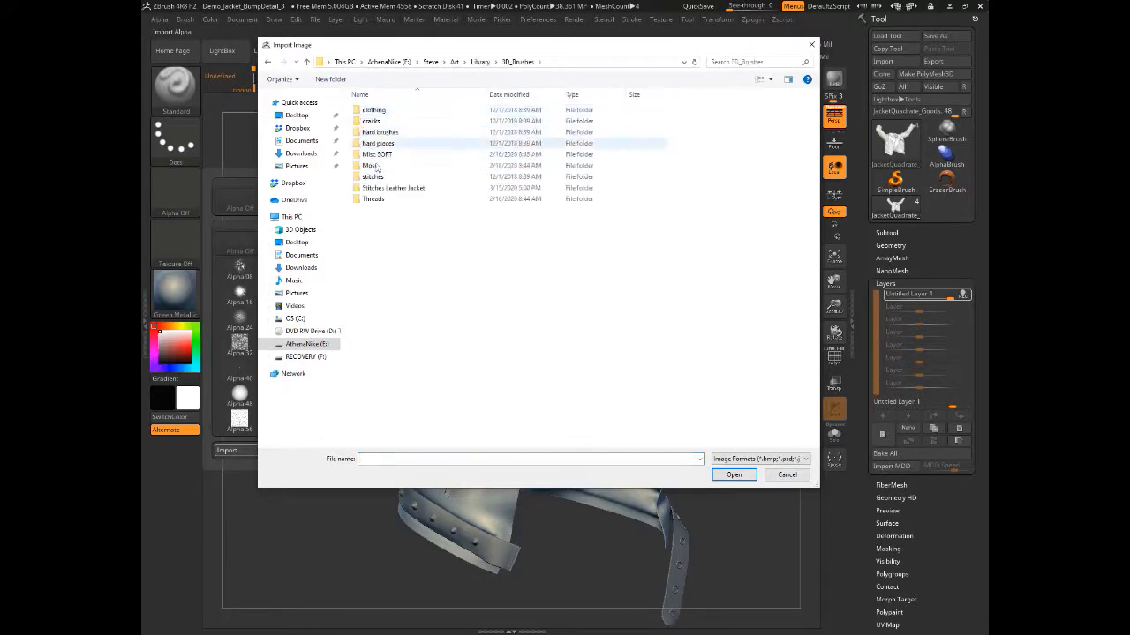
pyautogui.doubleClick(375, 187)
pyautogui.doubleClick(363, 111)
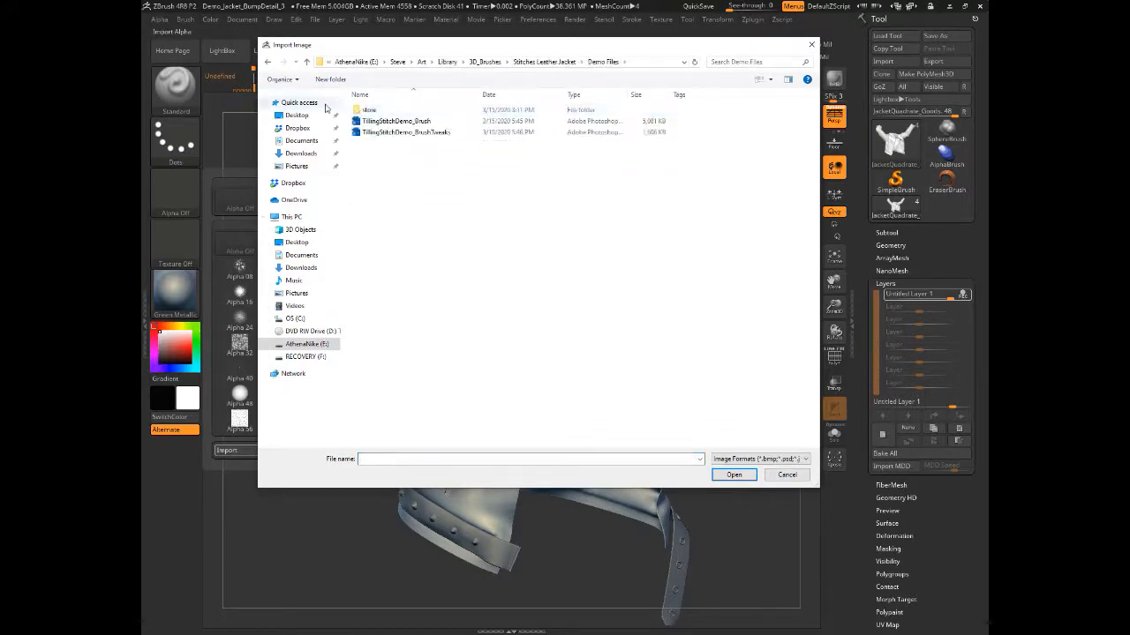
pyautogui.click(374, 132)
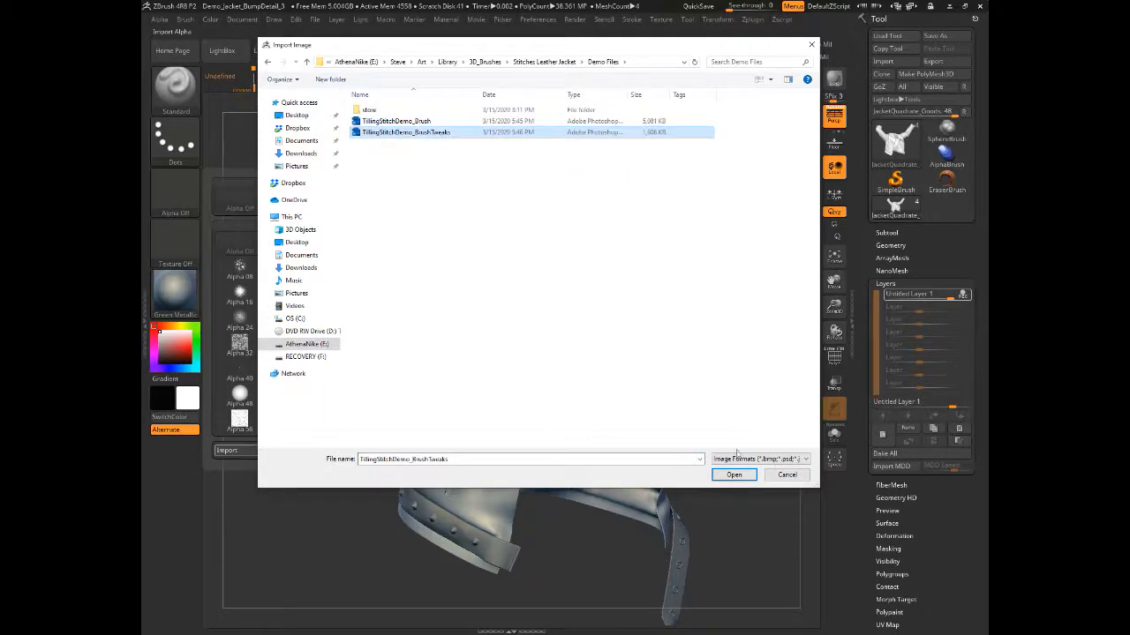
pyautogui.click(733, 474)
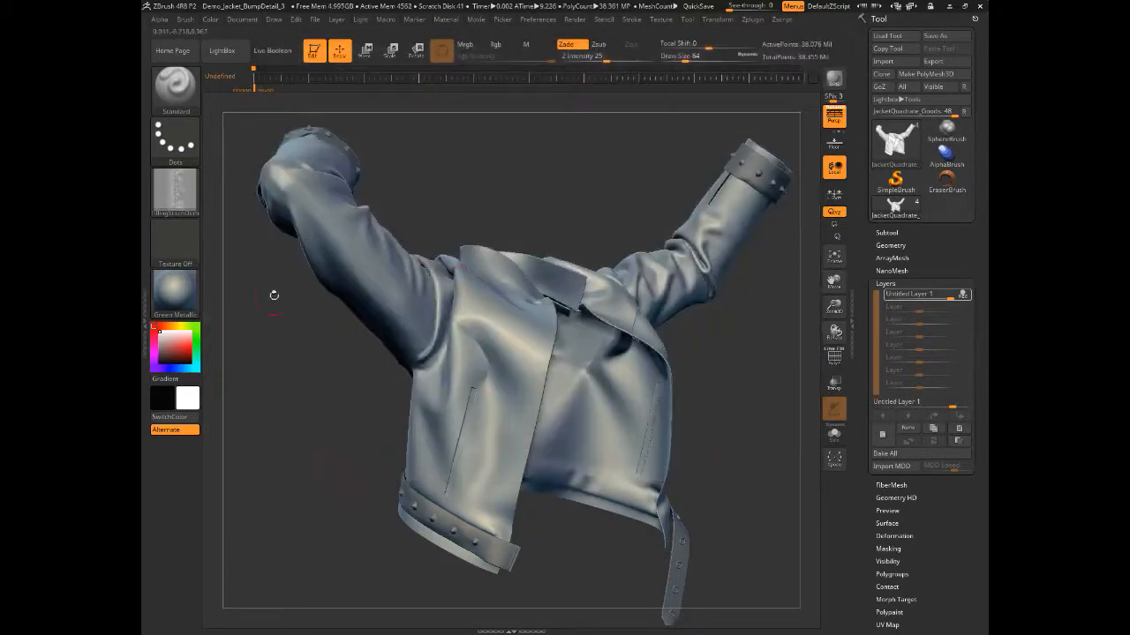
pyautogui.moveTo(185, 189)
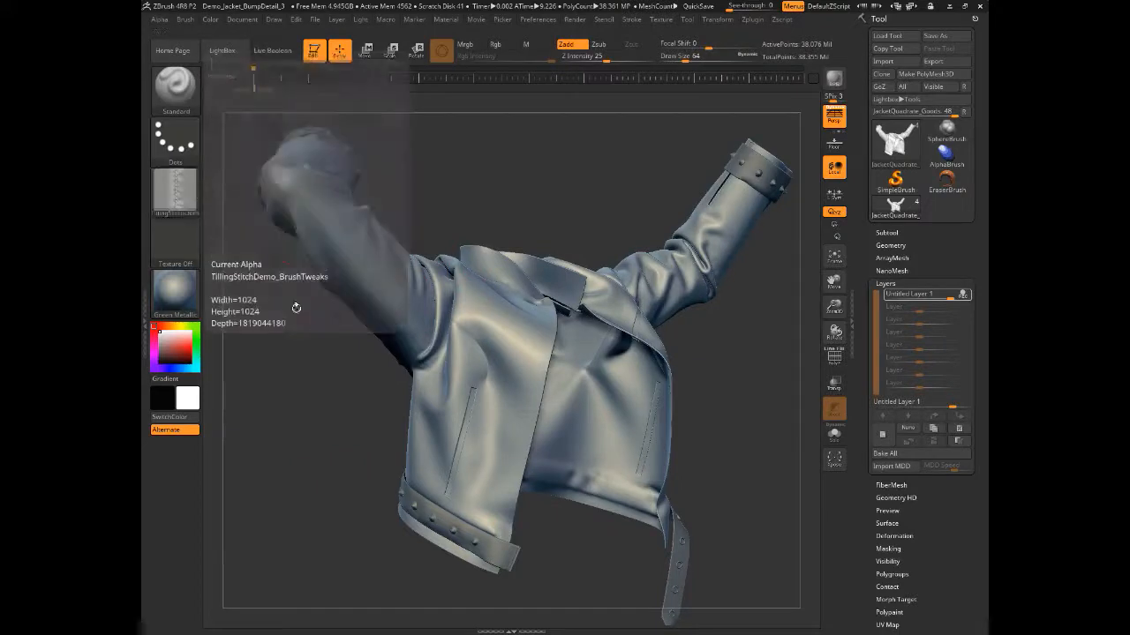
pyautogui.click(324, 460)
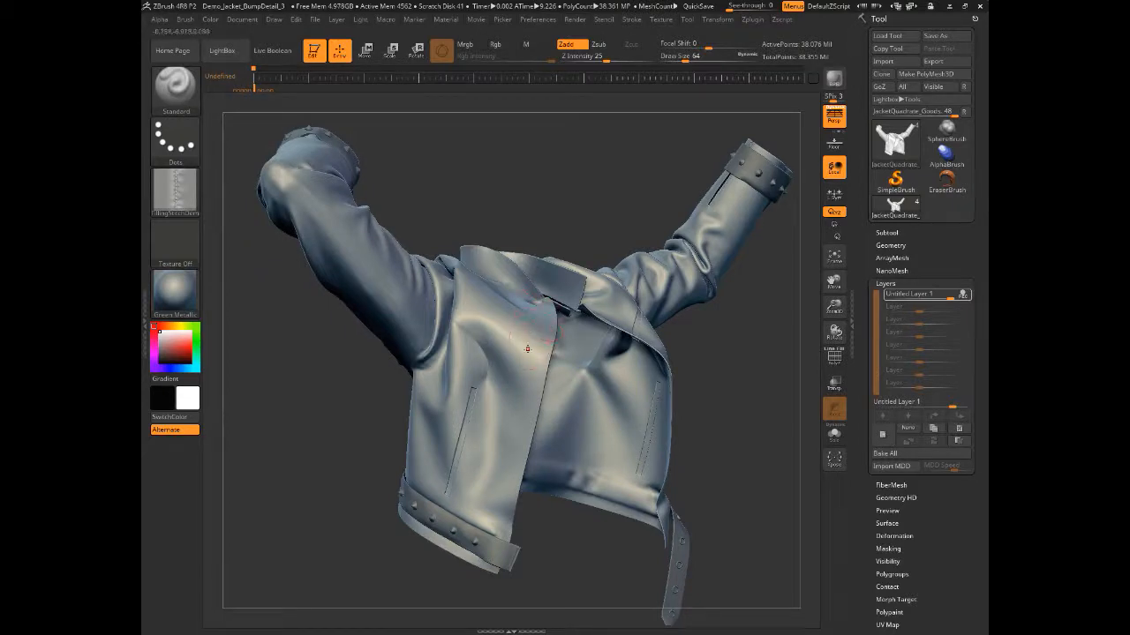
# Try a Dots stroke with the stitch alpha down the jacket's front edge, and undo it
pyautogui.moveTo(533, 326); pyautogui.dragTo(508, 479)
pyautogui.rightClick(318, 489)
pyautogui.click(326, 467)
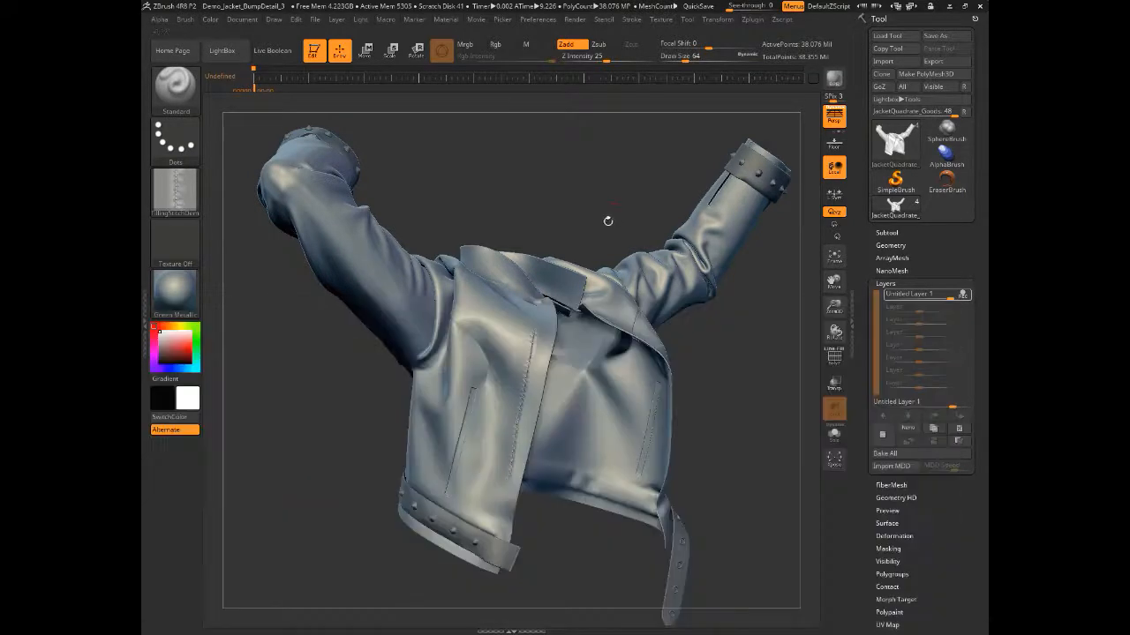
pyautogui.moveTo(335, 370)
pyautogui.keyDown('alt'); pyautogui.mouseDown()
pyautogui.moveTo(346, 356)
pyautogui.moveTo(327, 364)
pyautogui.moveTo(254, 489)
pyautogui.moveTo(298, 428)
pyautogui.mouseUp(); pyautogui.keyUp('alt')
pyautogui.press('ctrl')
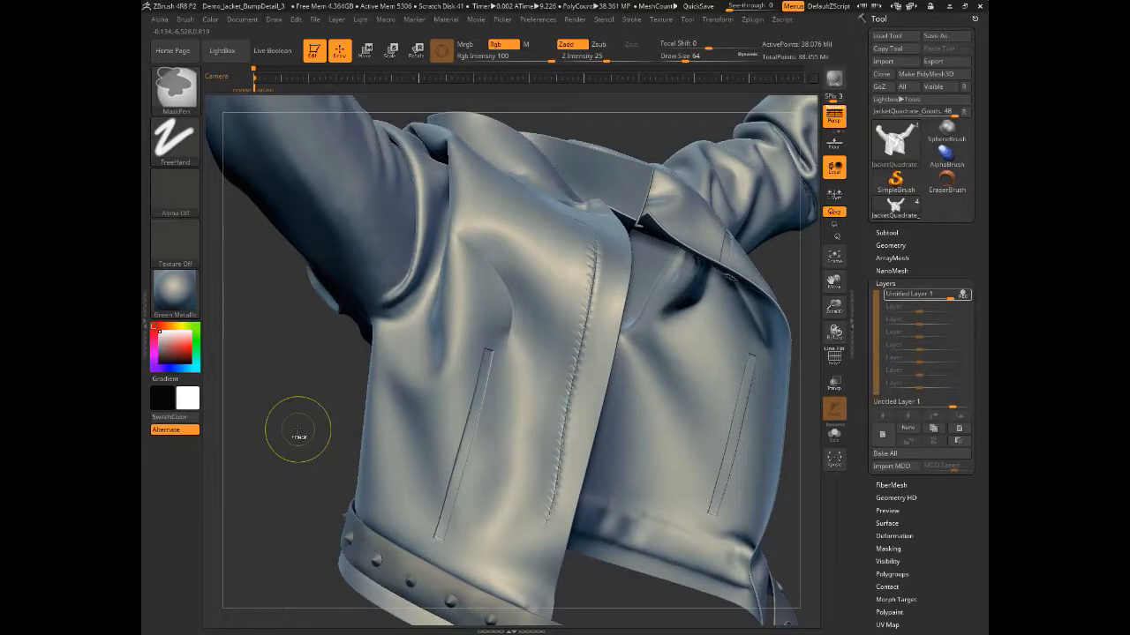
pyautogui.keyDown('ctrl'); pyautogui.click(298, 430); pyautogui.keyUp('ctrl')
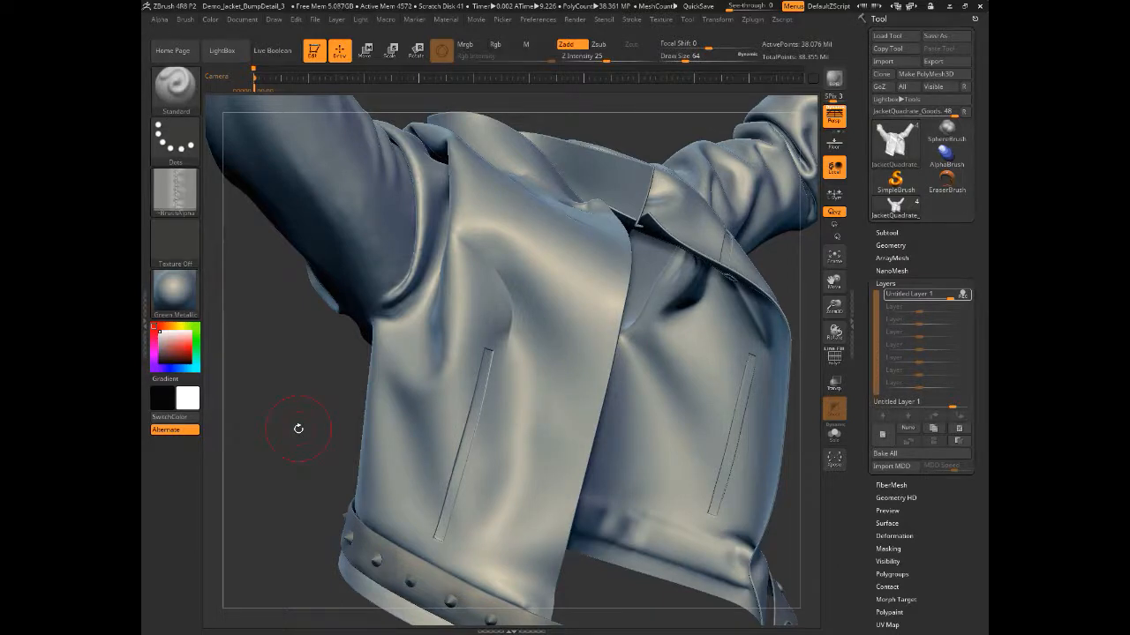
# Turn on the Roll stroke modifier for the Standard brush
pyautogui.click(632, 20)
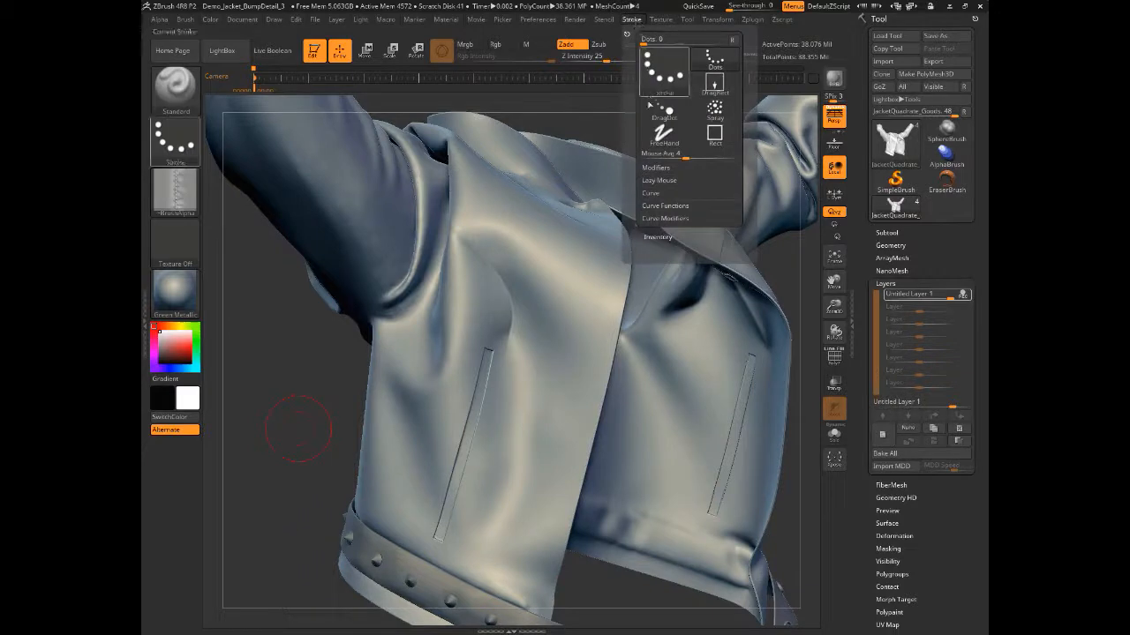
pyautogui.click(656, 194)
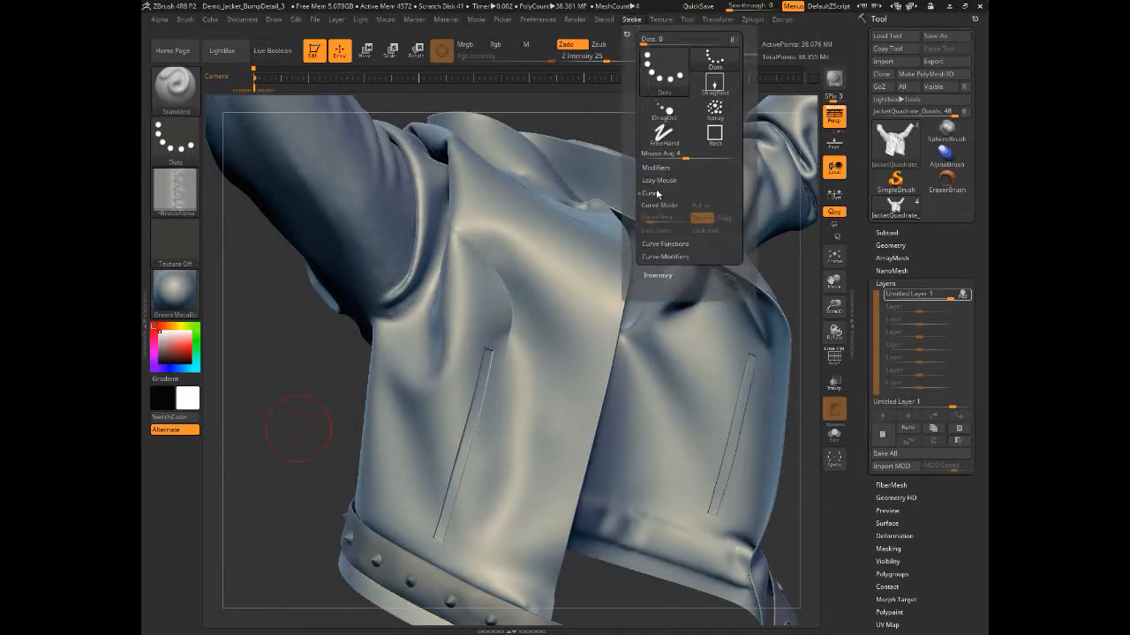
pyautogui.click(654, 169)
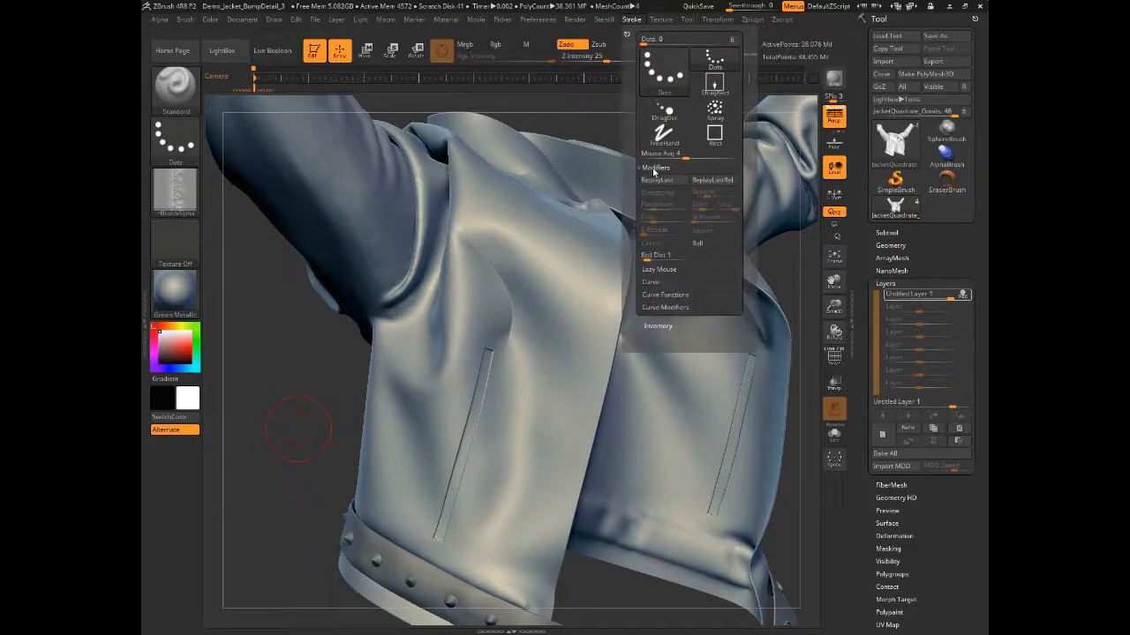
pyautogui.click(702, 245)
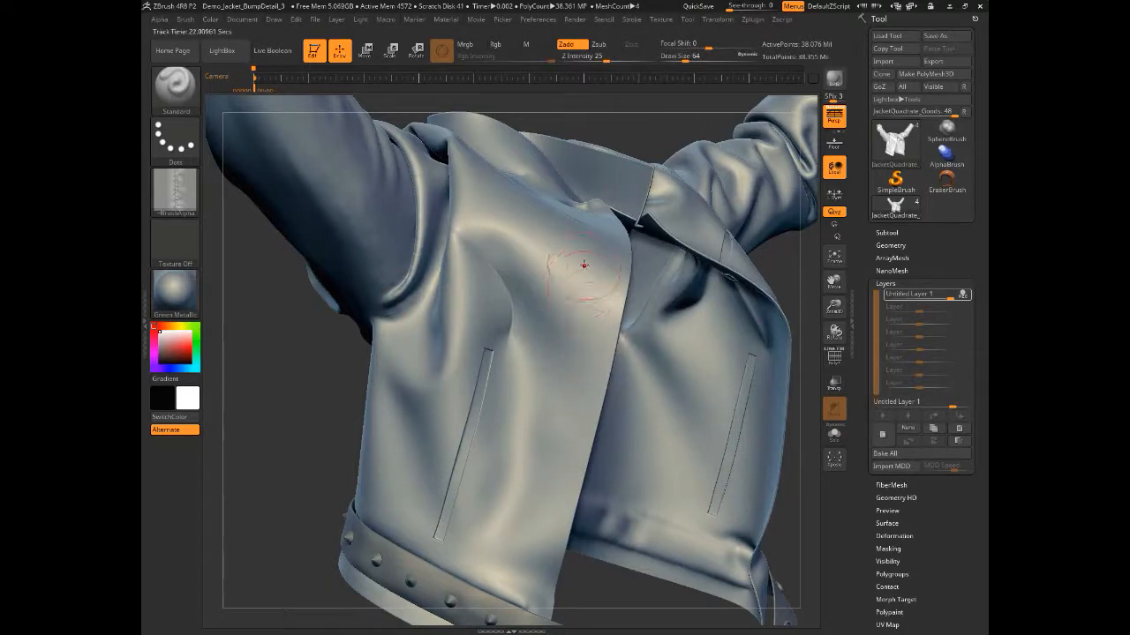
# Test the stitch alpha with Roll enabled along the jacket's front edge, and undo the stroke
pyautogui.moveTo(583, 265); pyautogui.dragTo(548, 503)
pyautogui.moveTo(292, 343); pyautogui.dragTo(299, 350)
pyautogui.moveTo(299, 408); pyautogui.dragTo(302, 409)
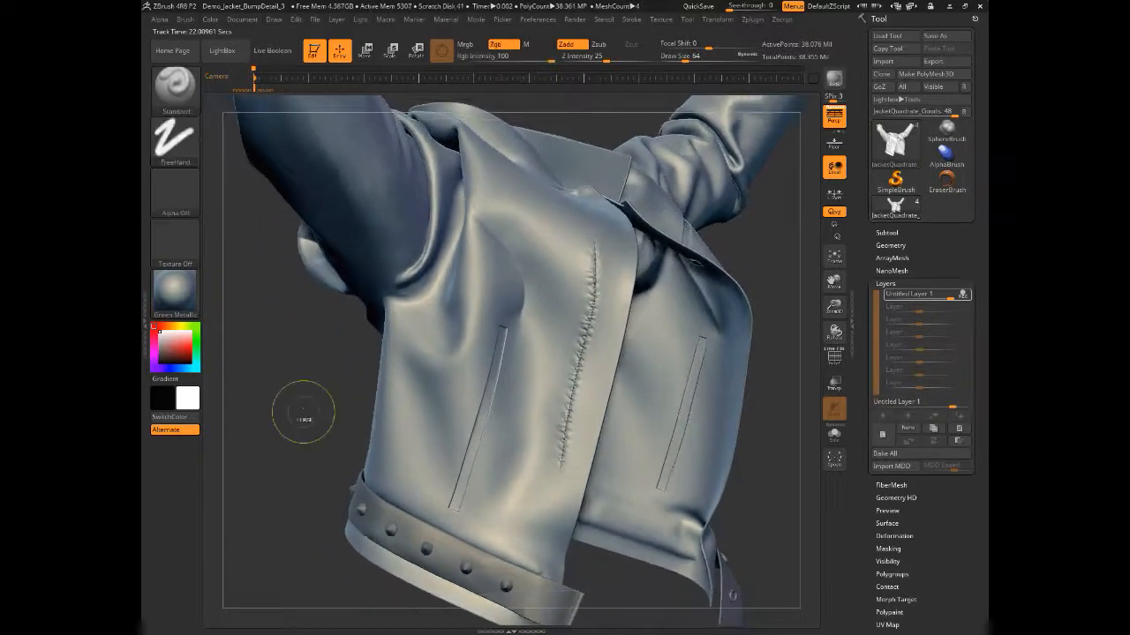
pyautogui.press('ctrl')
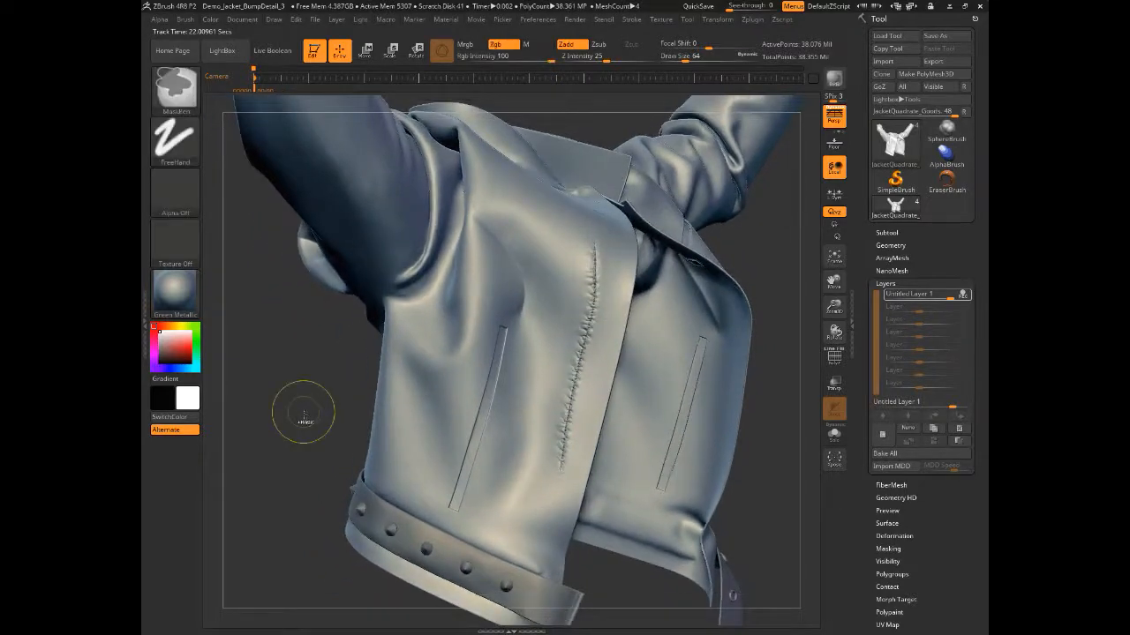
pyautogui.hotkey('ctrl', 'z')
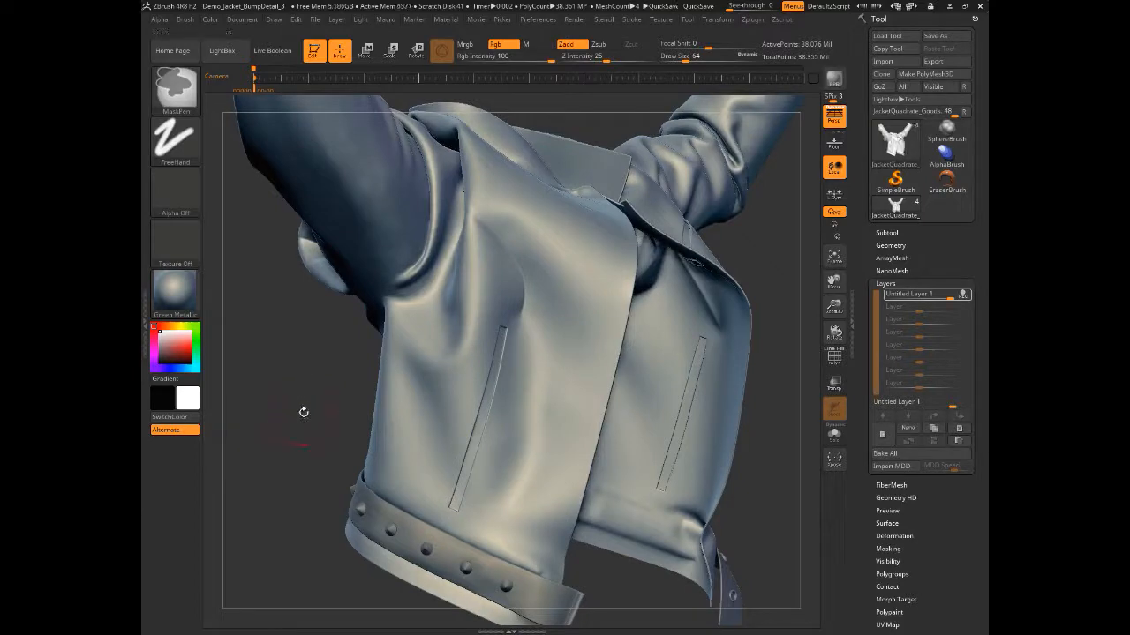
# Increase the draw size to 88, test a rolling stitch stroke down the jacket's front edge, and undo the stroke
pyautogui.press(']')
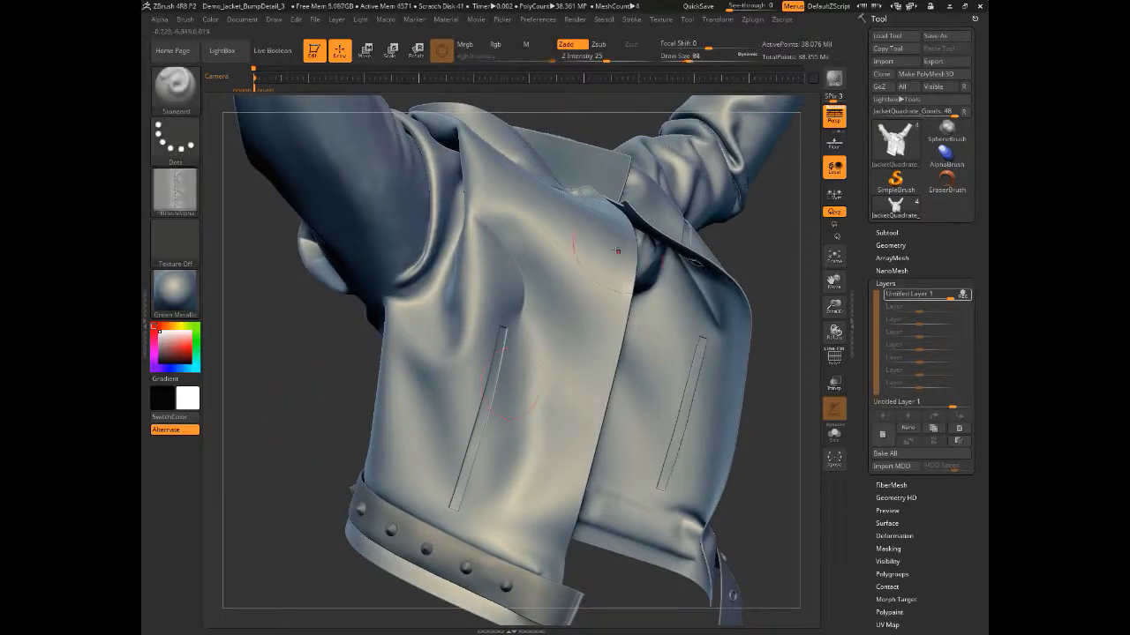
pyautogui.moveTo(612, 284); pyautogui.dragTo(566, 476)
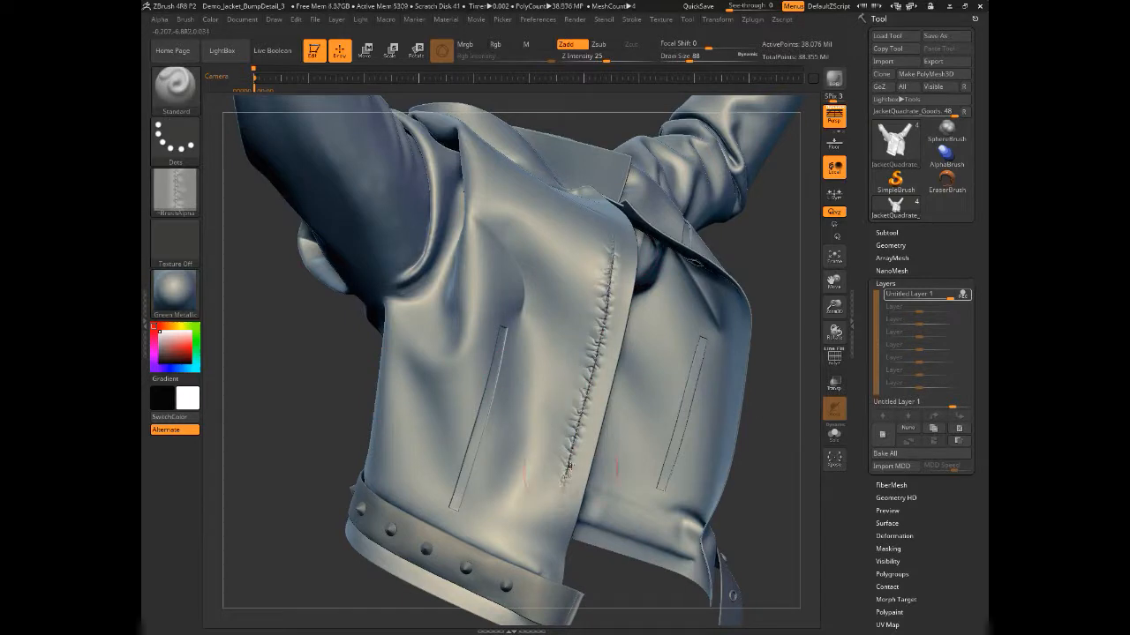
pyautogui.press('ctrl')
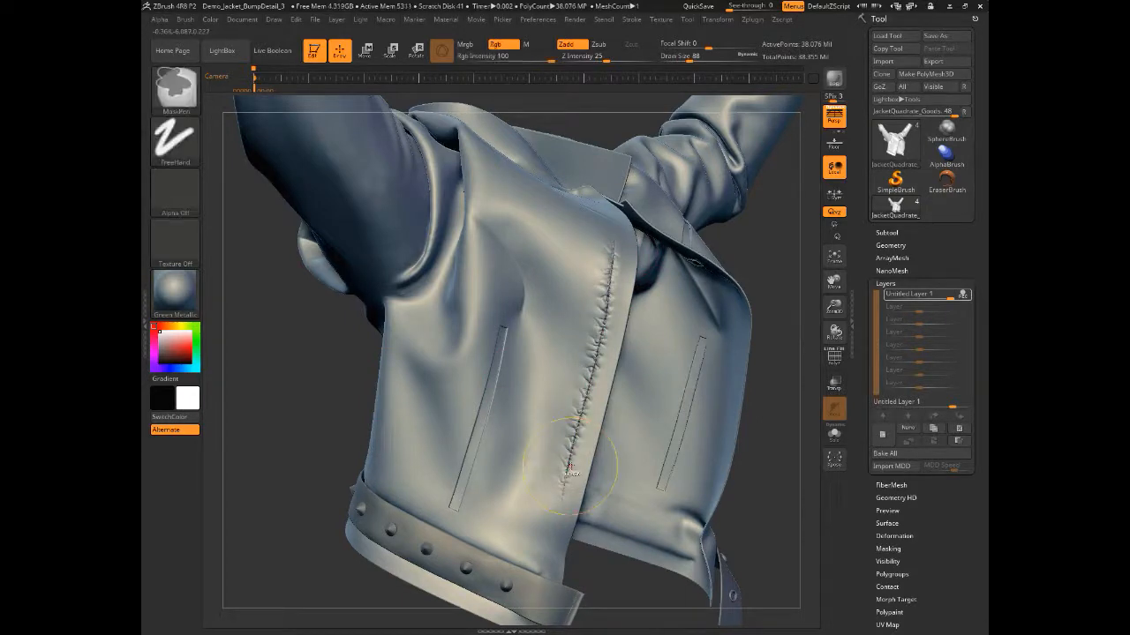
pyautogui.hotkey('ctrl', 'z')
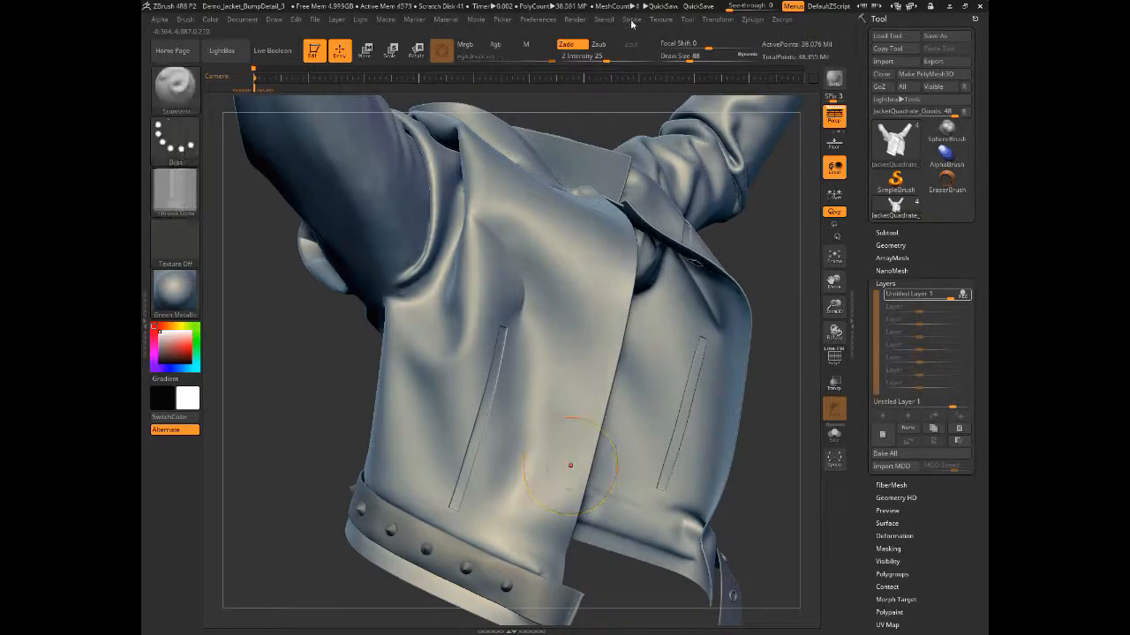
# Try a Roll Distance of 2 with a stitch stroke down the jacket's front edge, and undo the stroke
pyautogui.click(632, 20)
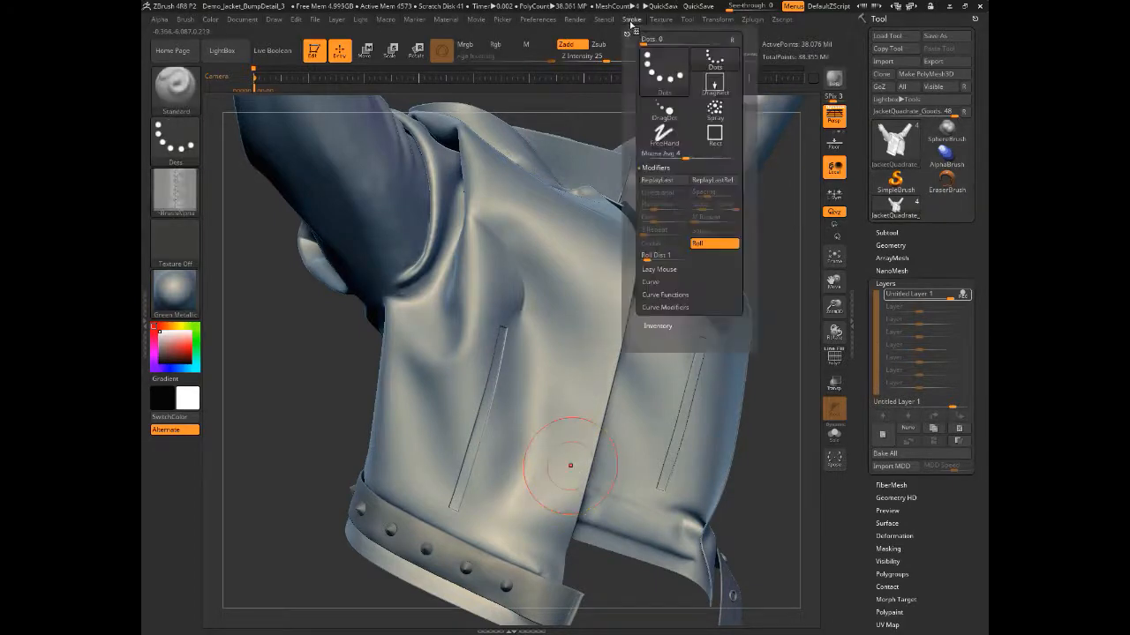
pyautogui.click(651, 255)
pyautogui.write('2')
pyautogui.press('Return')
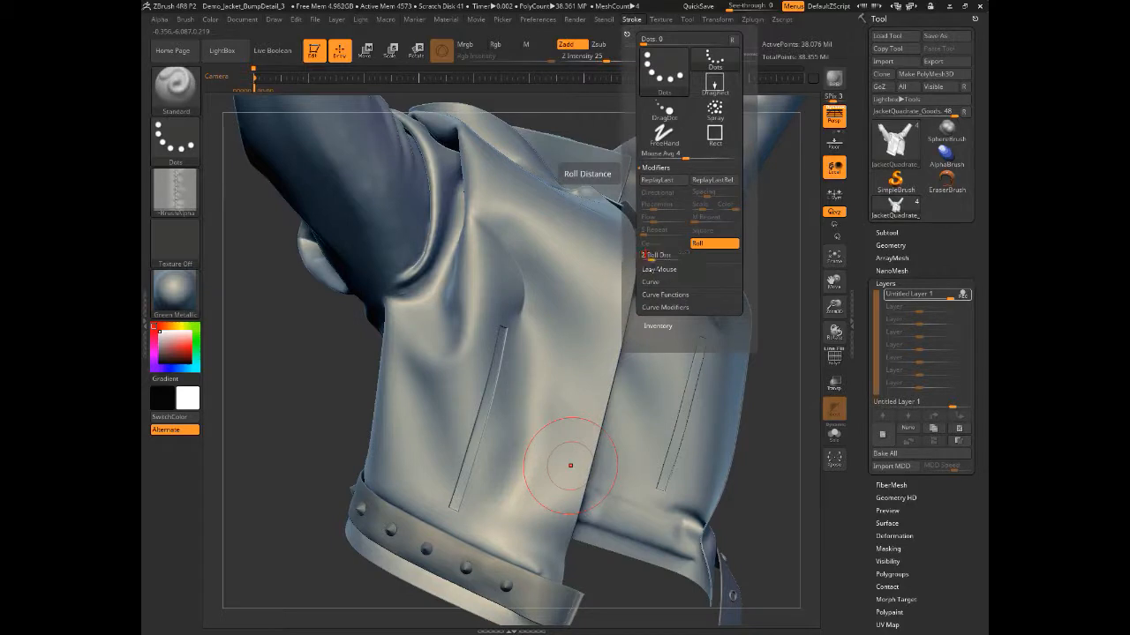
pyautogui.moveTo(599, 251); pyautogui.dragTo(570, 453)
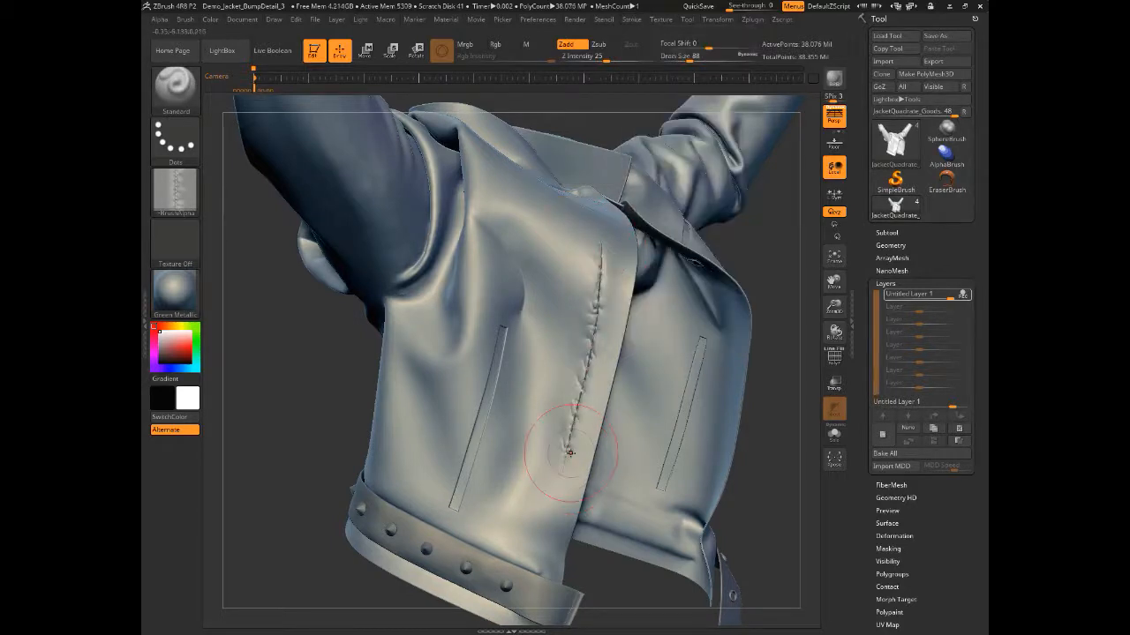
pyautogui.press('ctrl')
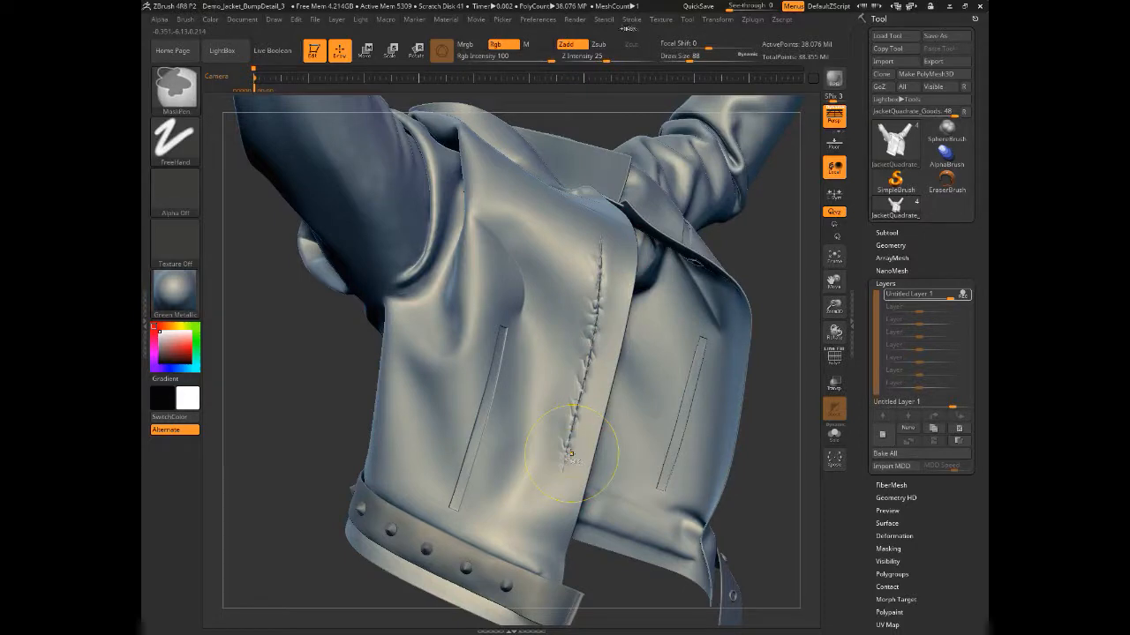
pyautogui.hotkey('ctrl', 'z')
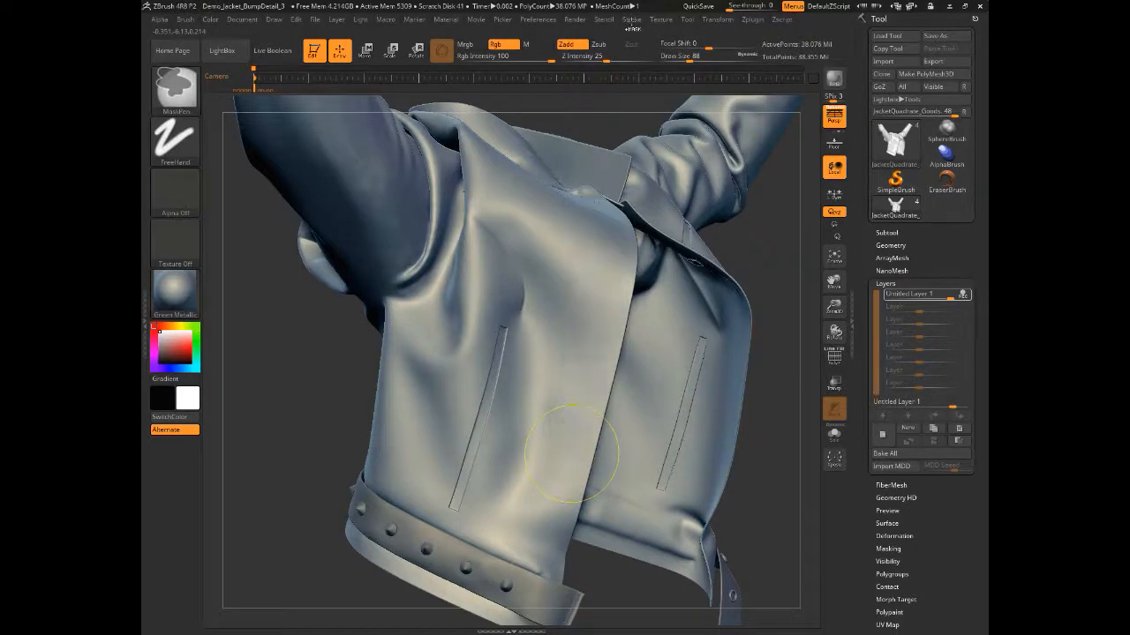
# Set the Roll Distance to 1.2 and test it with a stitch stroke down the jacket's front edge
pyautogui.click(631, 18)
pyautogui.click(660, 256)
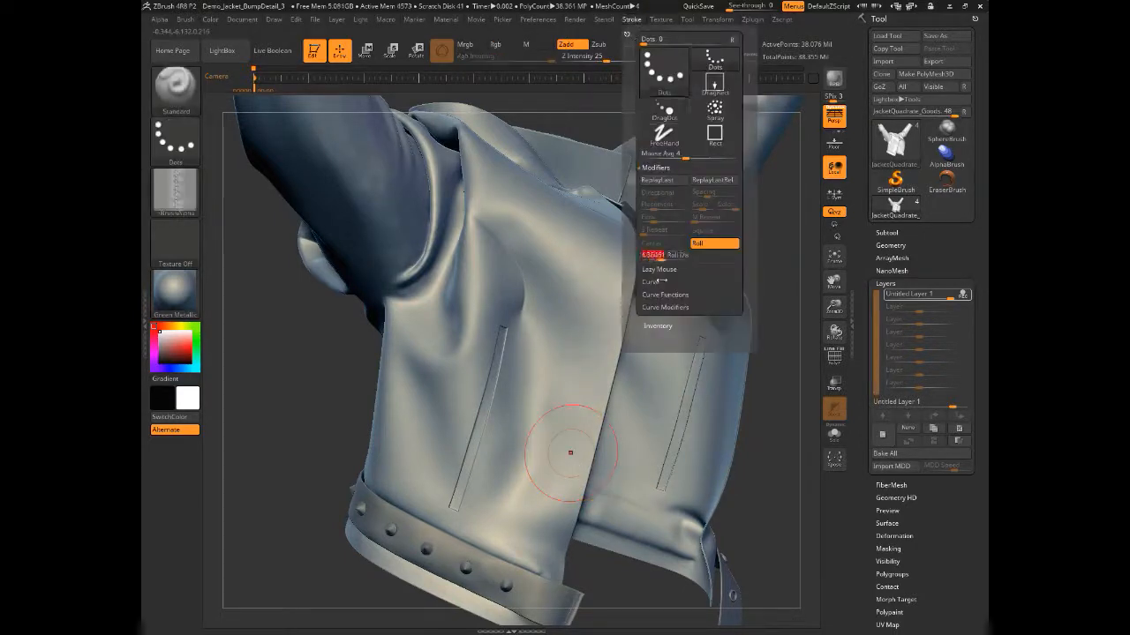
pyautogui.write('1.2')
pyautogui.press('Return')
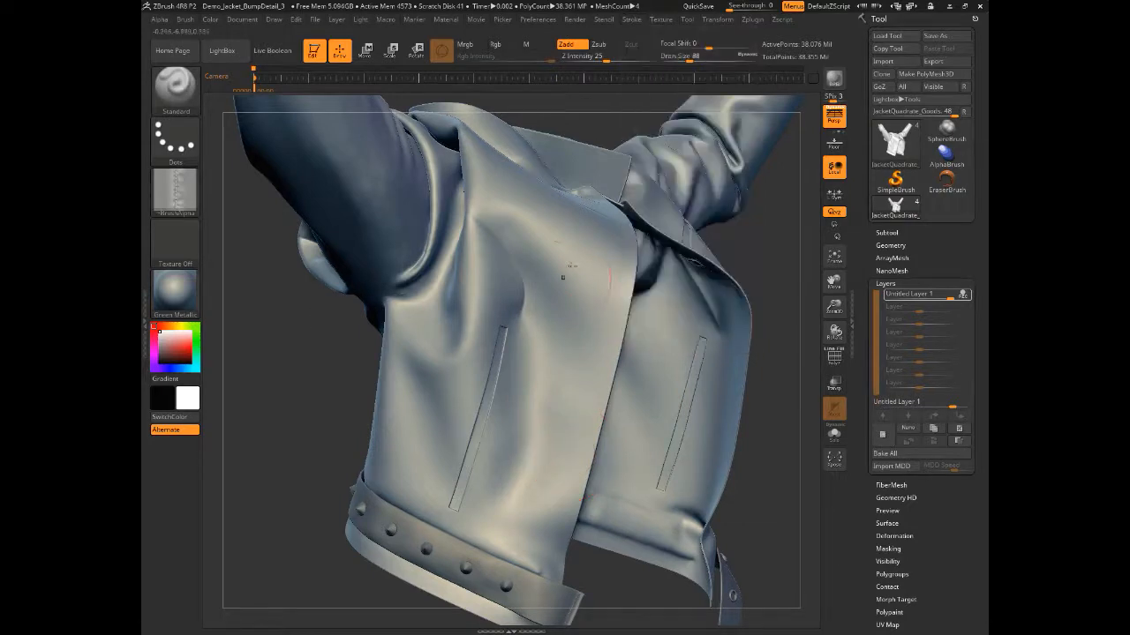
pyautogui.moveTo(589, 250); pyautogui.dragTo(545, 498)
pyautogui.moveTo(315, 383)
pyautogui.mouseDown()
pyautogui.moveTo(278, 402)
pyautogui.moveTo(318, 360)
pyautogui.moveTo(287, 391)
pyautogui.mouseUp()
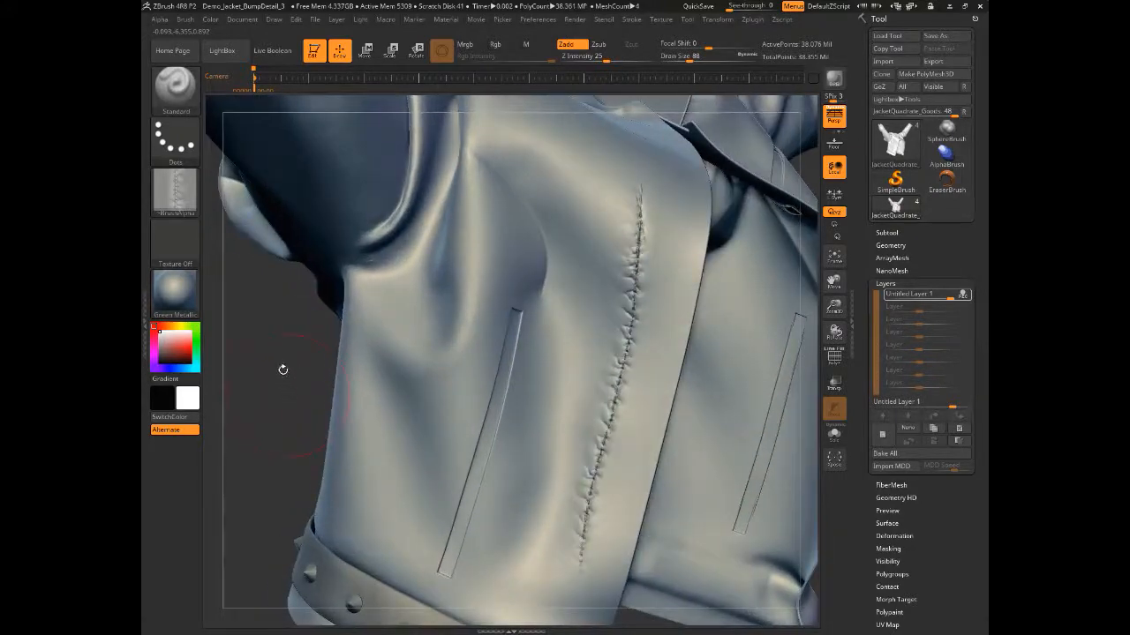
pyautogui.moveTo(277, 383); pyautogui.dragTo(353, 313)
# Set Z Intensity to 16 and paint a second stitch stroke beside the first for comparison
pyautogui.click(589, 59)
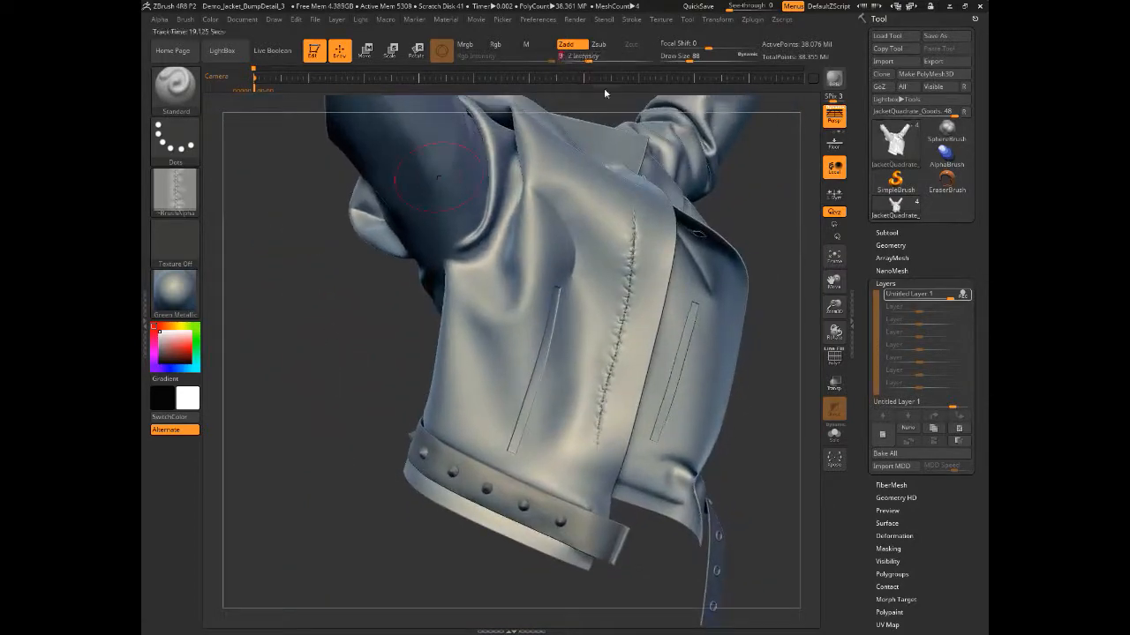
pyautogui.write('16')
pyautogui.press('Return')
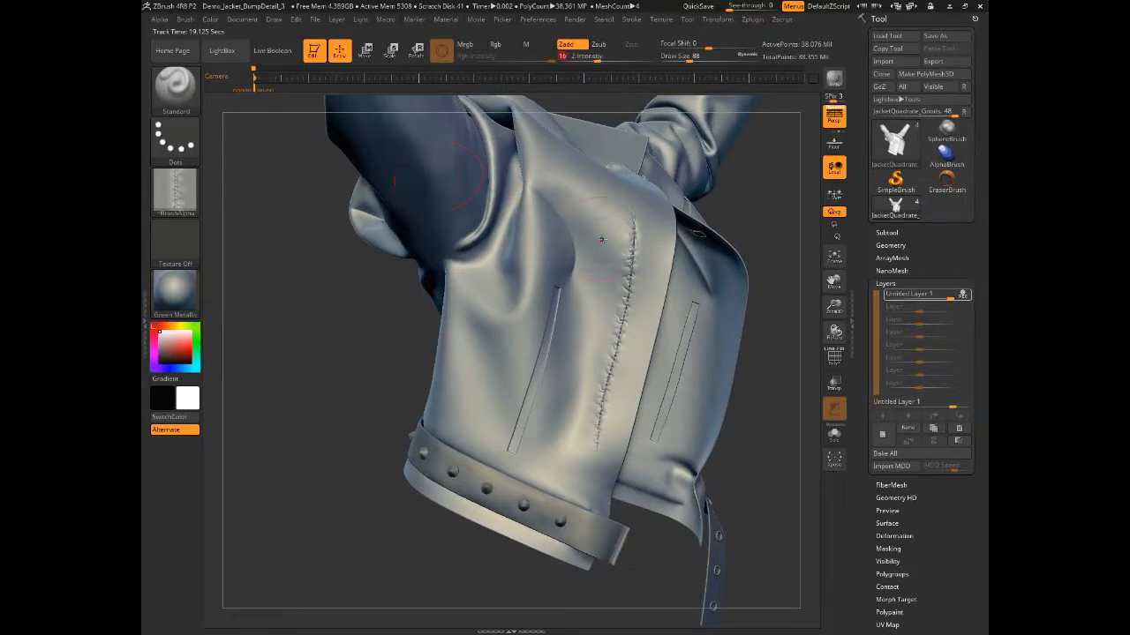
pyautogui.moveTo(598, 271); pyautogui.dragTo(573, 428)
pyautogui.moveTo(324, 363); pyautogui.dragTo(344, 442)
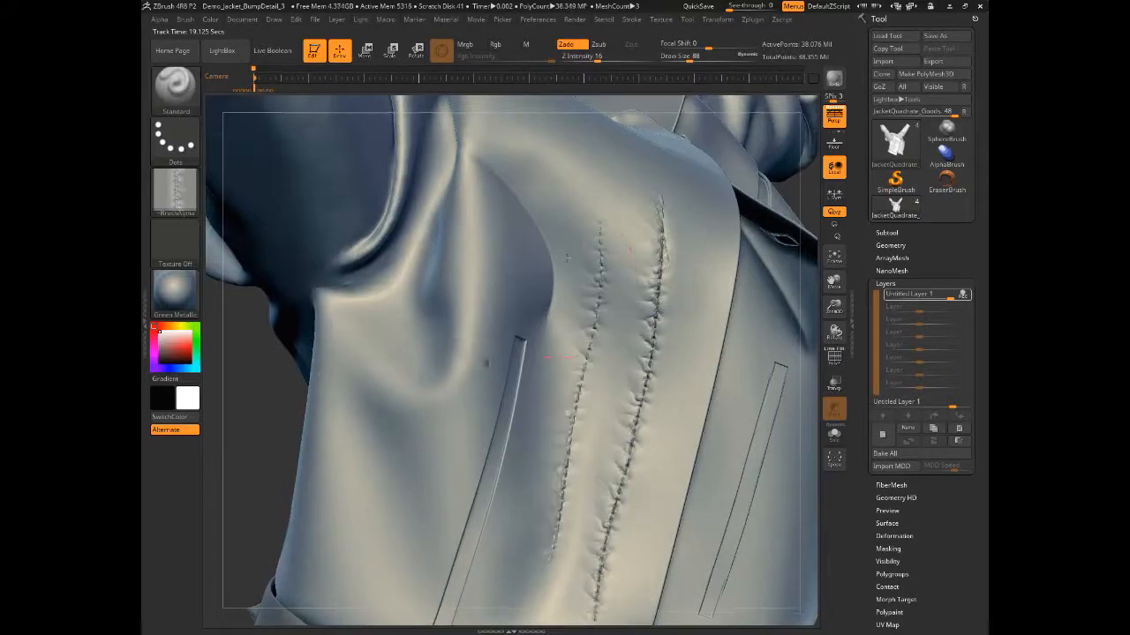
pyautogui.moveTo(255, 434); pyautogui.dragTo(251, 388)
pyautogui.moveTo(317, 400); pyautogui.dragTo(348, 432)
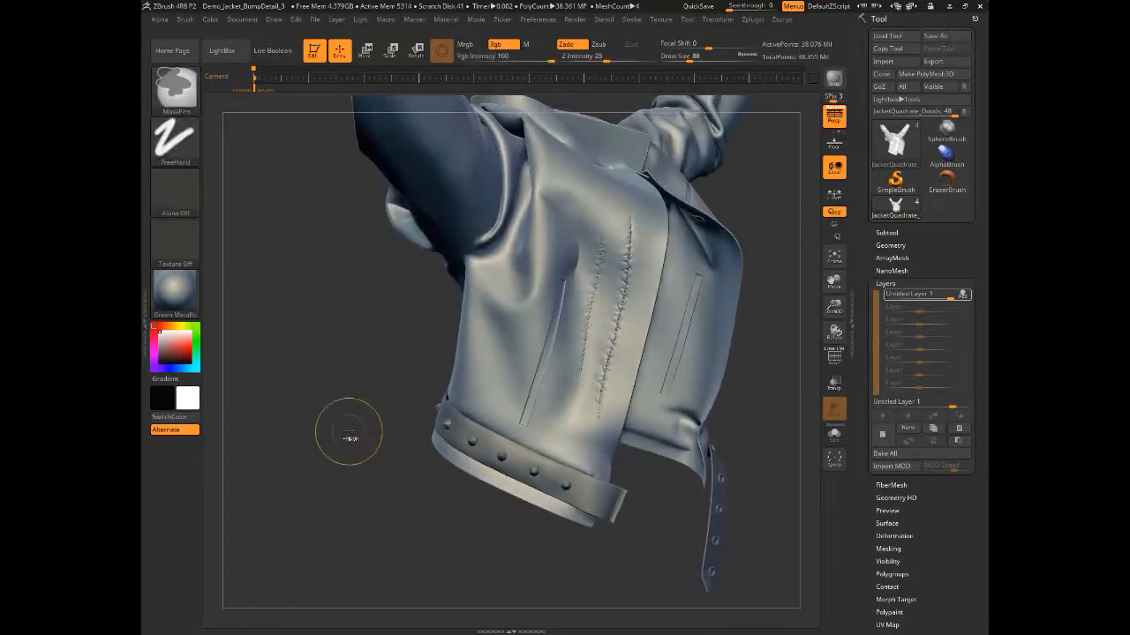
# Undo both test stitch strokes and review the brush's Z Intensity and Roll Distance settings
pyautogui.hotkey('ctrl', 'z')
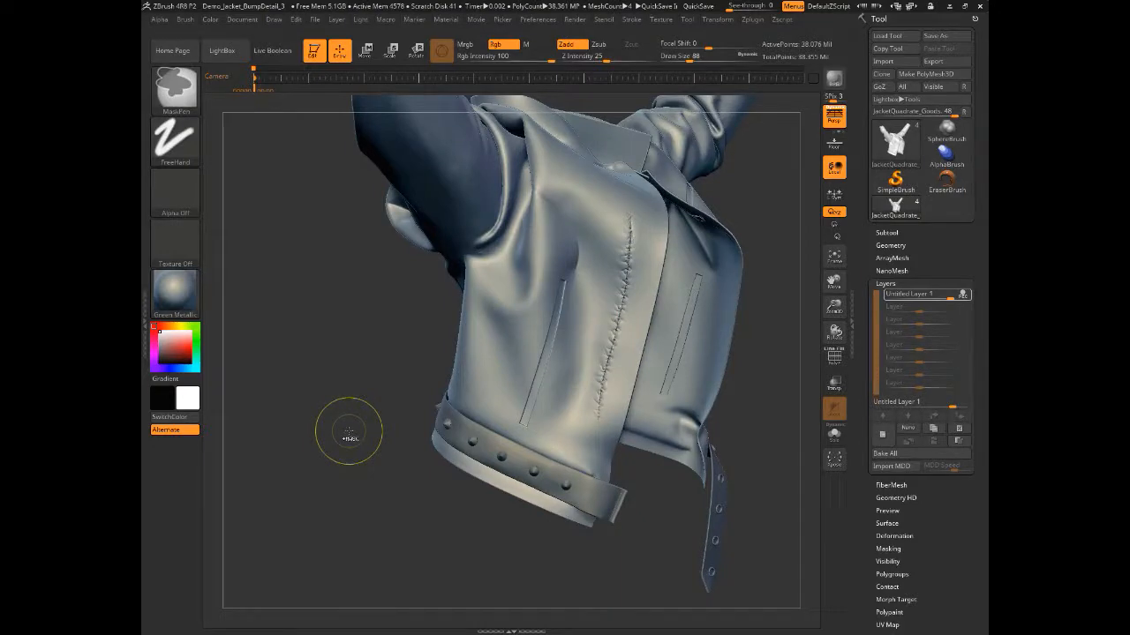
pyautogui.hotkey('ctrl', 'z')
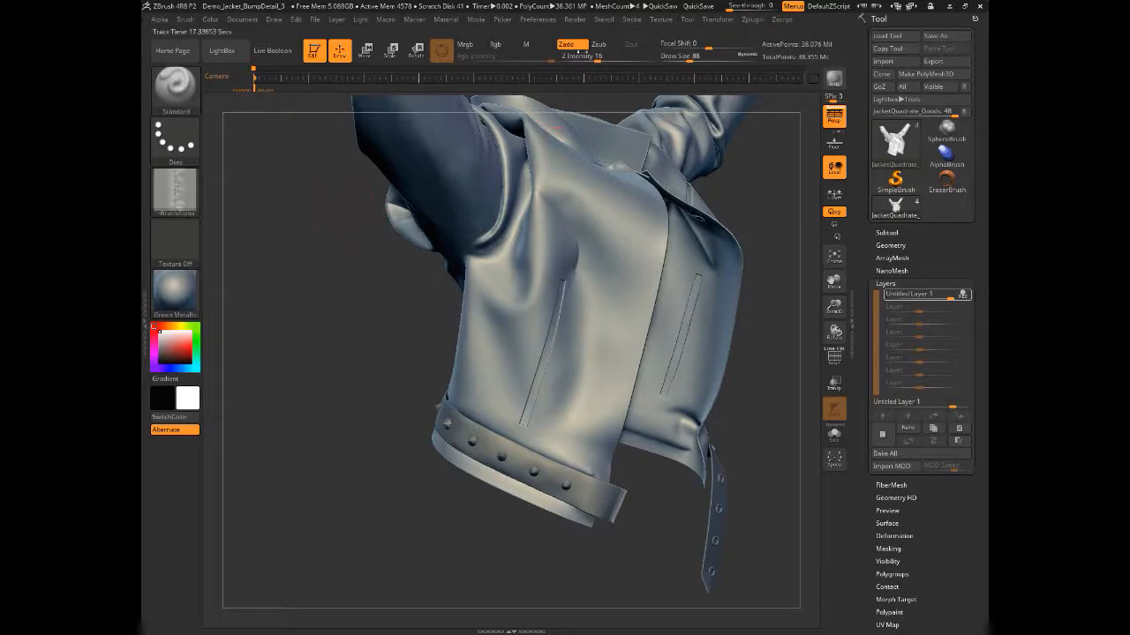
pyautogui.moveTo(586, 58); pyautogui.dragTo(591, 58)
pyautogui.click(632, 22)
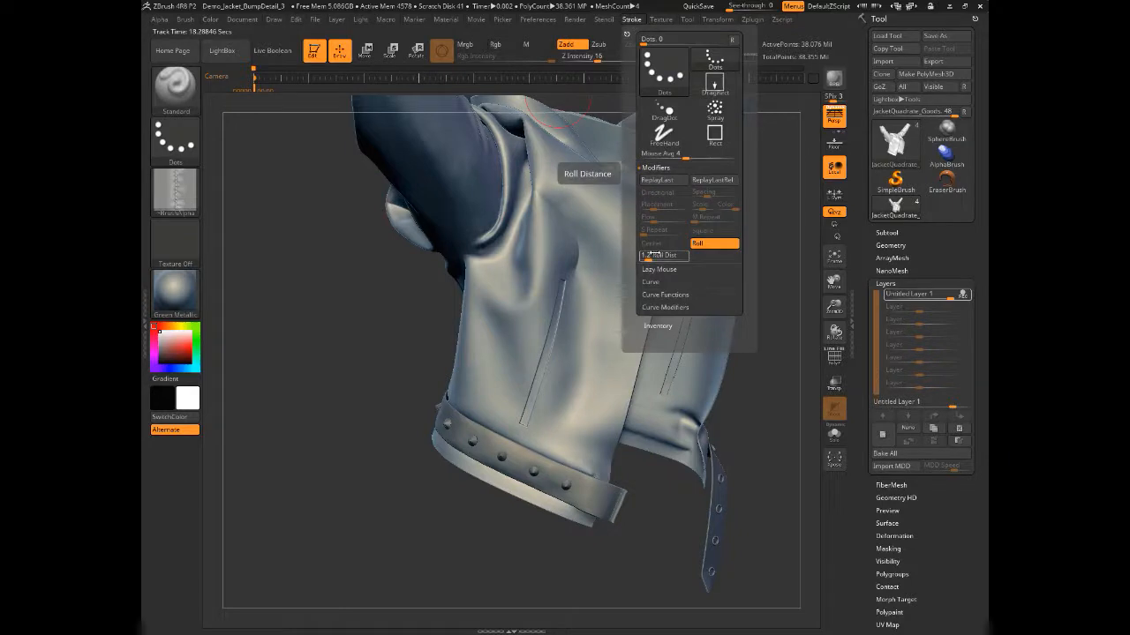
# Modify the stitch alpha by setting its MidValue to 25 and its Blur to 10
pyautogui.click(159, 20)
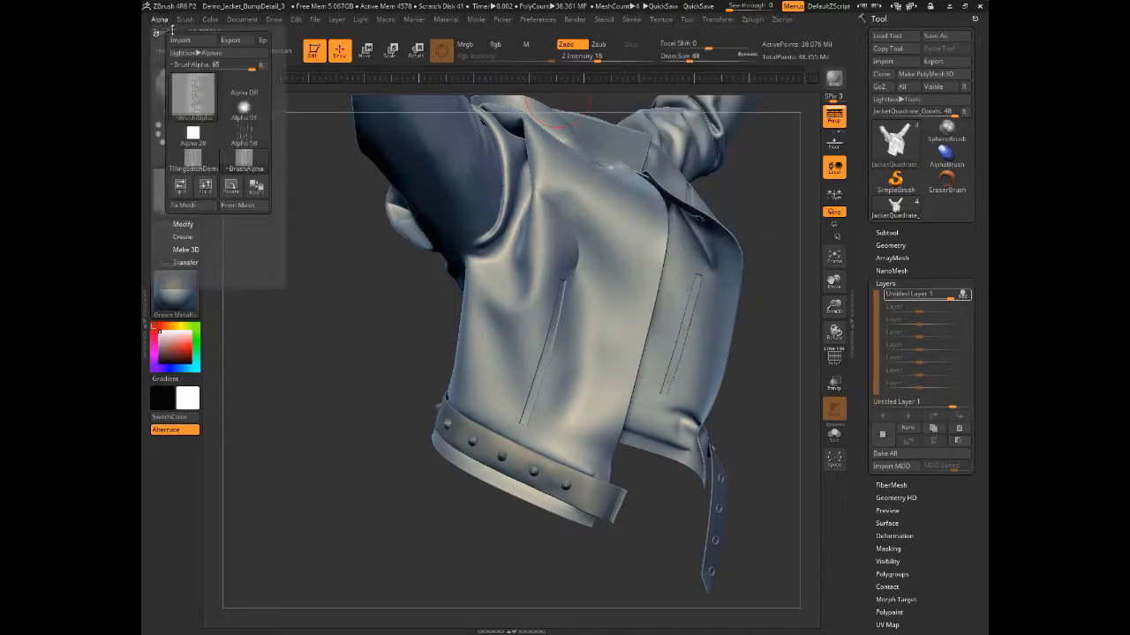
pyautogui.click(181, 224)
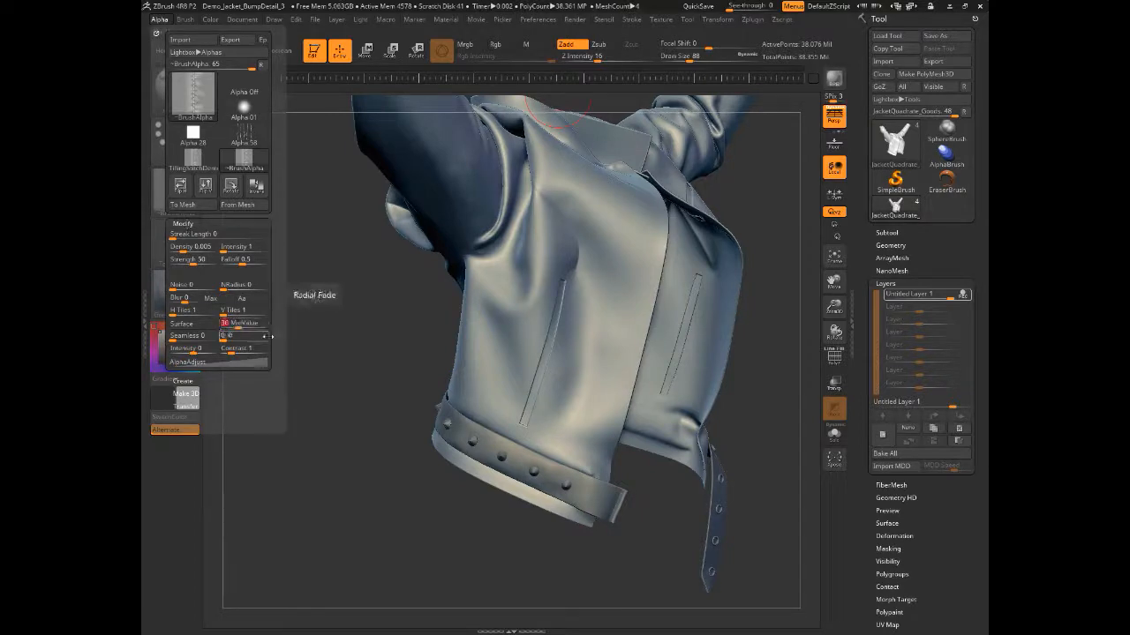
pyautogui.write('25')
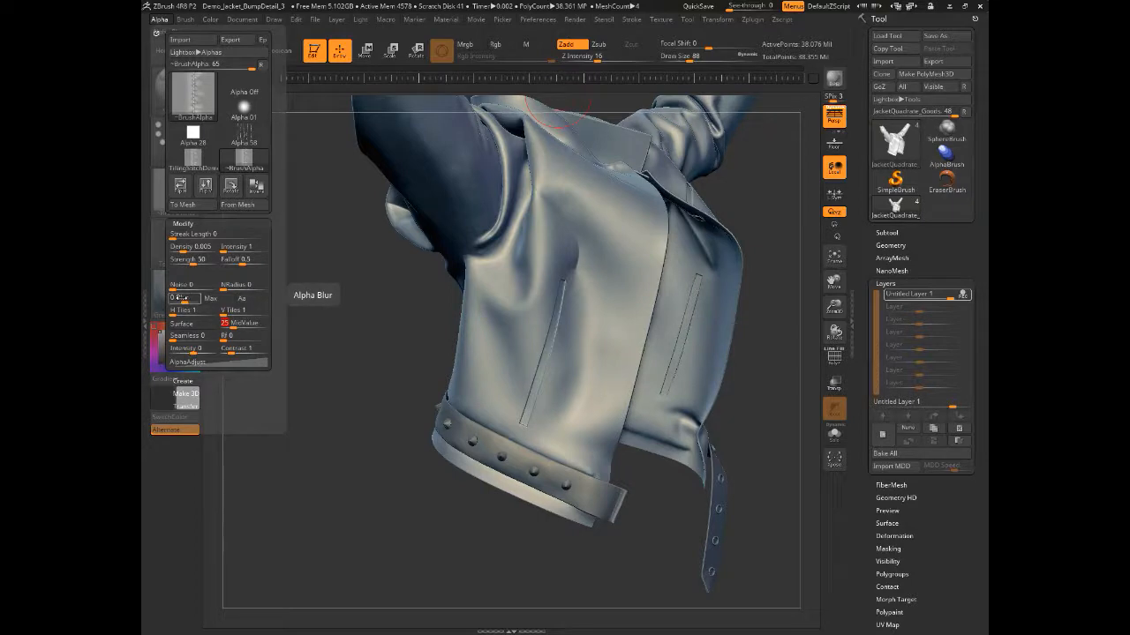
pyautogui.click(181, 298)
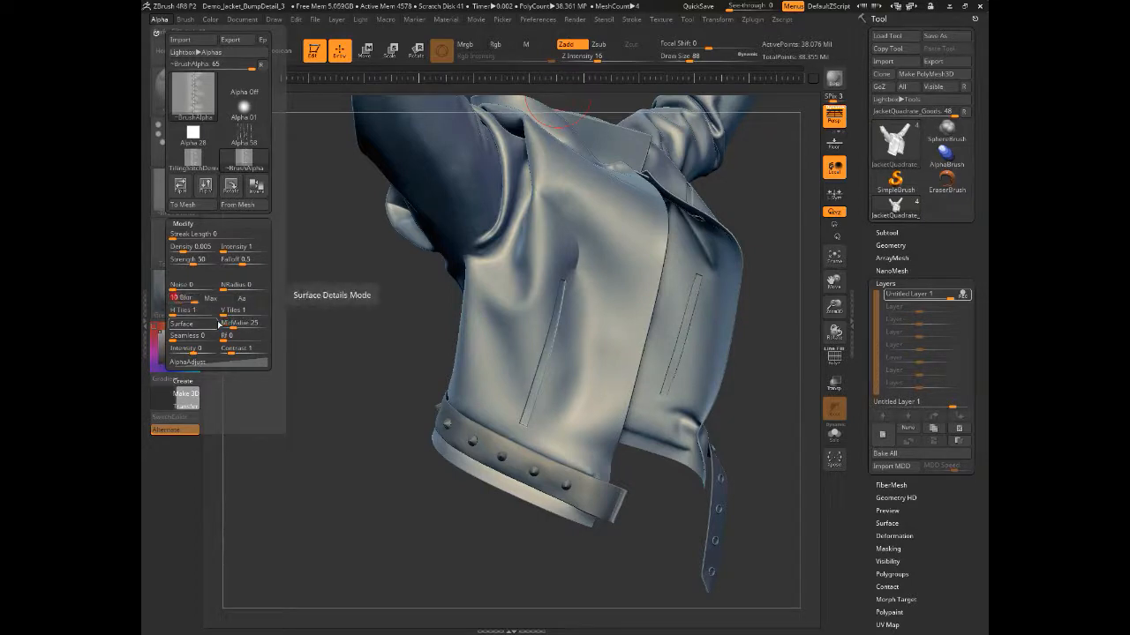
# Test the modified alpha with a stitch stroke down the jacket's front edge and inspect it up close
pyautogui.moveTo(389, 413)
pyautogui.mouseDown()
pyautogui.moveTo(376, 409)
pyautogui.moveTo(396, 369)
pyautogui.moveTo(600, 272)
pyautogui.mouseUp()
pyautogui.moveTo(656, 210); pyautogui.dragTo(645, 327)
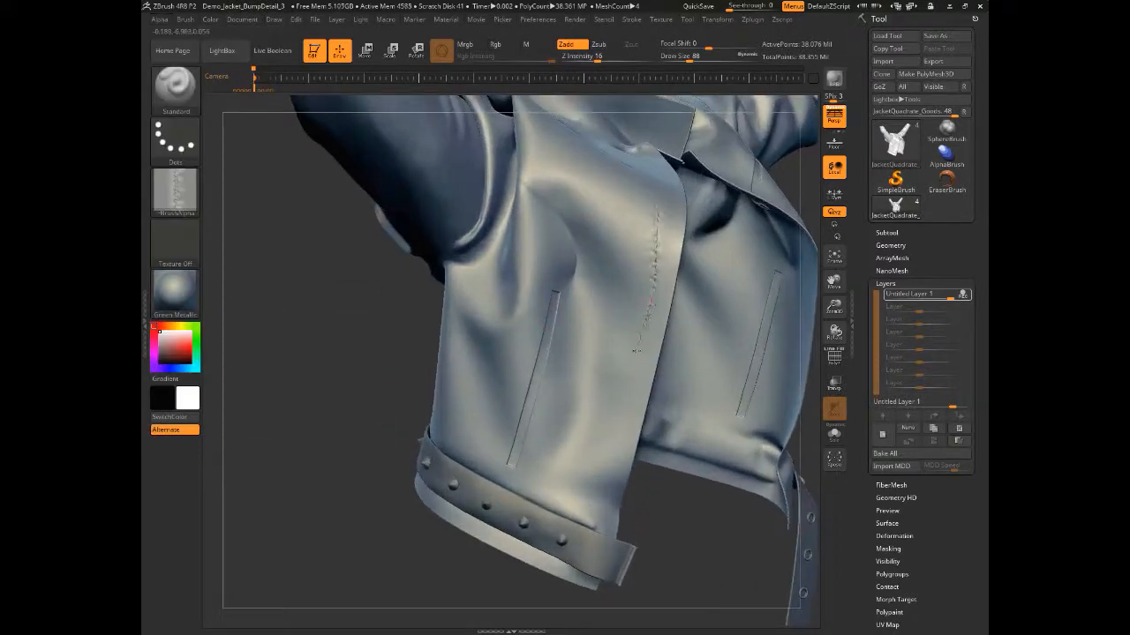
pyautogui.moveTo(624, 391); pyautogui.dragTo(614, 432)
pyautogui.moveTo(316, 350); pyautogui.dragTo(301, 381)
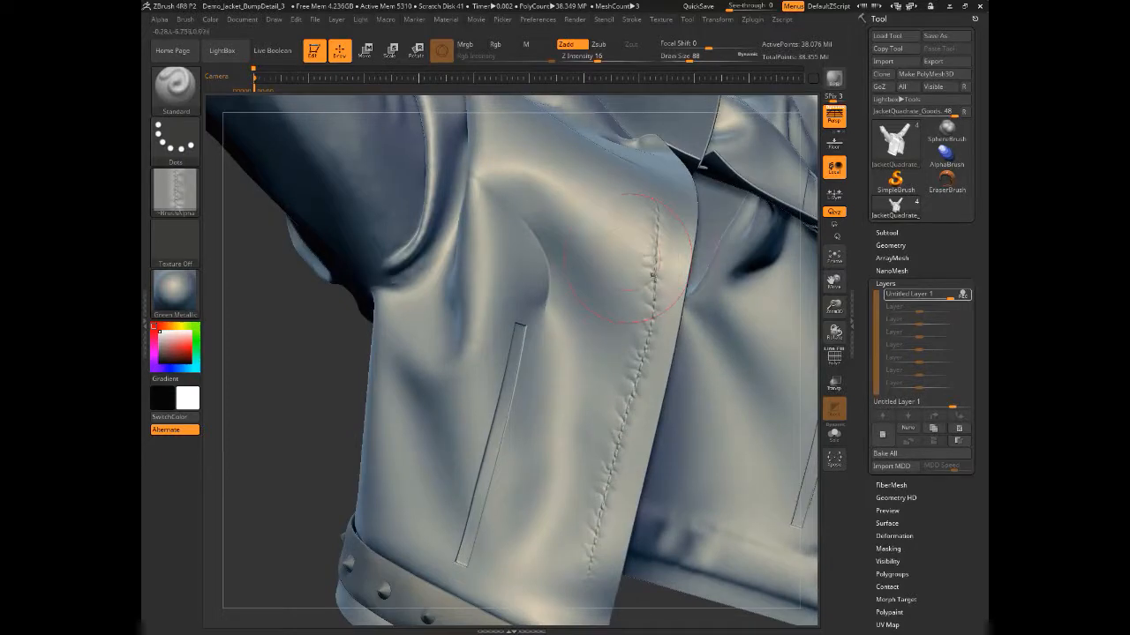
pyautogui.moveTo(286, 371); pyautogui.dragTo(292, 378)
pyautogui.moveTo(290, 424); pyautogui.dragTo(314, 440)
pyautogui.moveTo(385, 381); pyautogui.dragTo(385, 384)
# Hide every subtool except JacketQuadrate_Goods and undo the test stitch stroke
pyautogui.click(880, 233)
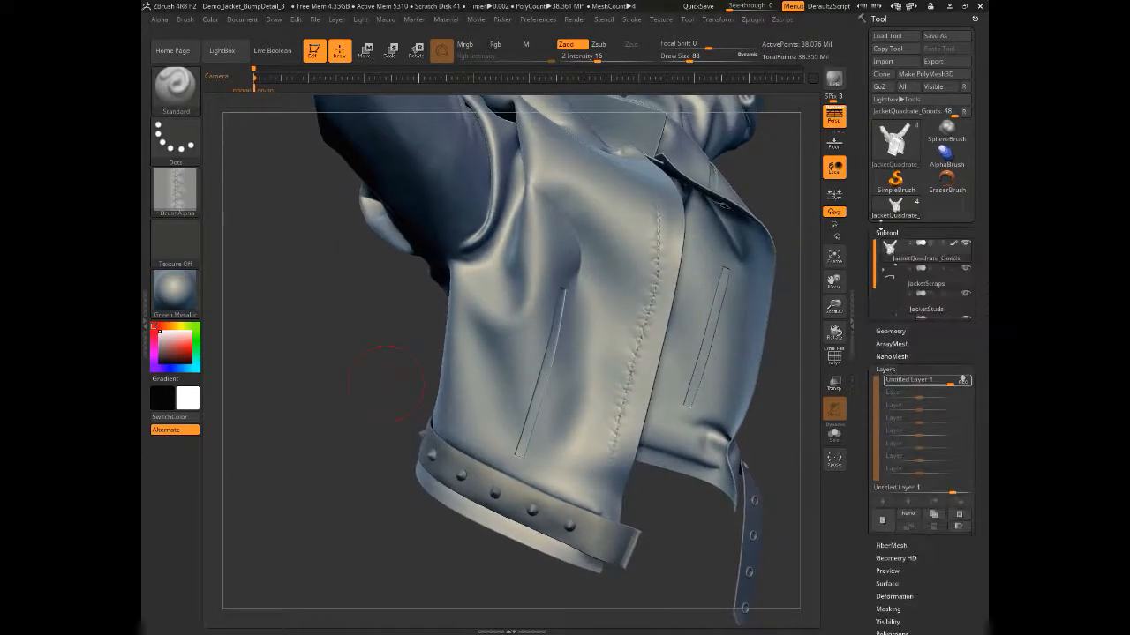
pyautogui.keyDown('shift'); pyautogui.click(964, 244); pyautogui.keyUp('shift')
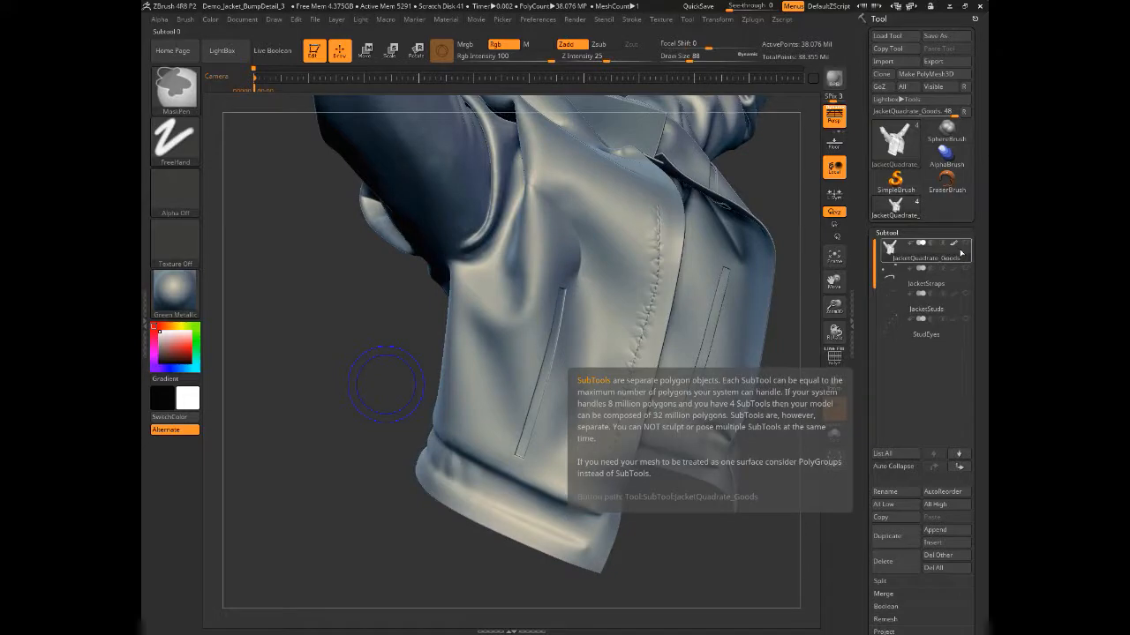
pyautogui.hotkey('ctrl', 'z')
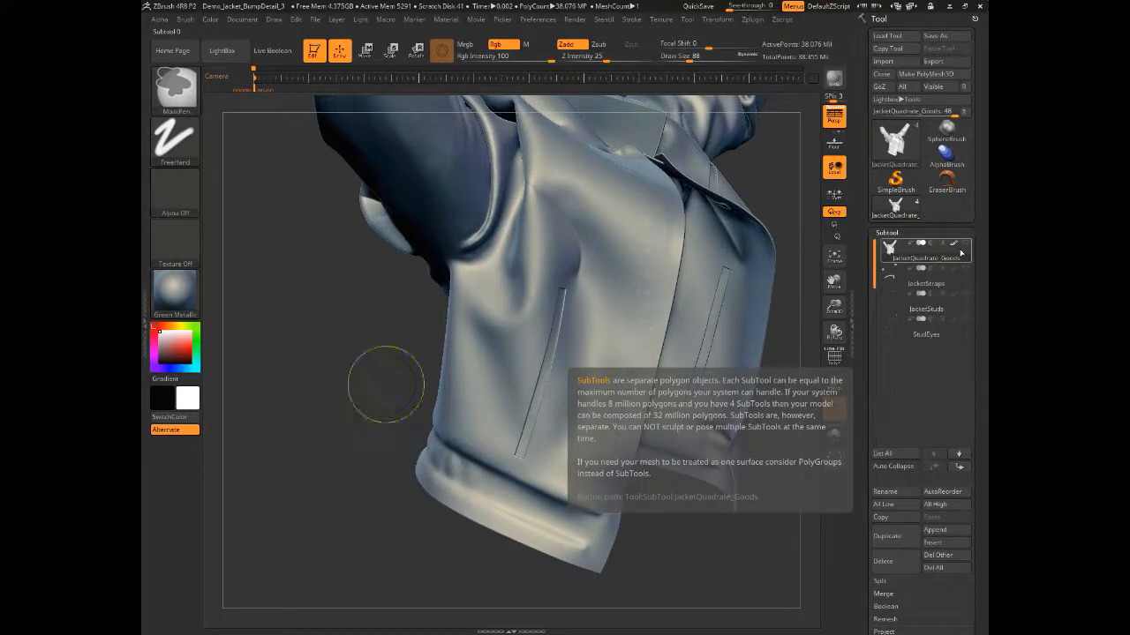
# Isolate the jacket's front panel, paint a stitch seam down its front edge, and inspect the result
pyautogui.hotkey('ctrl', 'shift')
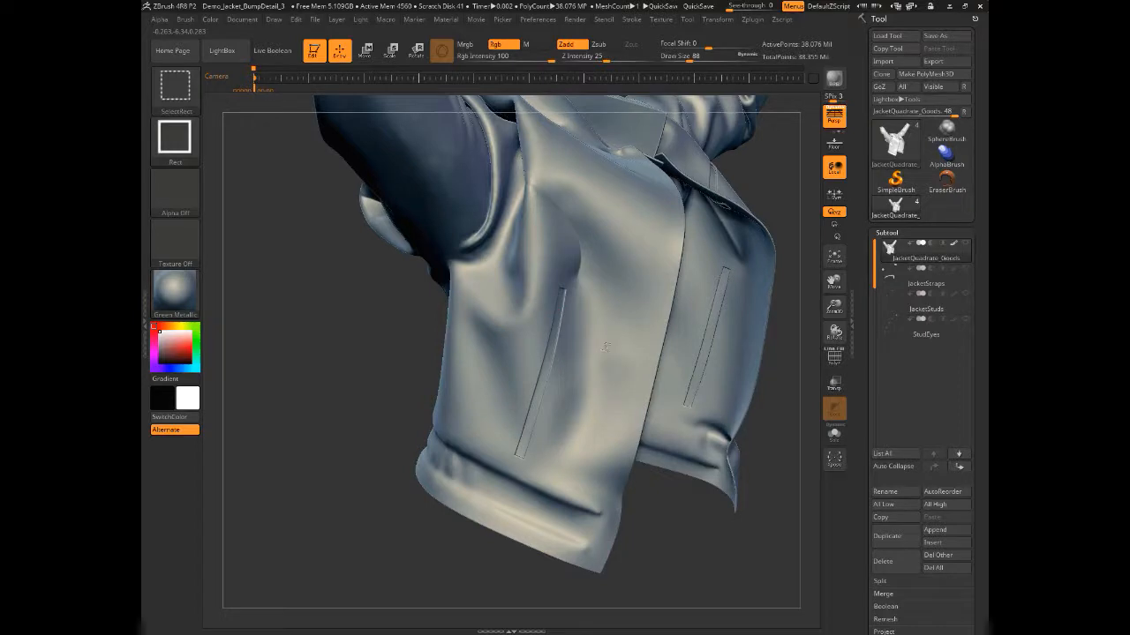
pyautogui.keyDown('ctrl'); pyautogui.keyDown('shift'); pyautogui.click(605, 347); pyautogui.keyUp('shift'); pyautogui.keyUp('ctrl')
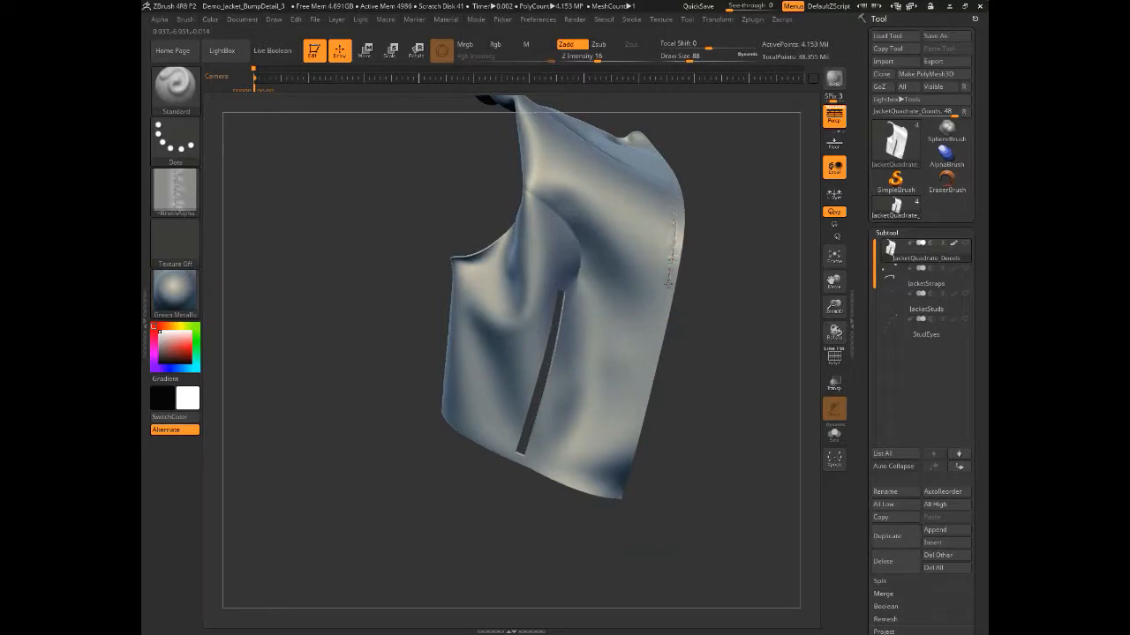
pyautogui.moveTo(642, 392); pyautogui.dragTo(630, 439)
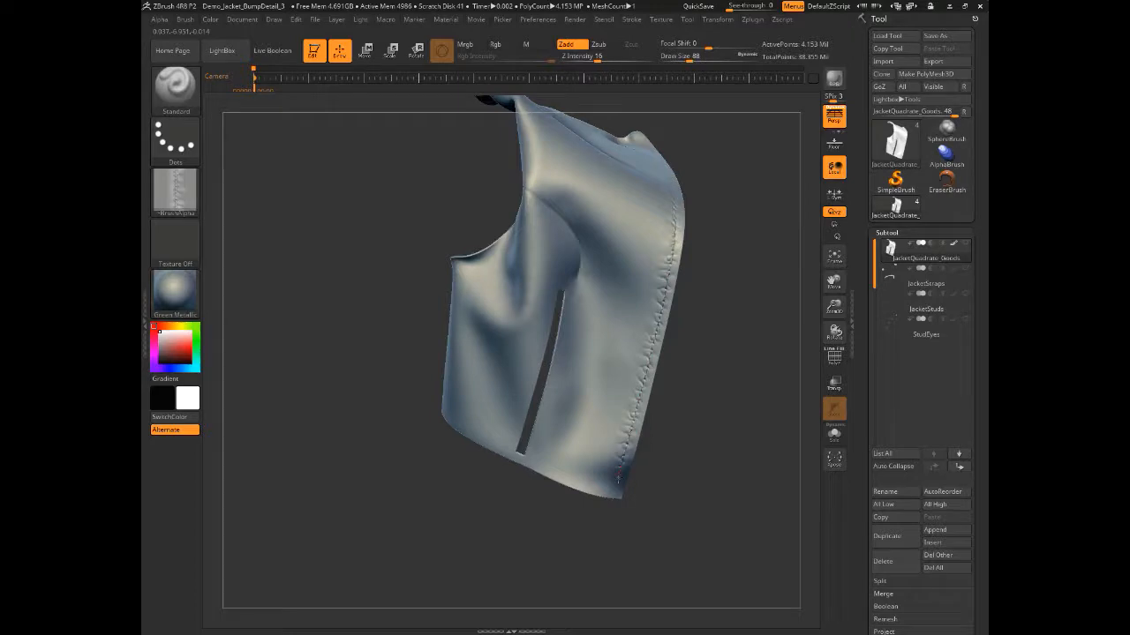
pyautogui.moveTo(624, 548); pyautogui.dragTo(506, 451)
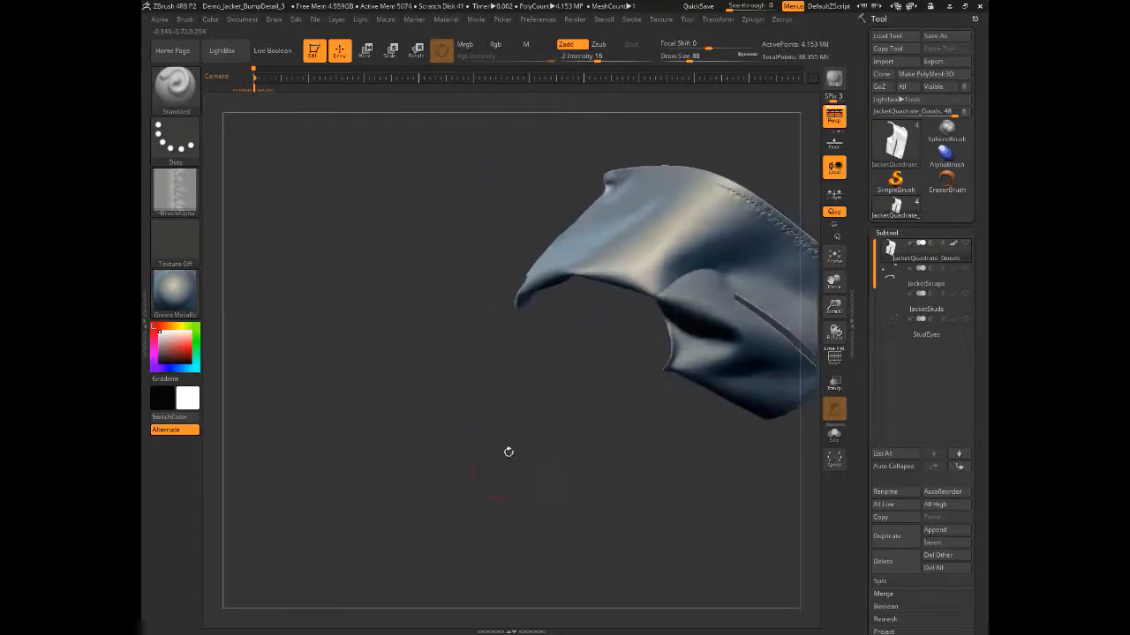
pyautogui.moveTo(596, 469)
pyautogui.mouseDown()
pyautogui.moveTo(529, 477)
pyautogui.moveTo(468, 506)
pyautogui.moveTo(506, 438)
pyautogui.moveTo(511, 531)
pyautogui.mouseUp()
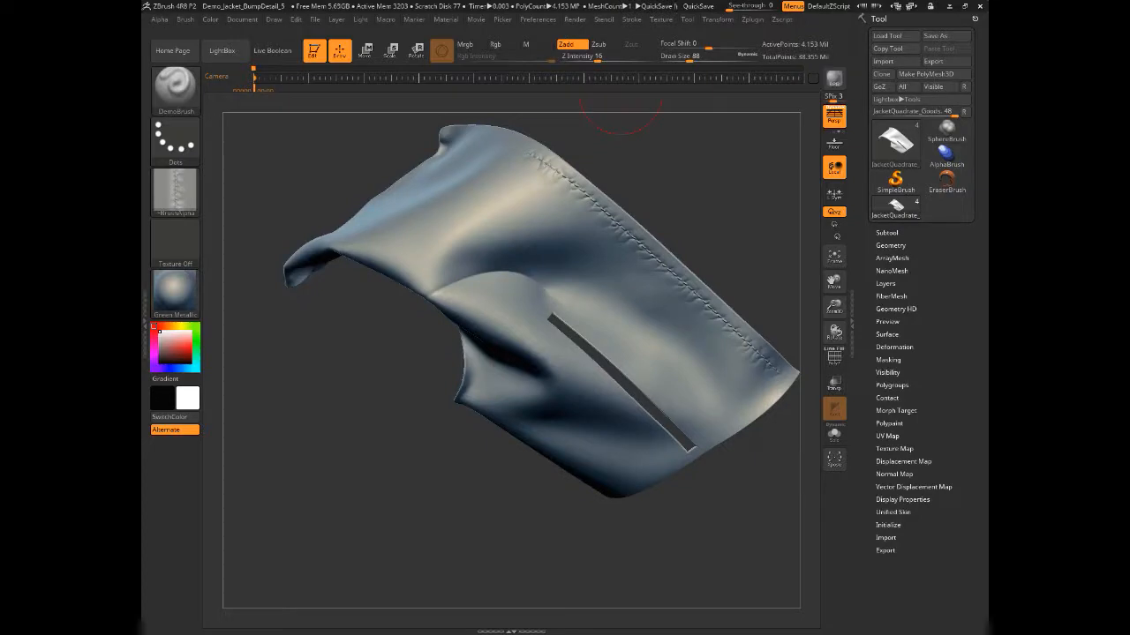
# Save the current brush as StitchBrush in C:\Program Files\Pixologic\ZBrush 4R8\ZStartup\BrushPresets
pyautogui.click(181, 84)
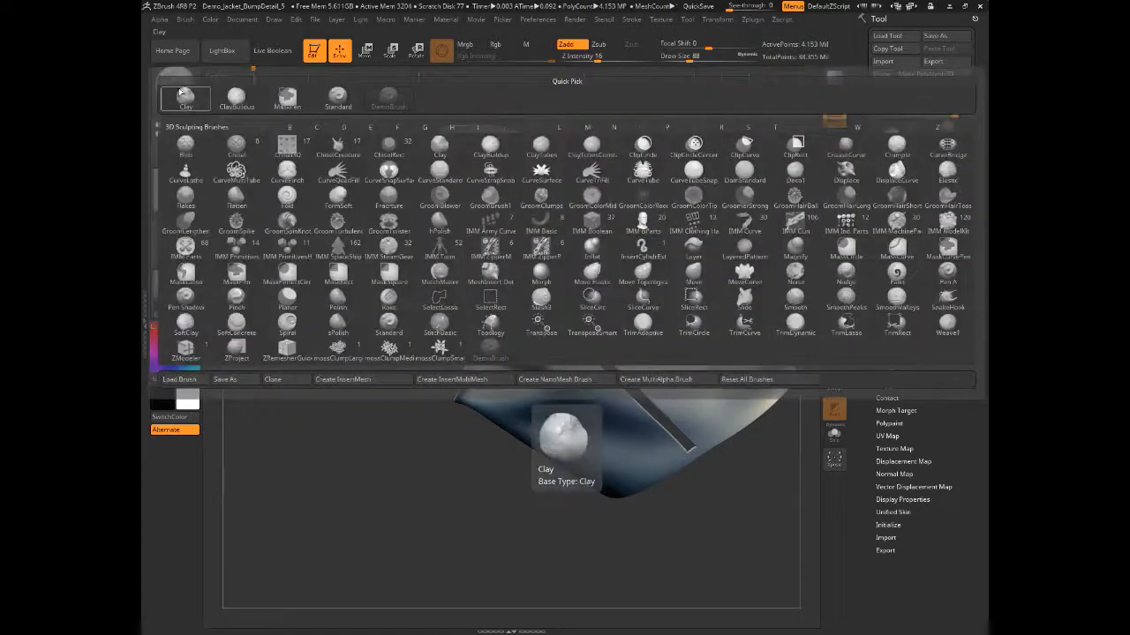
pyautogui.click(233, 380)
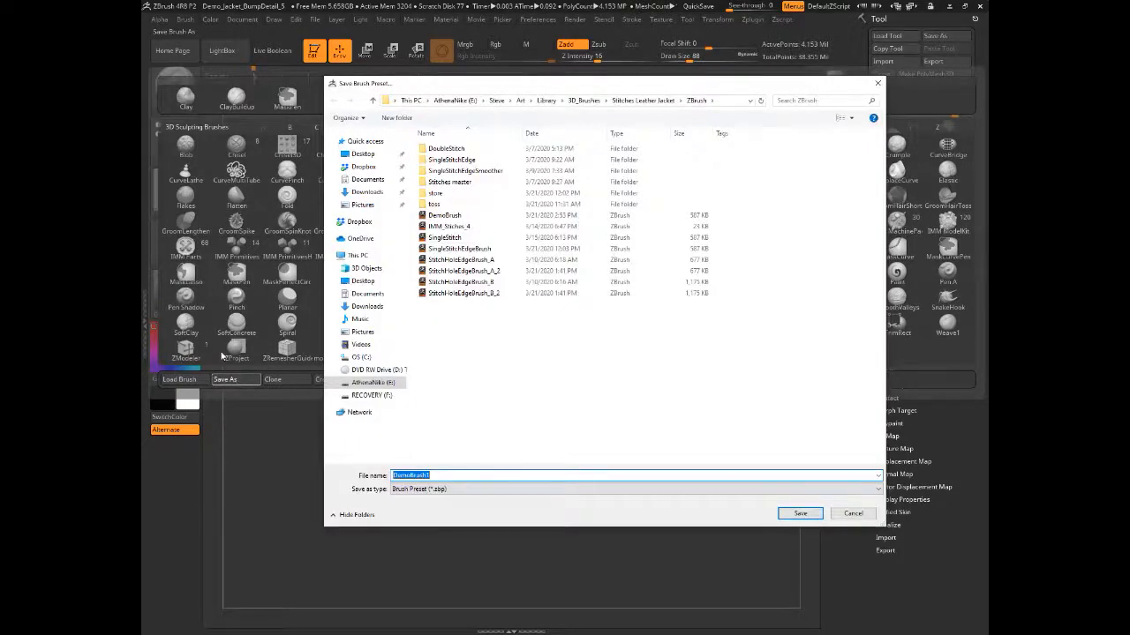
pyautogui.click(361, 356)
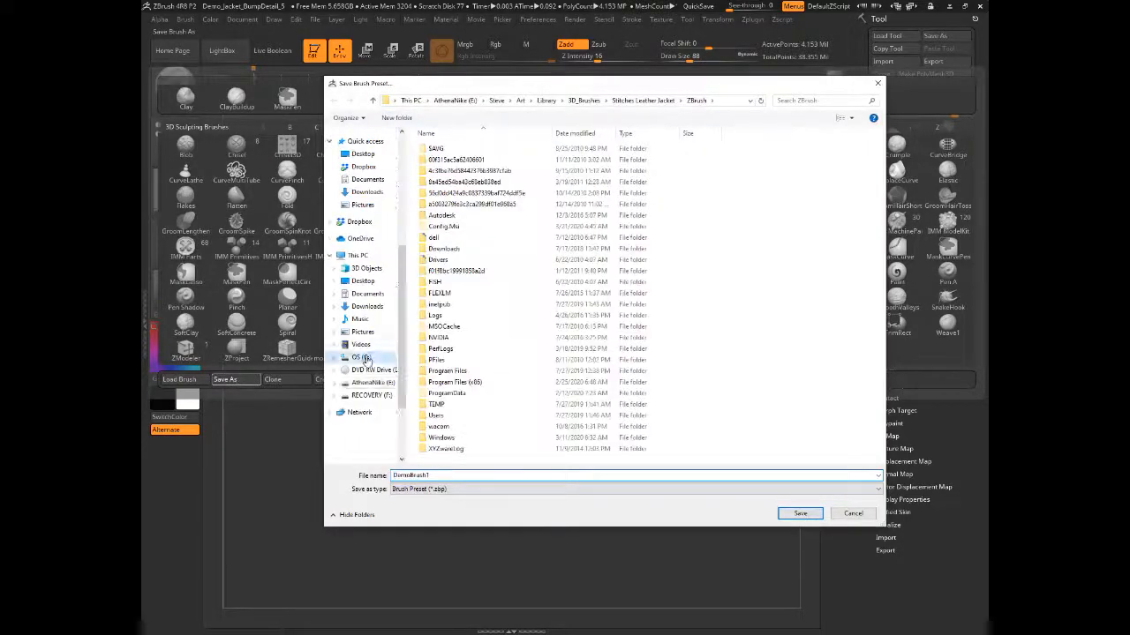
pyautogui.doubleClick(441, 370)
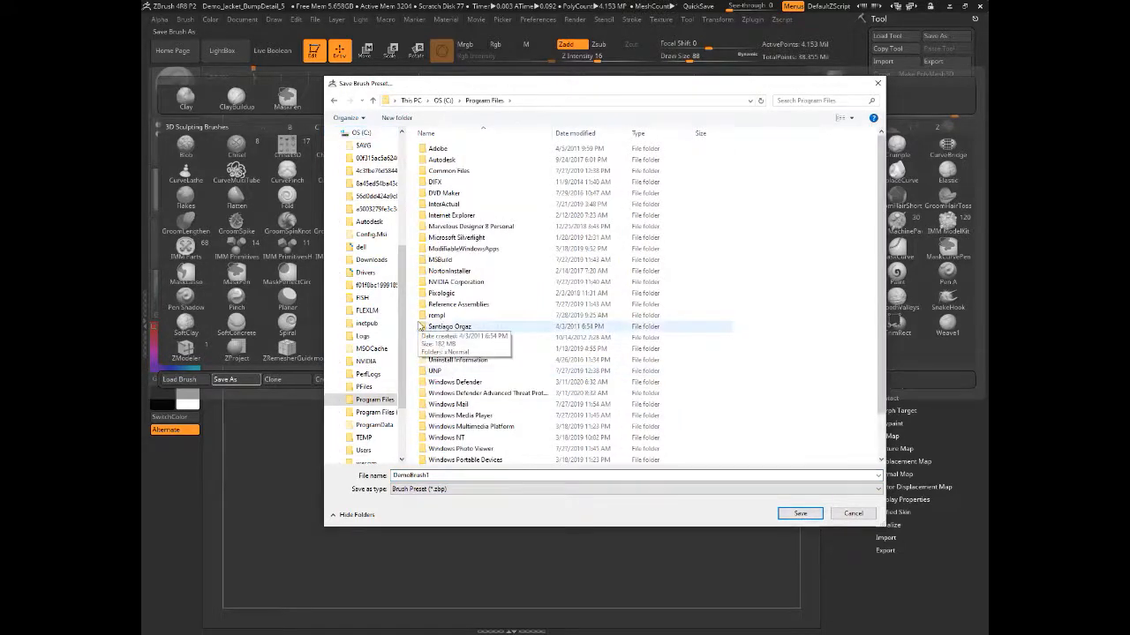
pyautogui.doubleClick(437, 293)
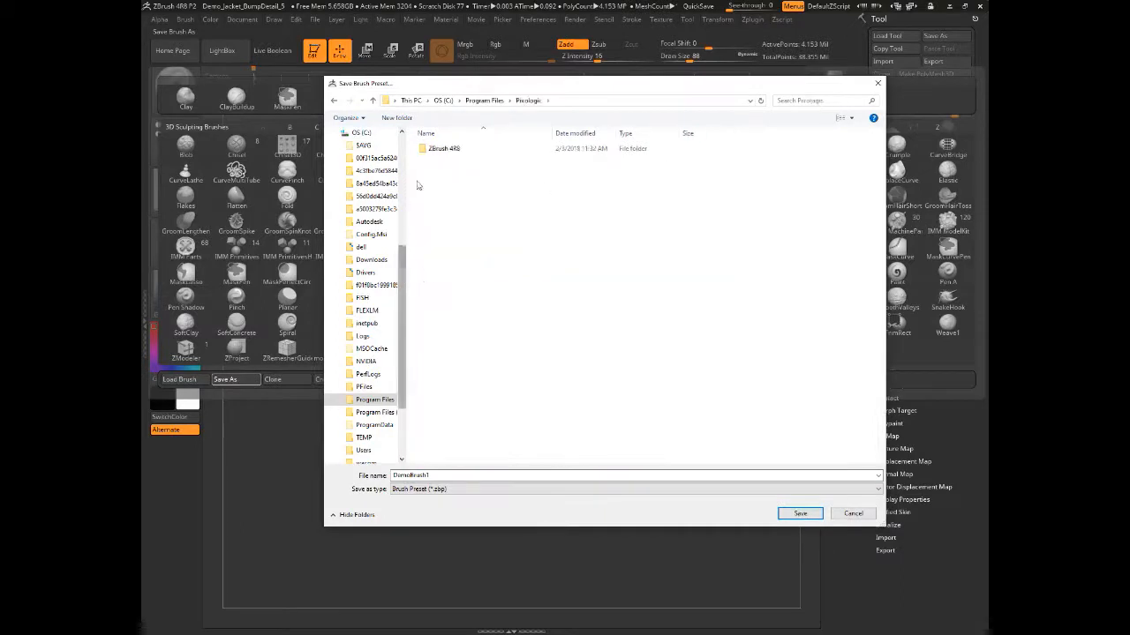
pyautogui.doubleClick(442, 149)
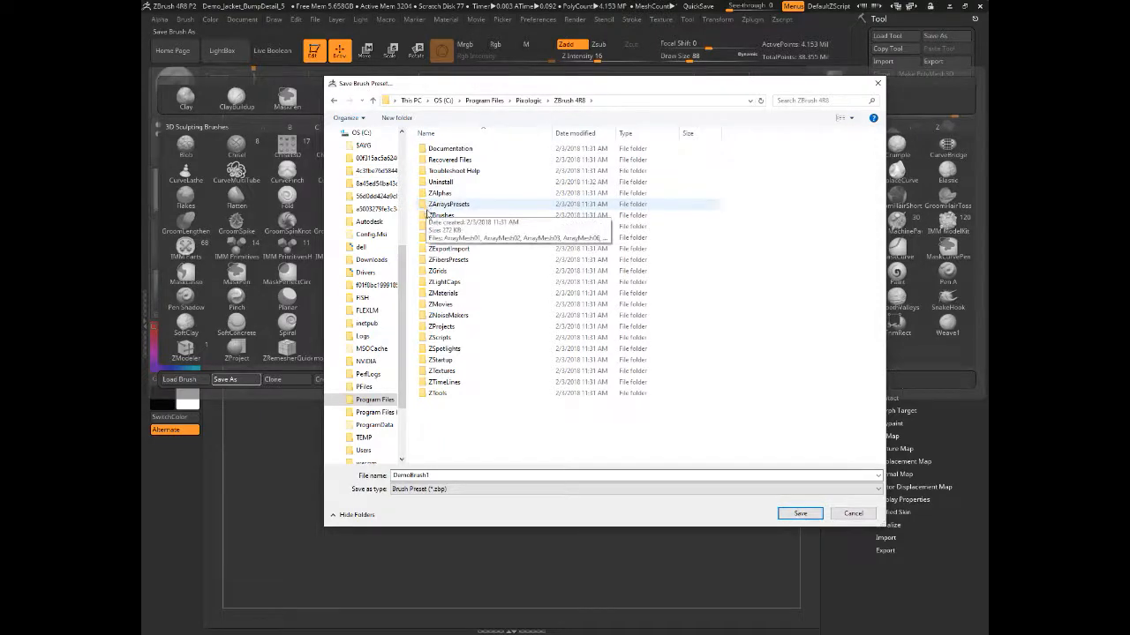
pyautogui.doubleClick(441, 360)
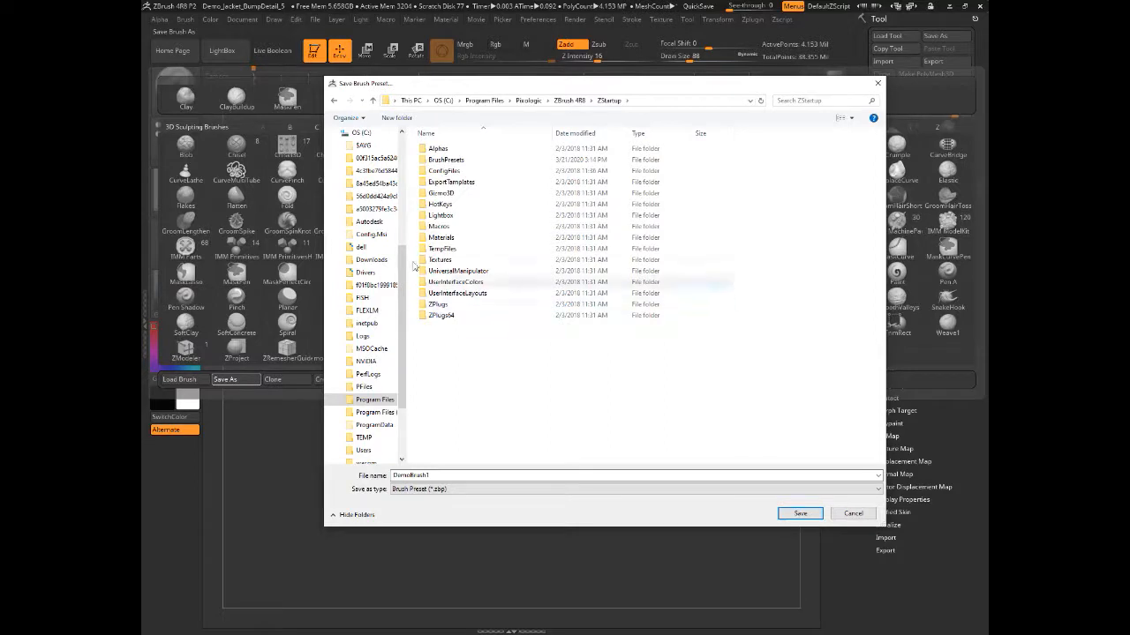
pyautogui.doubleClick(425, 160)
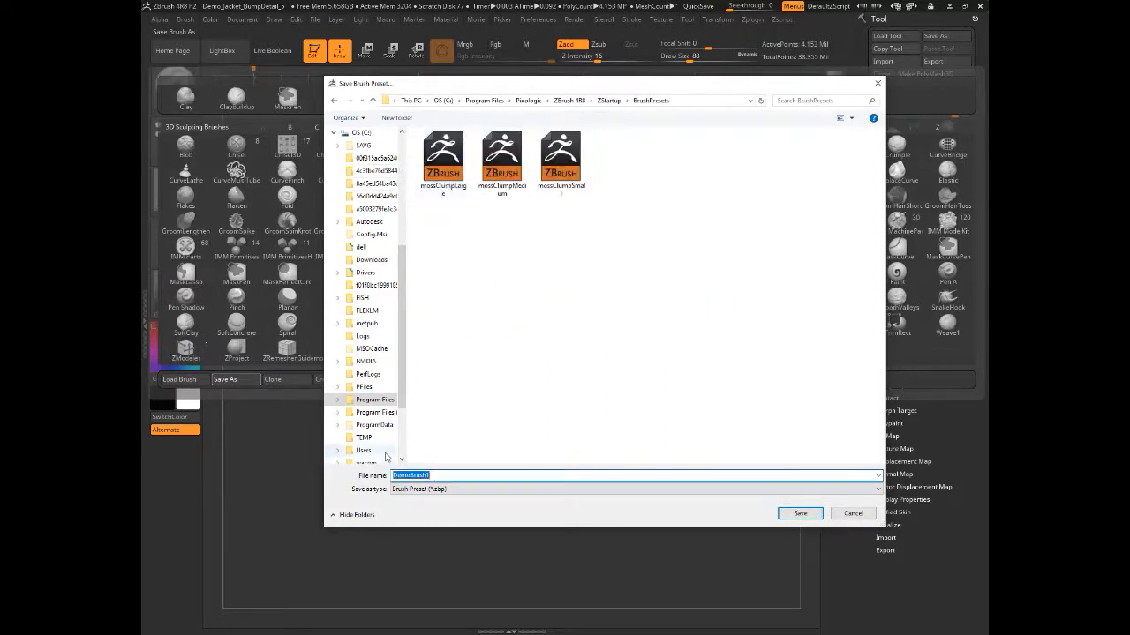
pyautogui.write('StitchBrush')
pyautogui.press('Return')
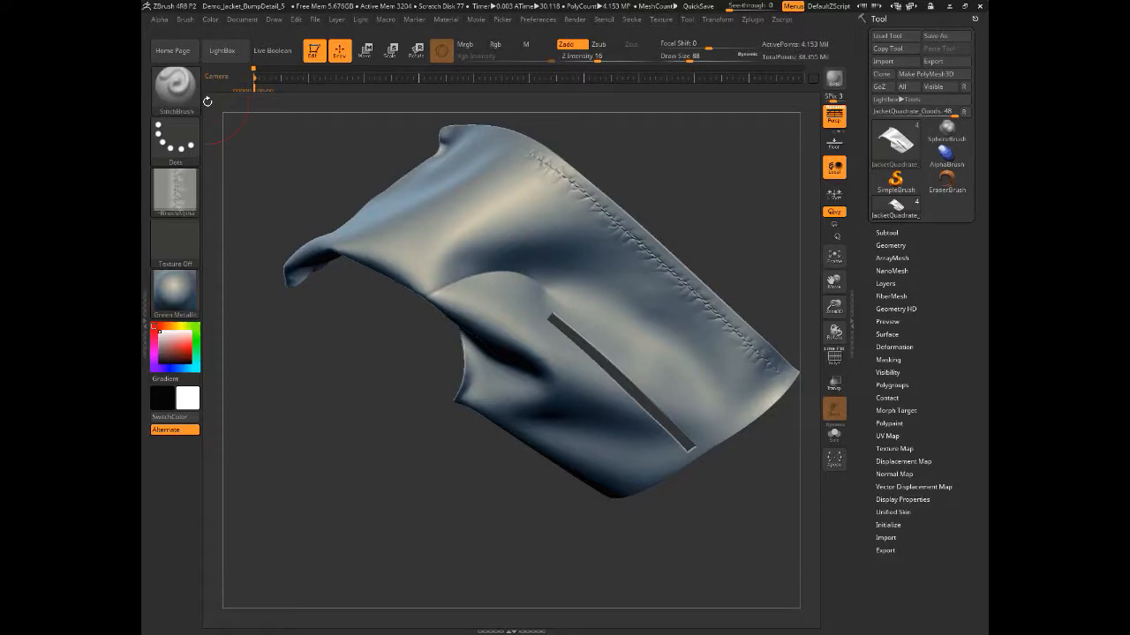
# Assign the StichBrushIconSample image from the BrushPresets folder as the StitchBrush icon
pyautogui.click(188, 22)
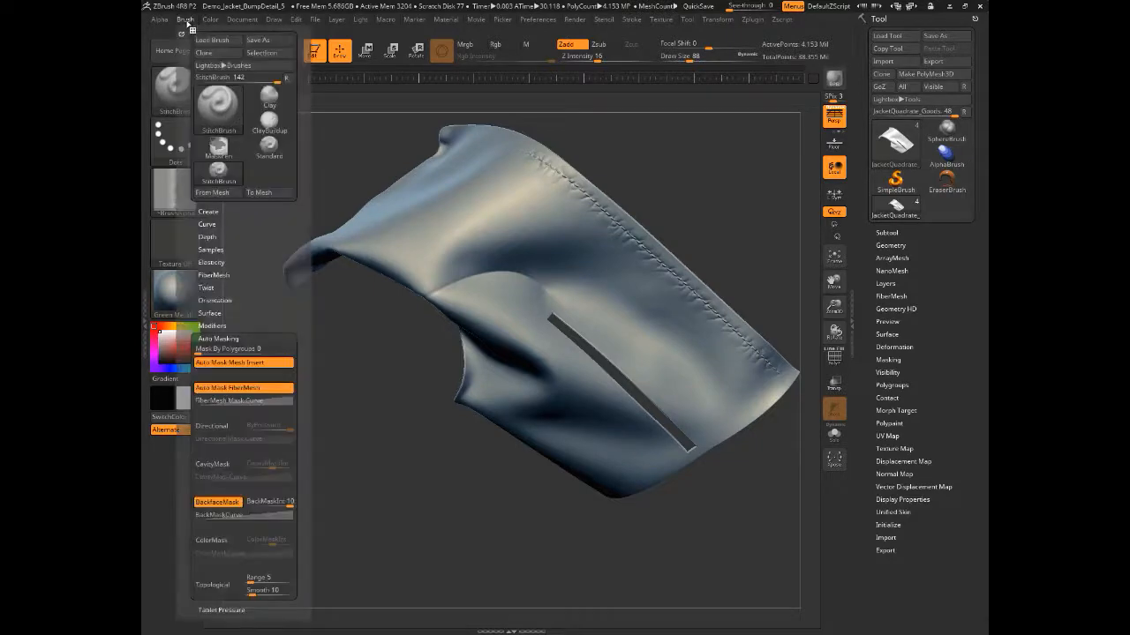
pyautogui.moveTo(184, 20)
pyautogui.click(260, 53)
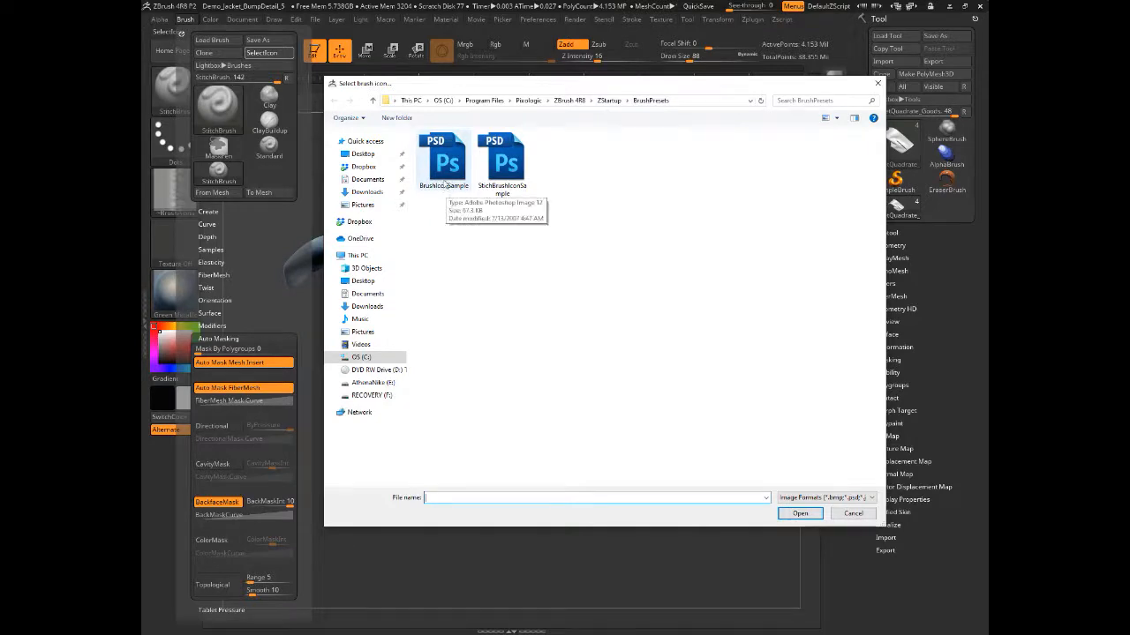
pyautogui.click(504, 172)
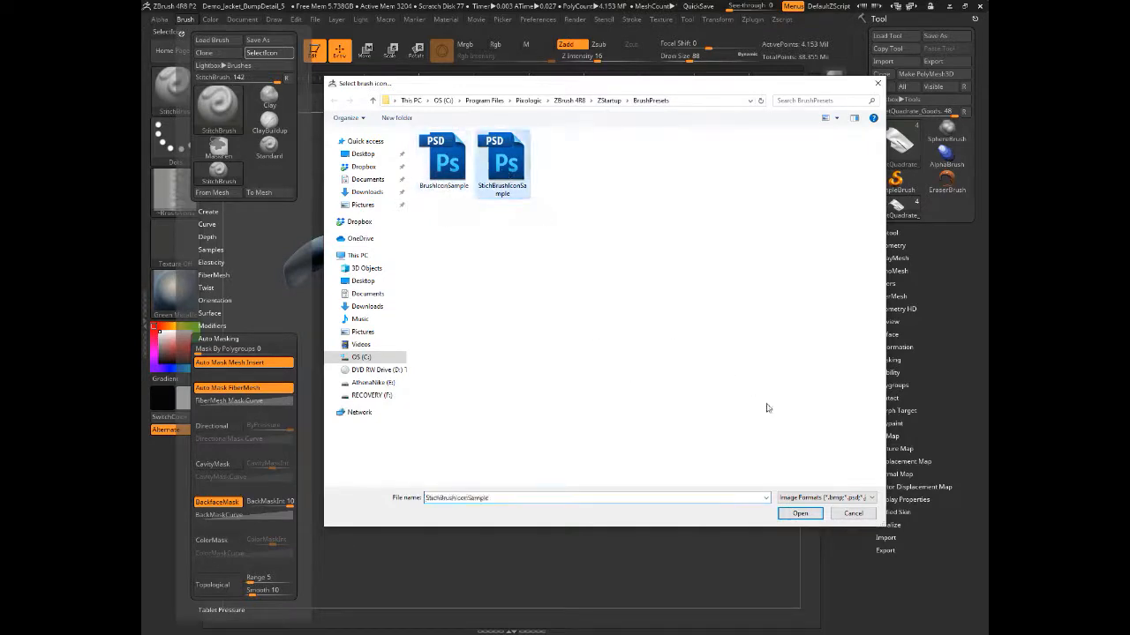
pyautogui.click(798, 513)
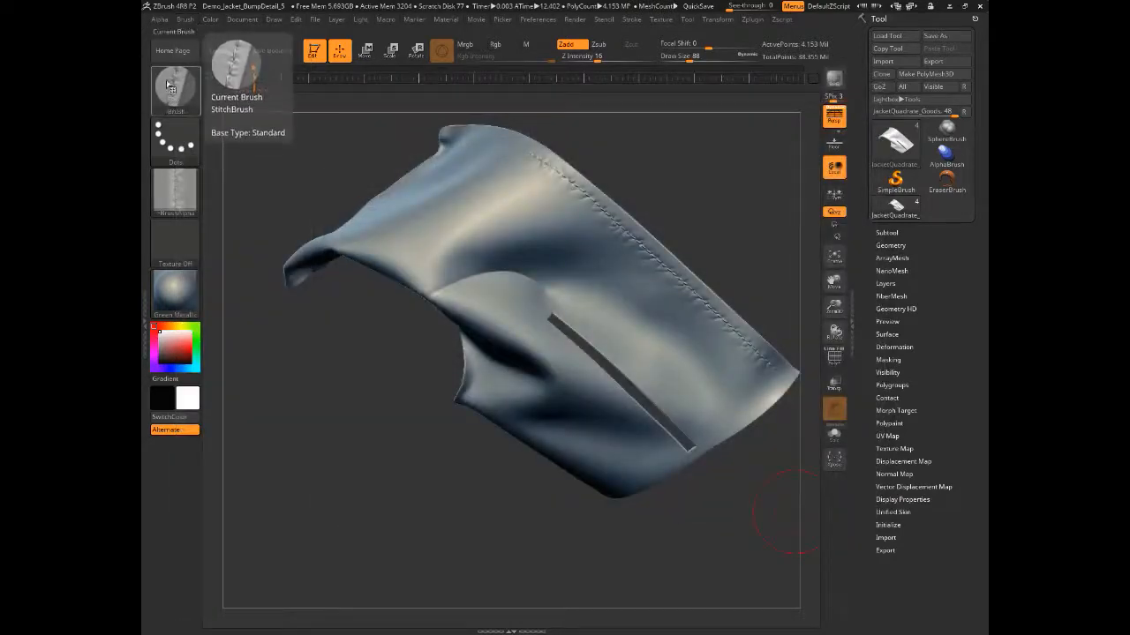
# Save the brush over the existing StitchBrush preset so it keeps its icon, and pick StitchBrush from the brush palette
pyautogui.click(184, 19)
pyautogui.click(251, 41)
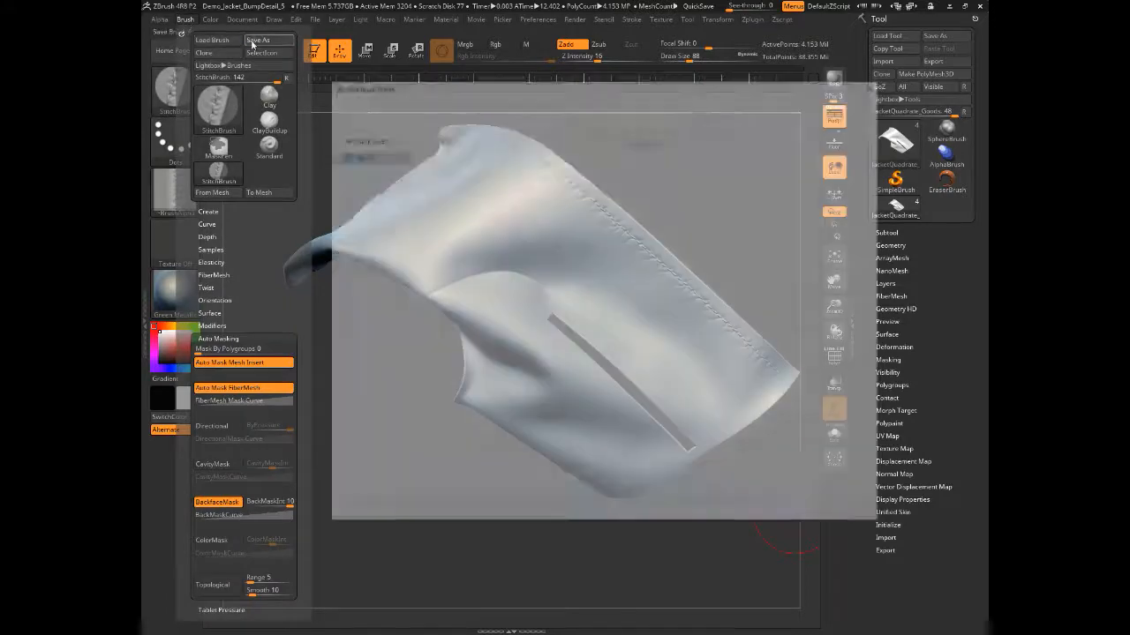
pyautogui.click(619, 159)
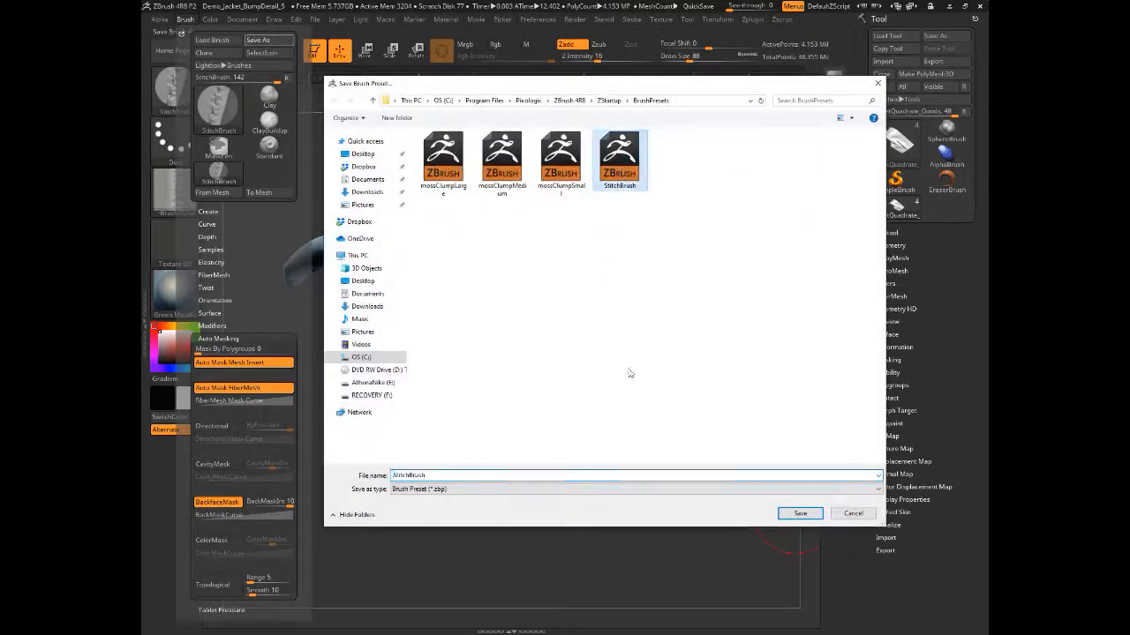
pyautogui.click(801, 513)
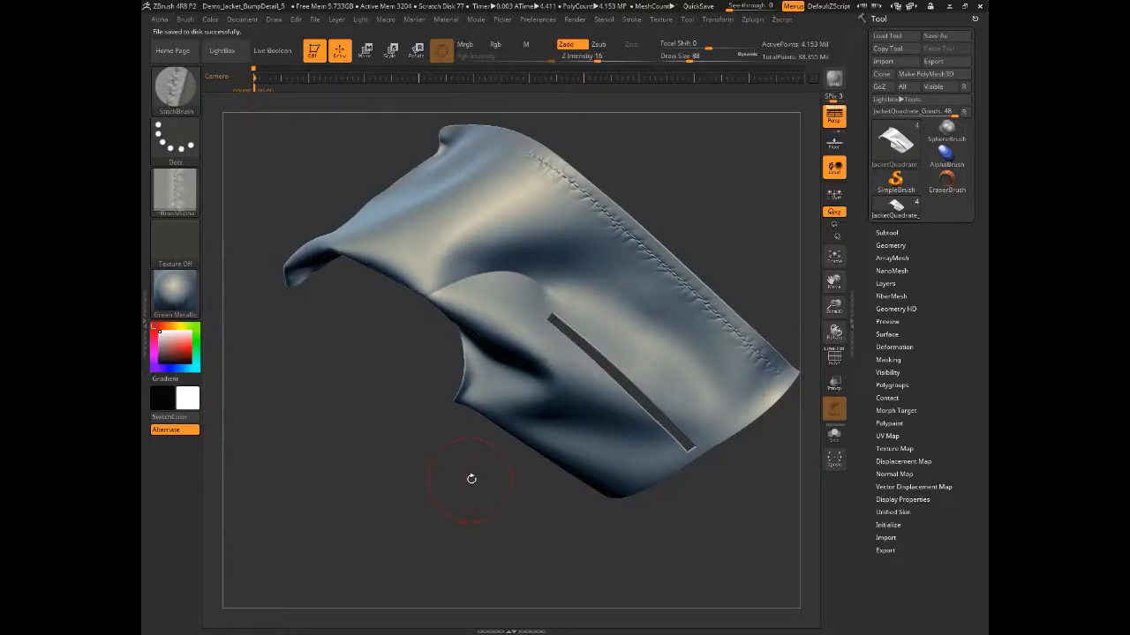
pyautogui.click(176, 88)
pyautogui.moveTo(491, 354)
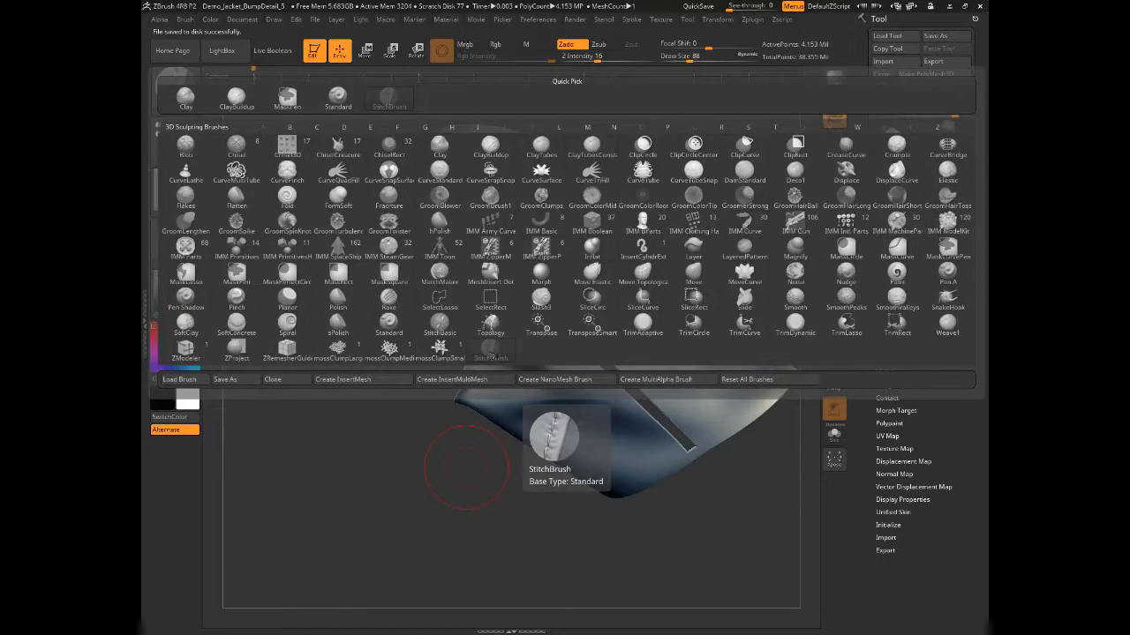
pyautogui.click(490, 348)
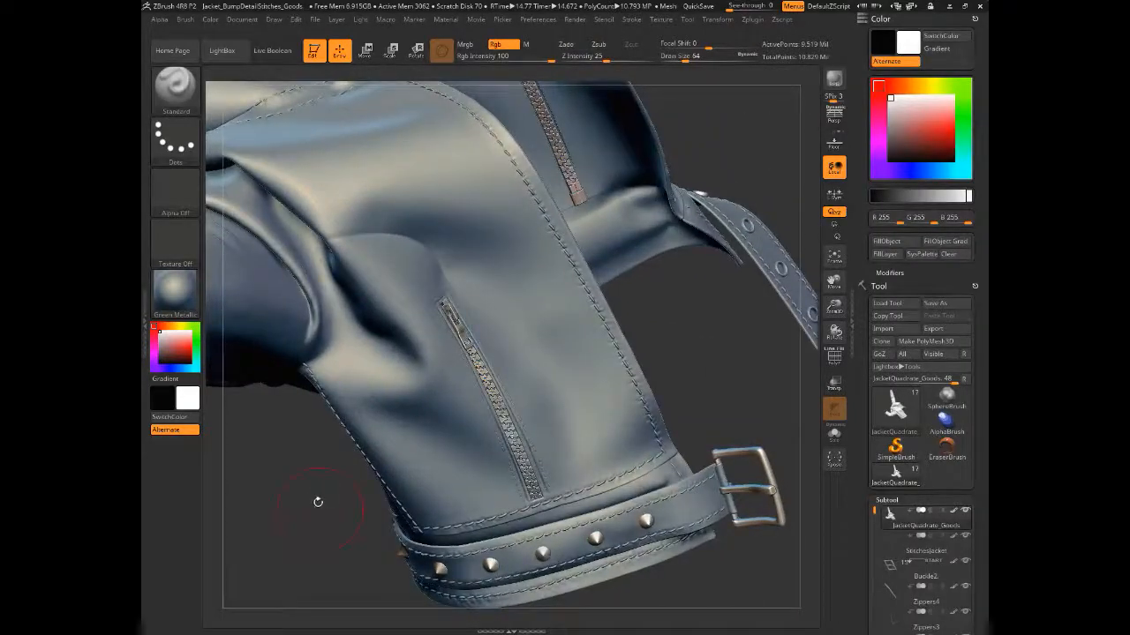
# Examine the finished jacket's front seams with the StitchesJacket subtool hidden and shown
pyautogui.moveTo(319, 528); pyautogui.dragTo(316, 491)
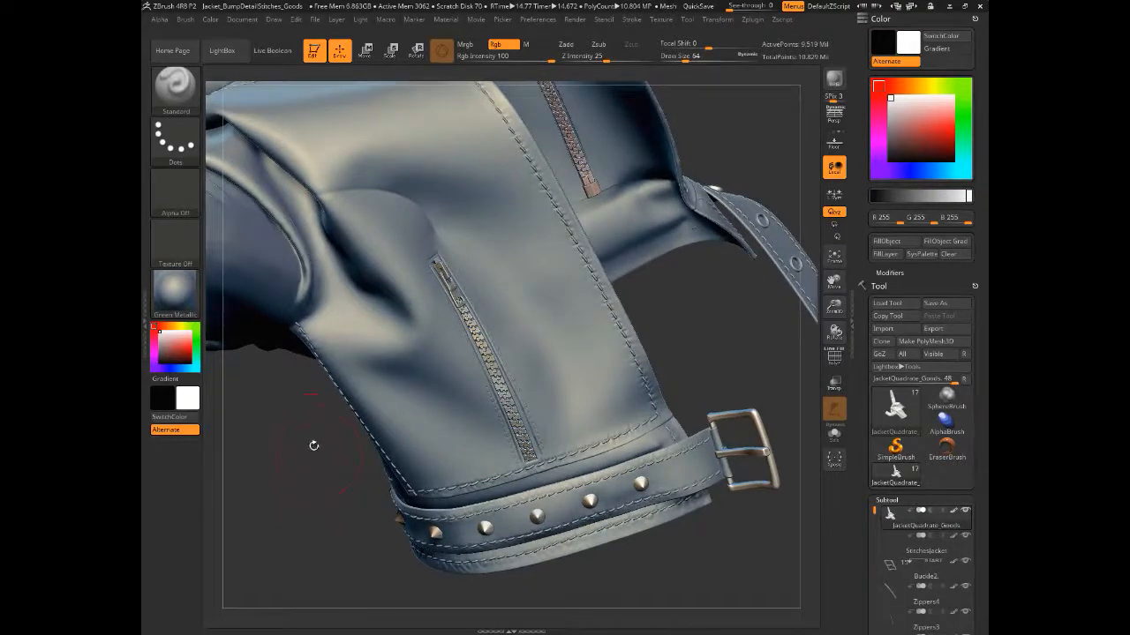
pyautogui.moveTo(317, 478); pyautogui.dragTo(320, 493)
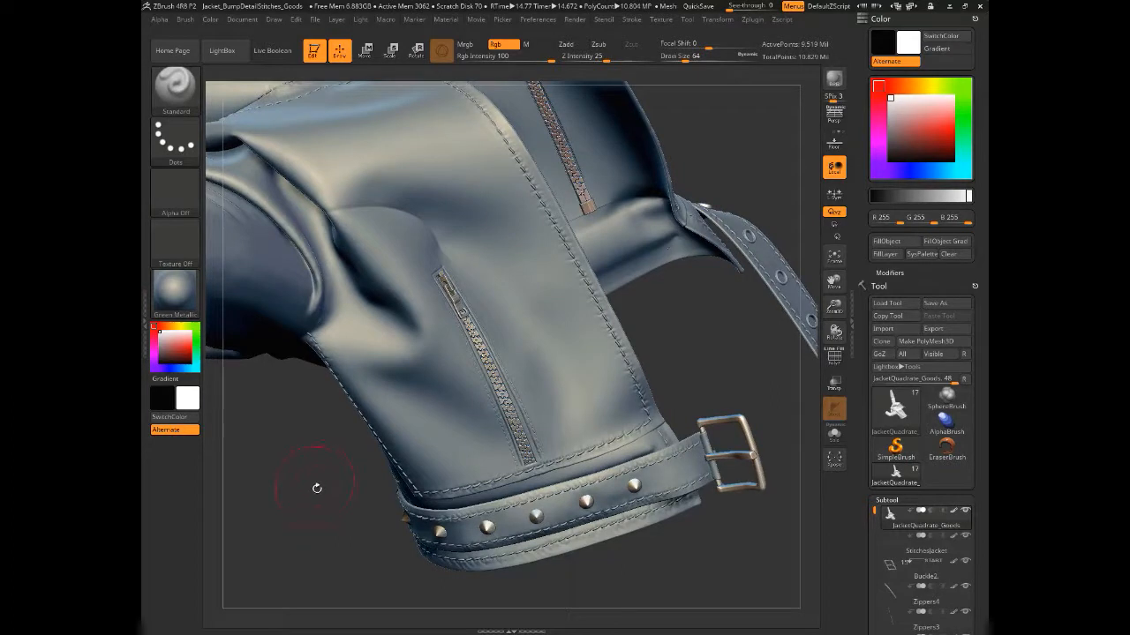
pyautogui.moveTo(311, 480); pyautogui.dragTo(314, 483)
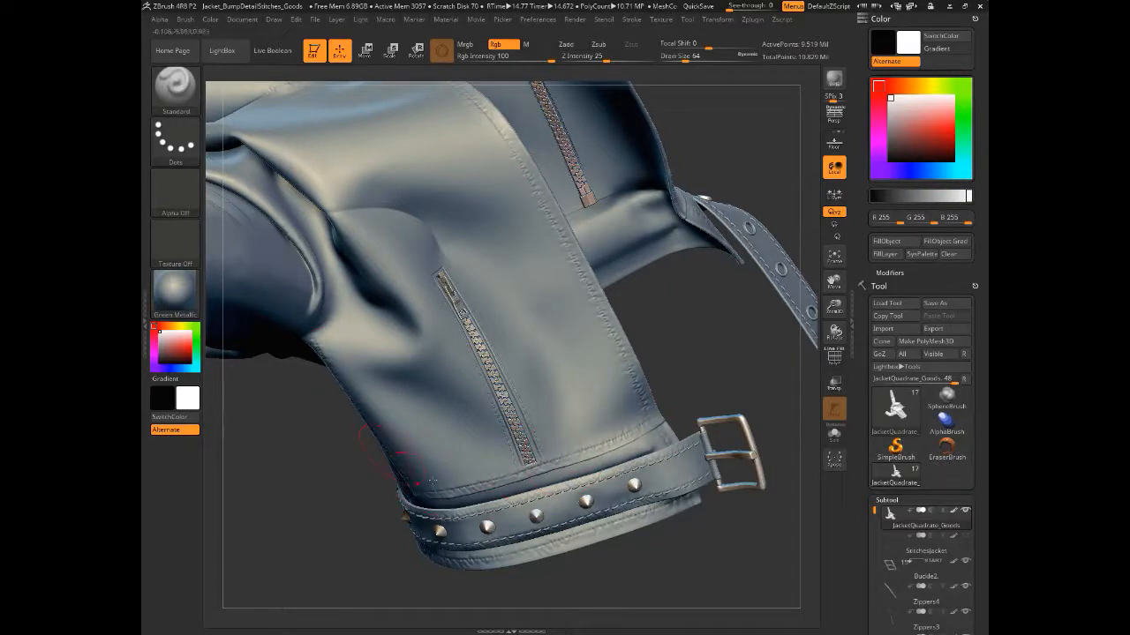
pyautogui.moveTo(337, 474); pyautogui.dragTo(354, 469)
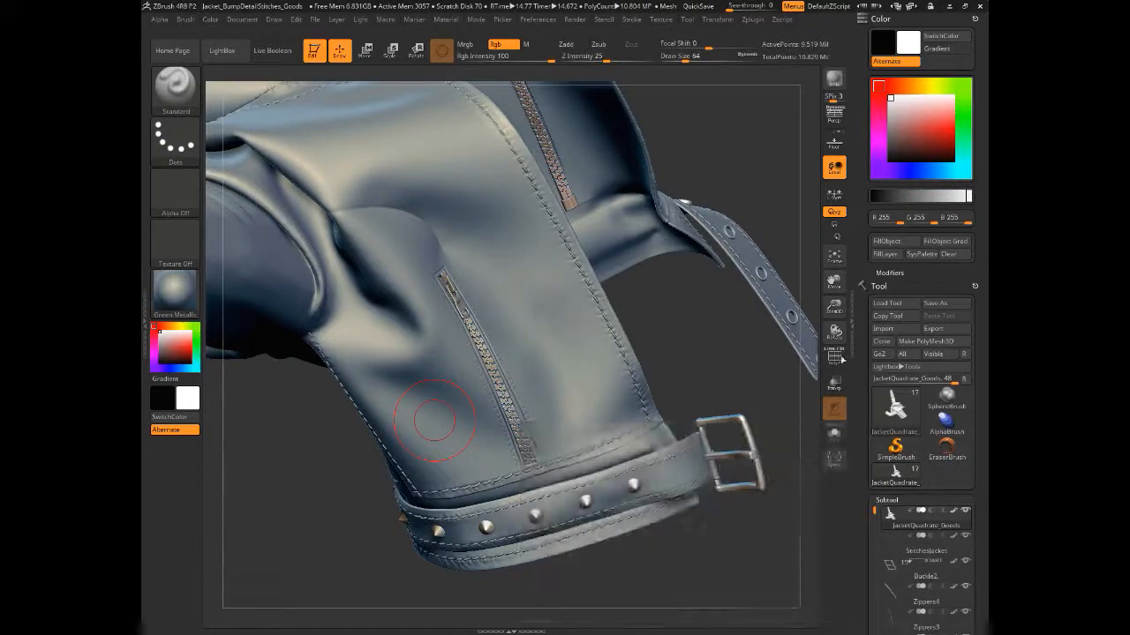
# Try filling the JacketQuadrate_Goods subtool with black, and undo the fill
pyautogui.click(890, 110)
pyautogui.moveTo(889, 120); pyautogui.dragTo(890, 160)
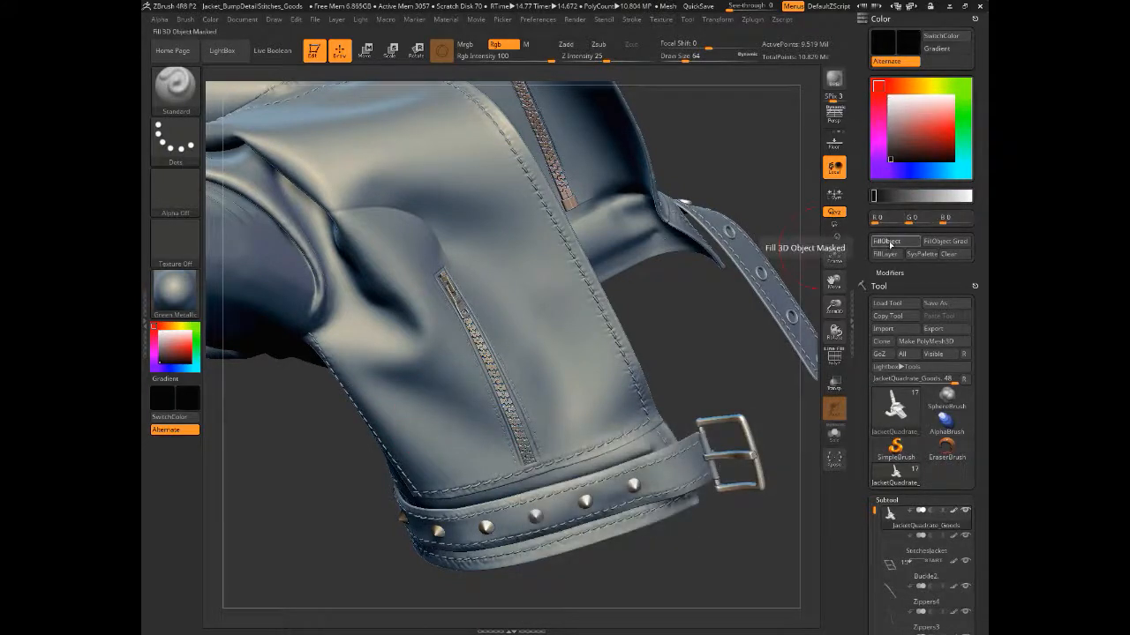
pyautogui.click(889, 243)
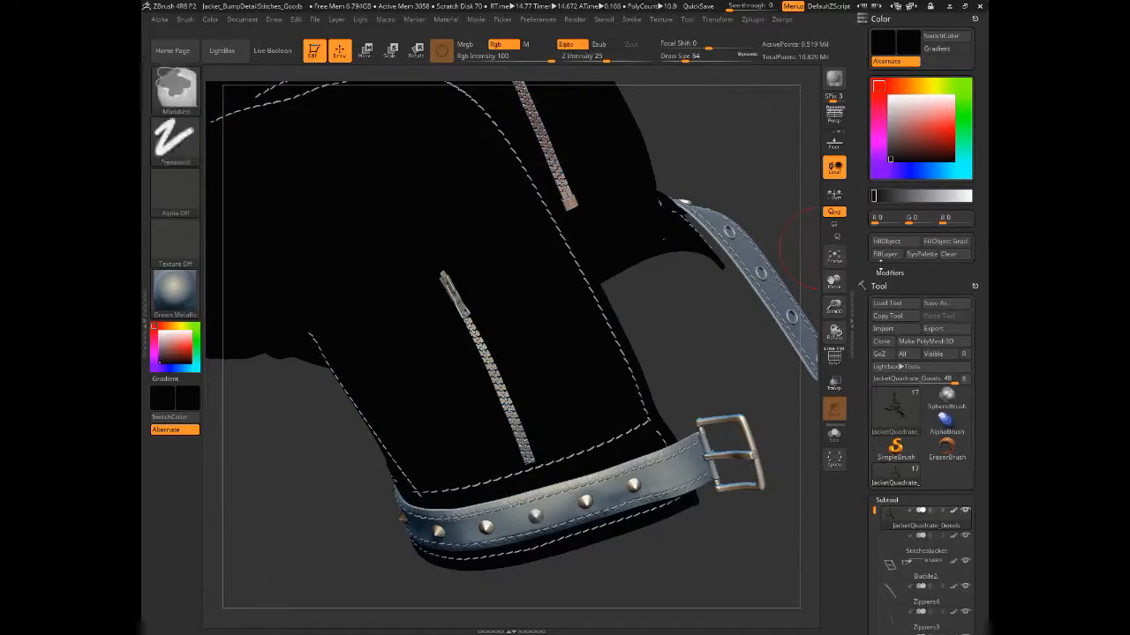
pyautogui.hotkey('ctrl', 'z')
pyautogui.hotkey('ctrl', 'z')
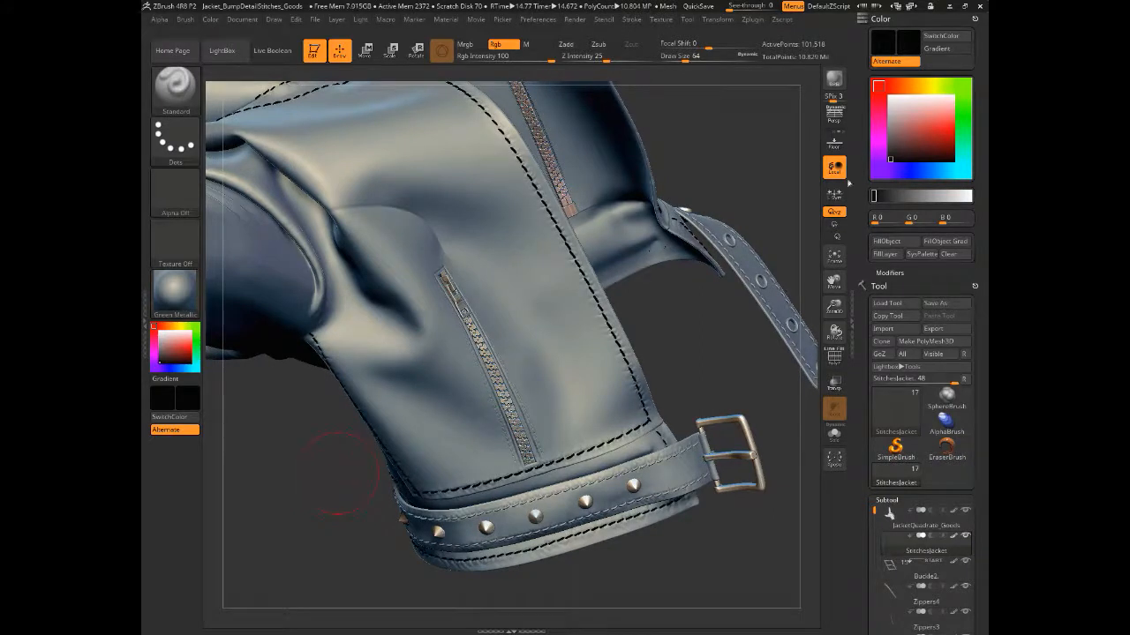
# Fill the StitchesJacket subtool with white
pyautogui.click(890, 96)
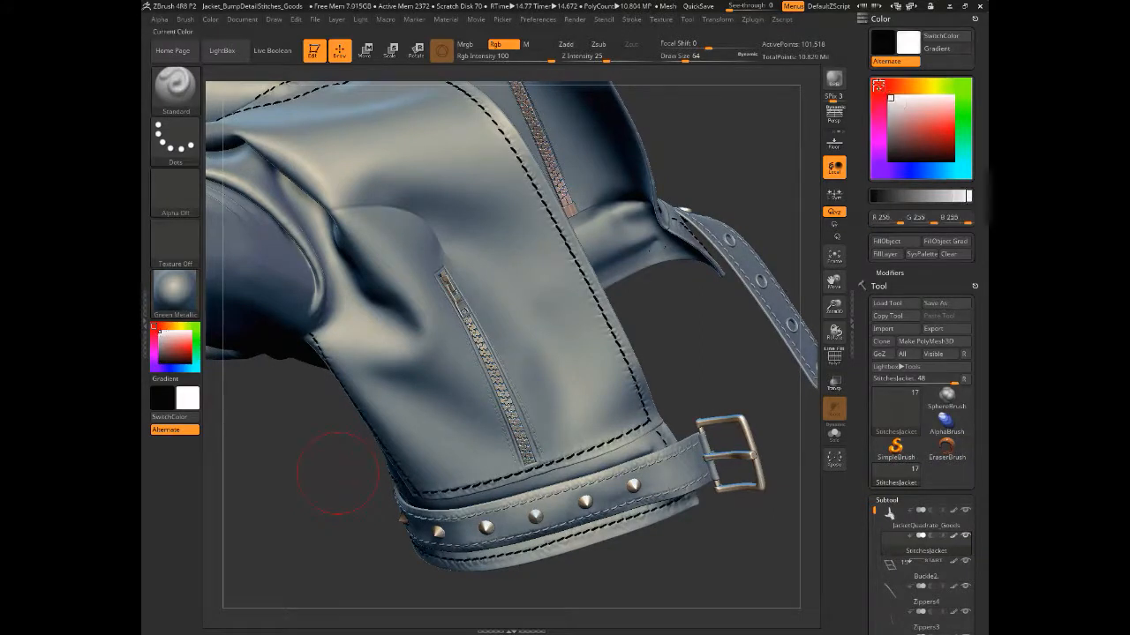
pyautogui.click(887, 241)
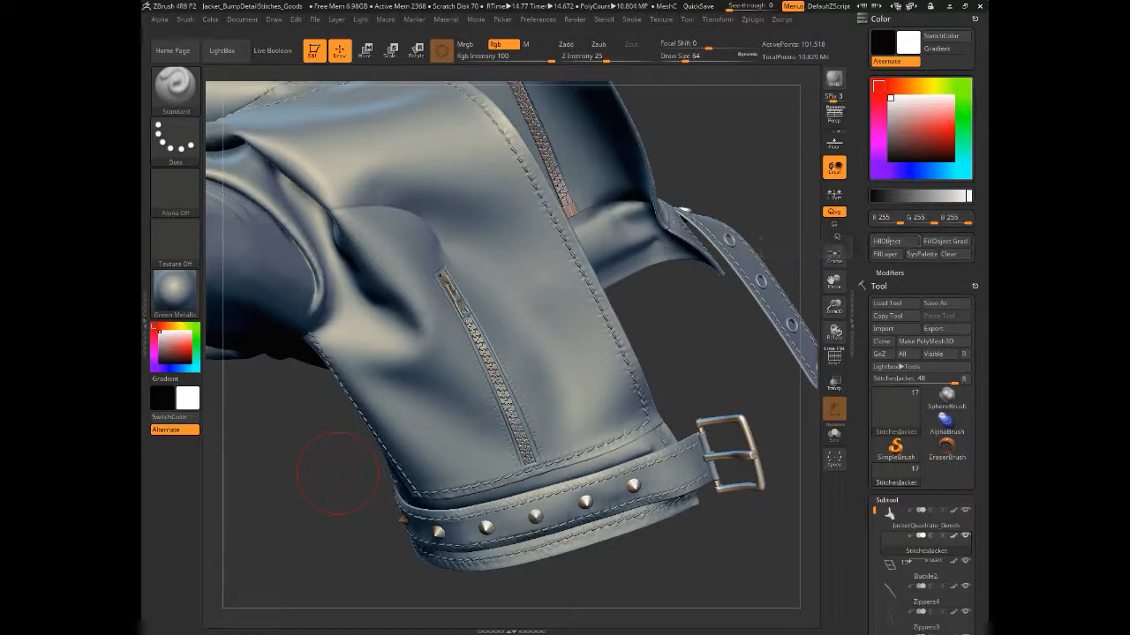
# Switch to Photoshop and compare the SingleHolesEdgeA.psd and StitchHolesEdgeB.psd stitch-hole alphas
pyautogui.click(949, 6)
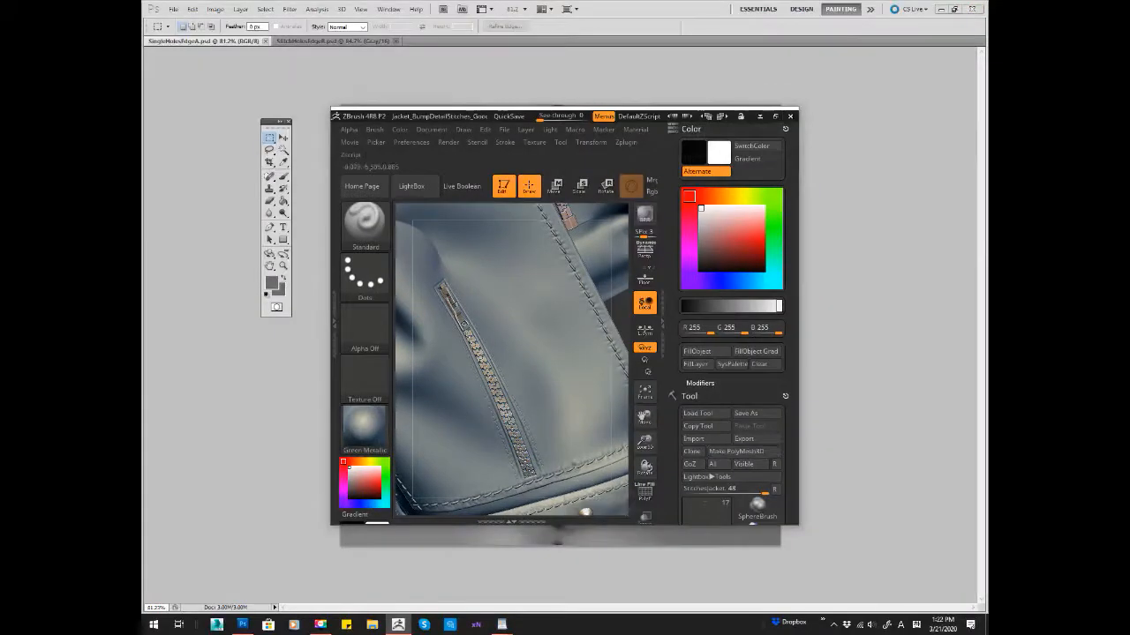
pyautogui.click(245, 351)
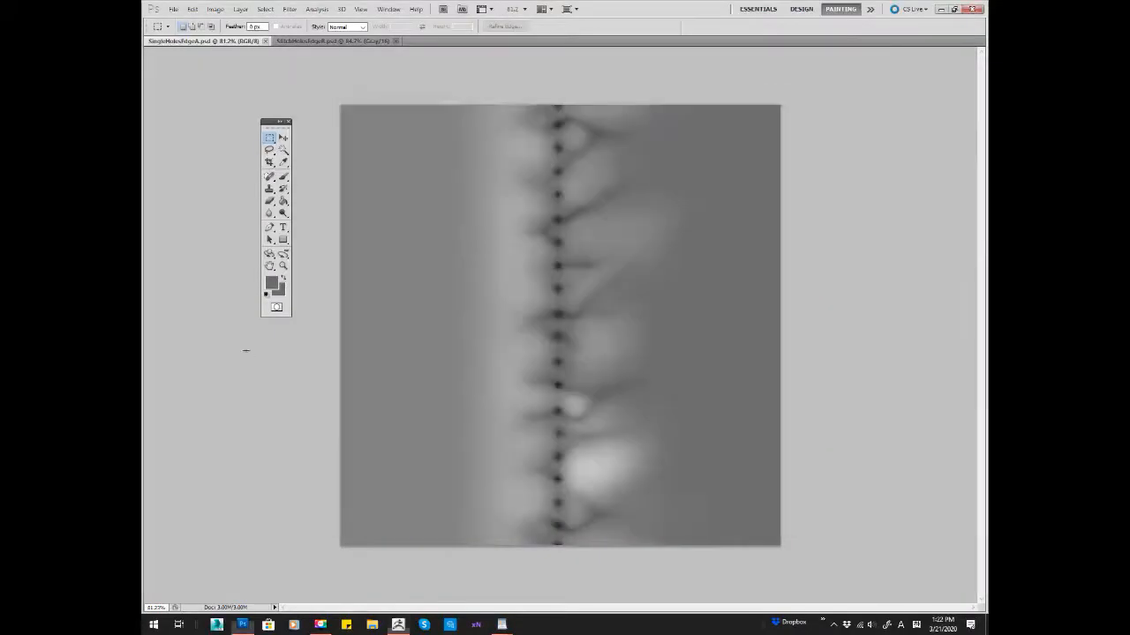
pyautogui.click(334, 40)
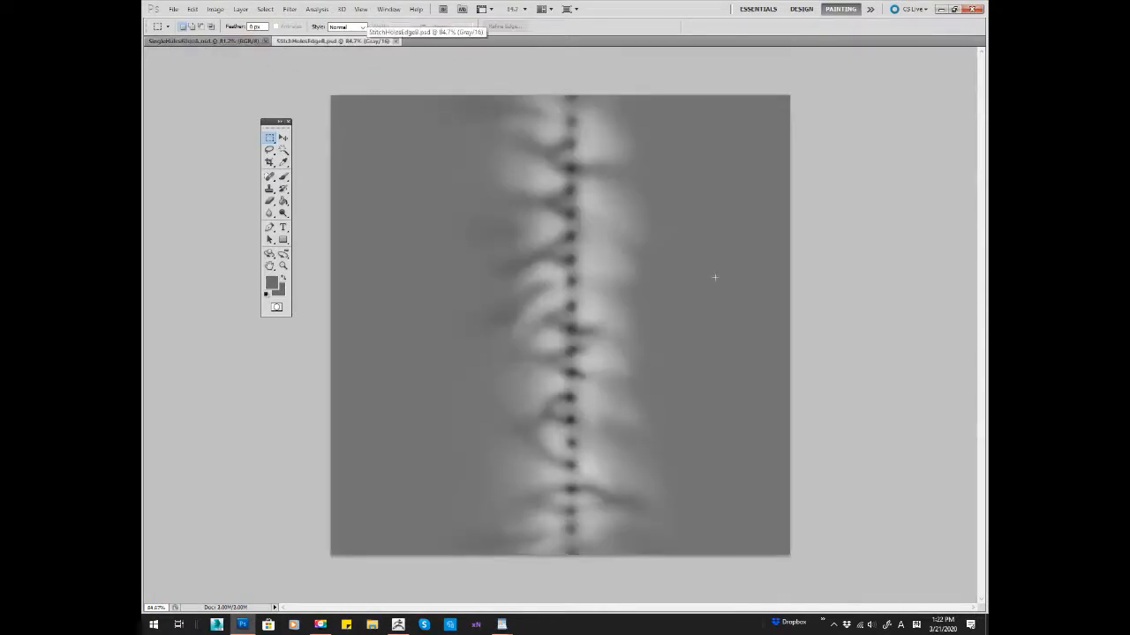
pyautogui.keyDown('ctrl'); pyautogui.moveTo(704, 337); pyautogui.dragTo(712, 336); pyautogui.keyUp('ctrl')
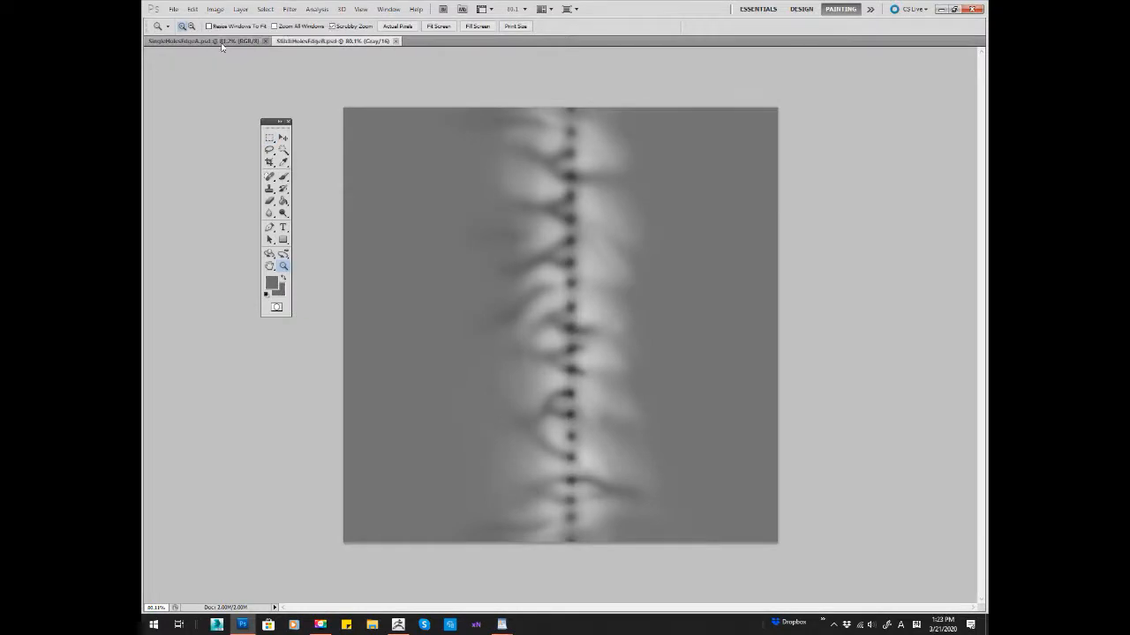
pyautogui.click(215, 42)
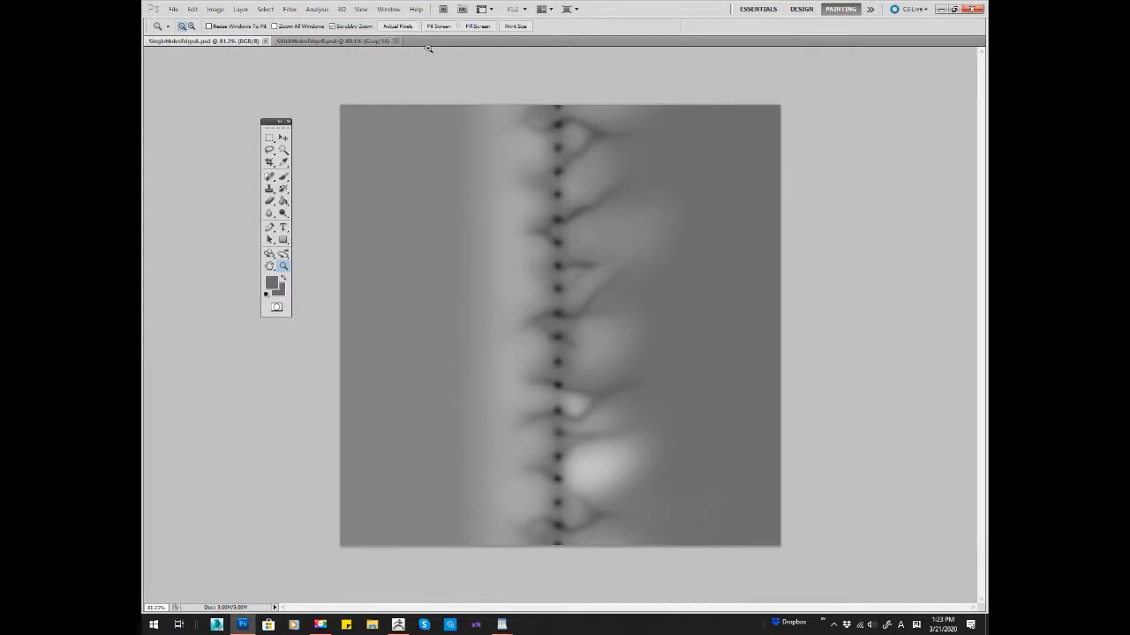
# Return to ZBrush at full window size and view the stitched jacket front
pyautogui.click(398, 624)
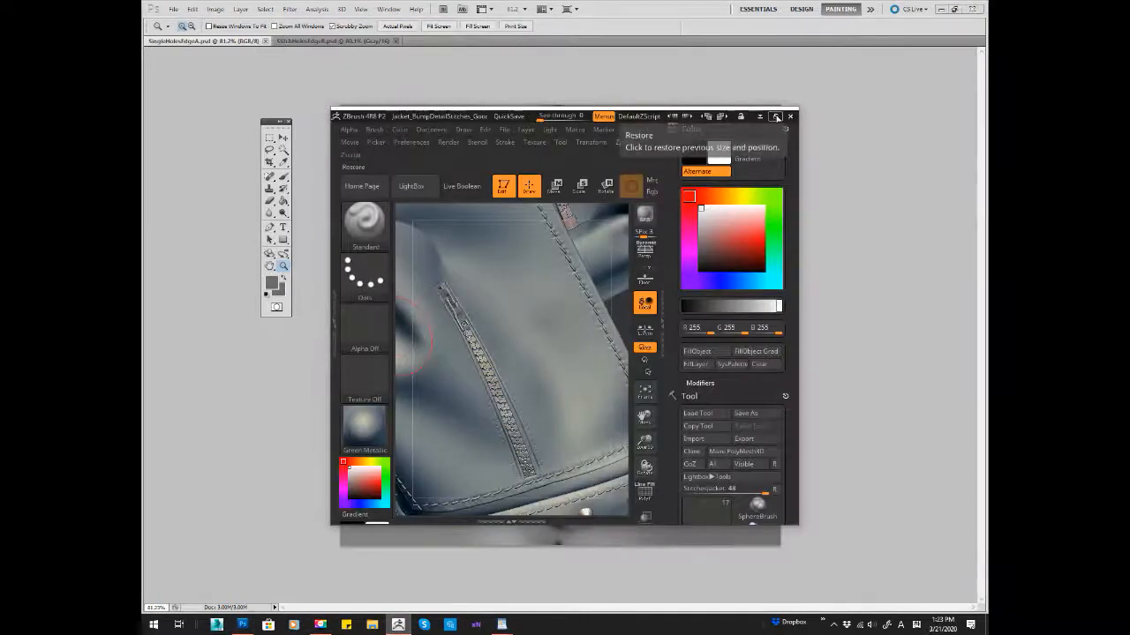
pyautogui.click(775, 116)
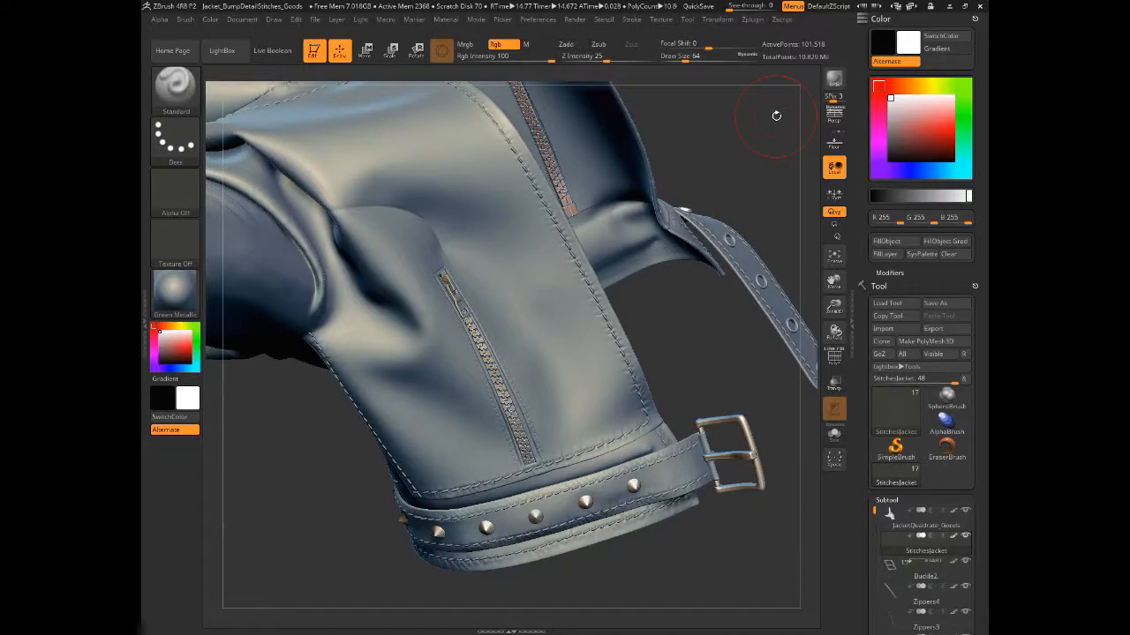
pyautogui.moveTo(334, 467); pyautogui.dragTo(331, 467)
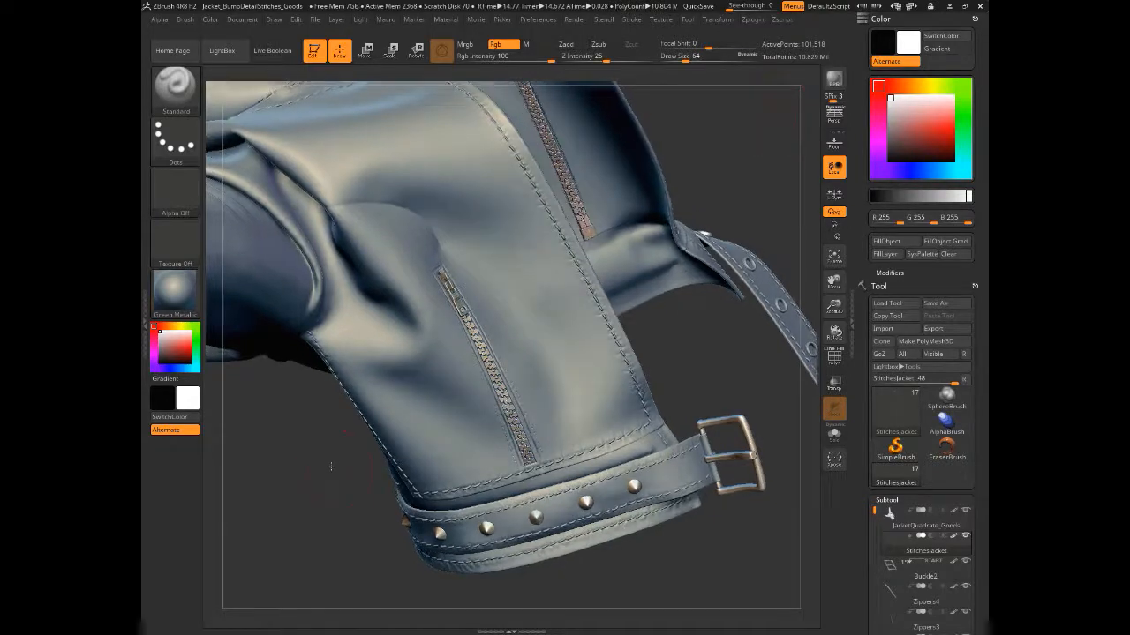
# Load the StitchHoleEdgeBrush_A_2 brush preset from the Stitches Leather Jacket\ZBrush folder
pyautogui.moveTo(332, 473); pyautogui.dragTo(329, 474)
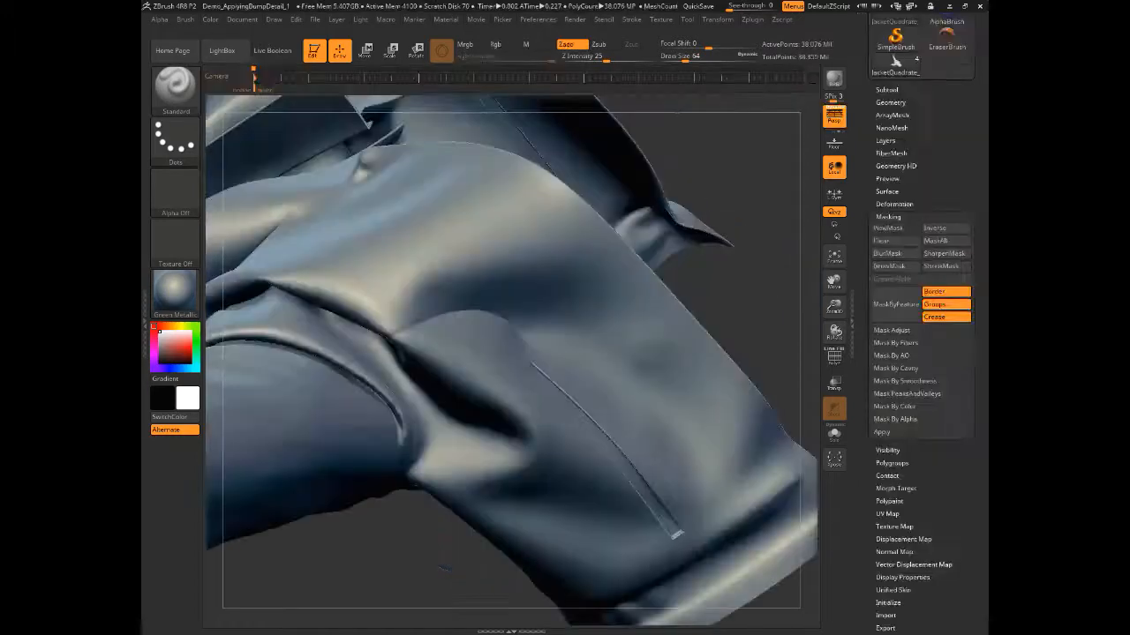
pyautogui.click(176, 87)
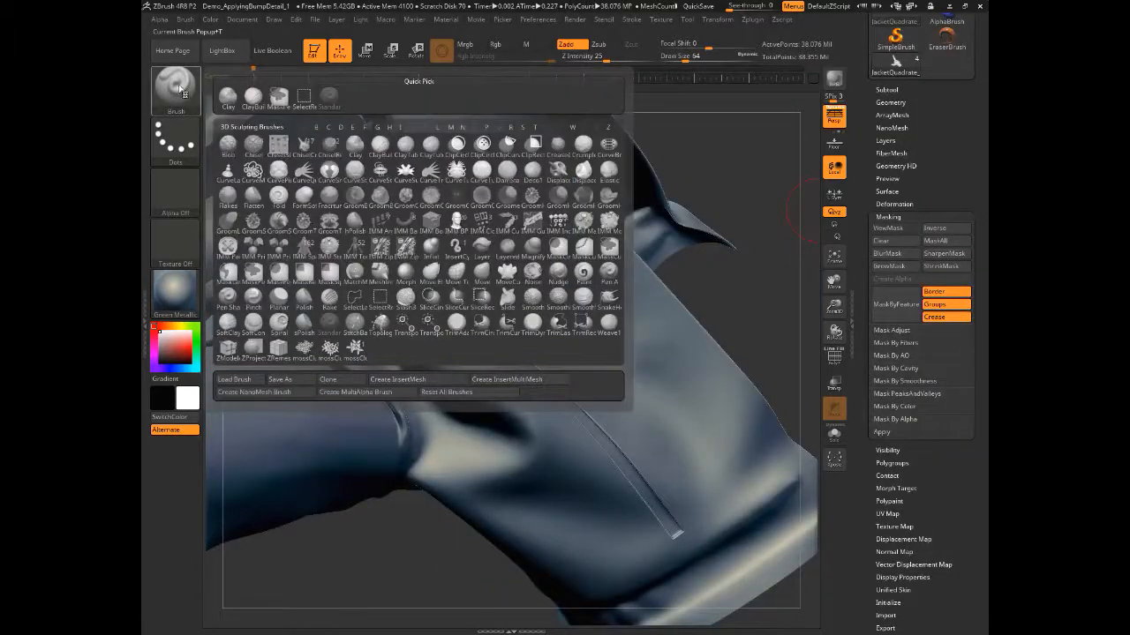
pyautogui.click(235, 379)
pyautogui.click(715, 100)
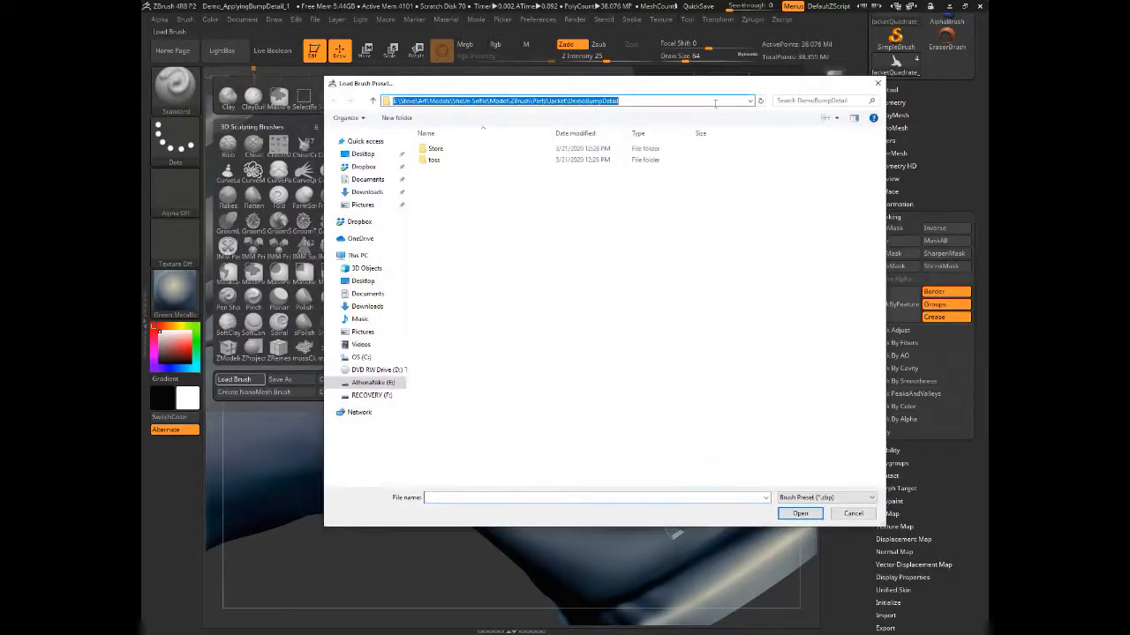
pyautogui.click(717, 103)
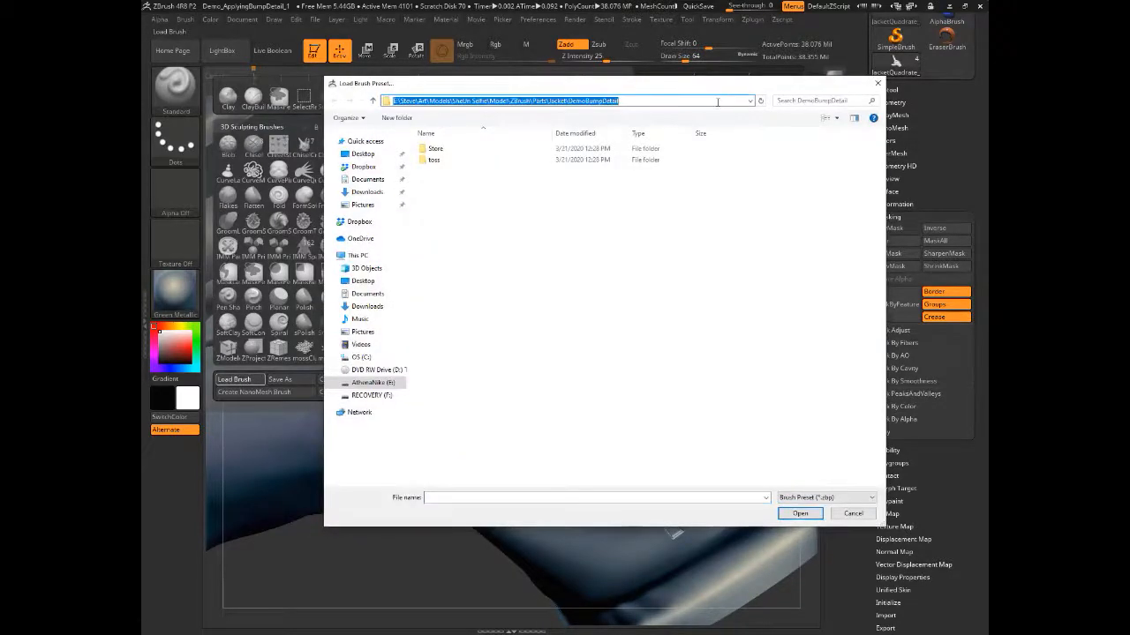
pyautogui.write('E:\\Steve\\Art\\Library\\3D Brushes\\stitches Leather\\street\\ZBrush')
pyautogui.press('Return')
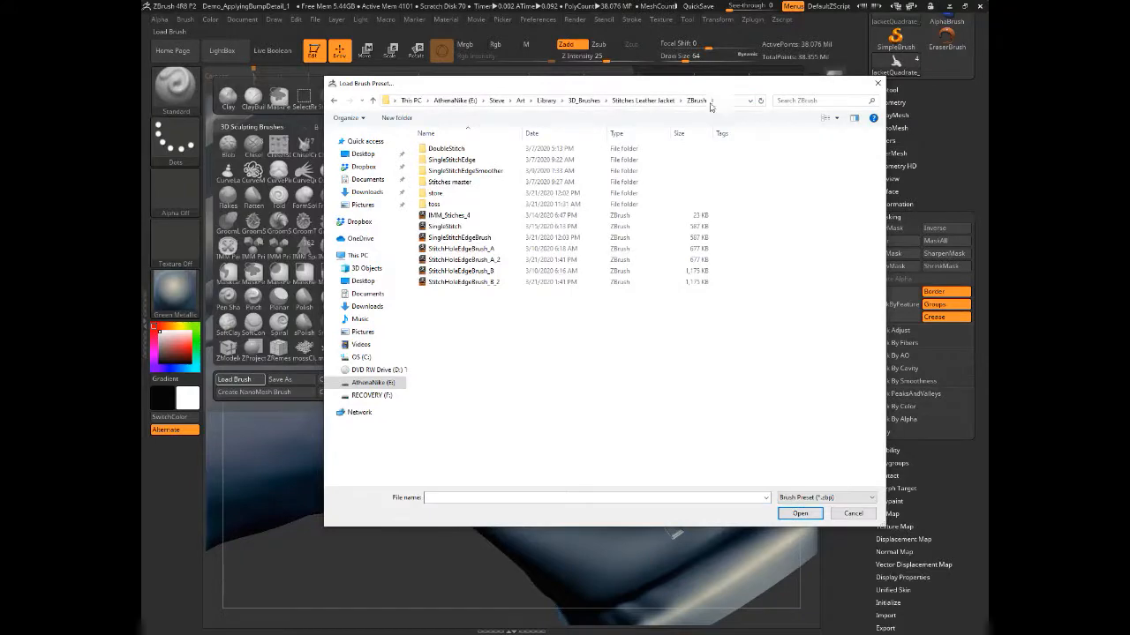
pyautogui.click(497, 259)
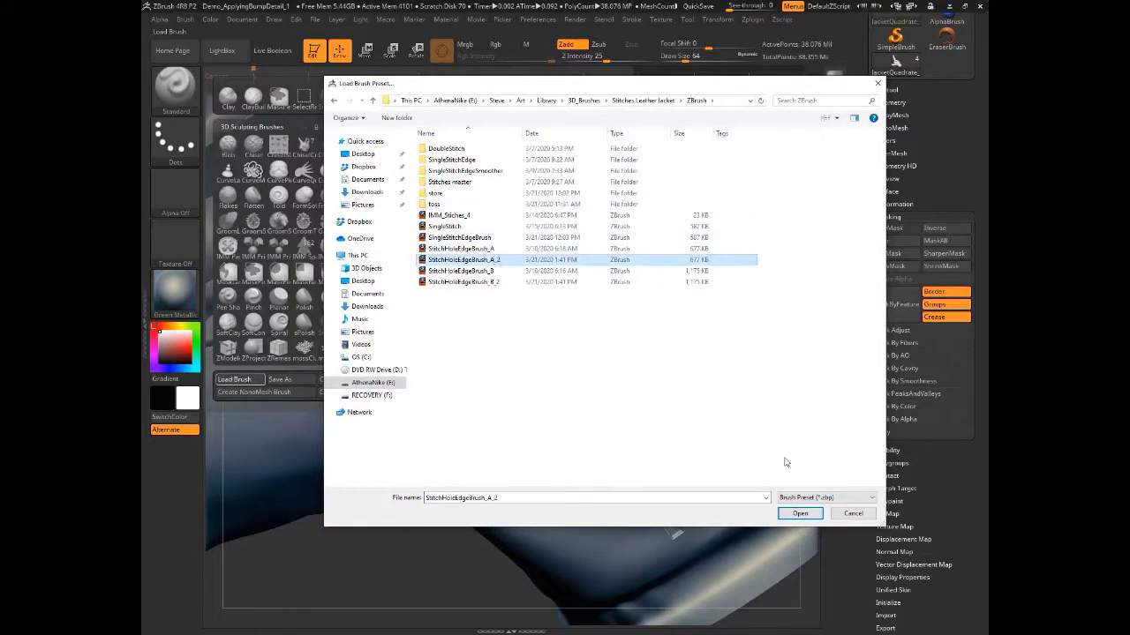
pyautogui.click(799, 513)
# Load the StitchHoleEdgeBrush_B_2 brush preset from the same folder
pyautogui.click(175, 87)
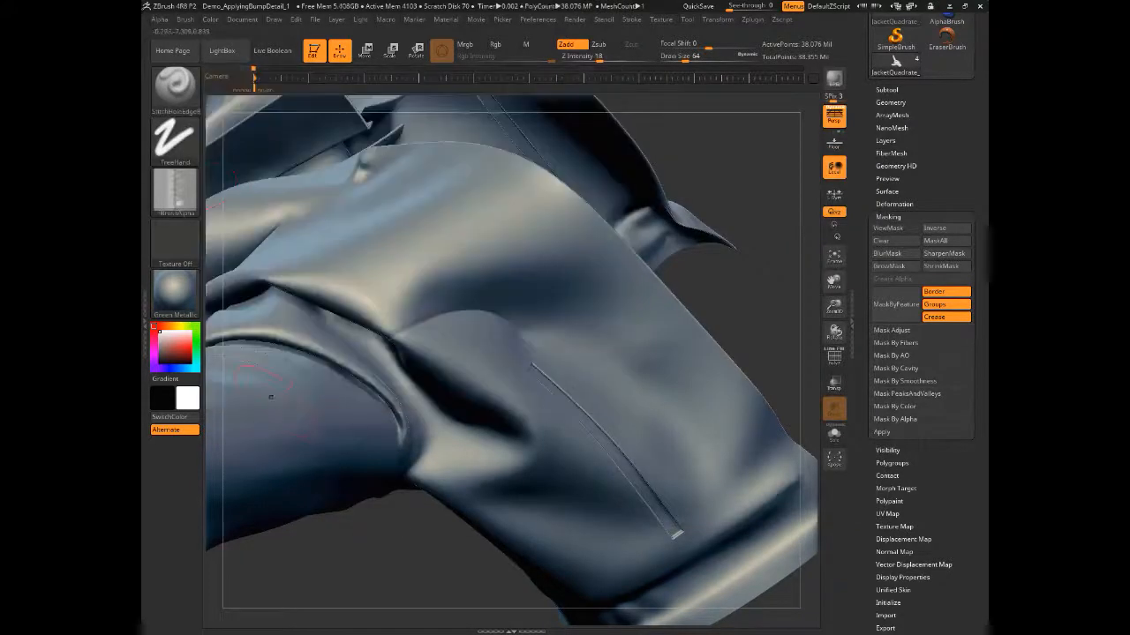
pyautogui.click(174, 86)
pyautogui.click(263, 379)
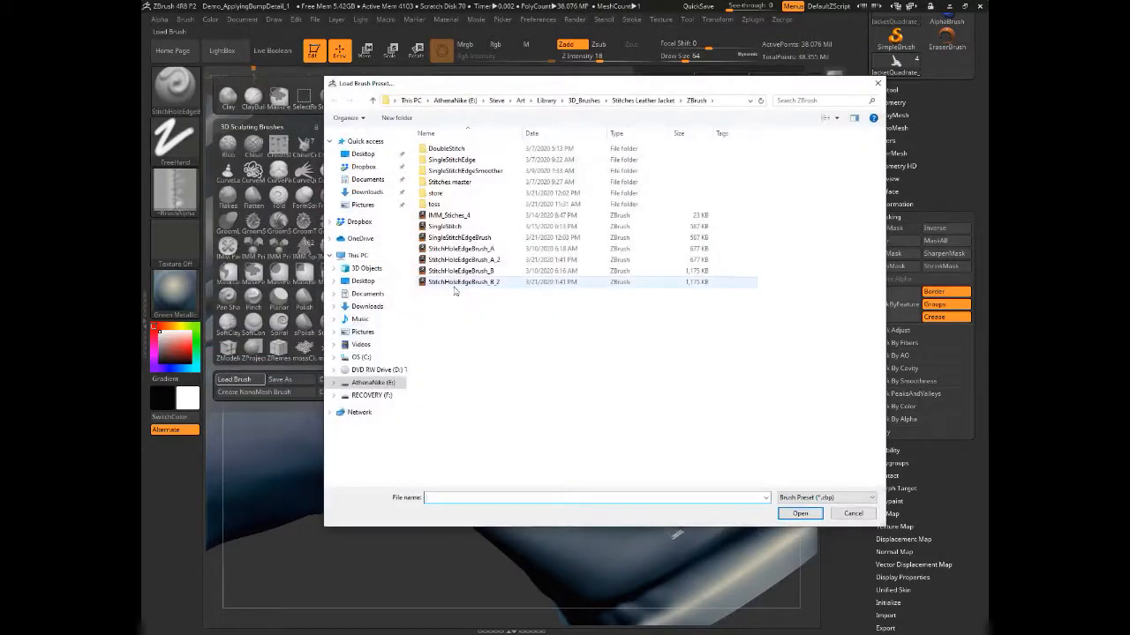
pyautogui.click(459, 282)
pyautogui.click(799, 515)
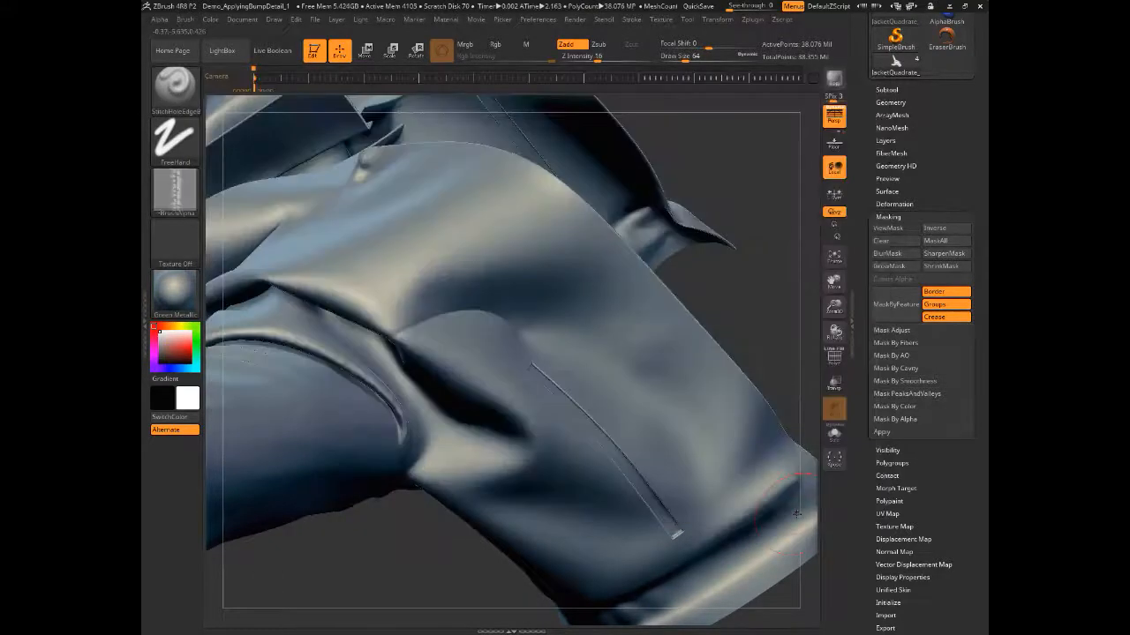
# Check the loaded stitch alpha and make StitchHoleEdgeBrush_B_2 the active brush
pyautogui.click(177, 198)
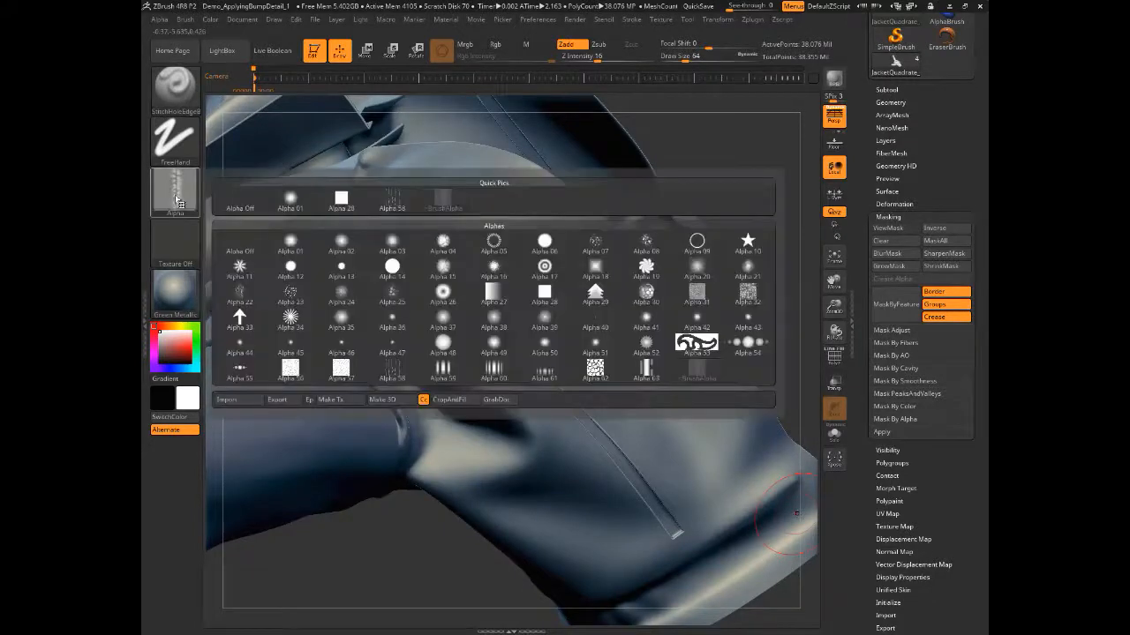
pyautogui.click(176, 91)
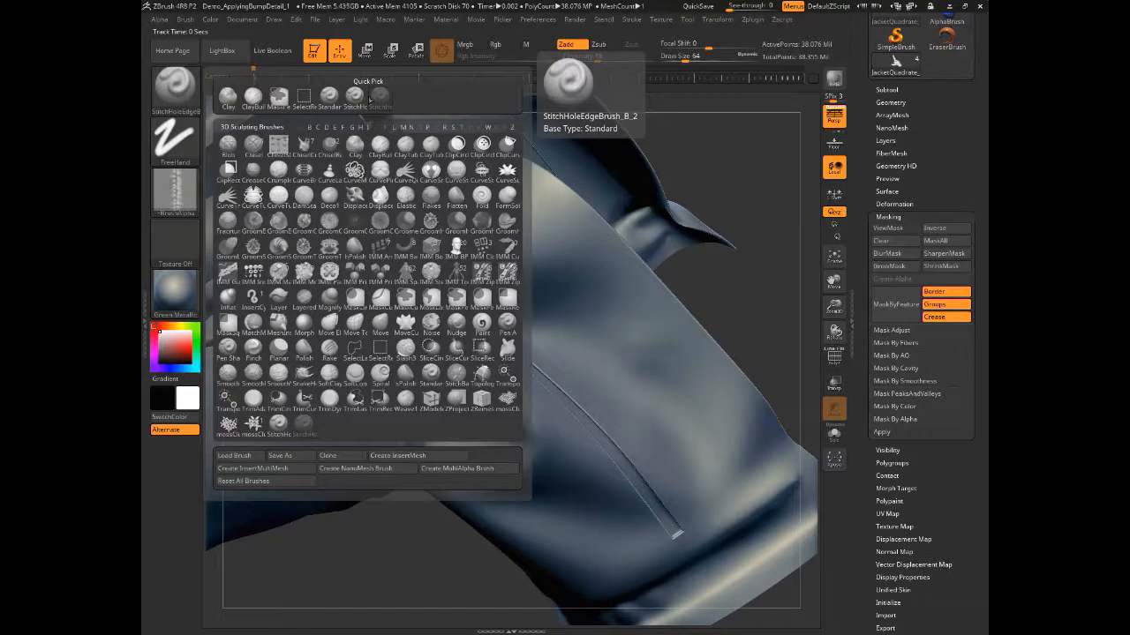
pyautogui.click(371, 100)
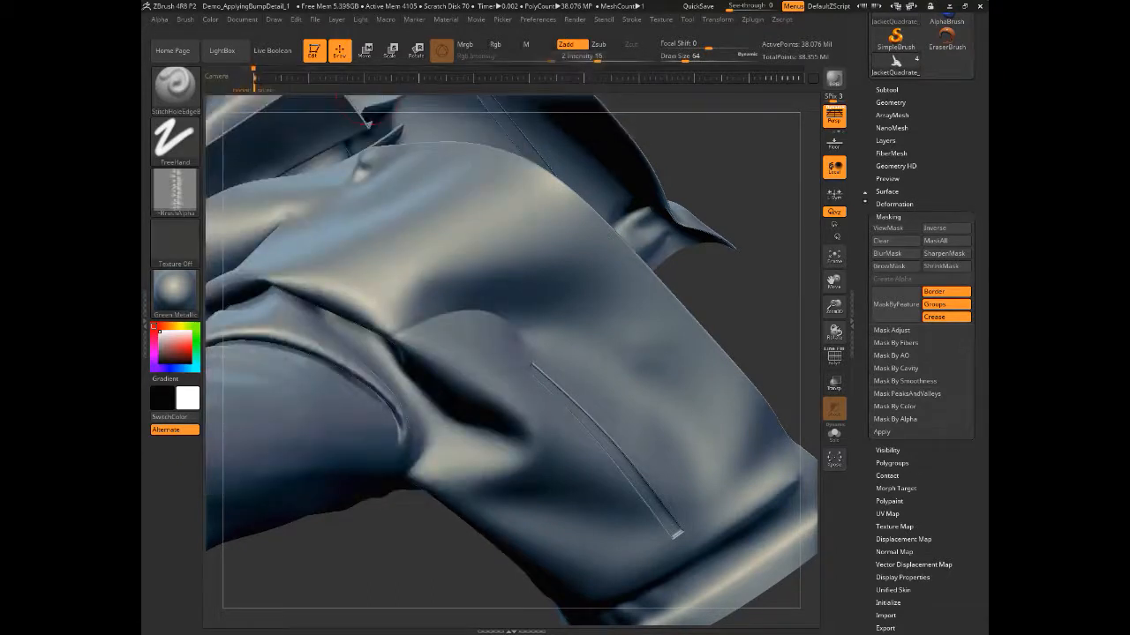
# Store a morph target for the jacket mesh and add a new sculpting layer
pyautogui.scroll(-2, 869, 488)
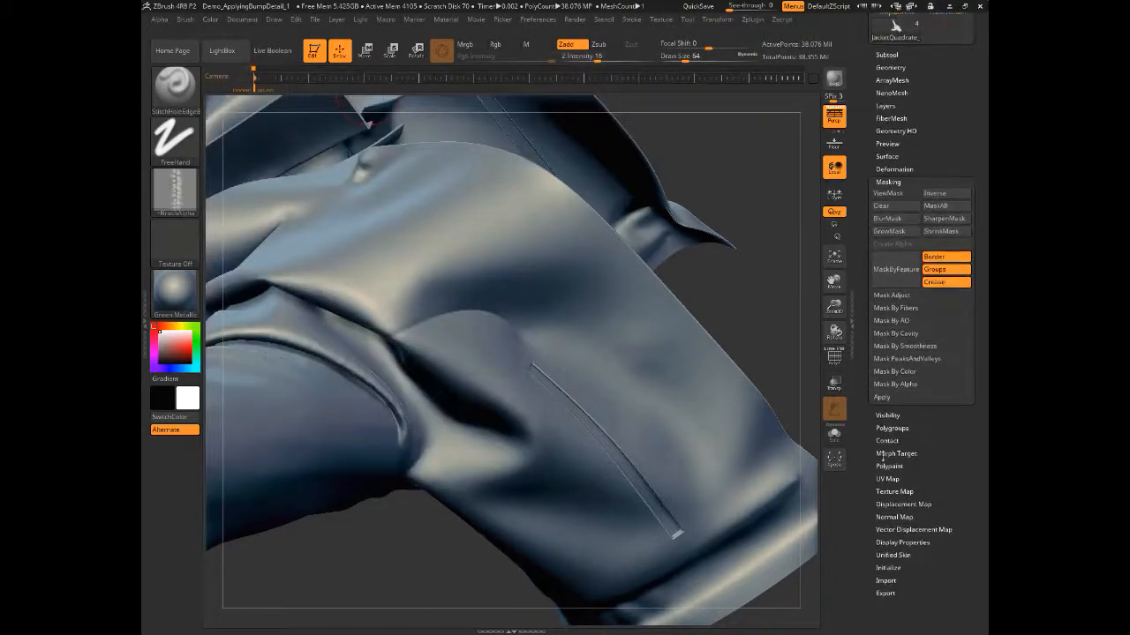
pyautogui.click(882, 454)
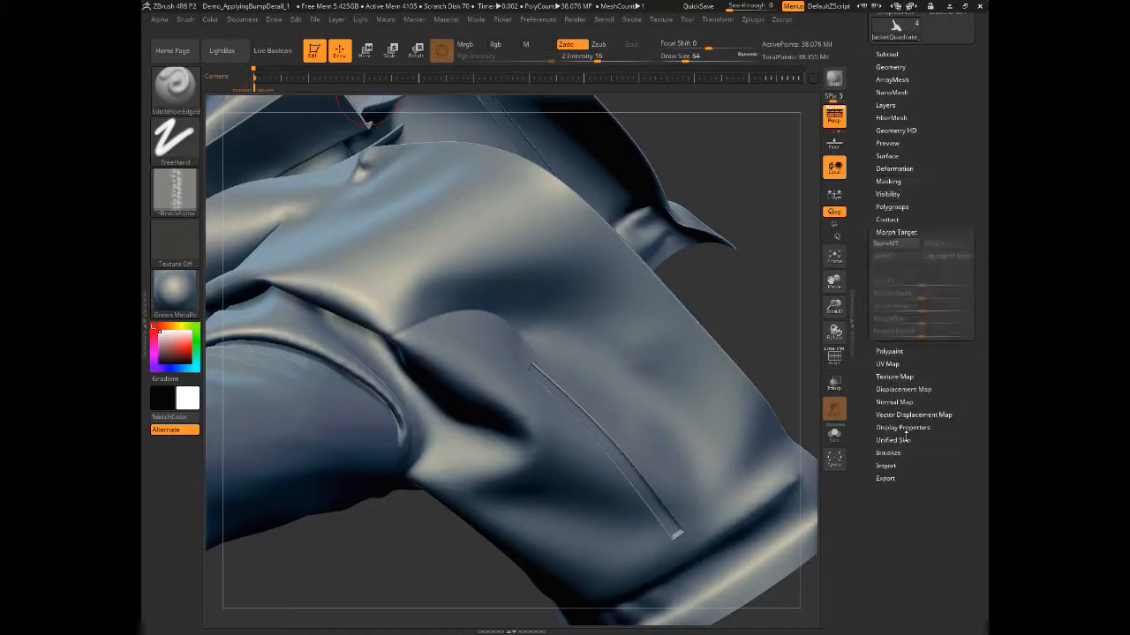
pyautogui.click(887, 244)
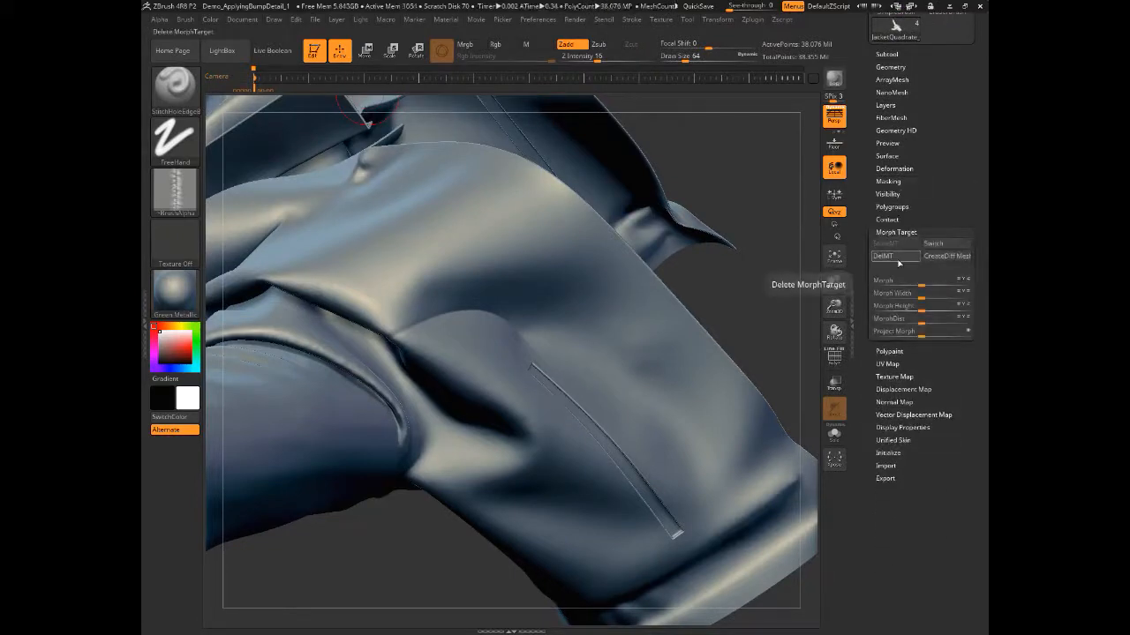
pyautogui.moveTo(726, 292); pyautogui.dragTo(730, 297)
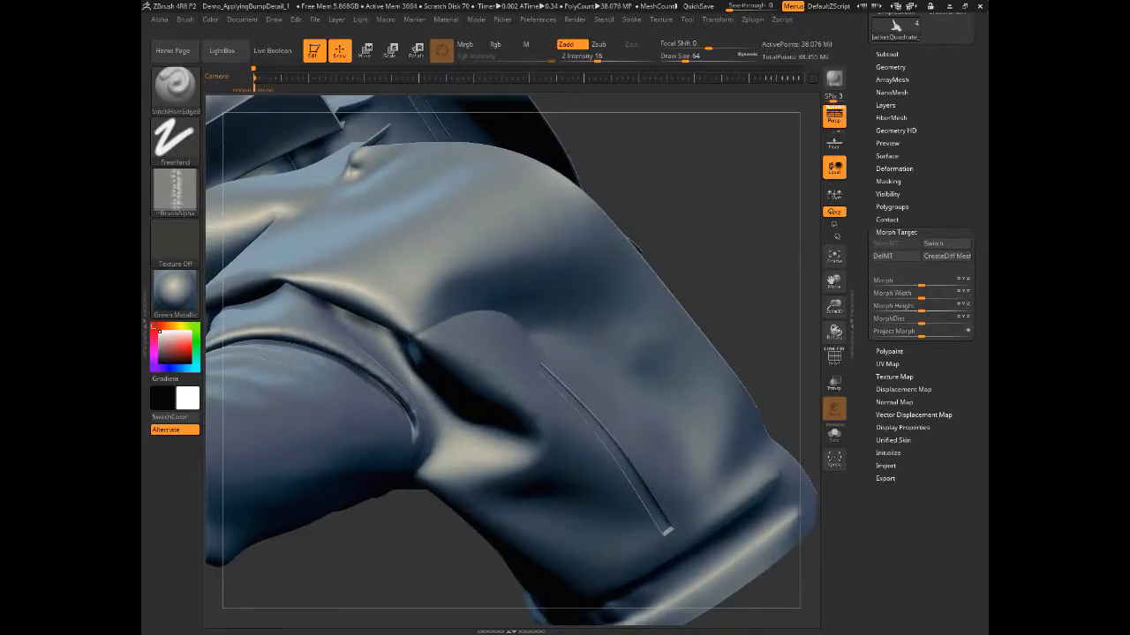
pyautogui.moveTo(658, 249); pyautogui.dragTo(686, 273)
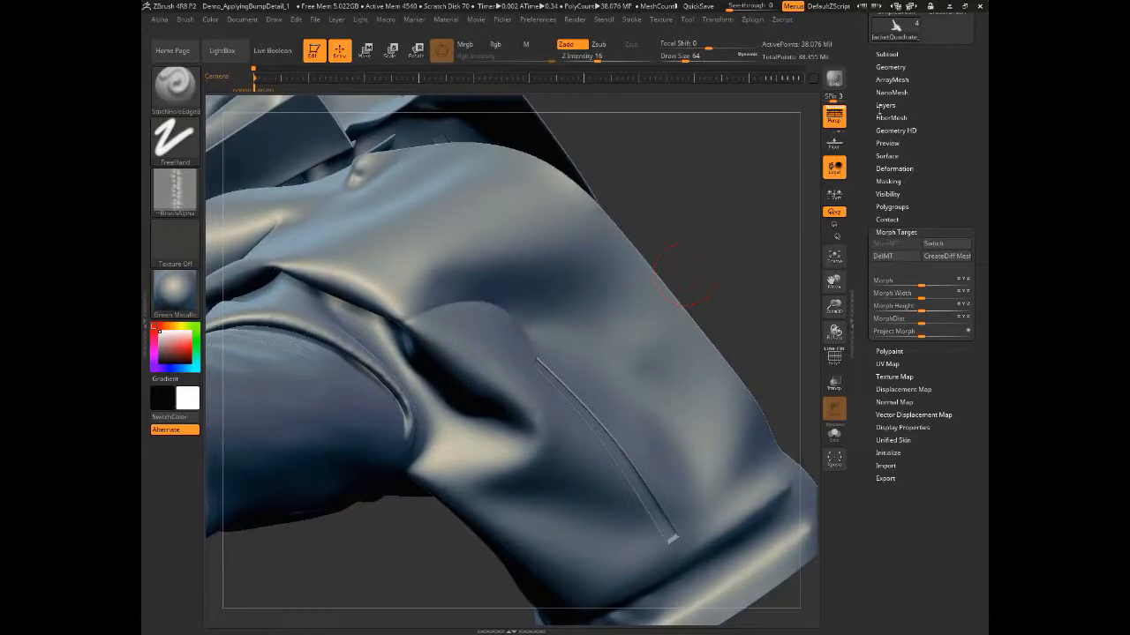
pyautogui.click(885, 105)
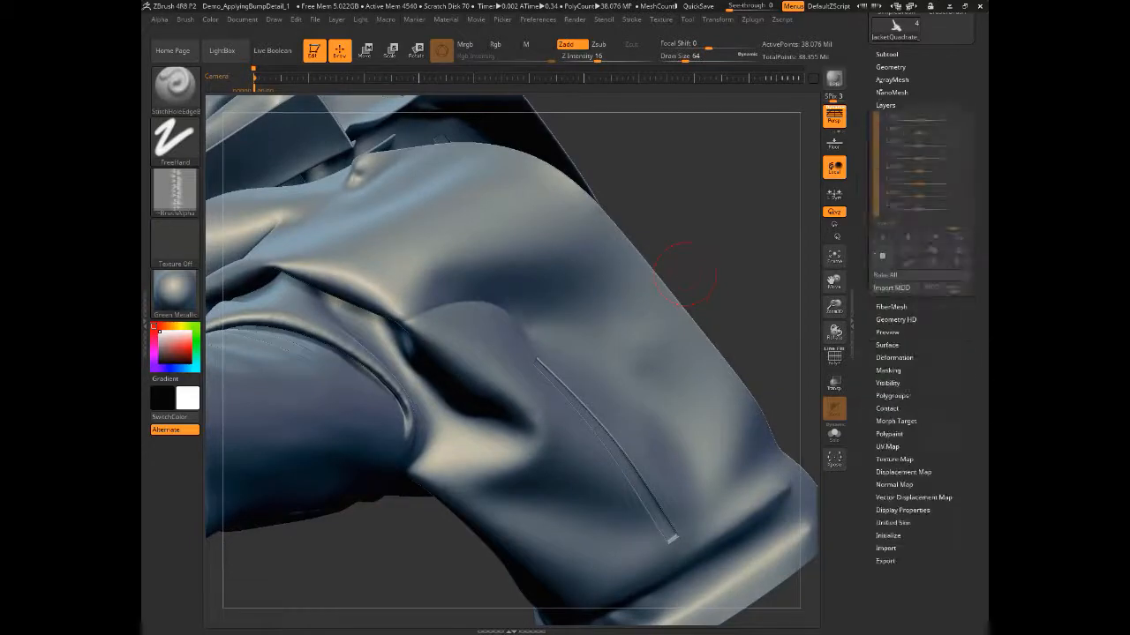
pyautogui.click(889, 262)
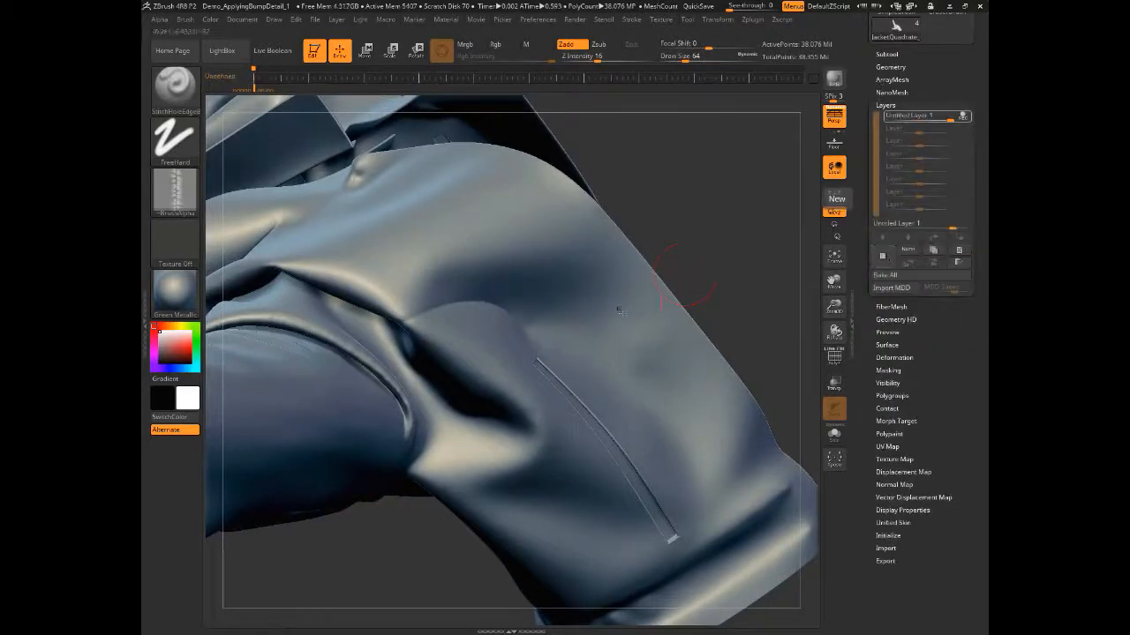
# Isolate the sleeve panel polygroup that contains the zipper slot and frame its long edge
pyautogui.hotkey('ctrl', 'shift')
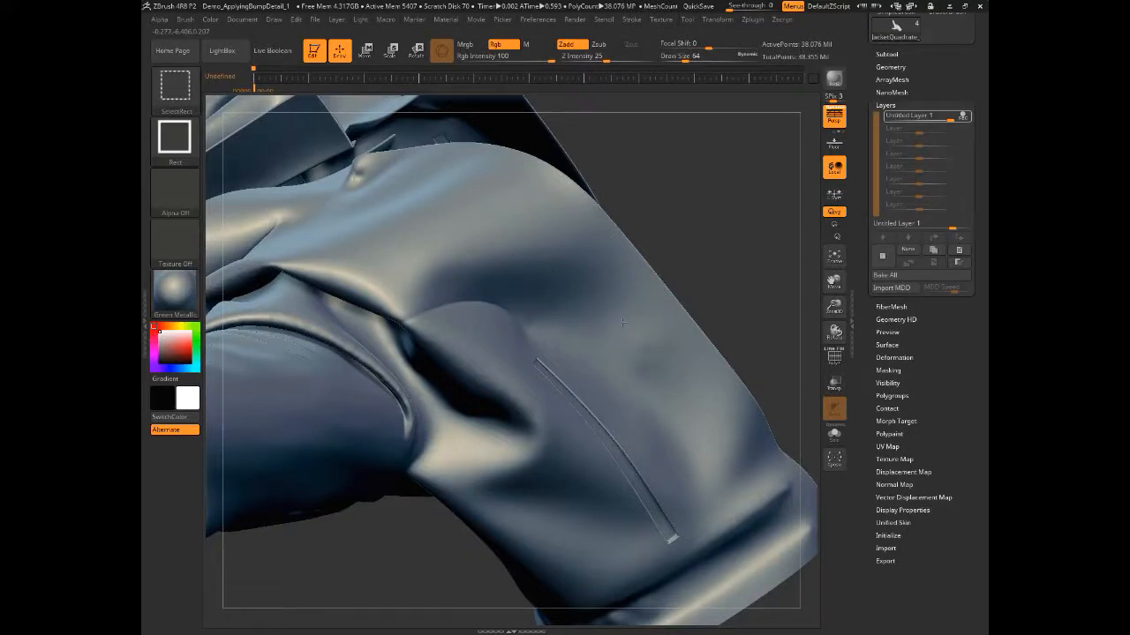
pyautogui.keyDown('ctrl'); pyautogui.keyDown('shift'); pyautogui.click(623, 321); pyautogui.keyUp('shift'); pyautogui.keyUp('ctrl')
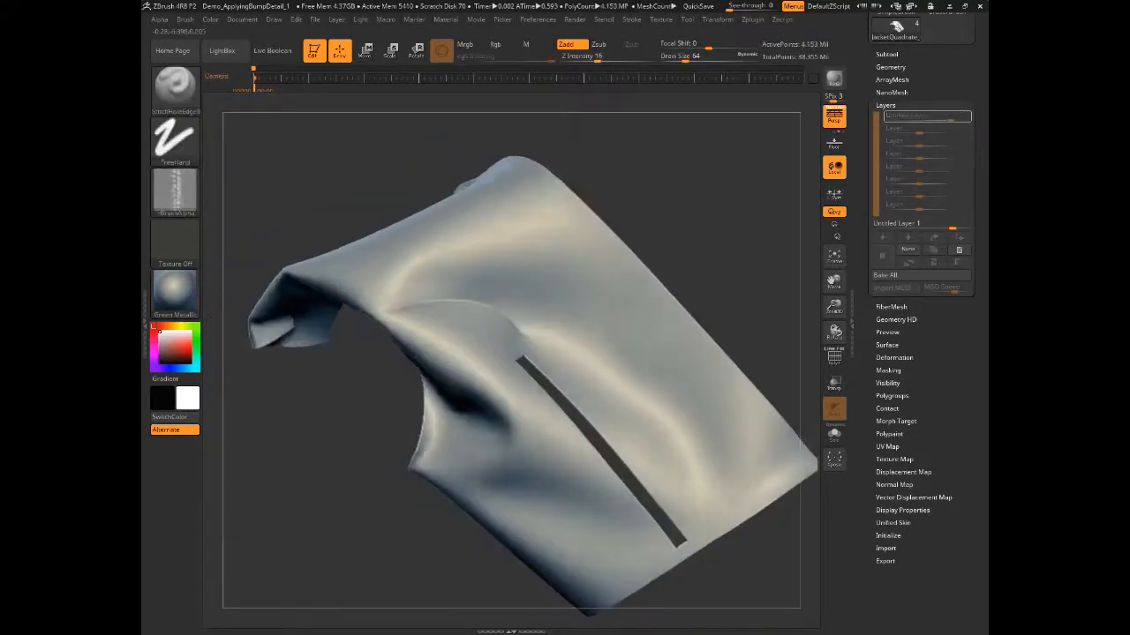
pyautogui.moveTo(274, 397); pyautogui.dragTo(294, 429)
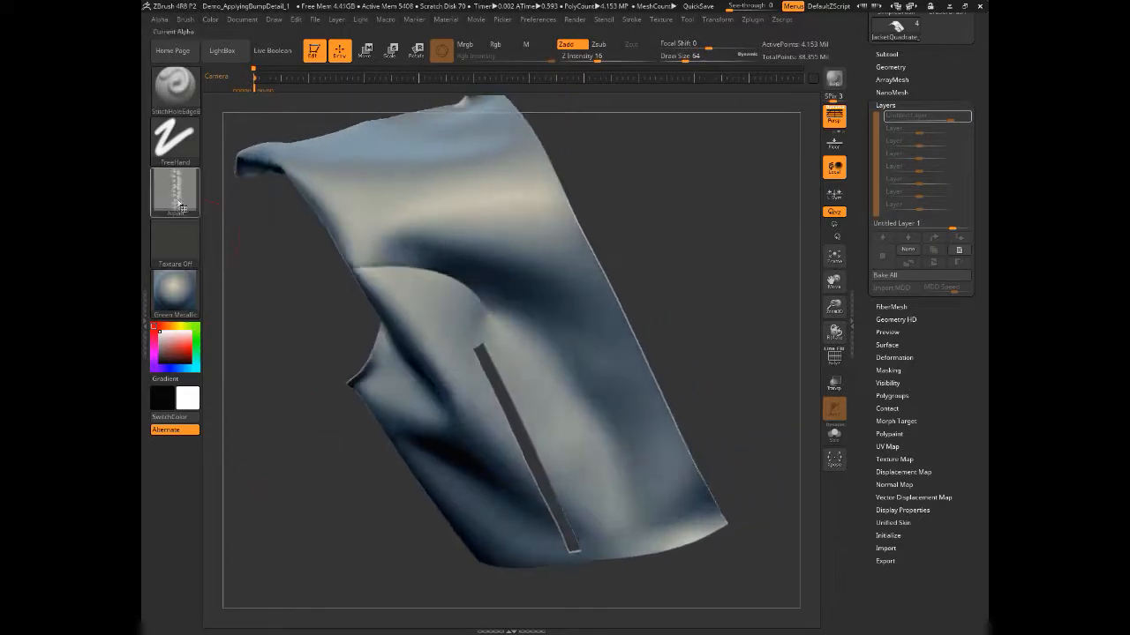
# Sculpt a line of stitch holes down the sleeve panel's long edge with StitchHoleEdgeBrush_B_2 at draw size 88
pyautogui.moveTo(177, 196)
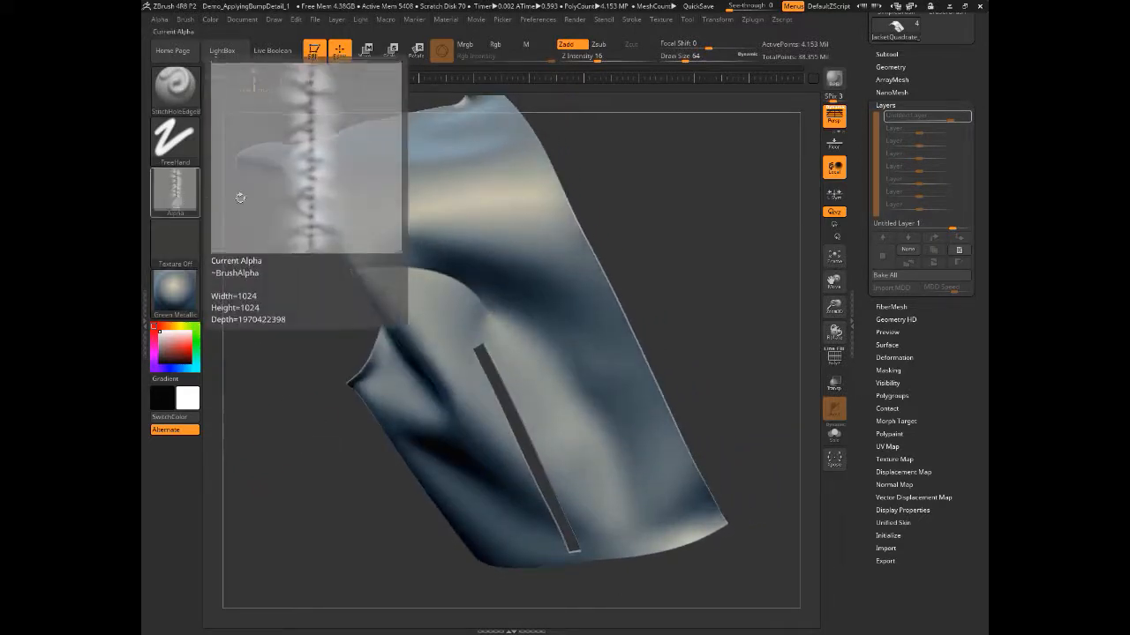
pyautogui.moveTo(535, 168); pyautogui.dragTo(589, 287)
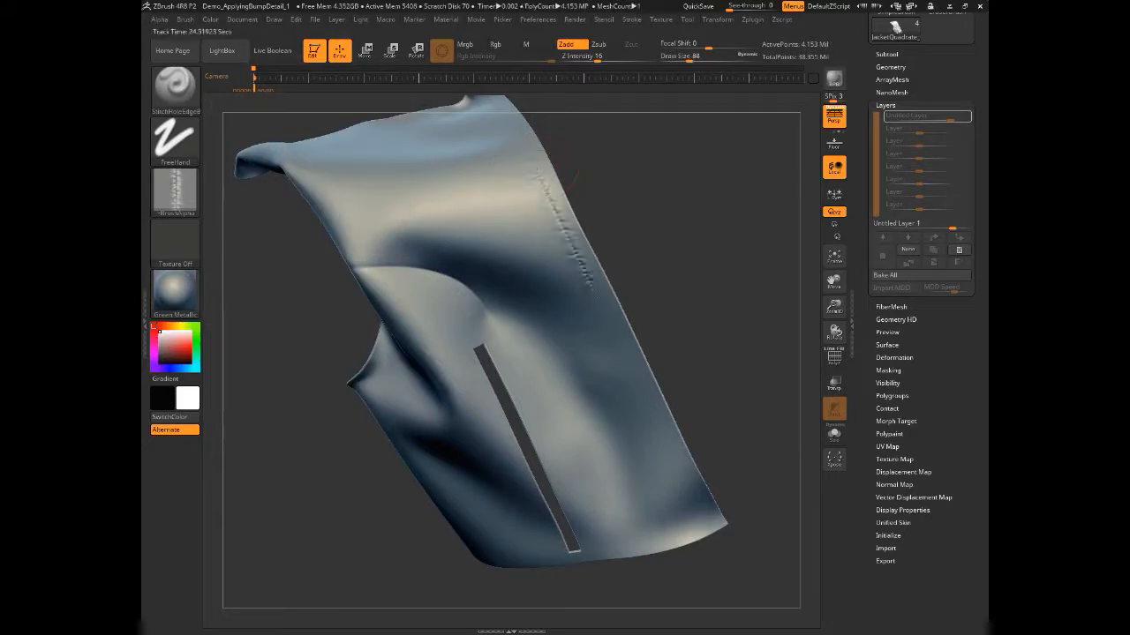
pyautogui.moveTo(616, 328); pyautogui.dragTo(639, 380)
pyautogui.moveTo(660, 422); pyautogui.dragTo(687, 481)
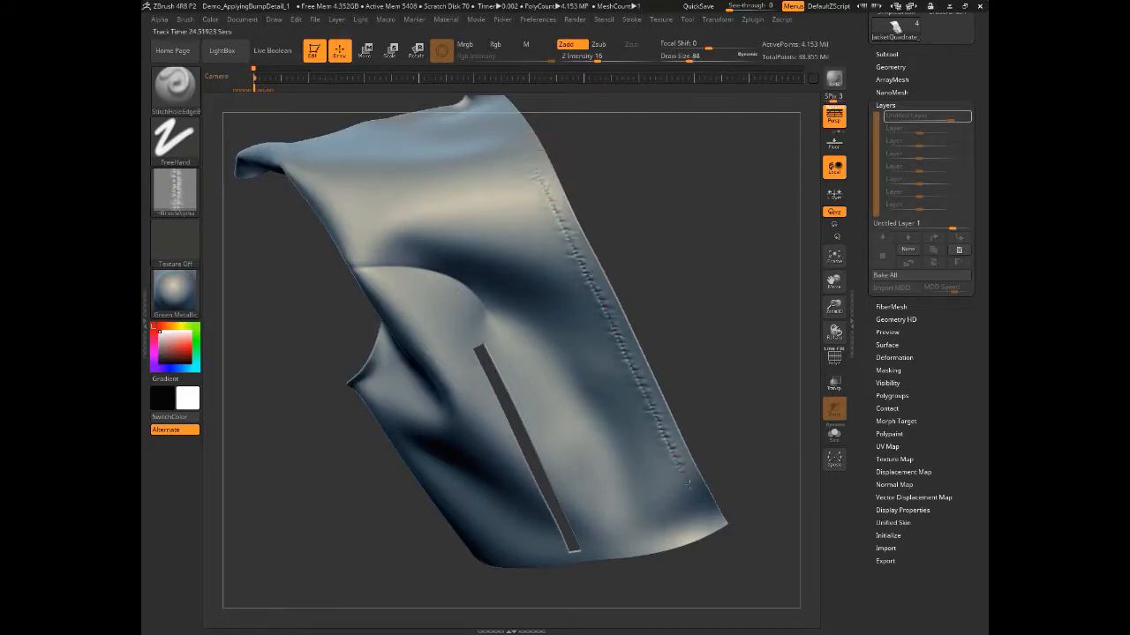
# Examine the stitched edge from several angles and check the BackfaceMask option in the brush's Auto Masking settings
pyautogui.moveTo(322, 420); pyautogui.dragTo(265, 403)
pyautogui.click(183, 21)
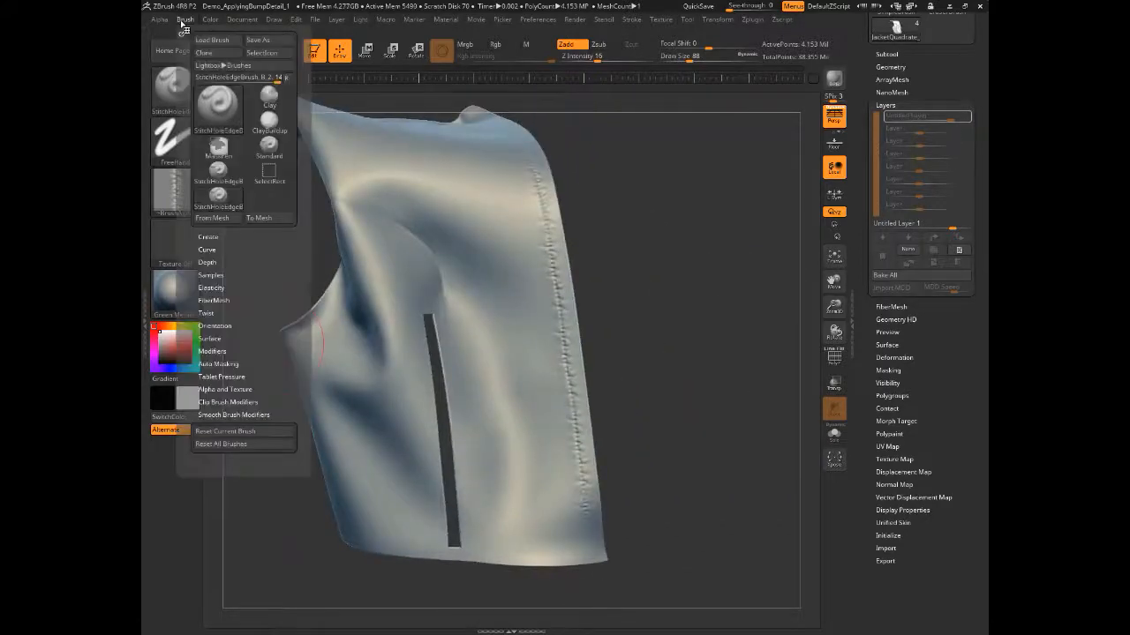
pyautogui.moveTo(651, 292)
pyautogui.mouseDown()
pyautogui.moveTo(529, 370)
pyautogui.moveTo(379, 397)
pyautogui.moveTo(361, 306)
pyautogui.moveTo(335, 311)
pyautogui.moveTo(476, 229)
pyautogui.mouseUp()
pyautogui.moveTo(616, 417); pyautogui.dragTo(520, 291)
pyautogui.moveTo(428, 426); pyautogui.dragTo(275, 280)
pyautogui.click(184, 19)
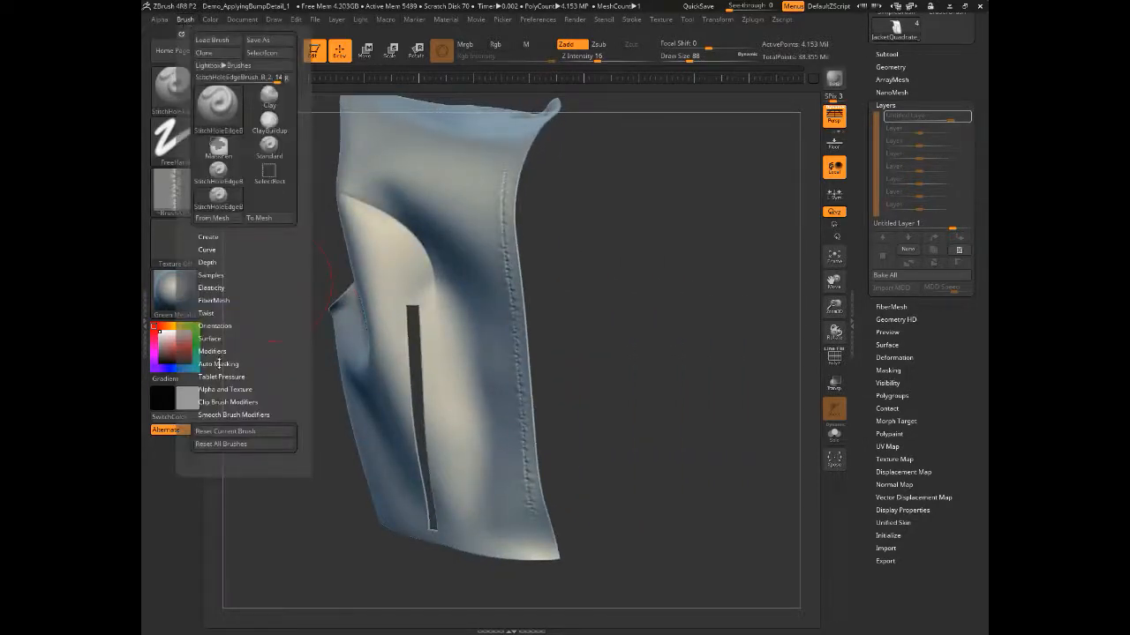
pyautogui.click(218, 364)
pyautogui.moveTo(250, 292); pyautogui.dragTo(252, 97)
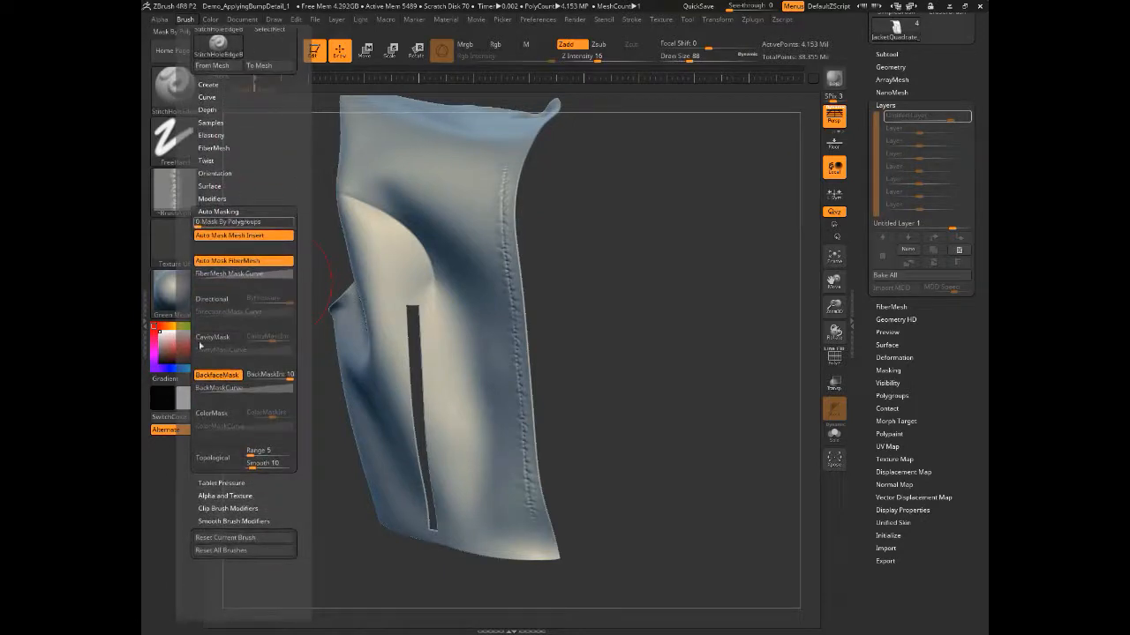
pyautogui.moveTo(185, 25)
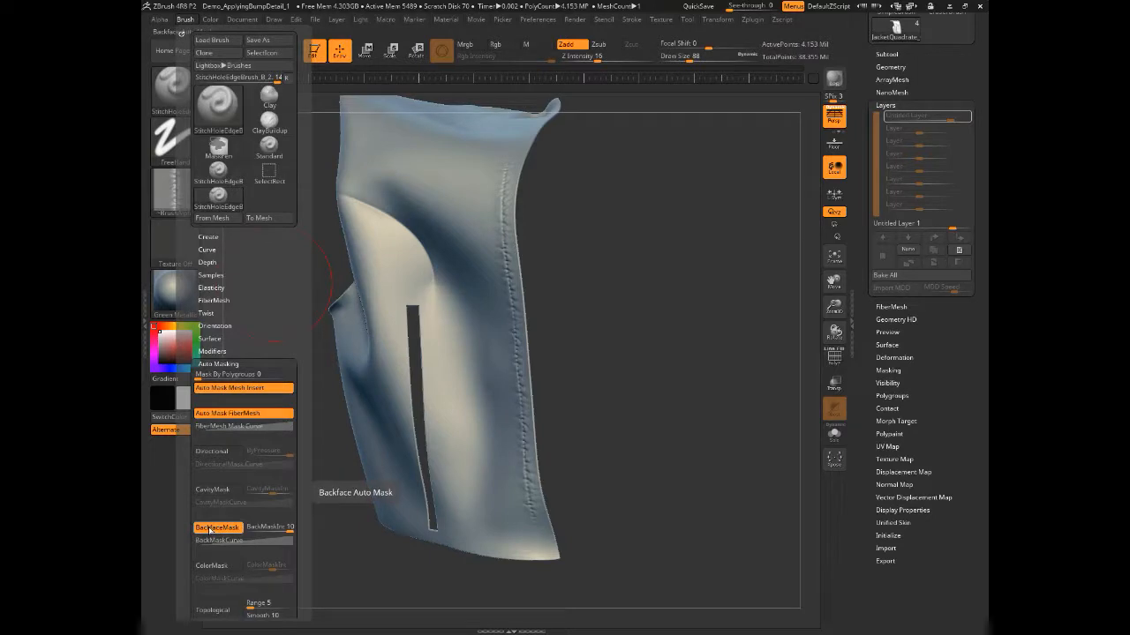
# Test the stitch brush on the sleeve panel with BackfaceMask disabled, and re-enable BackfaceMask
pyautogui.moveTo(560, 423)
pyautogui.mouseDown()
pyautogui.moveTo(585, 439)
pyautogui.moveTo(438, 276)
pyautogui.mouseUp()
pyautogui.moveTo(303, 458); pyautogui.dragTo(609, 432)
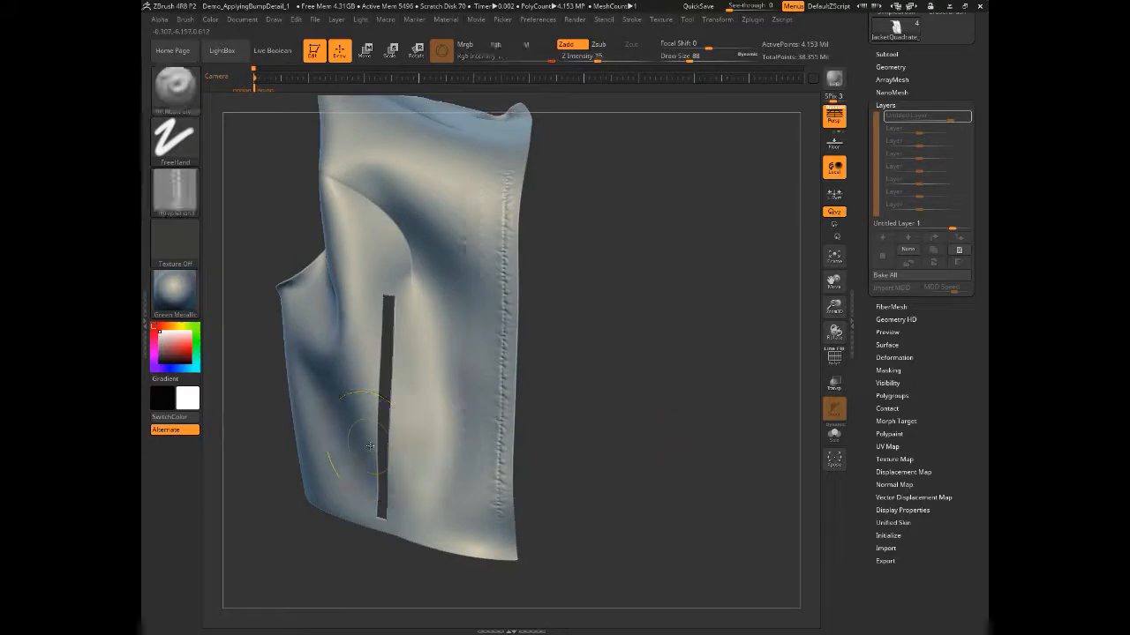
pyautogui.click(189, 21)
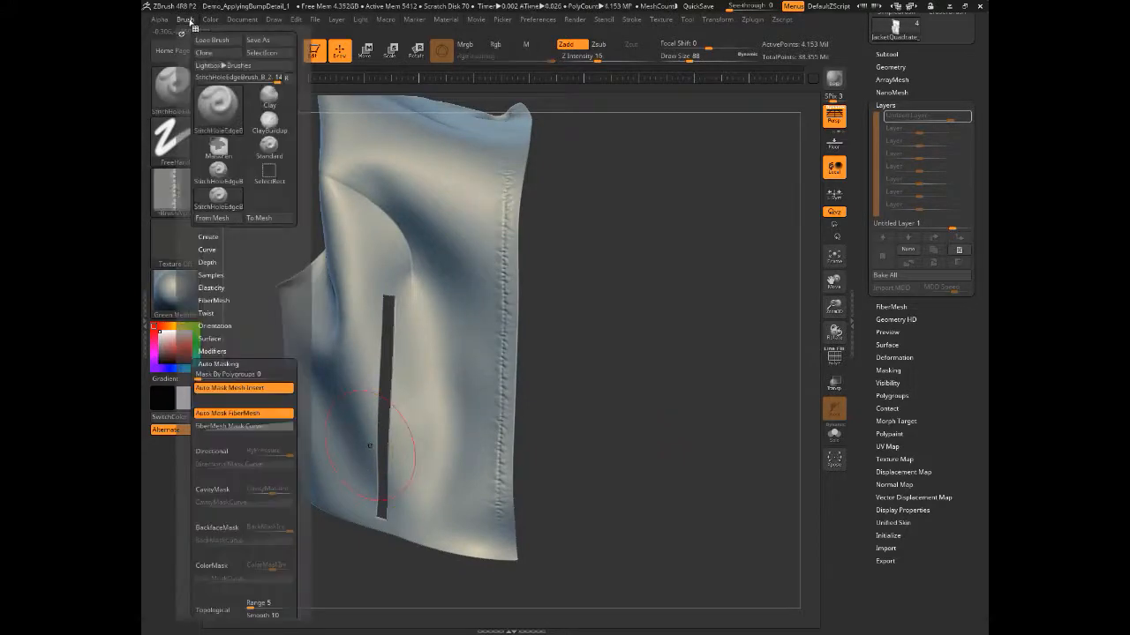
pyautogui.click(216, 527)
# Sculpt a line of stitch holes along the sleeve panel's edge with StitchHoleEdgeBrush_A_2, and unhide the rest of the jacket
pyautogui.moveTo(652, 443); pyautogui.dragTo(665, 441)
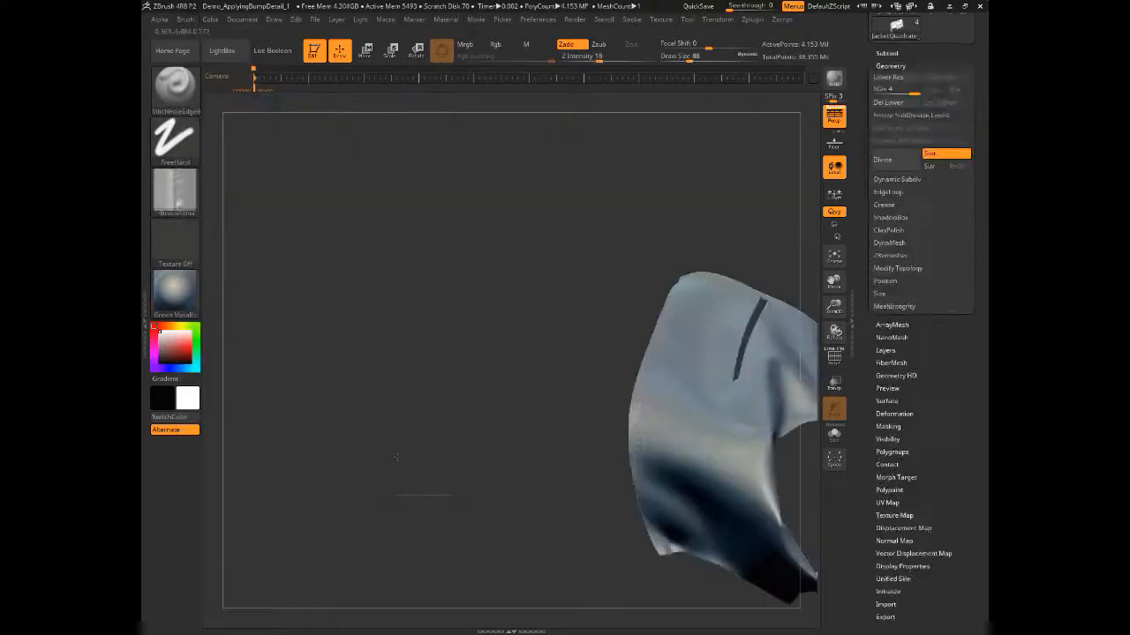
pyautogui.moveTo(426, 442); pyautogui.dragTo(355, 337)
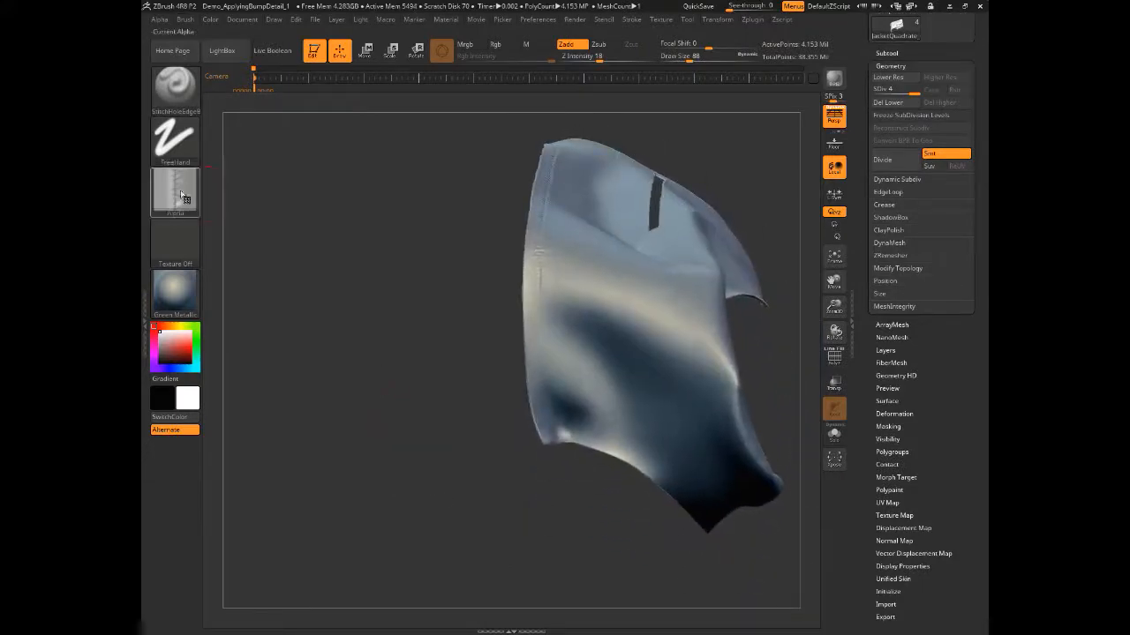
pyautogui.moveTo(540, 318); pyautogui.dragTo(562, 401)
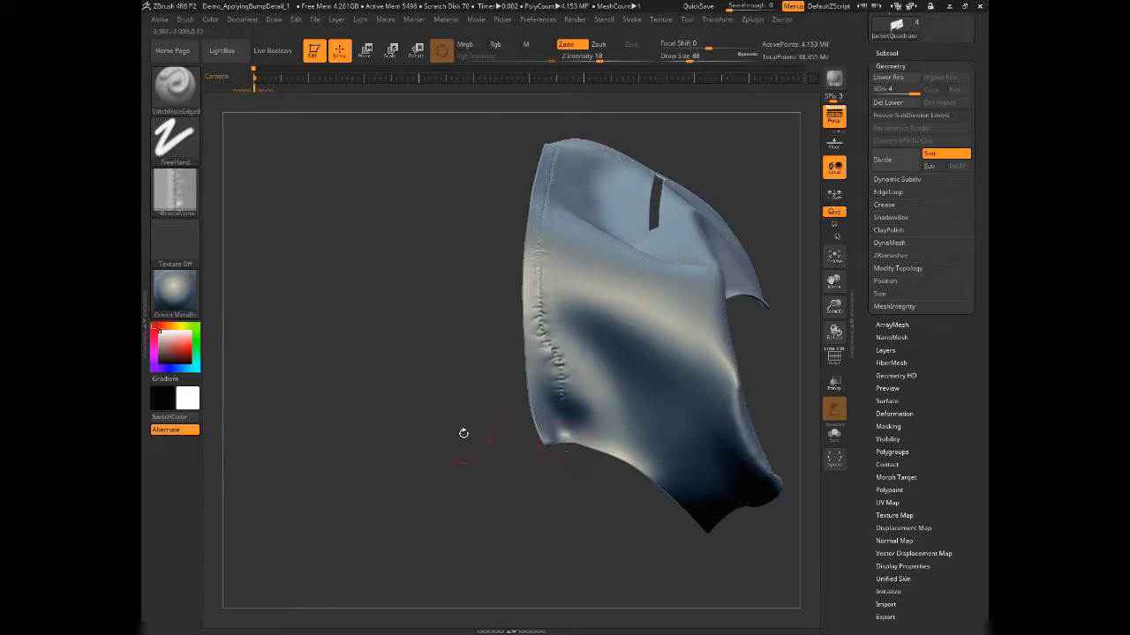
pyautogui.hotkey('ctrl', 'shift')
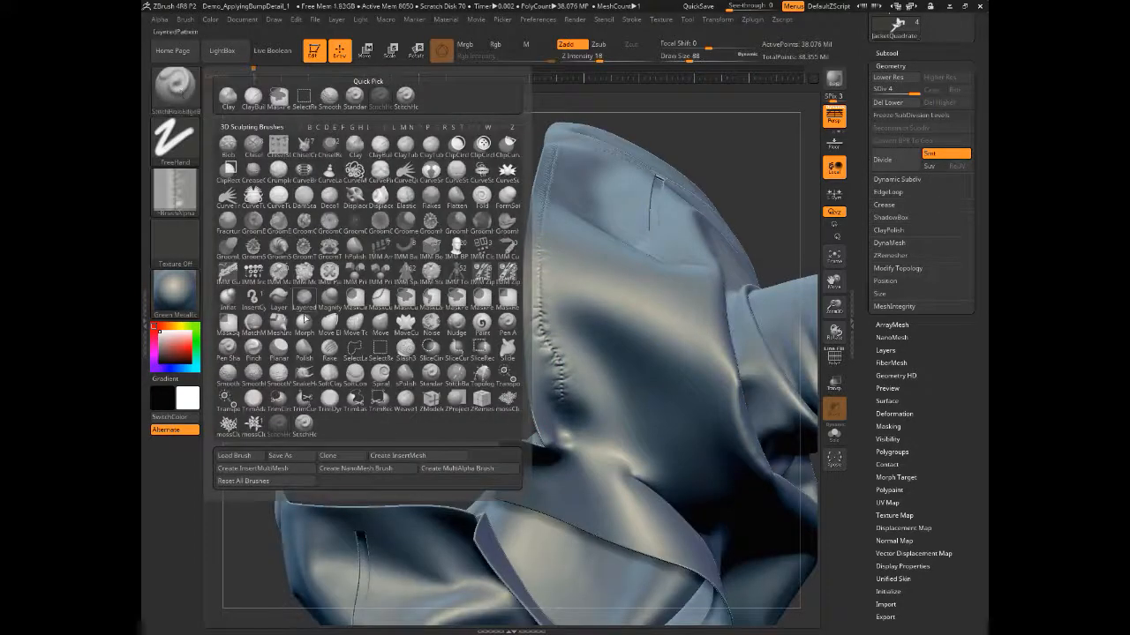
# Erase the distorted lower stitches on the panel's edge with the Morph brush and resculpt them with StitchHoleEdgeBrush_A_2
pyautogui.click(303, 323)
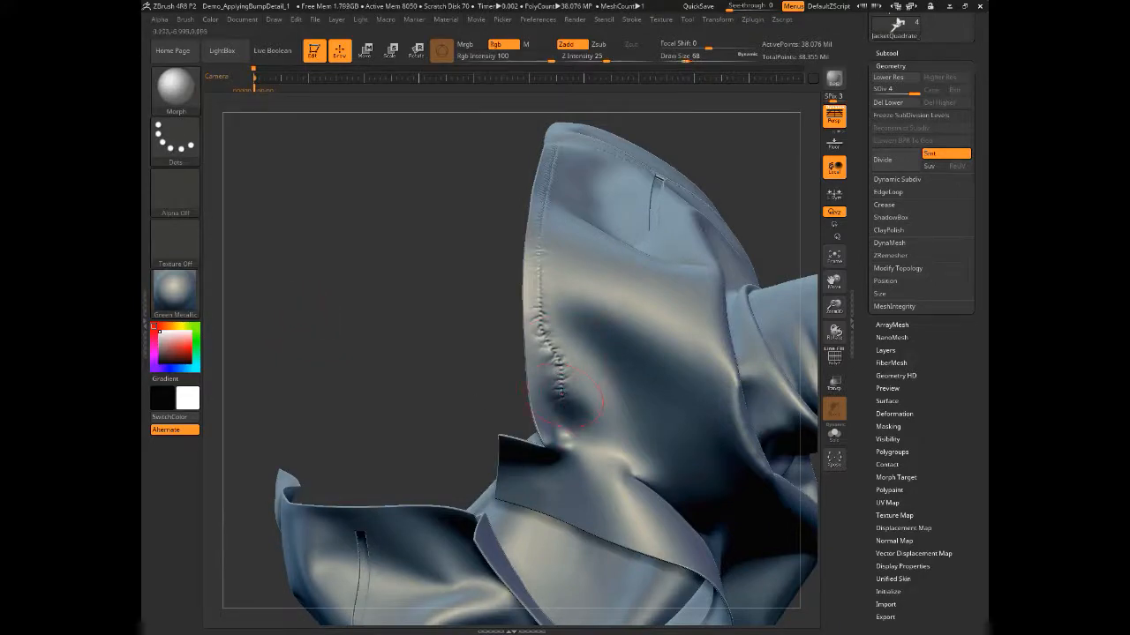
pyautogui.moveTo(561, 388); pyautogui.dragTo(541, 330)
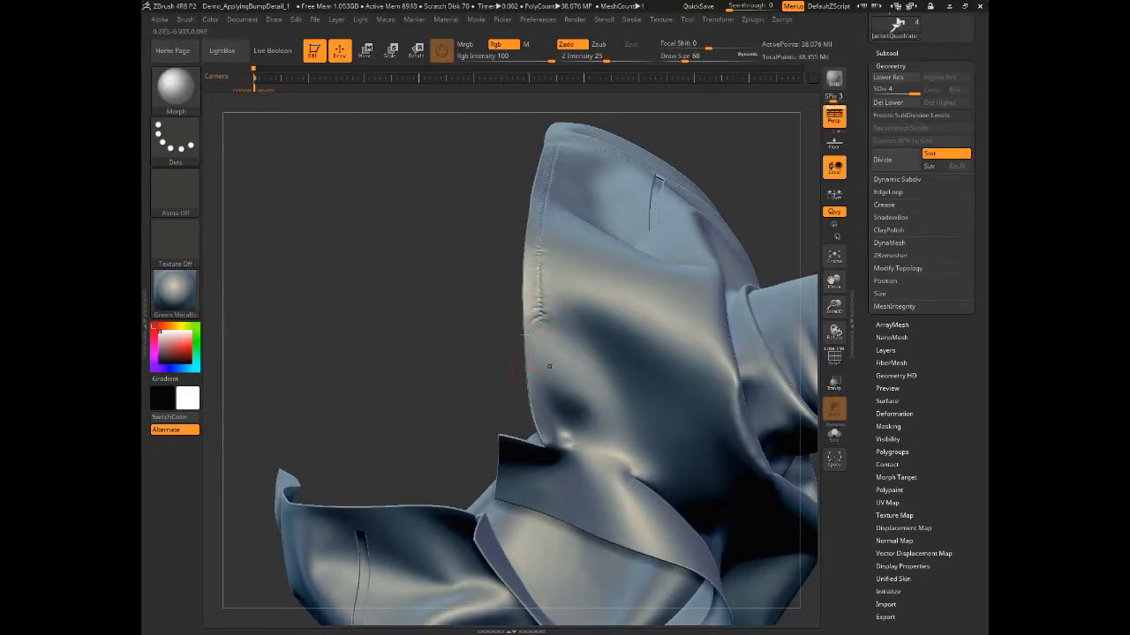
pyautogui.click(178, 97)
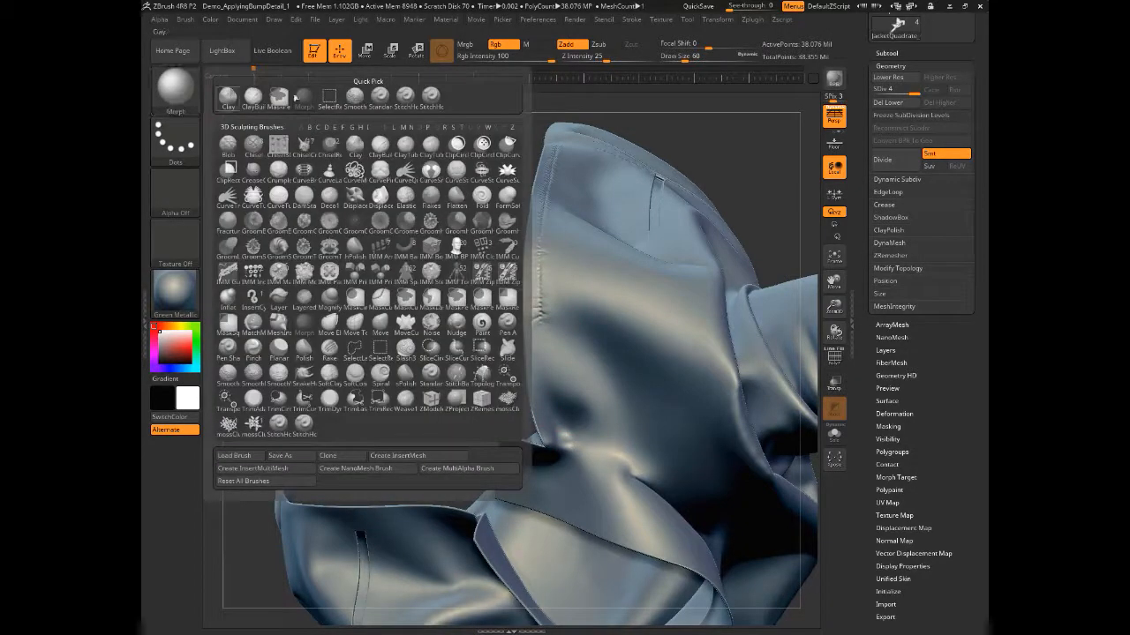
pyautogui.click(411, 106)
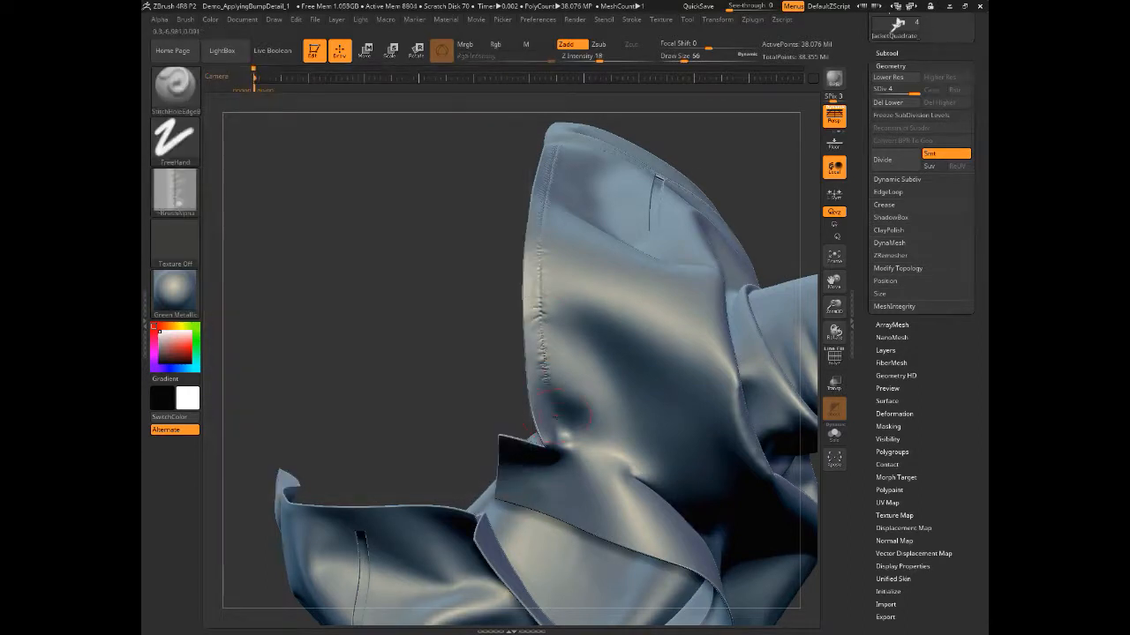
pyautogui.press('ctrl')
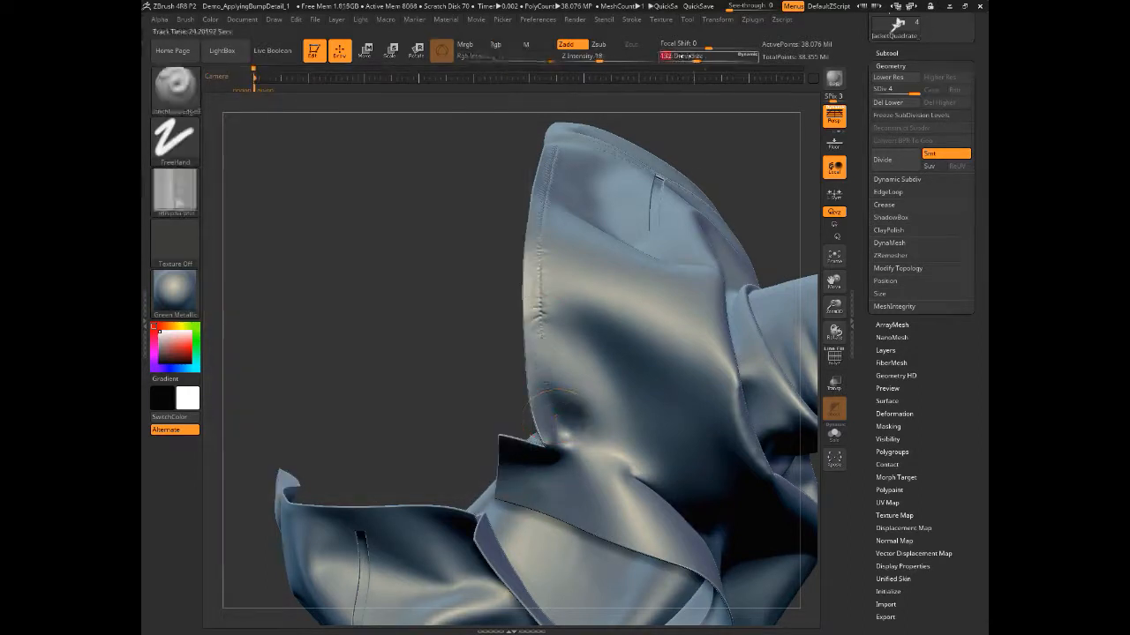
pyautogui.moveTo(540, 328); pyautogui.dragTo(550, 408)
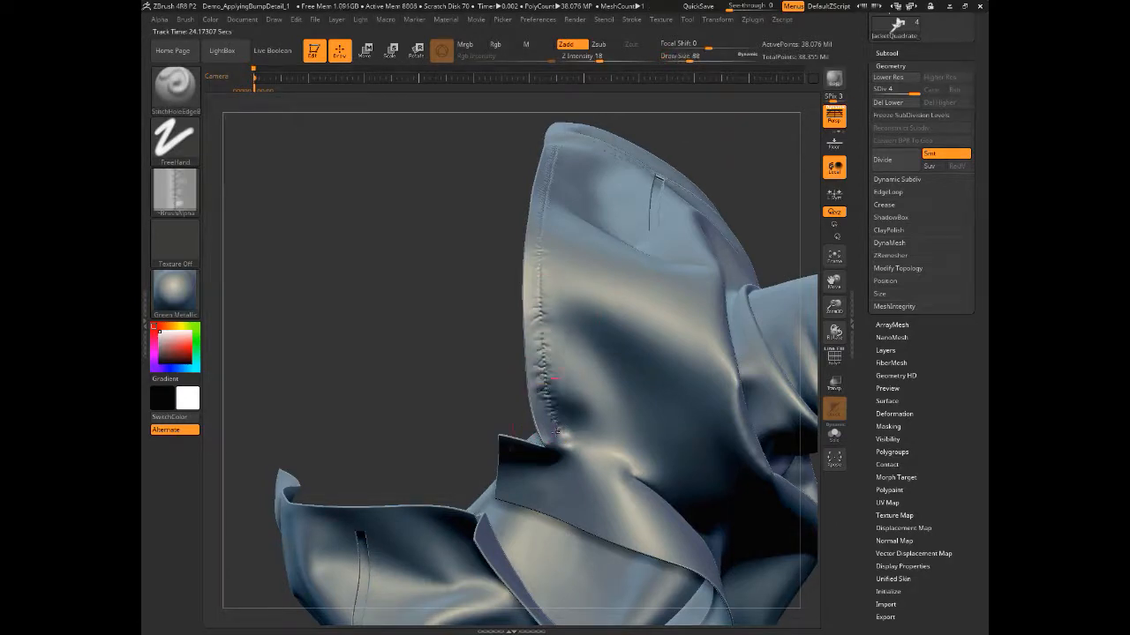
# Try to fill the gap in the stitch line along the jacket's front opening with StitchHoleEdgeBrush_B_2
pyautogui.moveTo(395, 316)
pyautogui.mouseDown()
pyautogui.moveTo(342, 375)
pyautogui.moveTo(367, 497)
pyautogui.mouseUp()
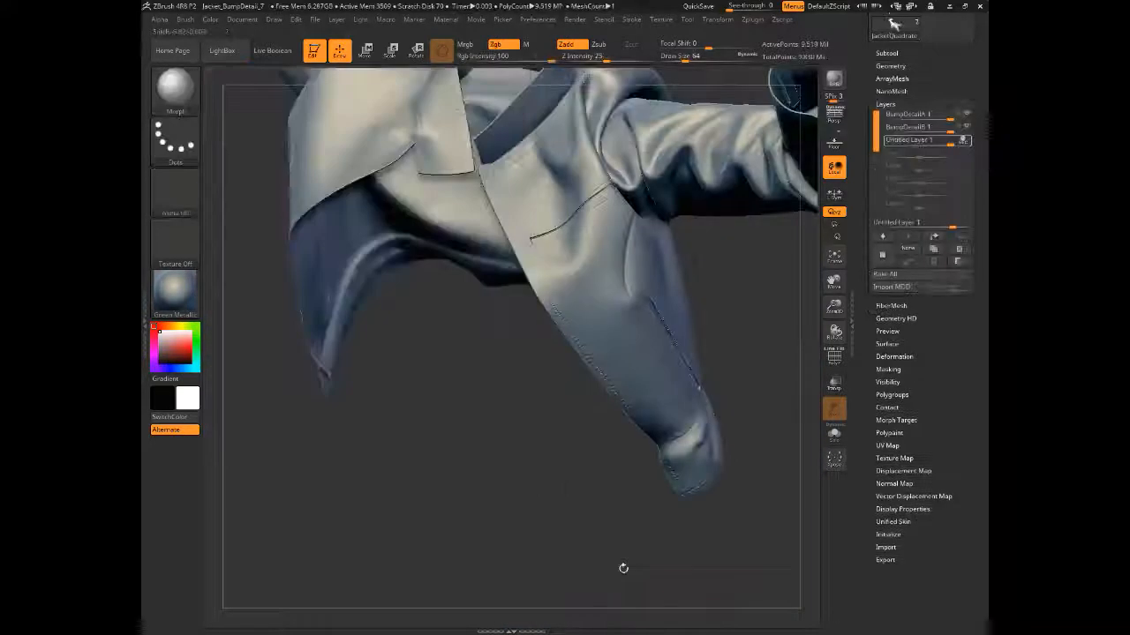
pyautogui.moveTo(531, 493); pyautogui.dragTo(530, 457)
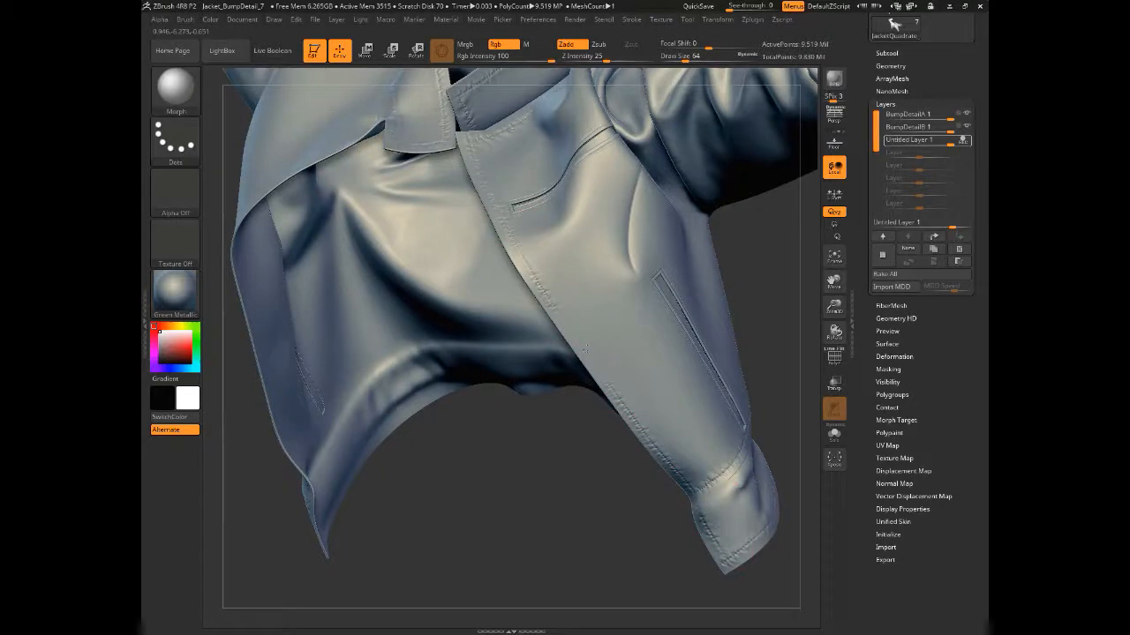
pyautogui.click(174, 88)
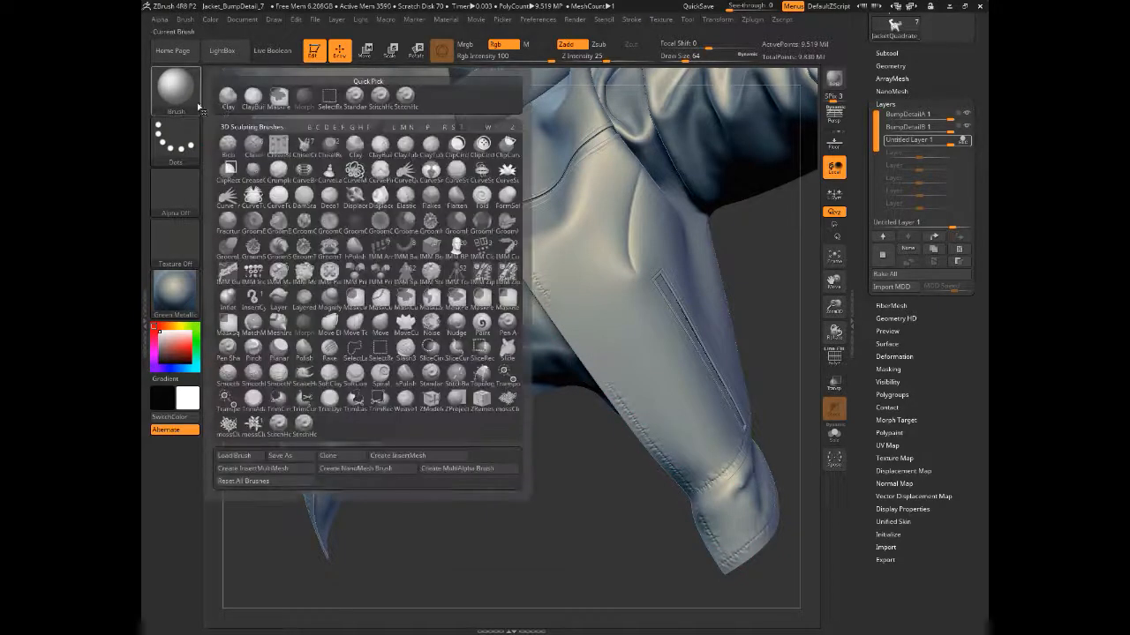
pyautogui.click(403, 100)
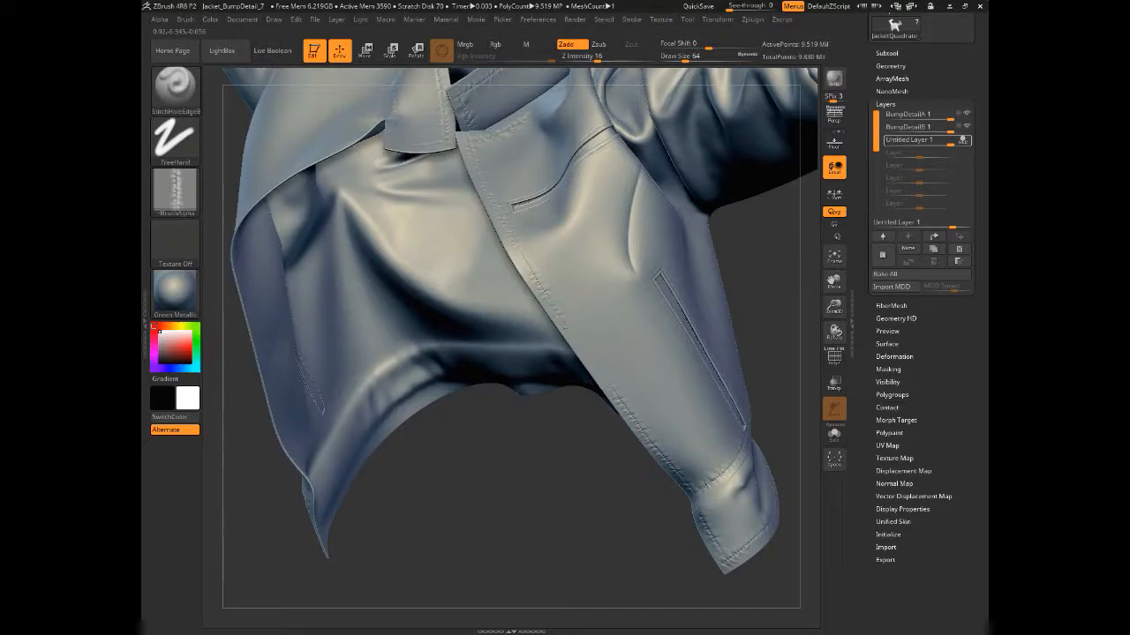
pyautogui.press('ctrl')
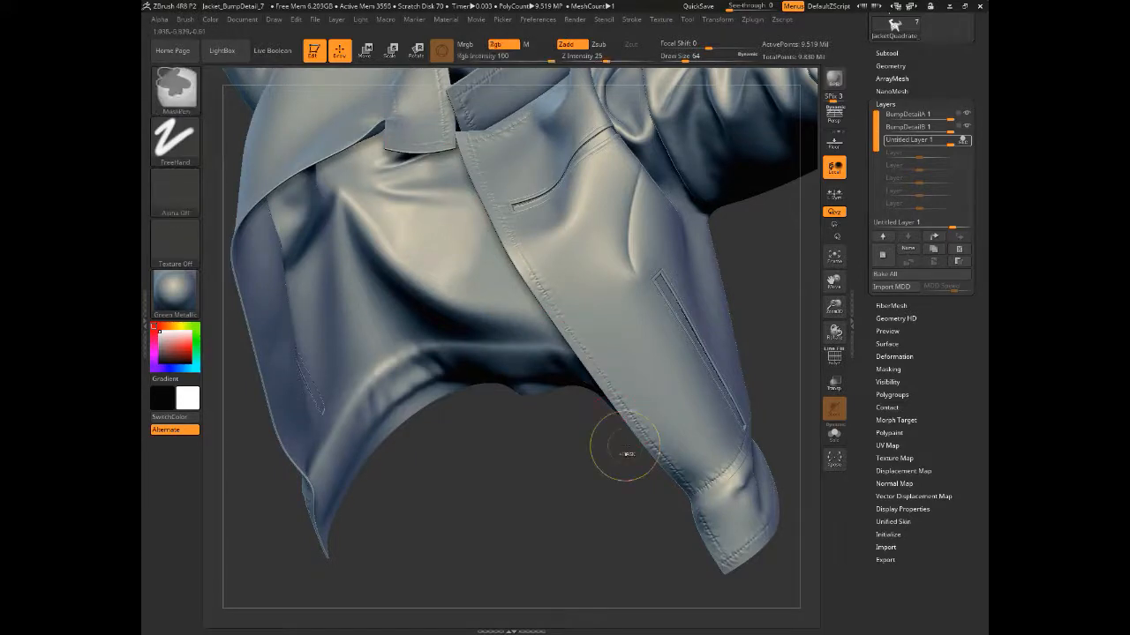
# Fill the gap in the front opening's stitch line with StitchHoleEdgeBrush_A_2 at draw size 124, and check the stitches
pyautogui.click(175, 89)
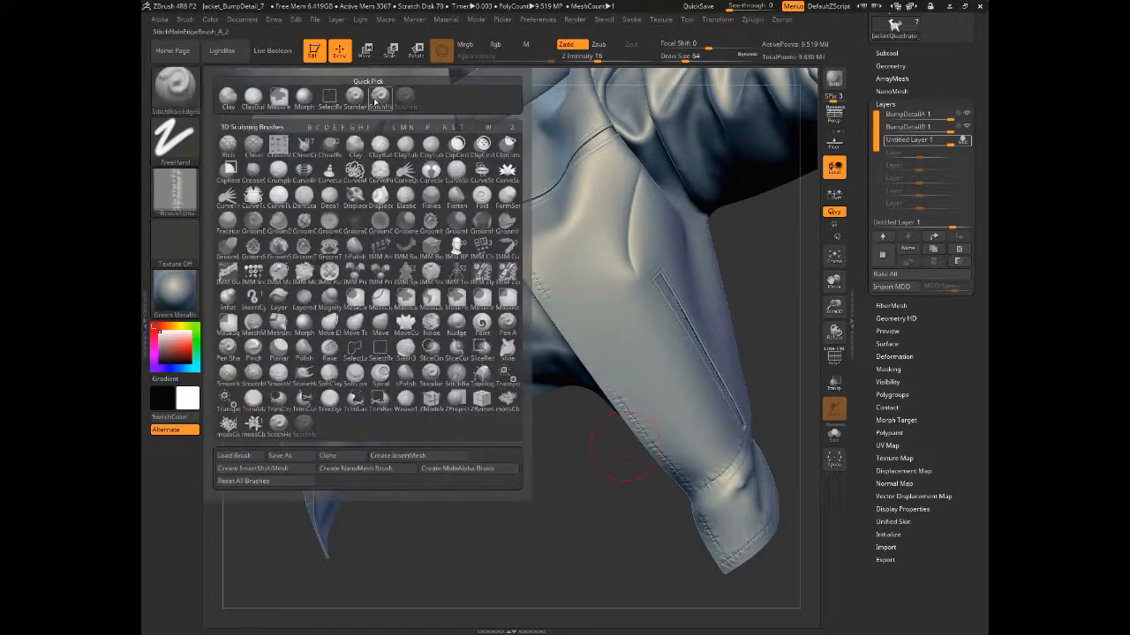
pyautogui.click(376, 104)
pyautogui.click(670, 59)
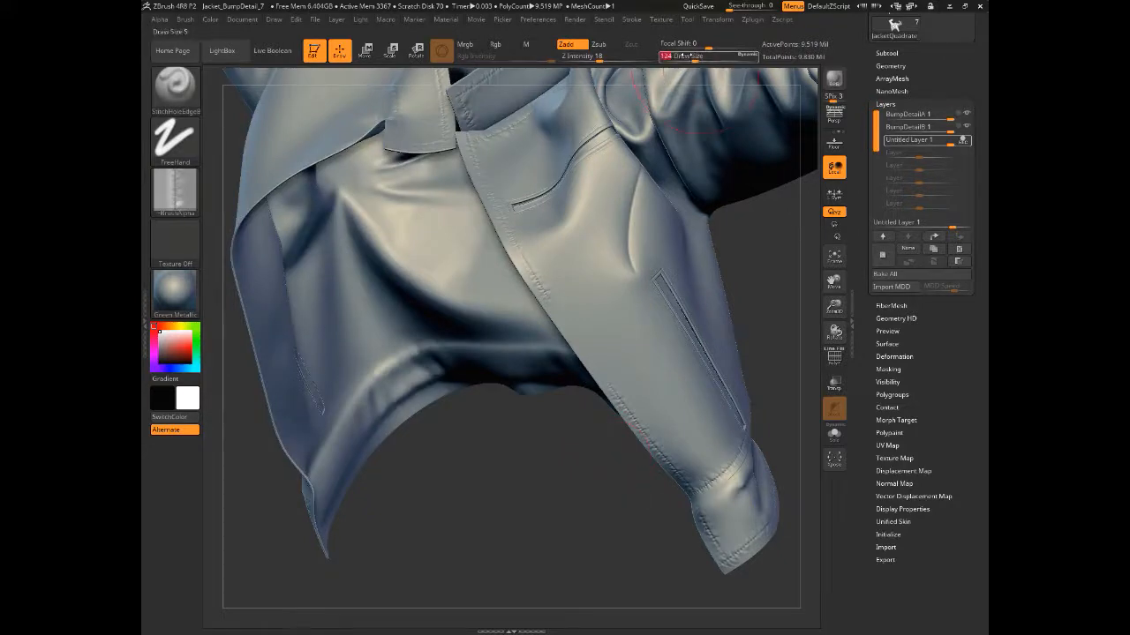
pyautogui.moveTo(544, 292); pyautogui.dragTo(581, 344)
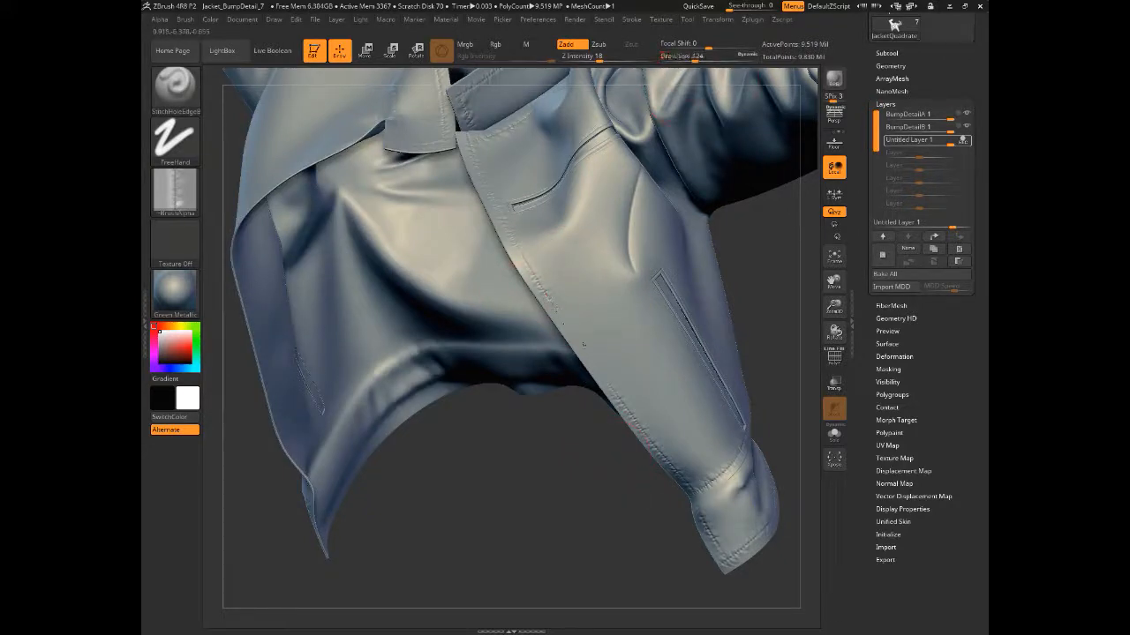
pyautogui.moveTo(576, 536); pyautogui.dragTo(552, 527)
pyautogui.moveTo(561, 492); pyautogui.dragTo(516, 466)
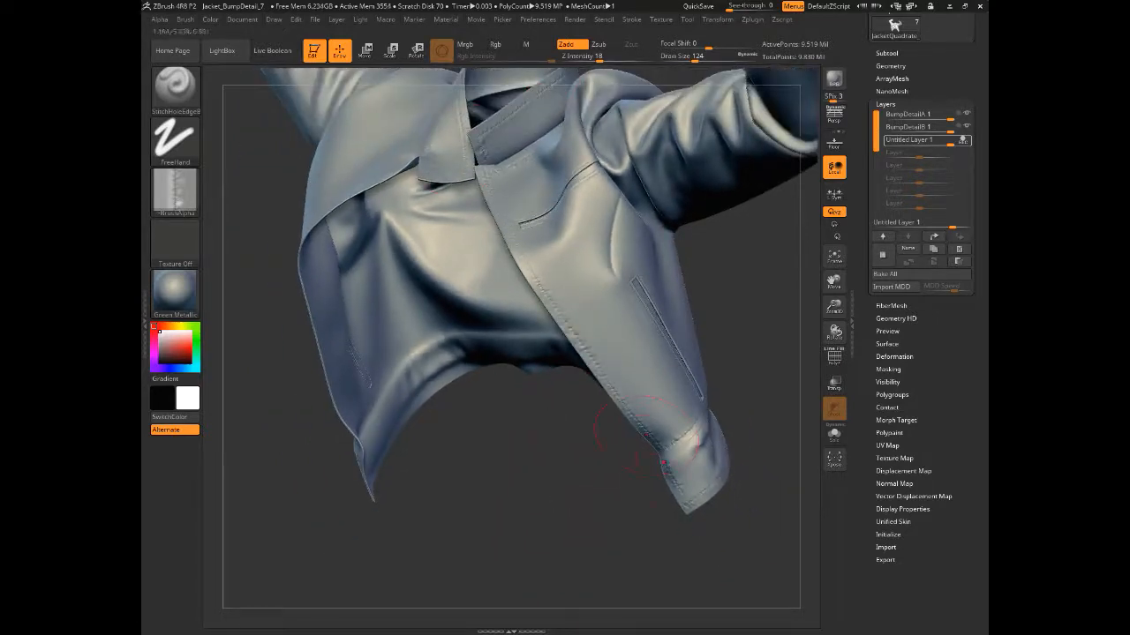
pyautogui.moveTo(563, 470); pyautogui.dragTo(556, 499)
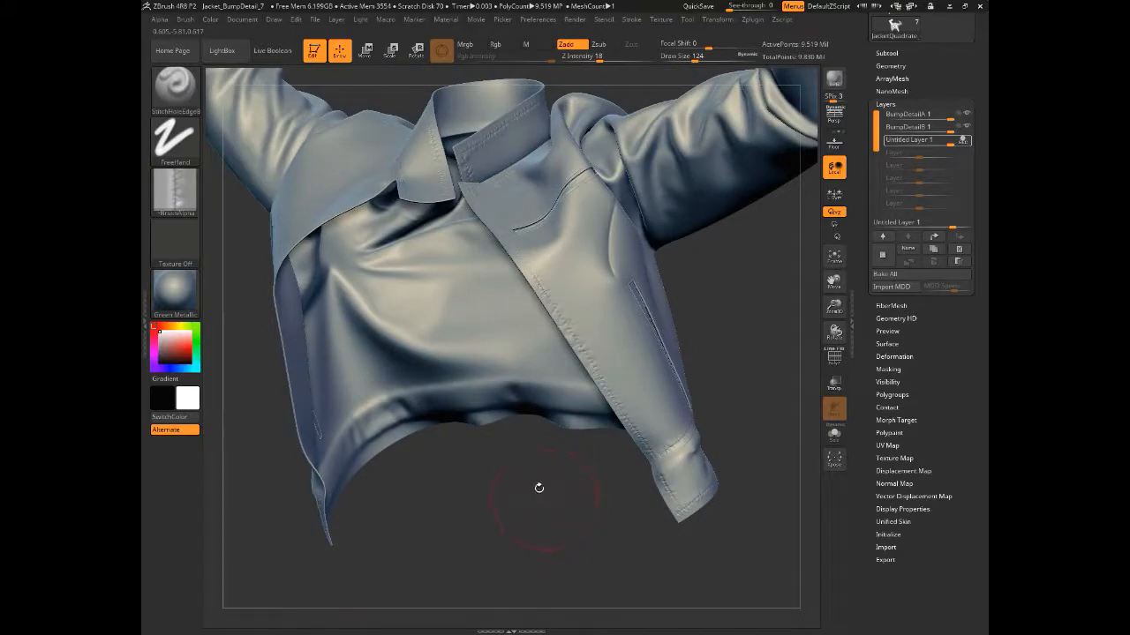
pyautogui.moveTo(535, 483); pyautogui.dragTo(745, 303)
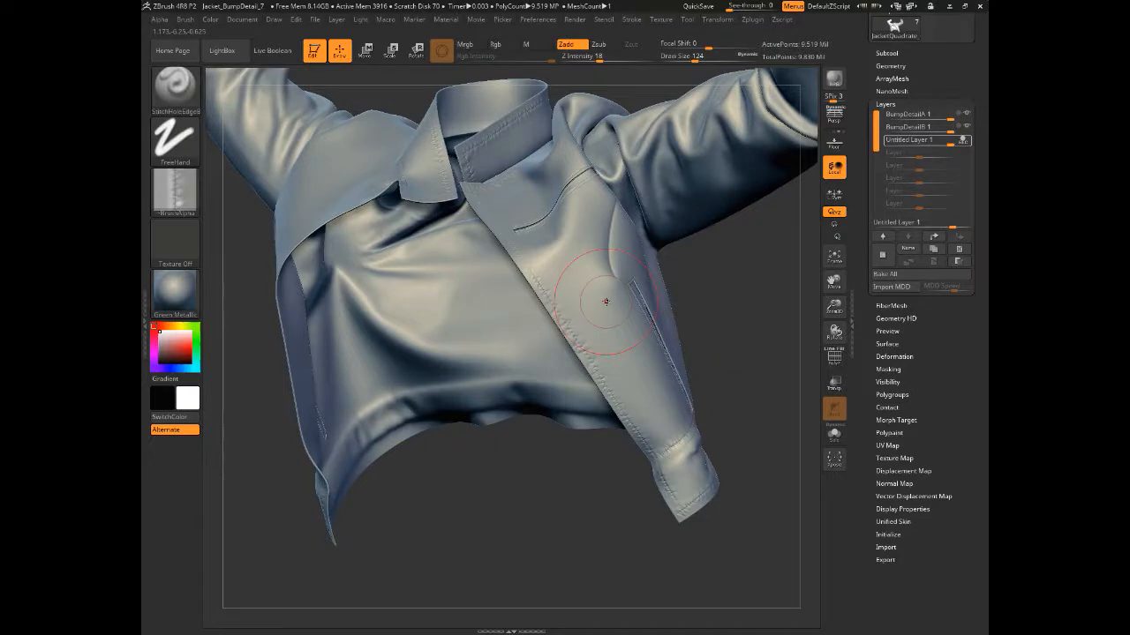
# Isolate the stitched front panel to inspect it, and unhide the rest of the jacket
pyautogui.hotkey('ctrl', 'shift')
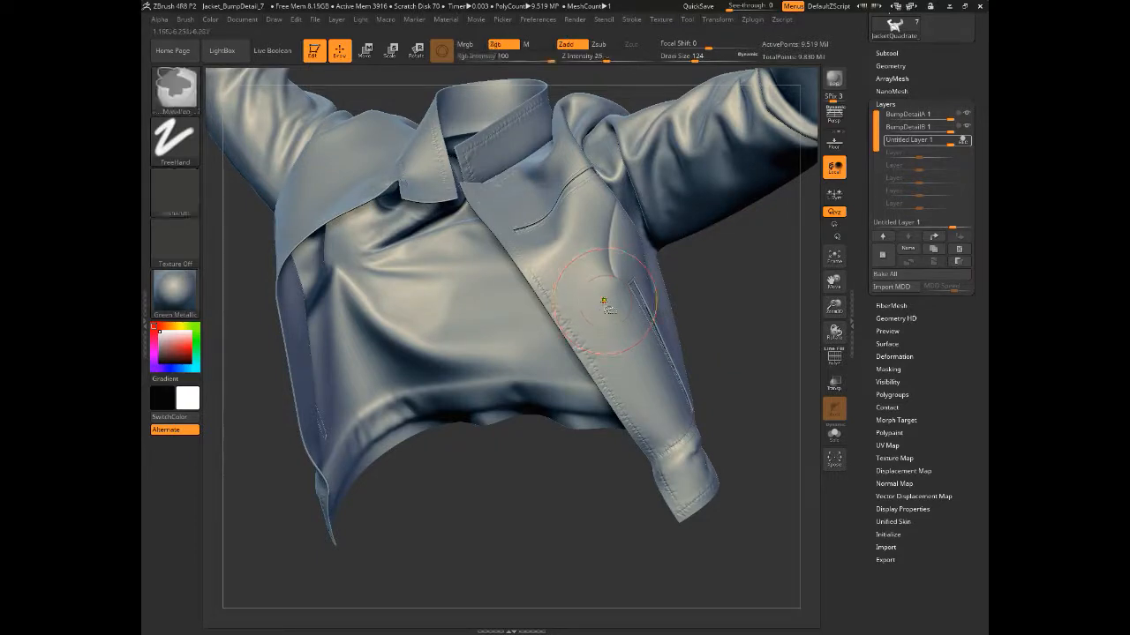
pyautogui.keyDown('ctrl'); pyautogui.keyDown('shift'); pyautogui.click(604, 297); pyautogui.keyUp('shift'); pyautogui.keyUp('ctrl')
pyautogui.keyDown('ctrl'); pyautogui.keyDown('shift'); pyautogui.click(604, 297); pyautogui.keyUp('shift'); pyautogui.keyUp('ctrl')
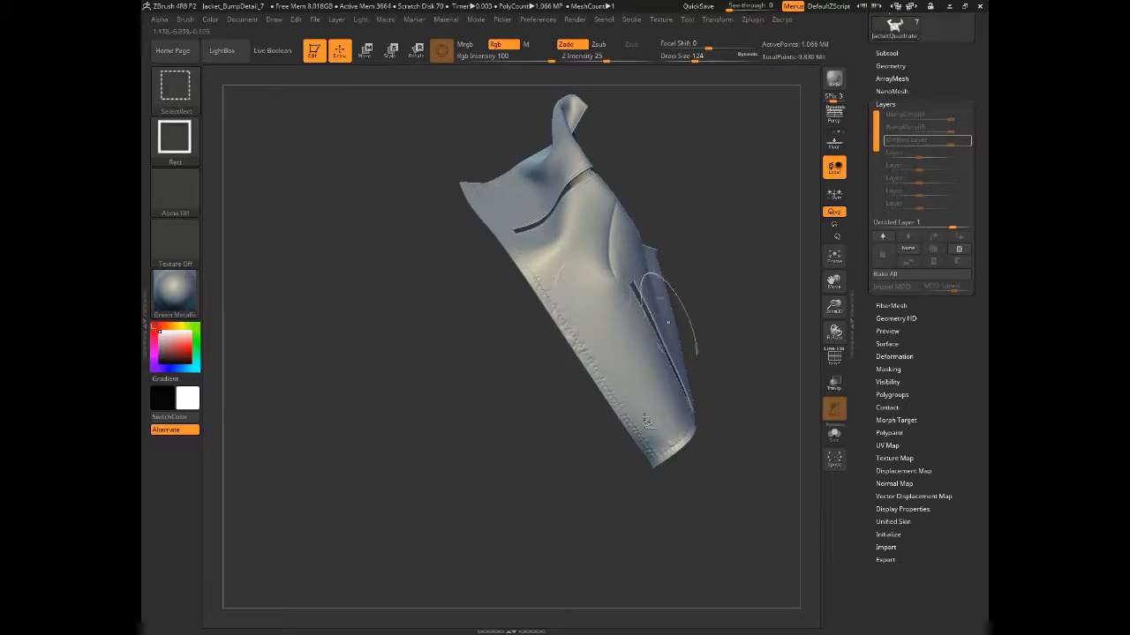
pyautogui.moveTo(459, 162)
pyautogui.mouseDown()
pyautogui.moveTo(367, 168)
pyautogui.moveTo(472, 165)
pyautogui.mouseUp()
pyautogui.keyDown('ctrl'); pyautogui.keyDown('shift'); pyautogui.click(440, 386); pyautogui.keyUp('shift'); pyautogui.keyUp('ctrl')
pyautogui.keyDown('ctrl'); pyautogui.keyDown('shift'); pyautogui.click(453, 383); pyautogui.keyUp('shift'); pyautogui.keyUp('ctrl')
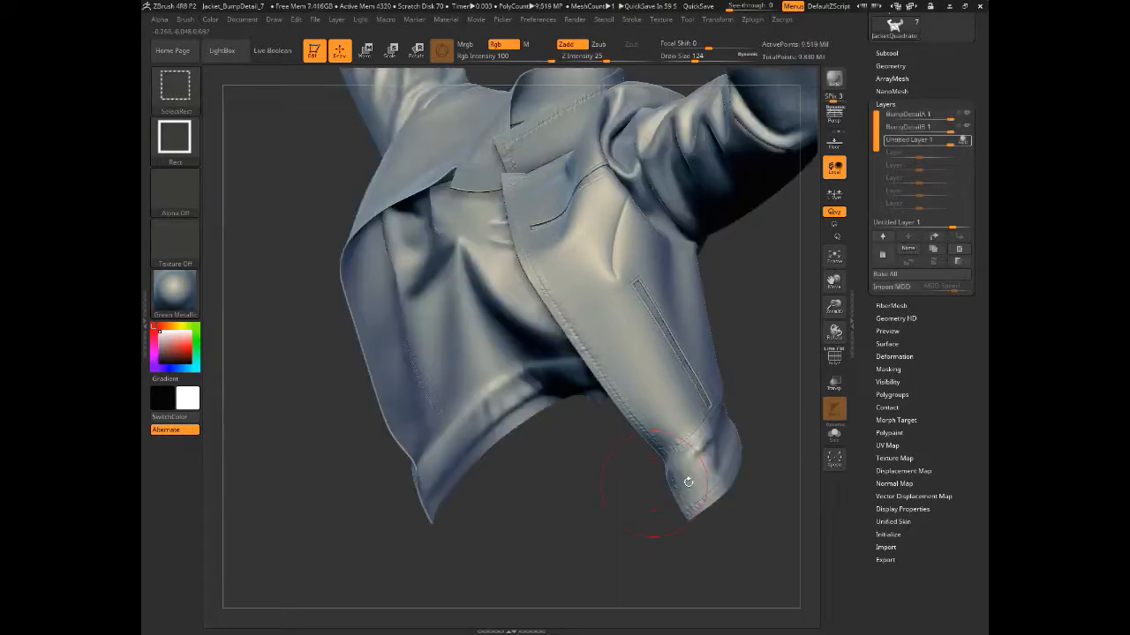
# Select the Inflat brush and mask the jacket's waistband by isolating it, masking it and unhiding the rest
pyautogui.moveTo(749, 338)
pyautogui.mouseDown()
pyautogui.moveTo(719, 309)
pyautogui.moveTo(741, 346)
pyautogui.mouseUp()
pyautogui.keyDown('alt'); pyautogui.moveTo(554, 533); pyautogui.dragTo(542, 497); pyautogui.keyUp('alt')
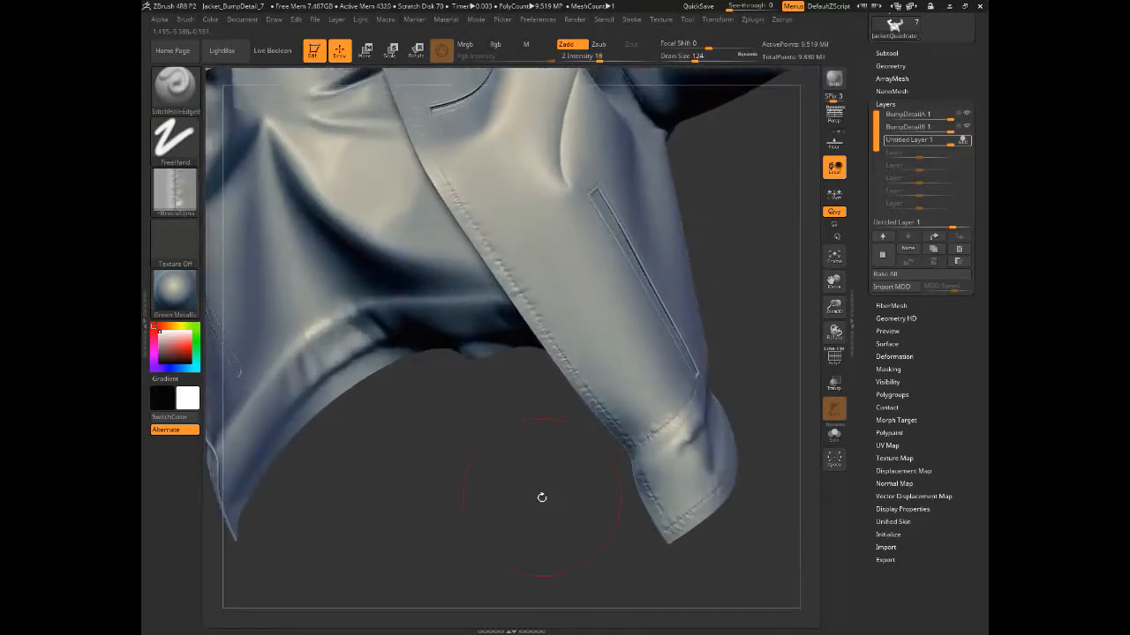
pyautogui.click(175, 86)
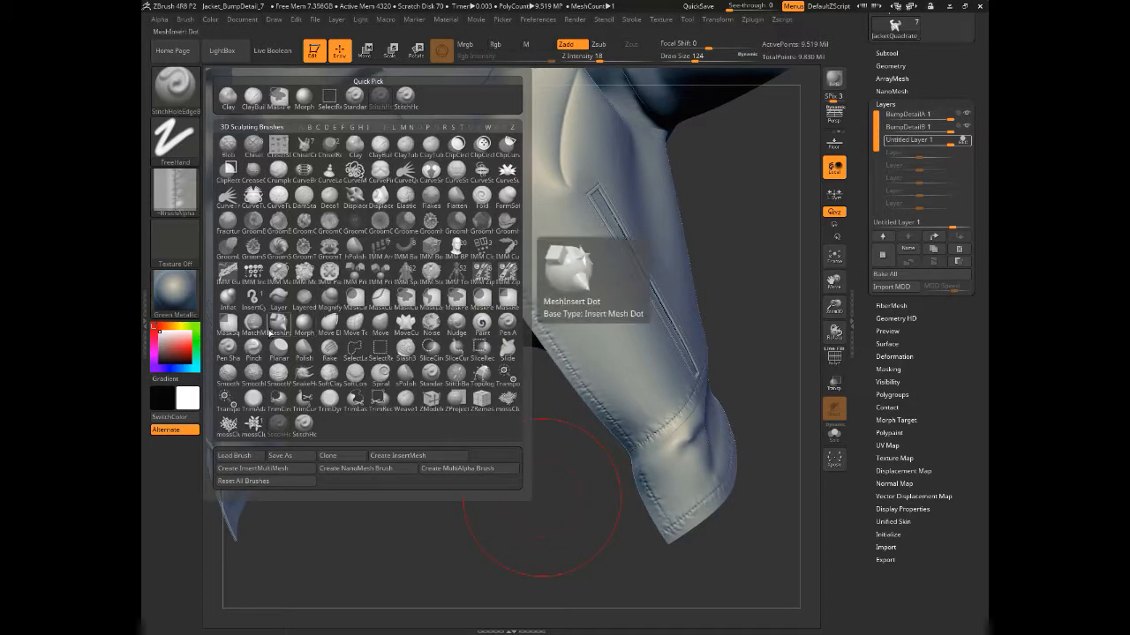
pyautogui.click(228, 298)
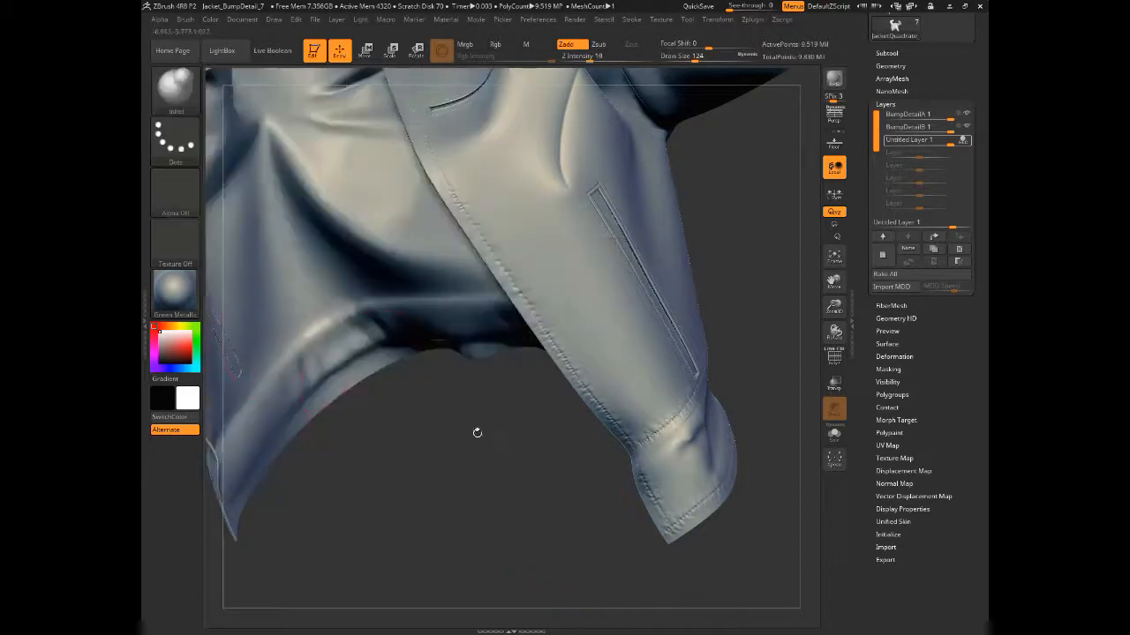
pyautogui.keyDown('ctrl'); pyautogui.keyDown('shift'); pyautogui.click(668, 485); pyautogui.keyUp('shift'); pyautogui.keyUp('ctrl')
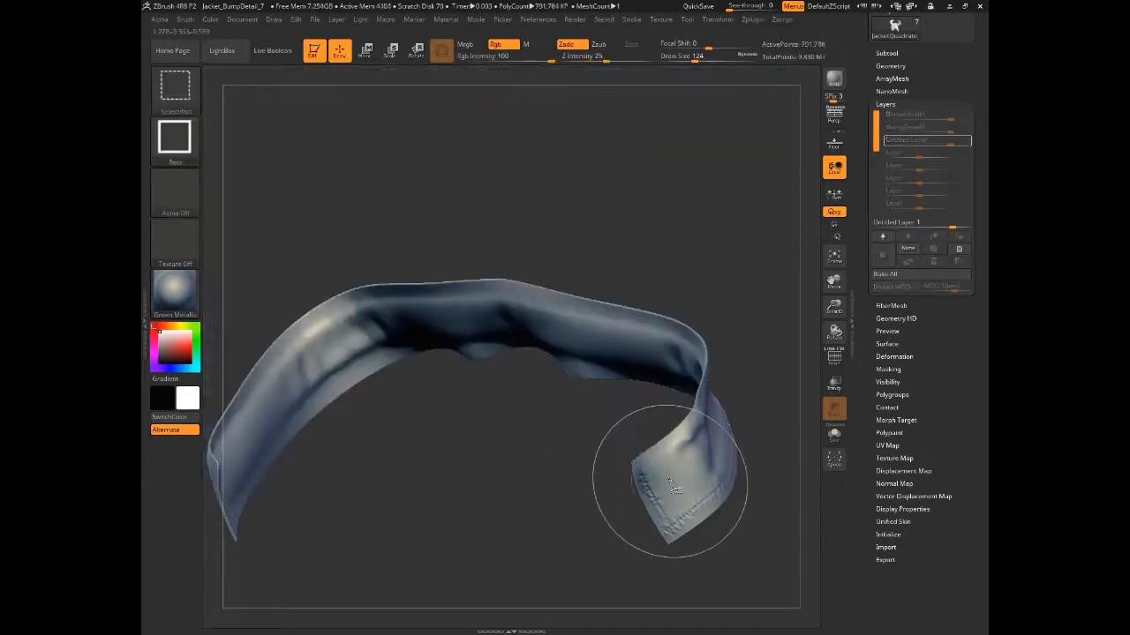
pyautogui.moveTo(228, 209)
pyautogui.keyDown('ctrl'); pyautogui.mouseDown()
pyautogui.moveTo(369, 275)
pyautogui.moveTo(817, 591)
pyautogui.mouseUp(); pyautogui.keyUp('ctrl')
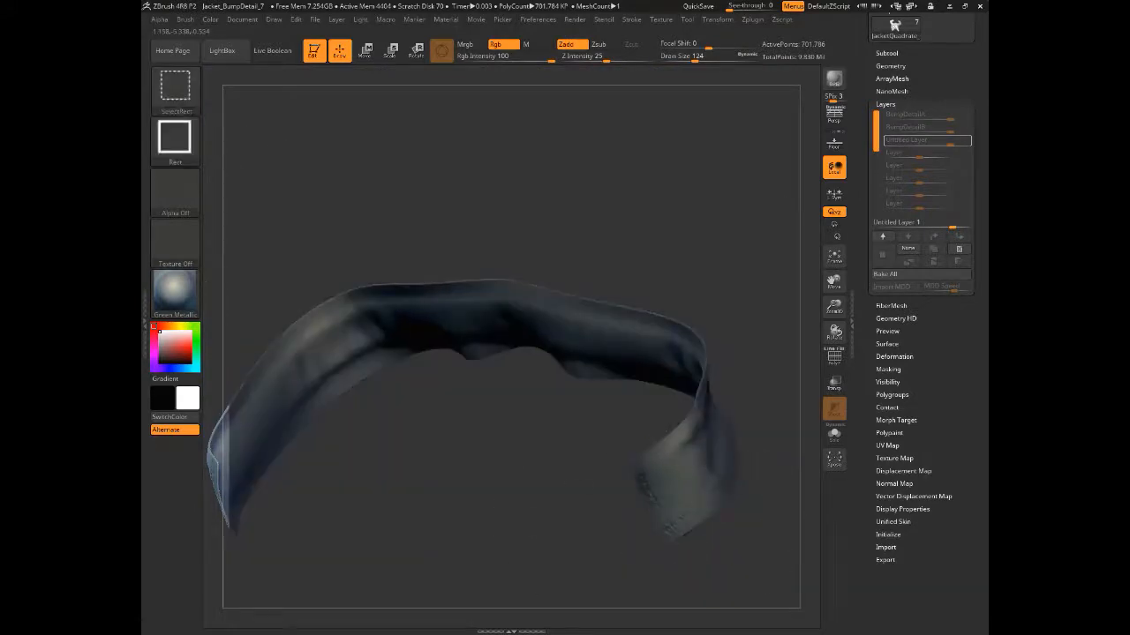
pyautogui.keyDown('ctrl'); pyautogui.keyDown('shift'); pyautogui.click(574, 530); pyautogui.keyUp('shift'); pyautogui.keyUp('ctrl')
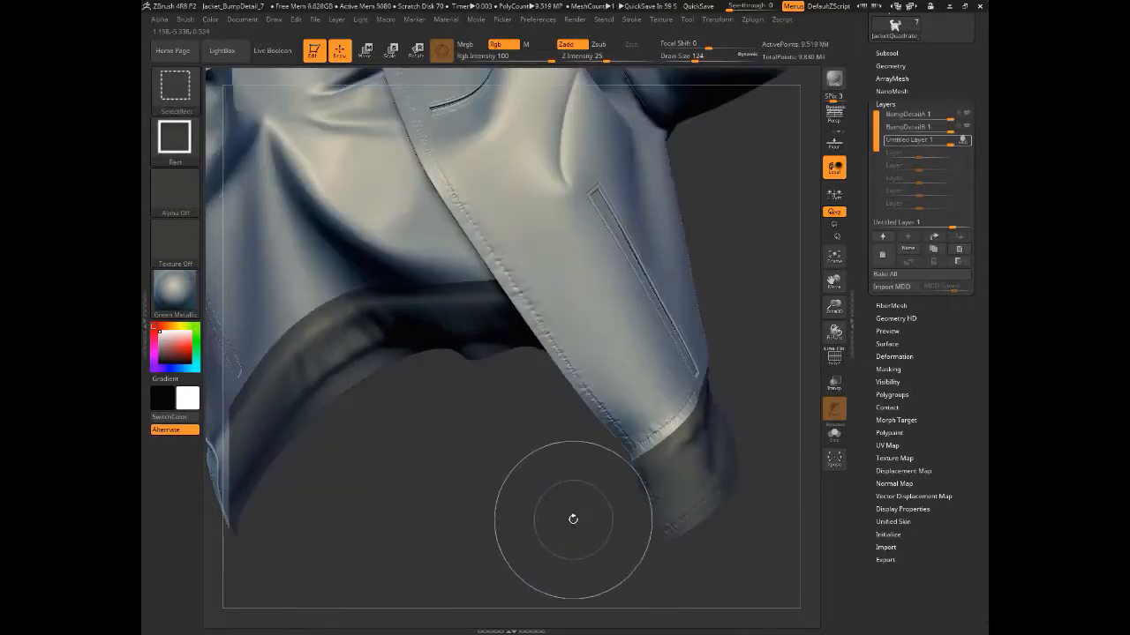
# Inflate the front panel's lower edge beside the masked waistband at Z Intensity 10 and draw size 22 to 26, undoing unwanted strokes
pyautogui.moveTo(571, 517); pyautogui.dragTo(512, 456)
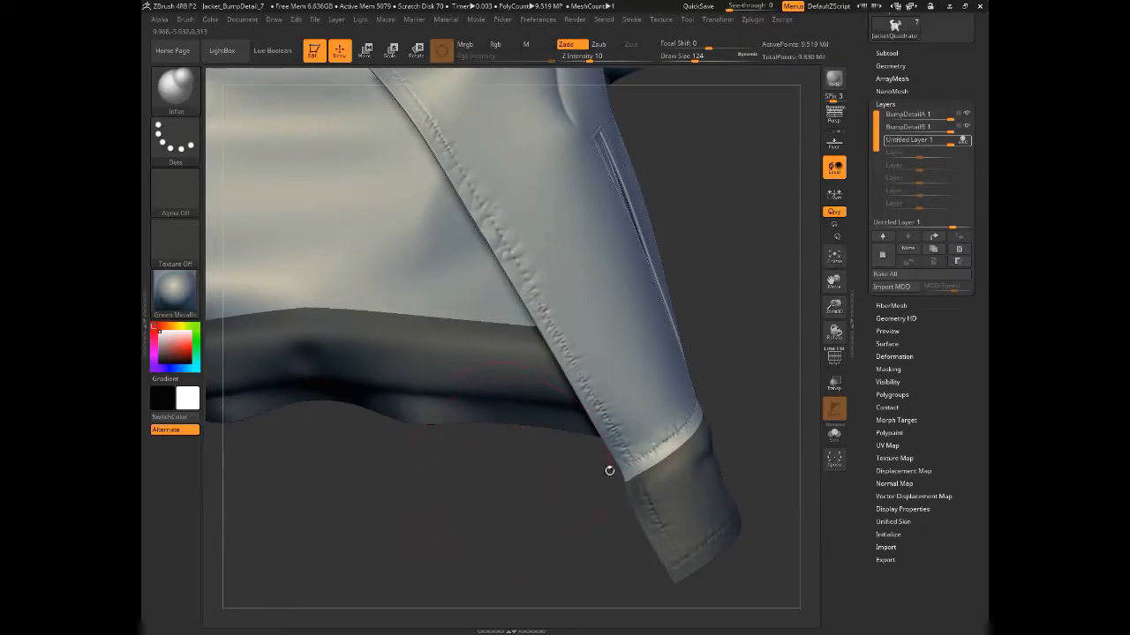
pyautogui.press('[')
pyautogui.press('[')
pyautogui.moveTo(599, 495); pyautogui.dragTo(593, 452)
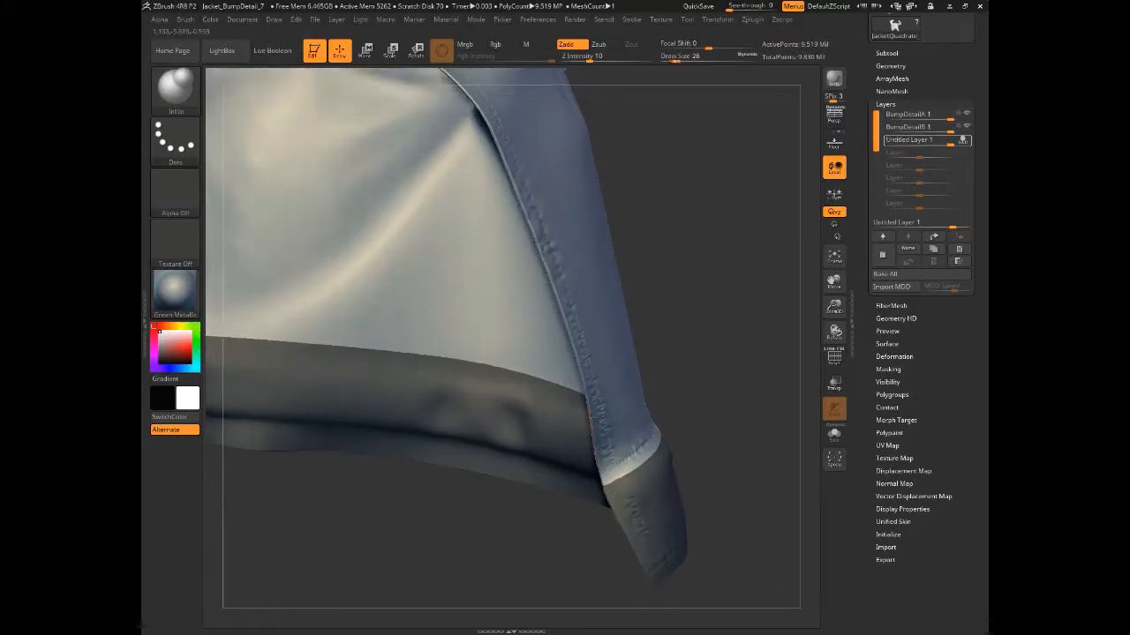
pyautogui.press('ctrl')
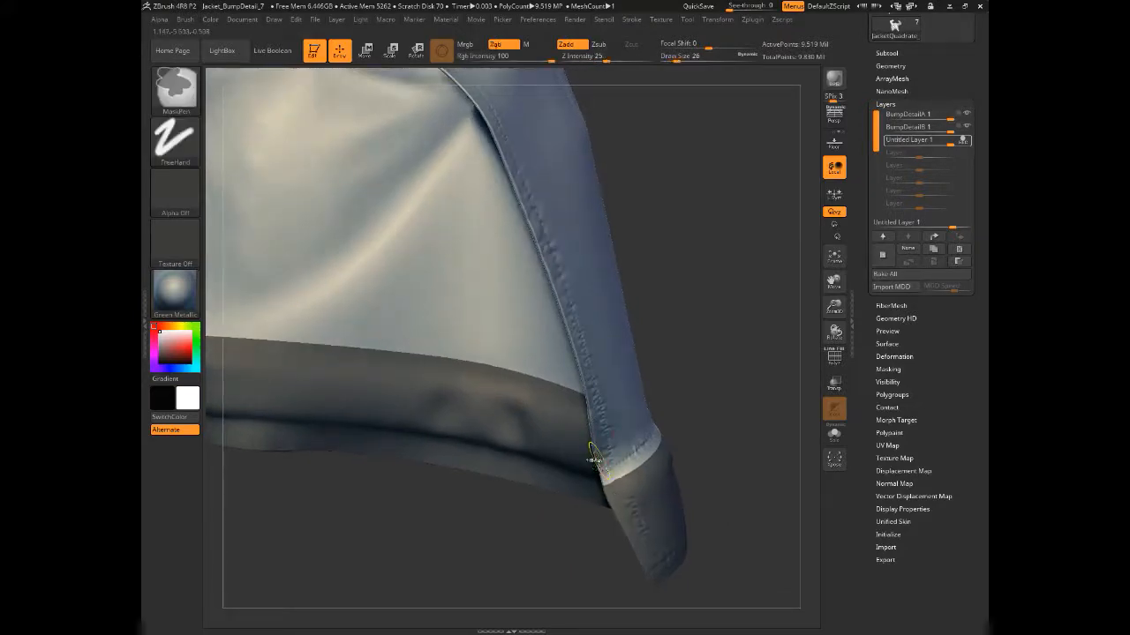
pyautogui.hotkey('ctrl', 'z')
pyautogui.press('ctrl')
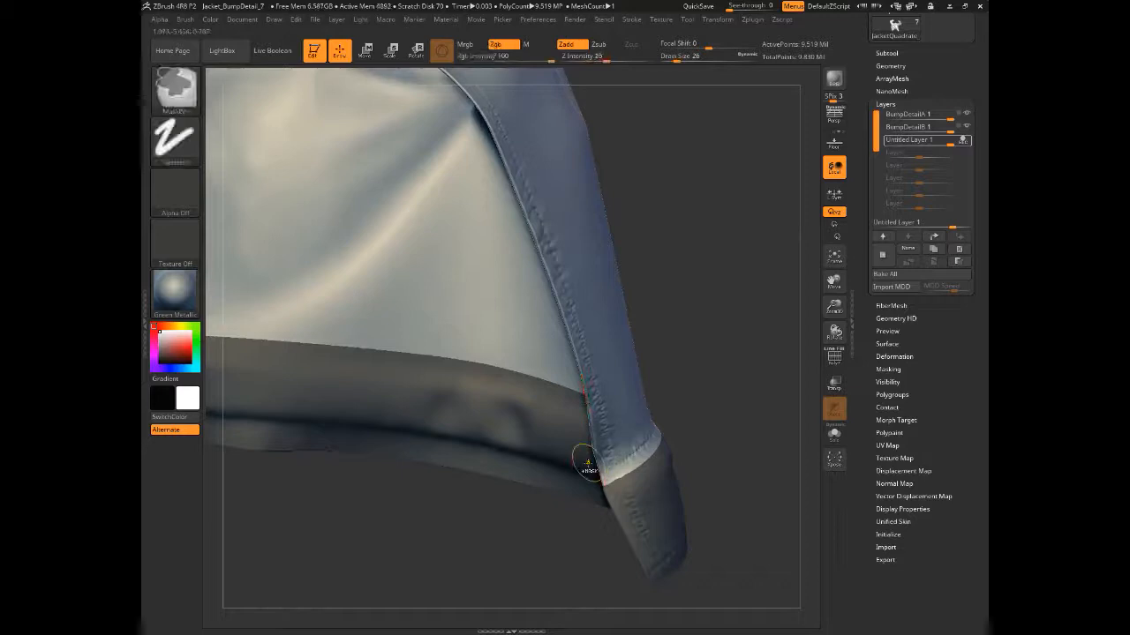
pyautogui.hotkey('ctrl', 'z')
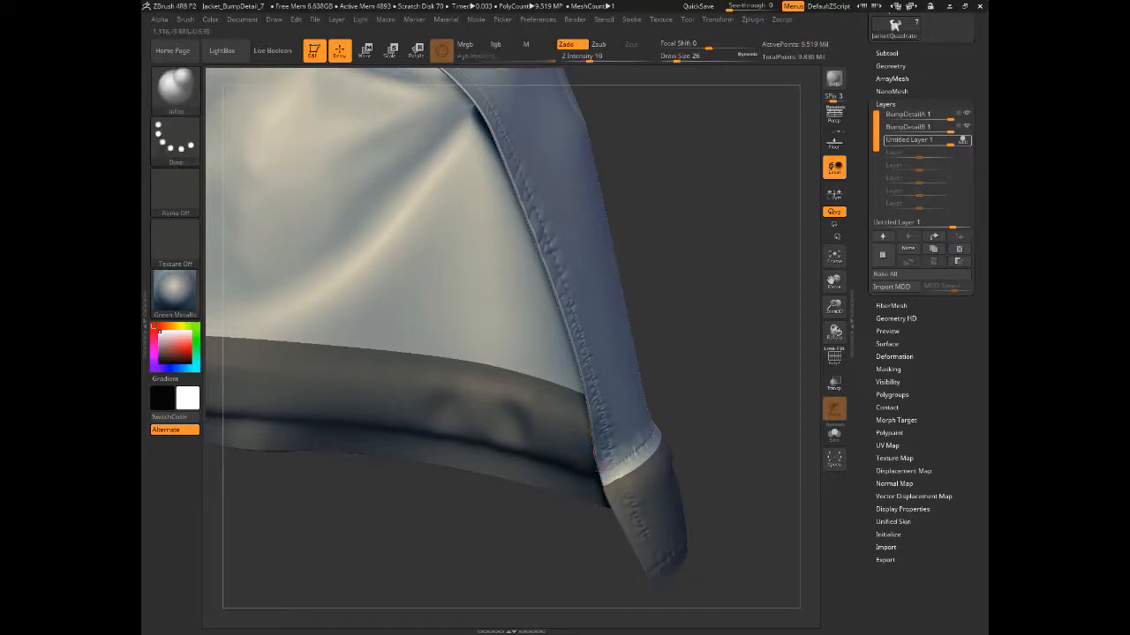
pyautogui.moveTo(756, 499); pyautogui.dragTo(671, 459)
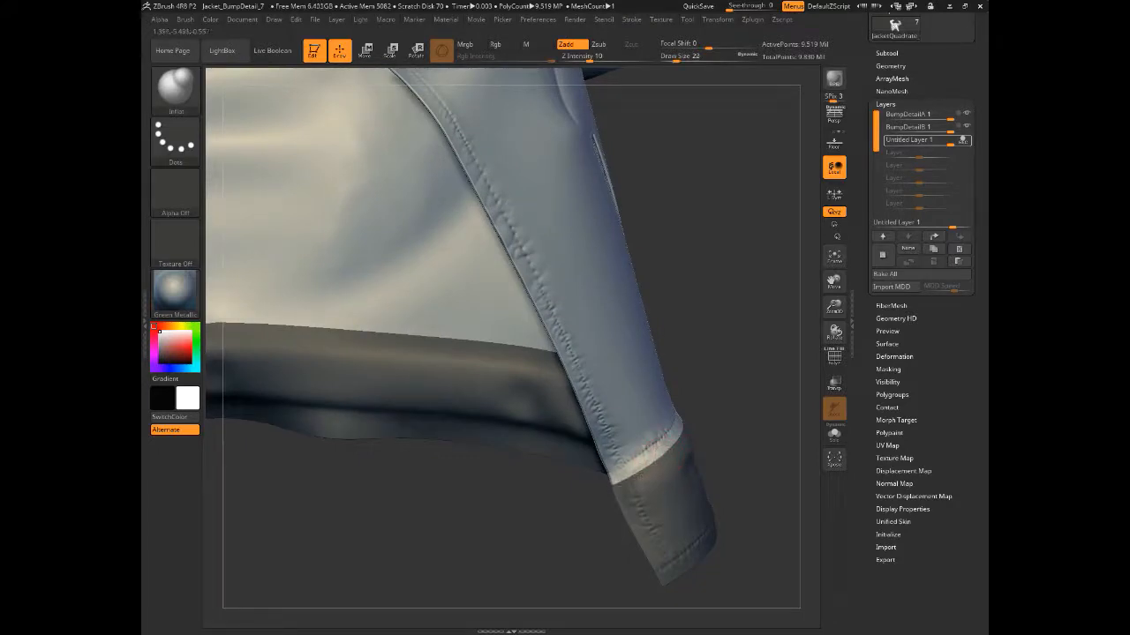
# Turn off ViewMask and examine the seam between the front panel and the waistband from several angles
pyautogui.click(888, 369)
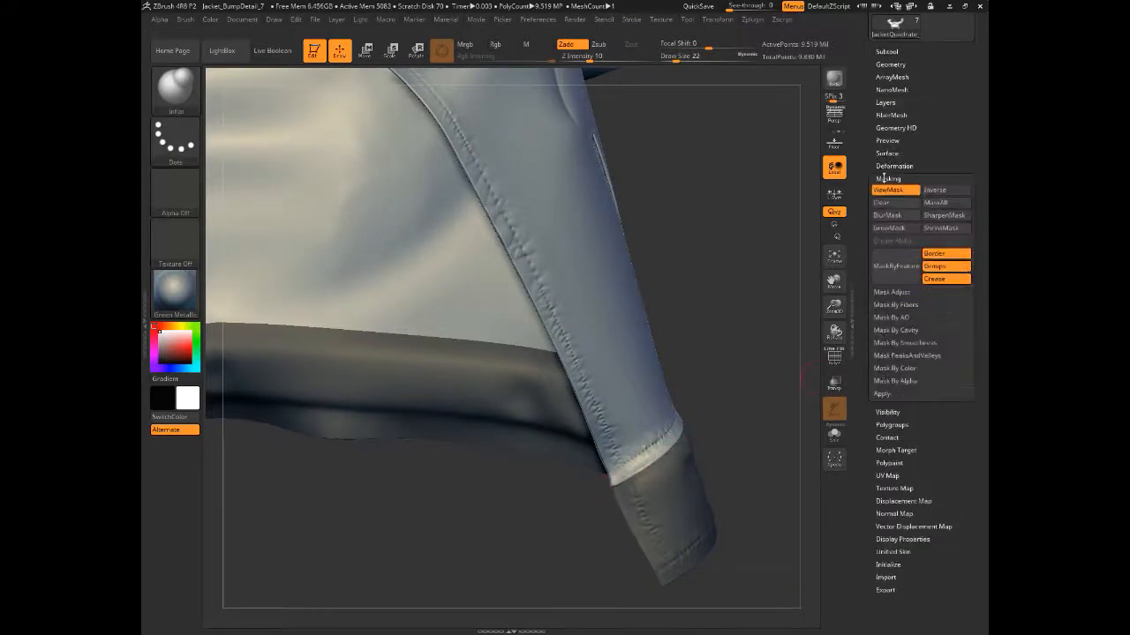
pyautogui.click(888, 190)
pyautogui.moveTo(711, 369); pyautogui.dragTo(717, 375)
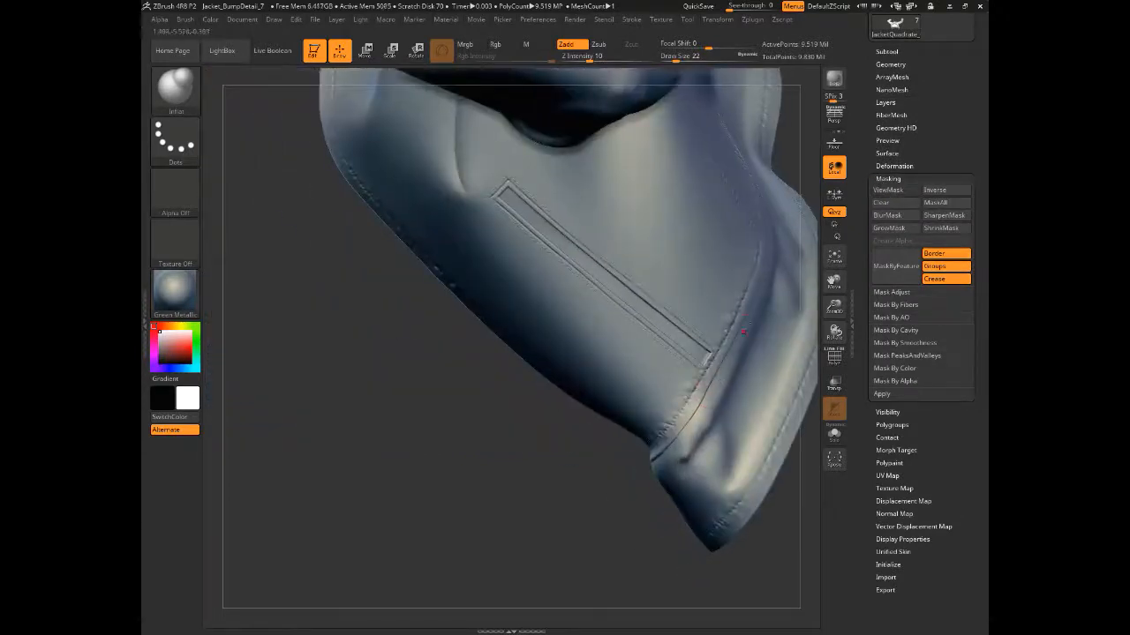
pyautogui.moveTo(609, 486); pyautogui.dragTo(698, 421)
pyautogui.moveTo(526, 501); pyautogui.dragTo(528, 439)
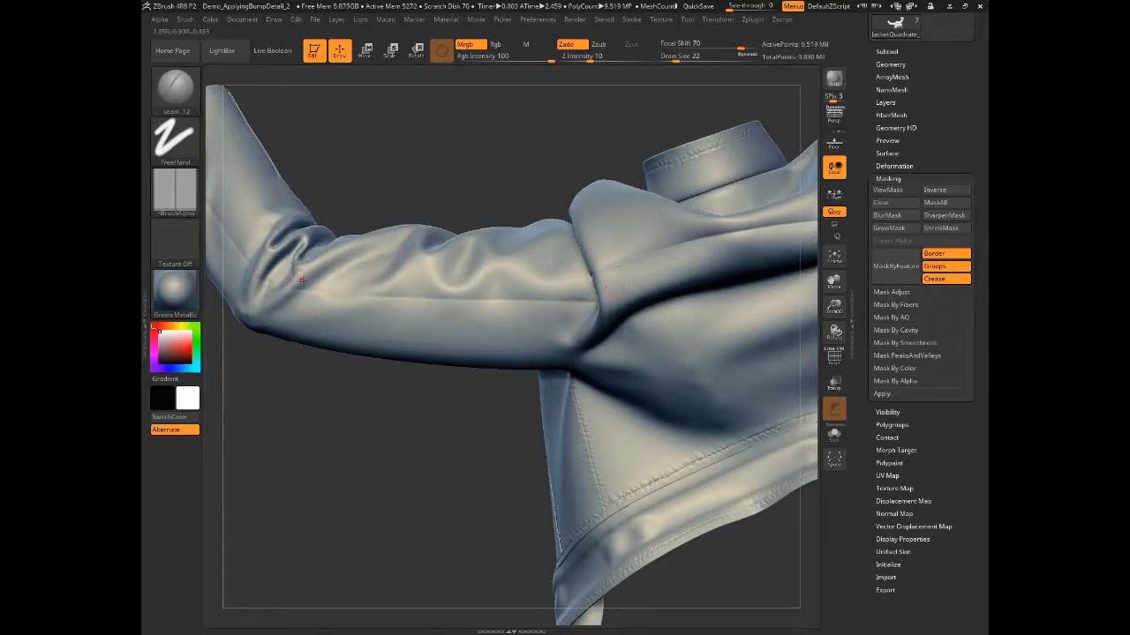
# Examine the sleeve's lengthwise seam, showing the polygroup wireframe to check the panels and hiding it again
pyautogui.moveTo(395, 391); pyautogui.dragTo(392, 376)
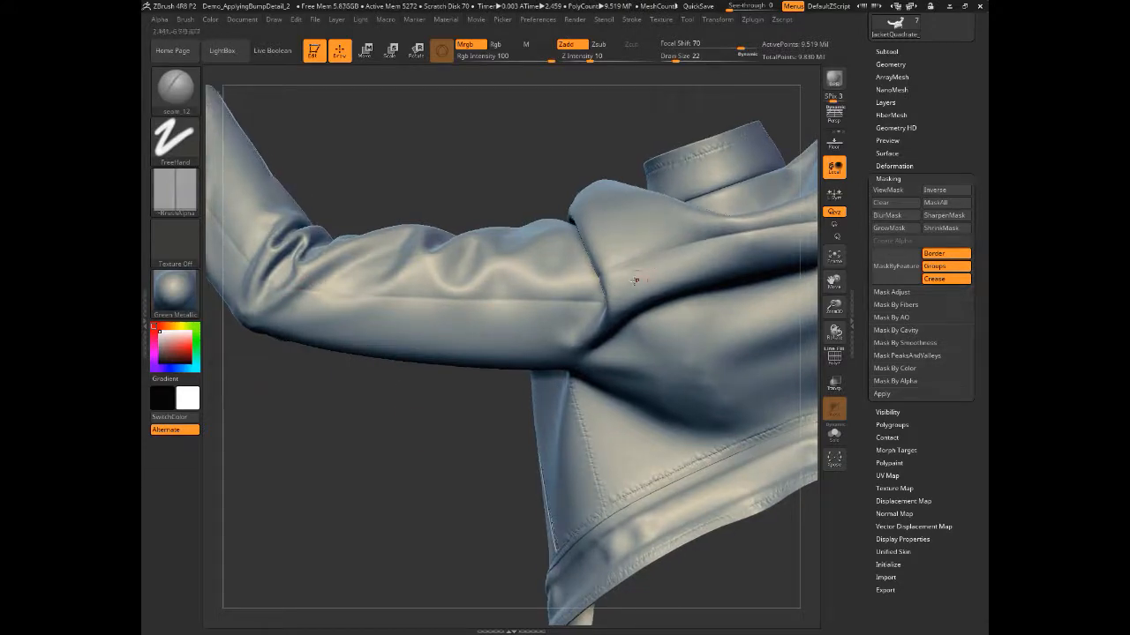
pyautogui.moveTo(401, 412); pyautogui.dragTo(495, 376)
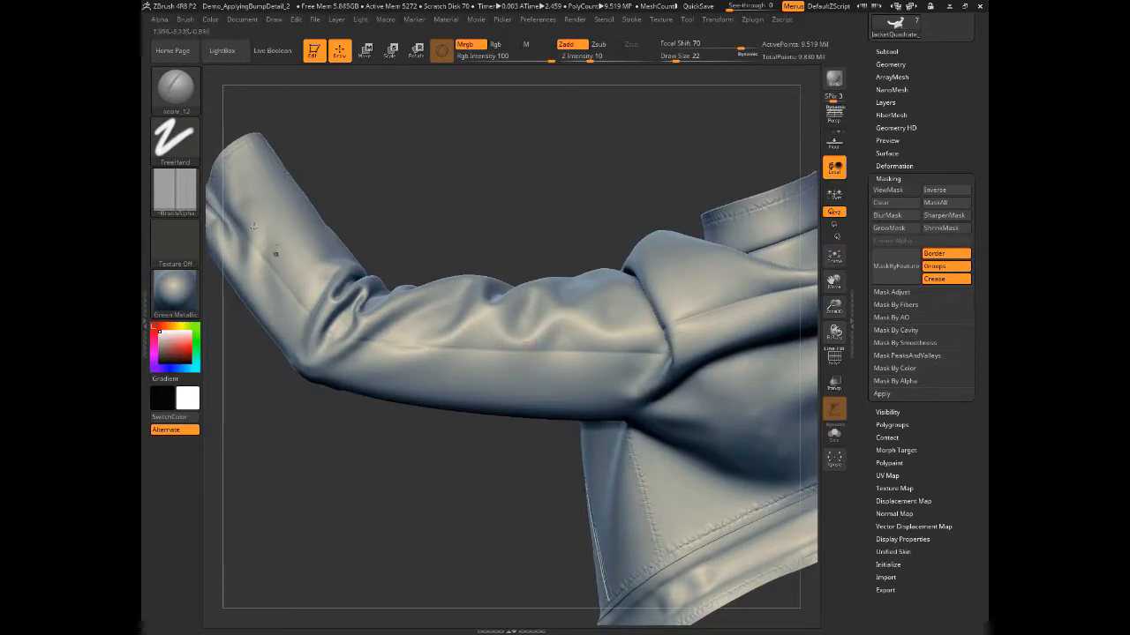
pyautogui.click(834, 356)
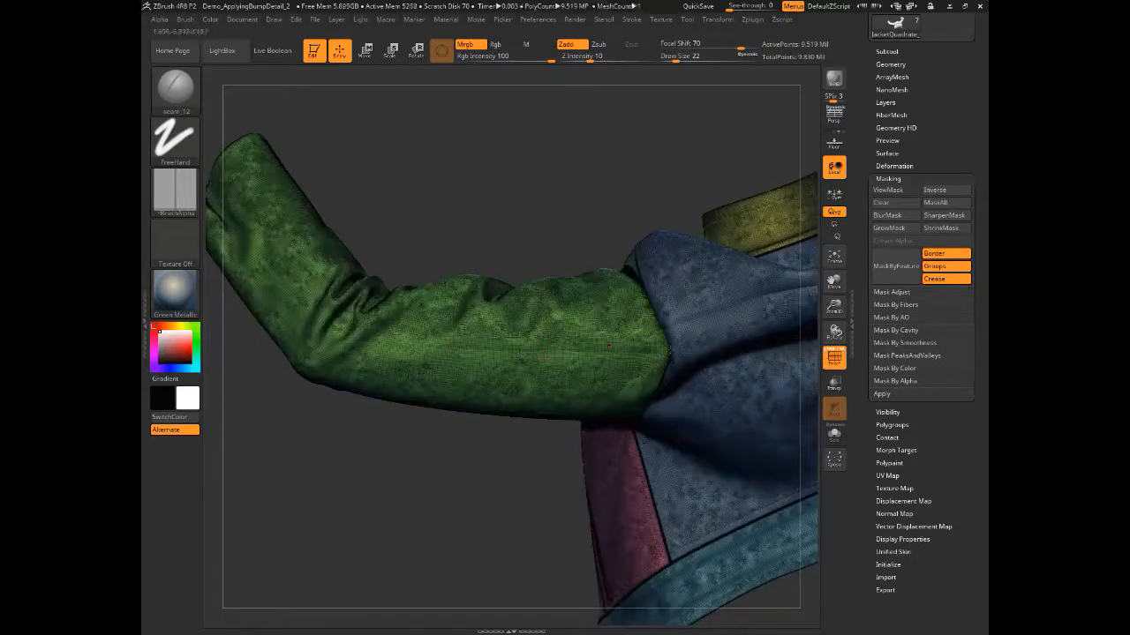
pyautogui.click(833, 356)
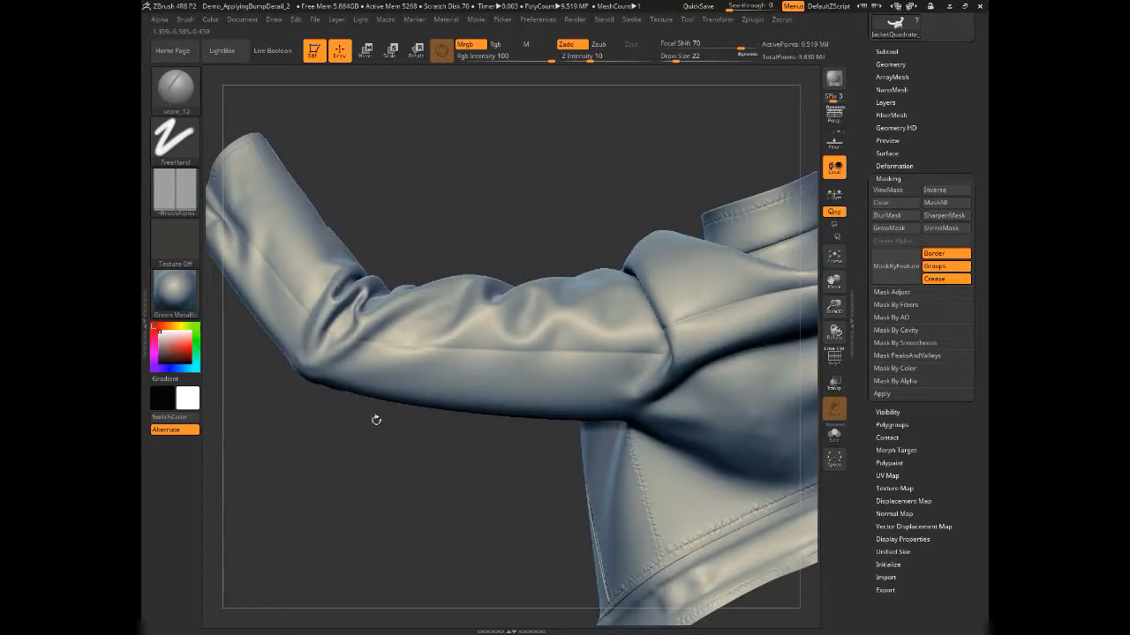
# Bring up the seam_12.tif image in Photos to inspect the stitch pattern, and close it
pyautogui.moveTo(1116, 18); pyautogui.dragTo(517, 106)
pyautogui.click(528, 112)
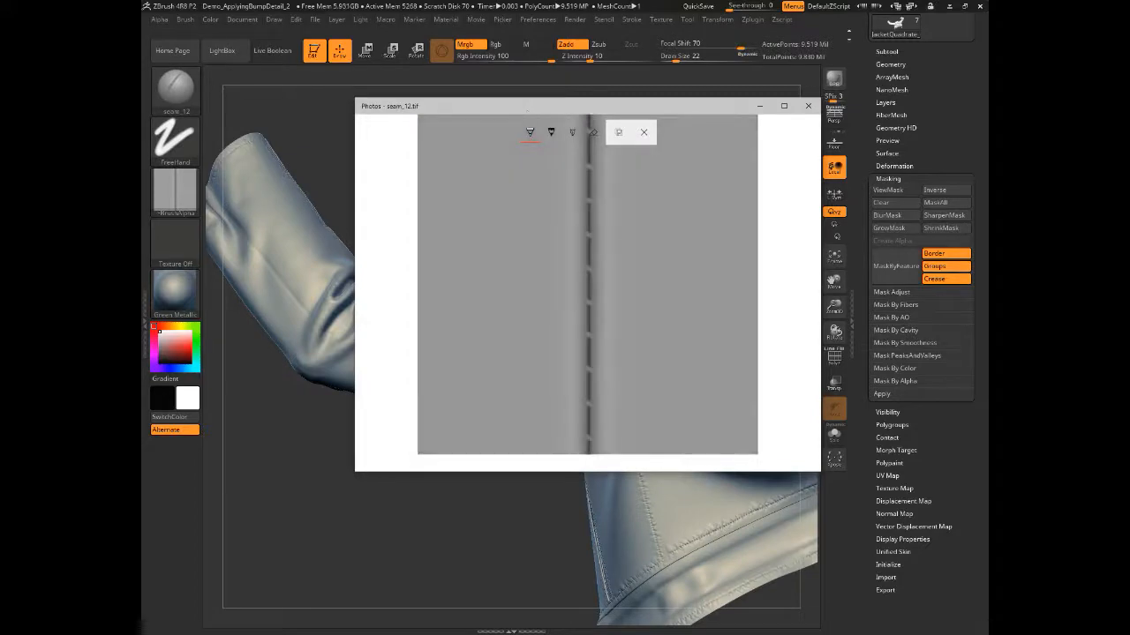
pyautogui.click(807, 106)
# Try a seam_12 stitch stroke down the upper sleeve's seam at draw size 186, and undo it
pyautogui.moveTo(423, 494); pyautogui.dragTo(359, 354)
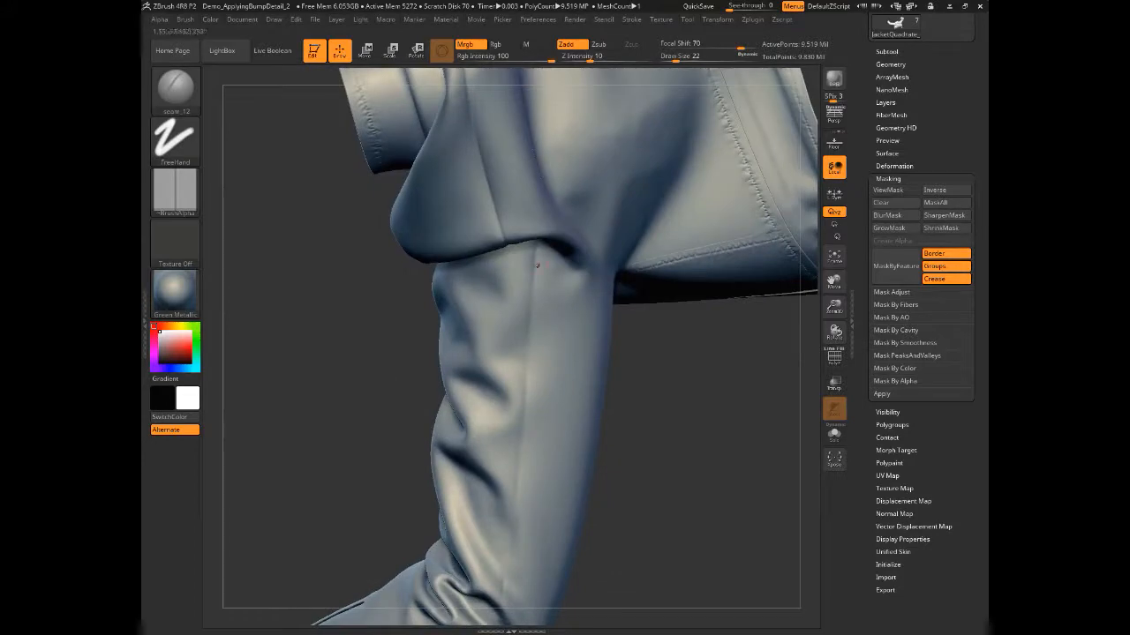
pyautogui.press(']')
pyautogui.press(']')
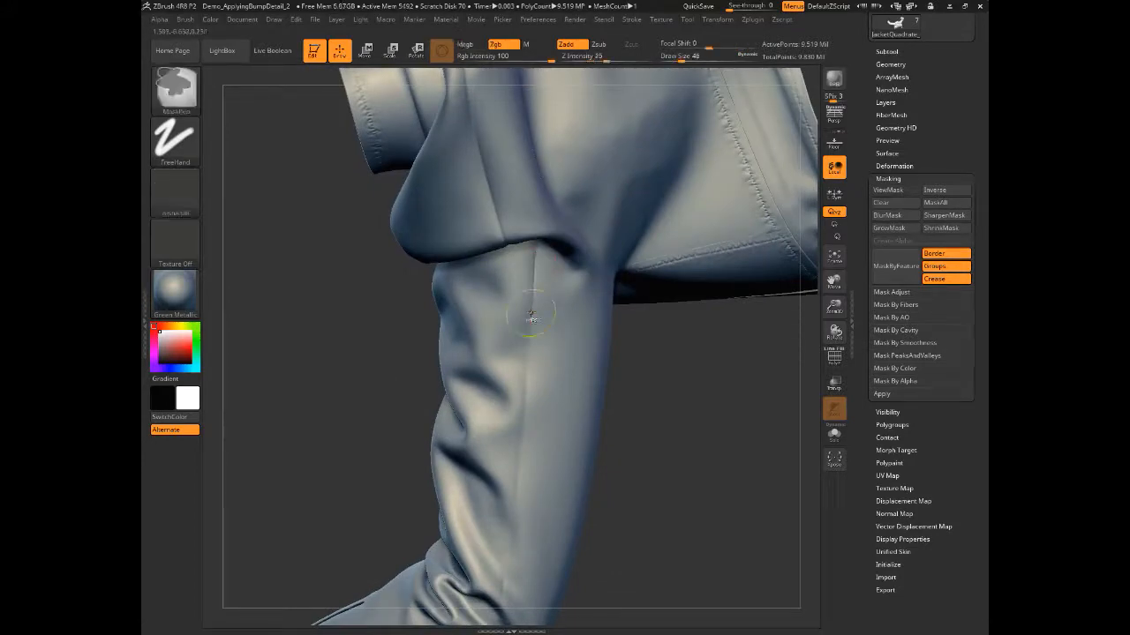
pyautogui.hotkey('ctrl', 'z')
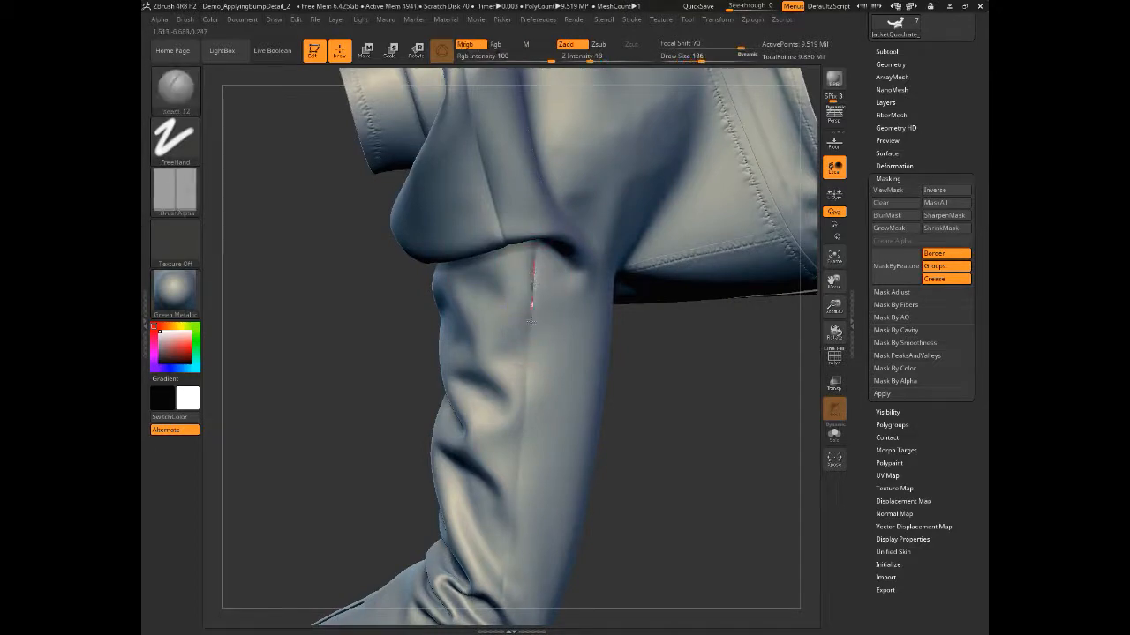
pyautogui.moveTo(529, 332); pyautogui.dragTo(527, 366)
pyautogui.moveTo(517, 477); pyautogui.dragTo(516, 499)
pyautogui.moveTo(369, 357)
pyautogui.mouseDown()
pyautogui.moveTo(318, 324)
pyautogui.moveTo(499, 353)
pyautogui.mouseUp()
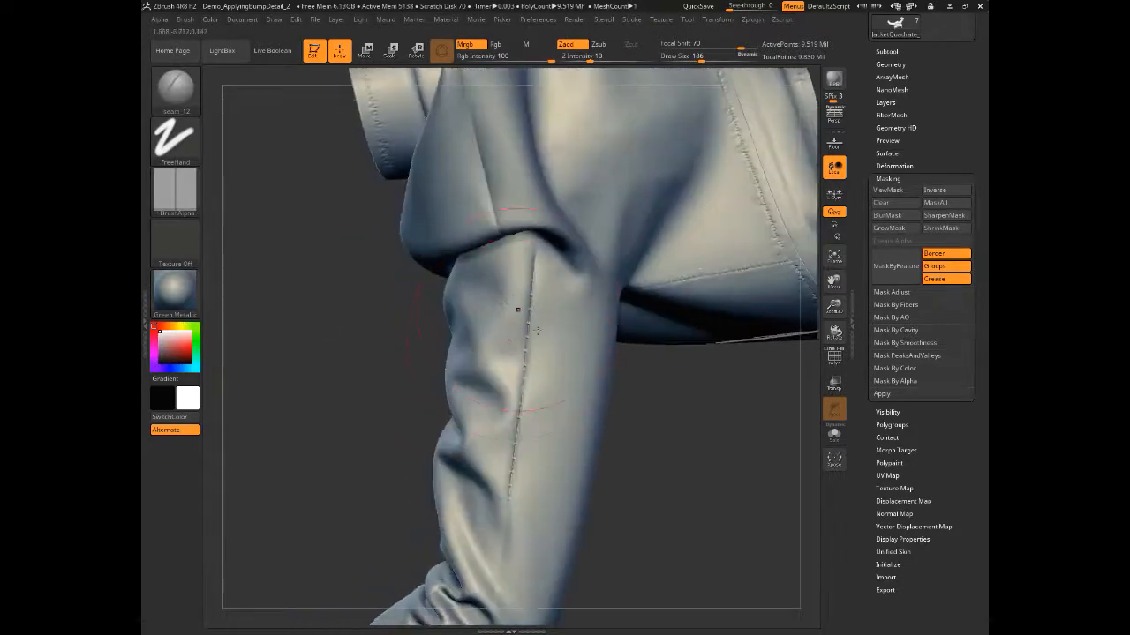
pyautogui.press('ctrl')
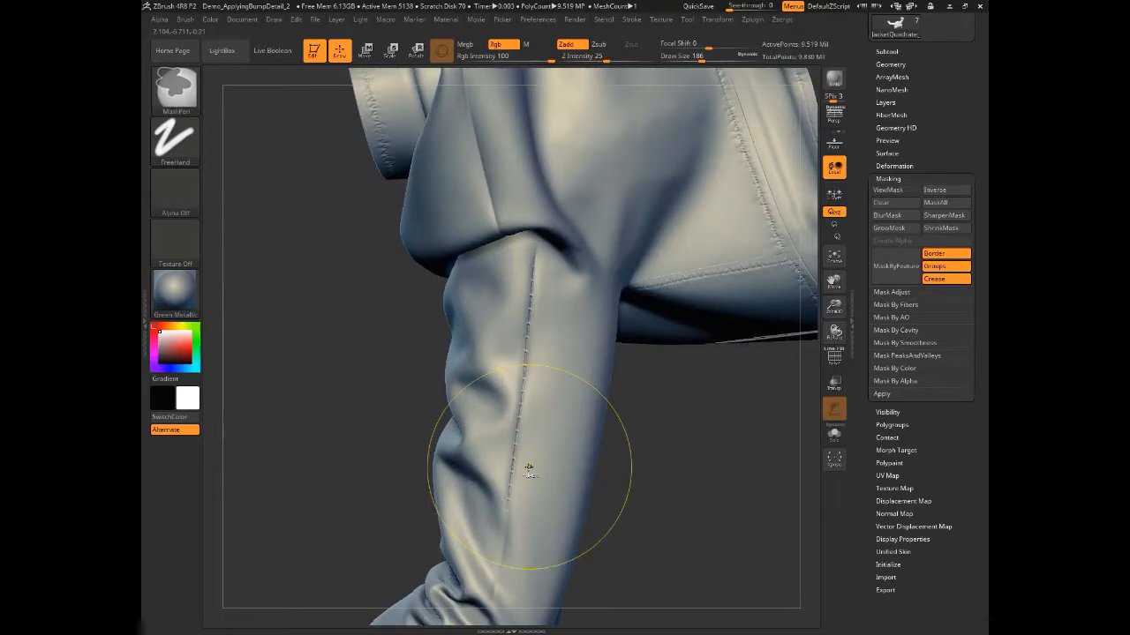
pyautogui.hotkey('ctrl', 'z')
# Stitch the sleeve's lengthwise seam with the seam_12 brush at draw size 154, covering the upper sleeve and the forearm down to the cuff
pyautogui.press('[')
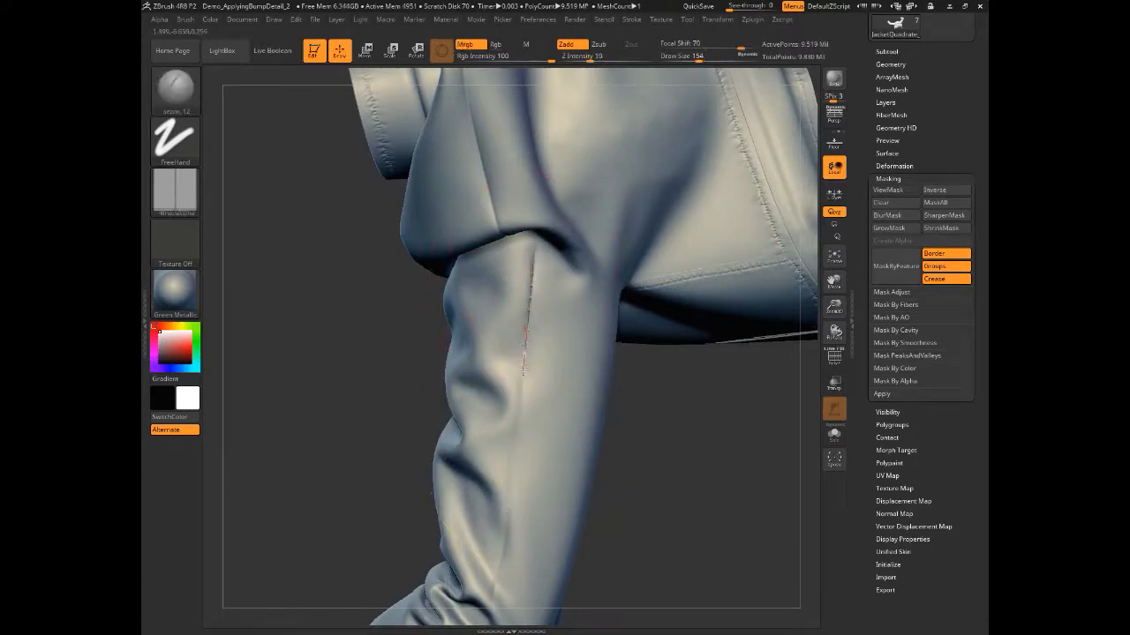
pyautogui.moveTo(519, 412); pyautogui.dragTo(513, 457)
pyautogui.moveTo(493, 580); pyautogui.dragTo(490, 589)
pyautogui.moveTo(307, 415)
pyautogui.keyDown('alt'); pyautogui.mouseDown()
pyautogui.moveTo(298, 323)
pyautogui.moveTo(340, 395)
pyautogui.moveTo(360, 389)
pyautogui.moveTo(364, 441)
pyautogui.moveTo(340, 424)
pyautogui.moveTo(408, 442)
pyautogui.moveTo(441, 481)
pyautogui.moveTo(467, 547)
pyautogui.moveTo(410, 424)
pyautogui.moveTo(388, 397)
pyautogui.moveTo(397, 450)
pyautogui.moveTo(337, 375)
pyautogui.moveTo(438, 331)
pyautogui.mouseUp(); pyautogui.keyUp('alt')
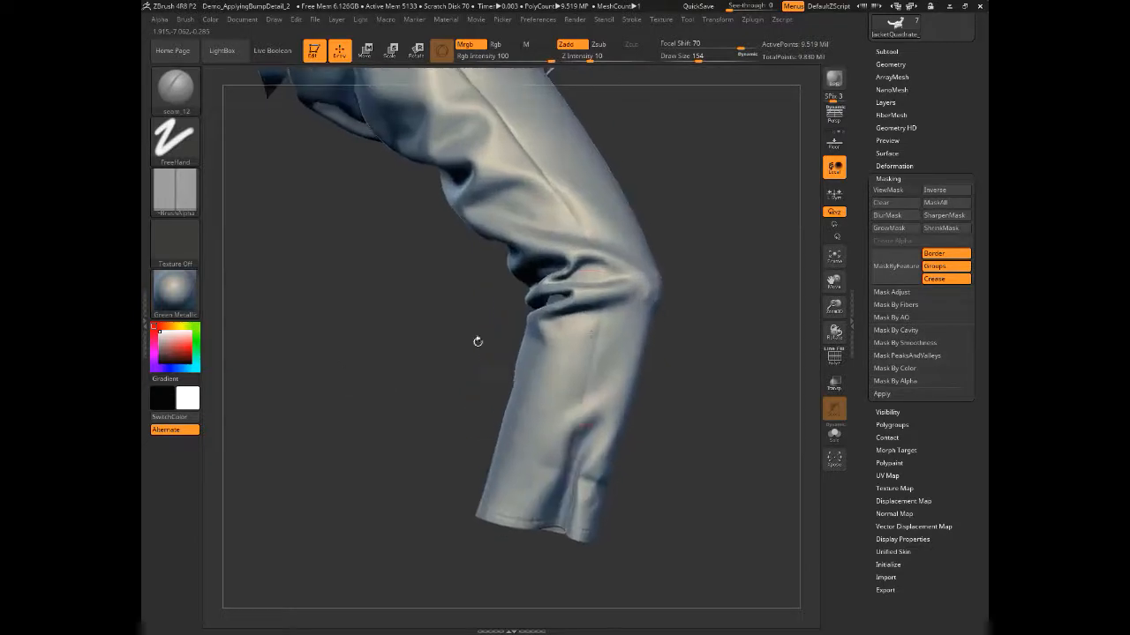
pyautogui.moveTo(598, 330); pyautogui.dragTo(591, 355)
pyautogui.moveTo(581, 404); pyautogui.dragTo(579, 425)
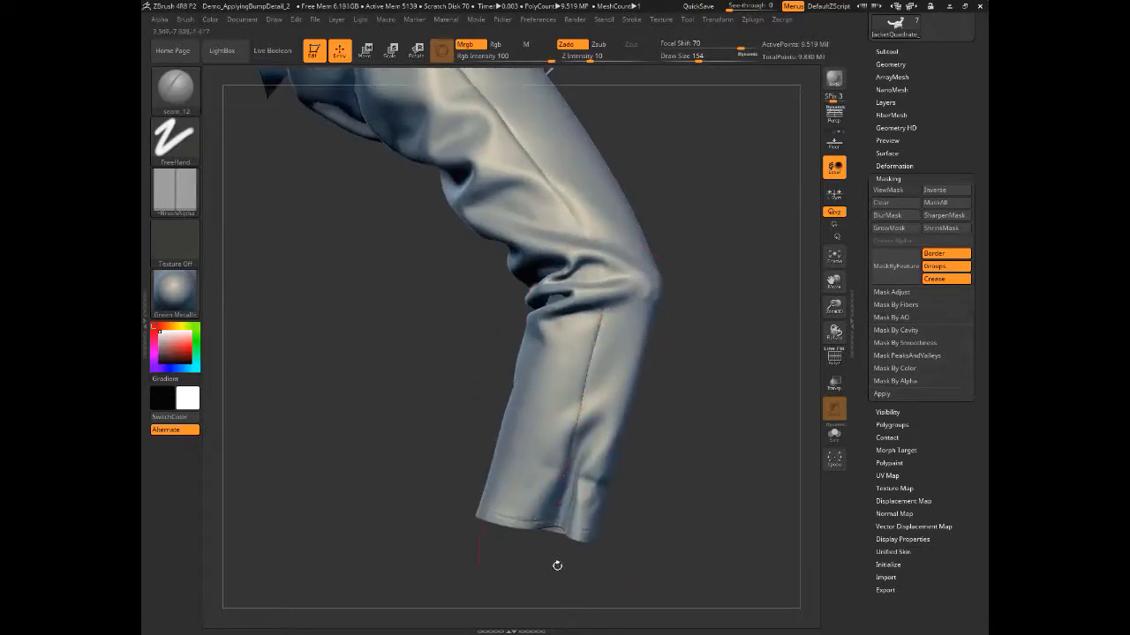